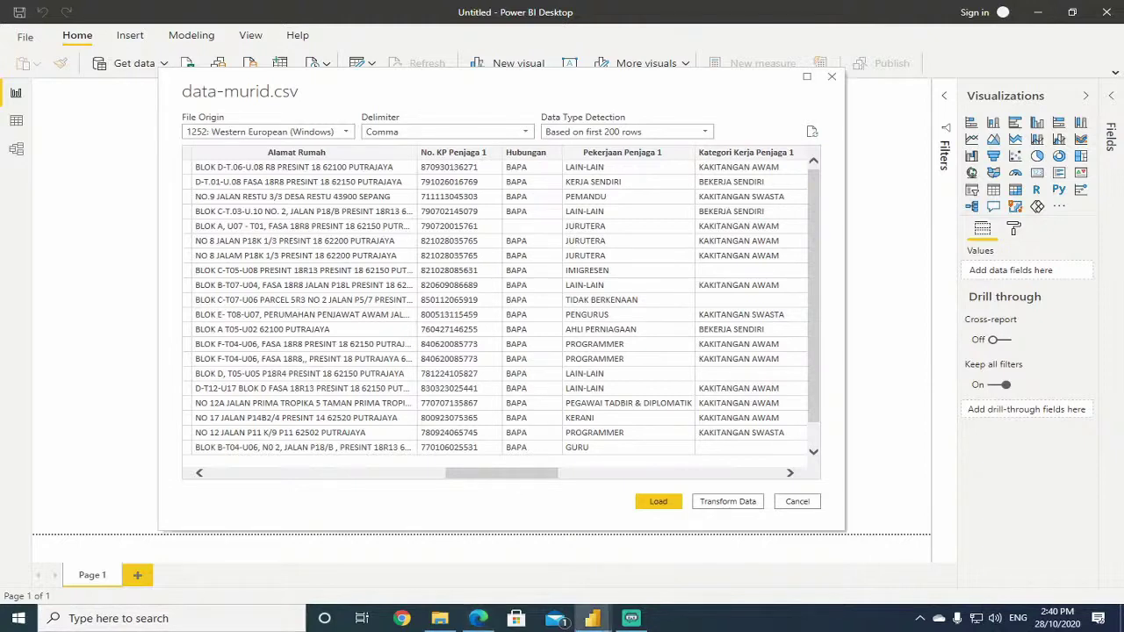
Open the data-murid.csv data for transformation in Power Query Editor and look through its columns and rows.
{"action": "left_click", "coordinate": [729, 502]}
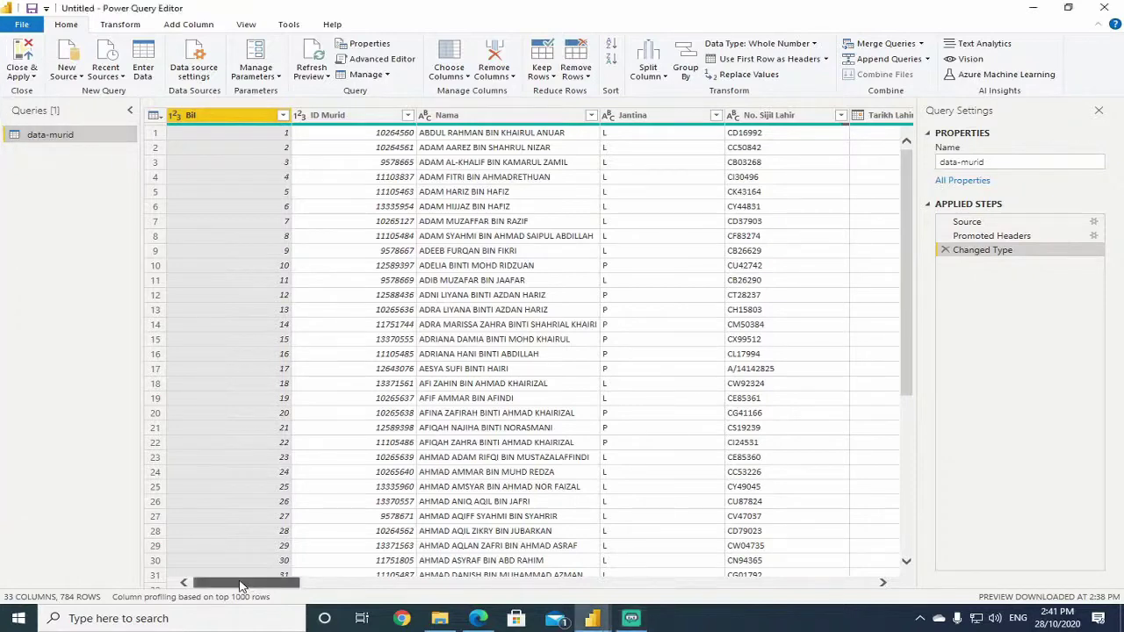
{"action": "left_click_drag", "start_coordinate": [242, 584], "coordinate": [341, 595]}
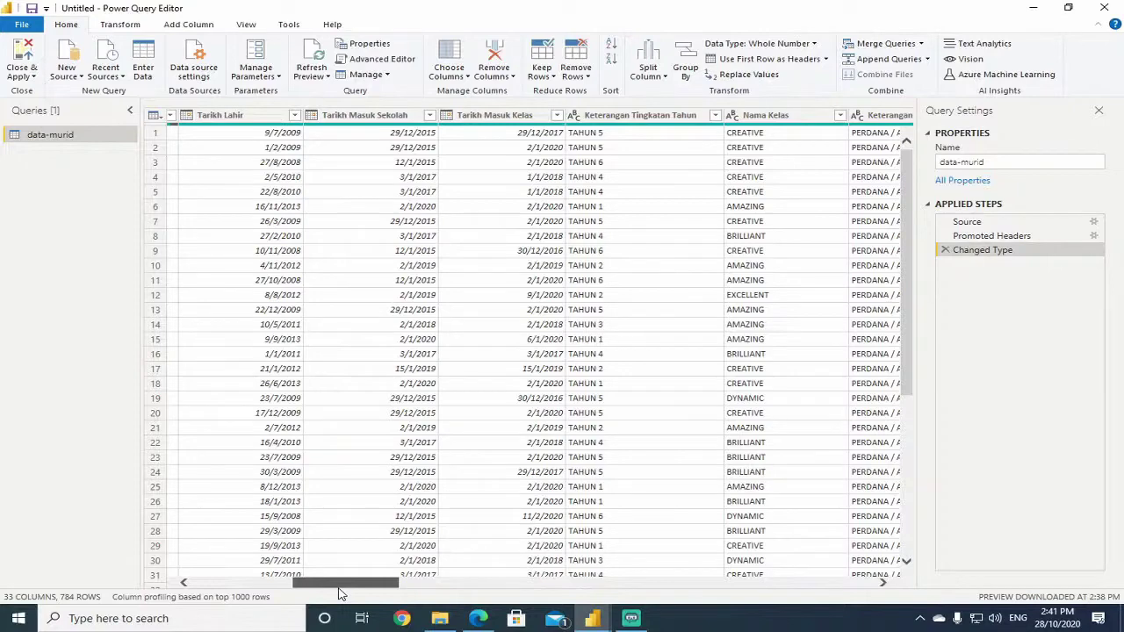
{"action": "left_click_drag", "start_coordinate": [341, 595], "coordinate": [561, 593]}
{"action": "scroll", "coordinate": [562, 378], "scroll_direction": "down", "scroll_amount": 15}
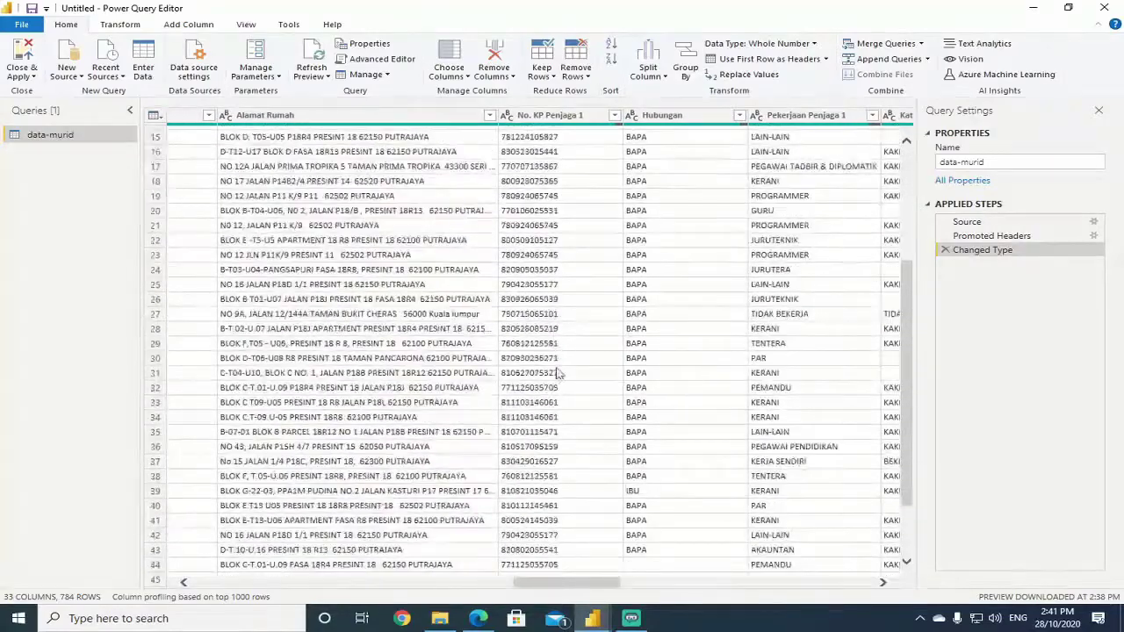
{"action": "scroll", "coordinate": [565, 400], "scroll_direction": "up", "scroll_amount": 15}
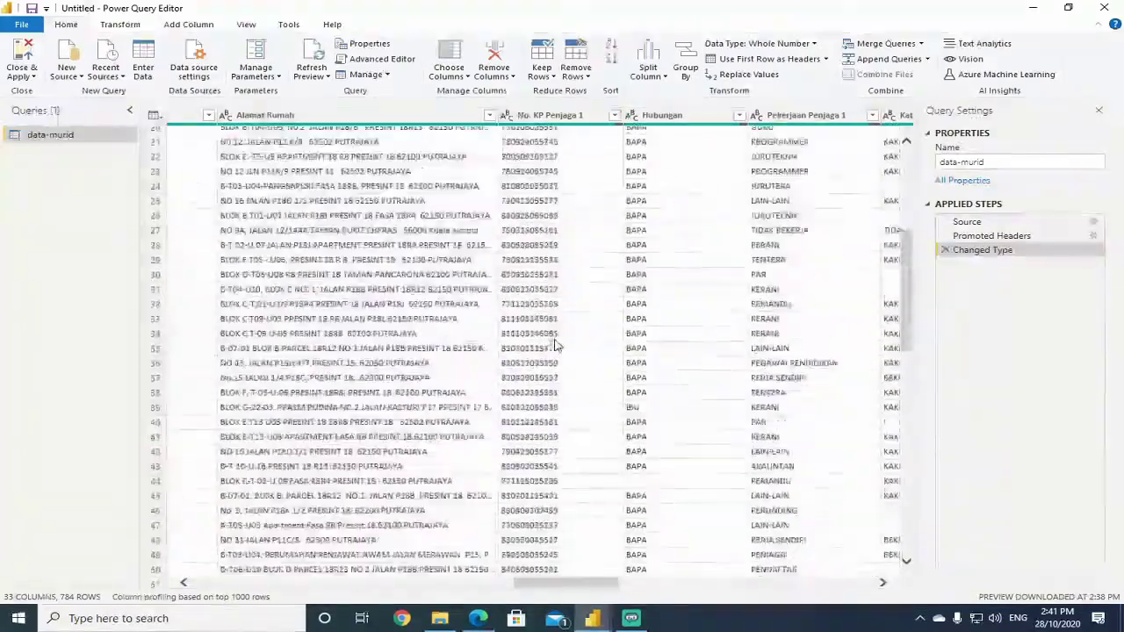
Check the available data types for the No. KP Penjaga 1 column without changing its type.
{"action": "left_click", "coordinate": [595, 120]}
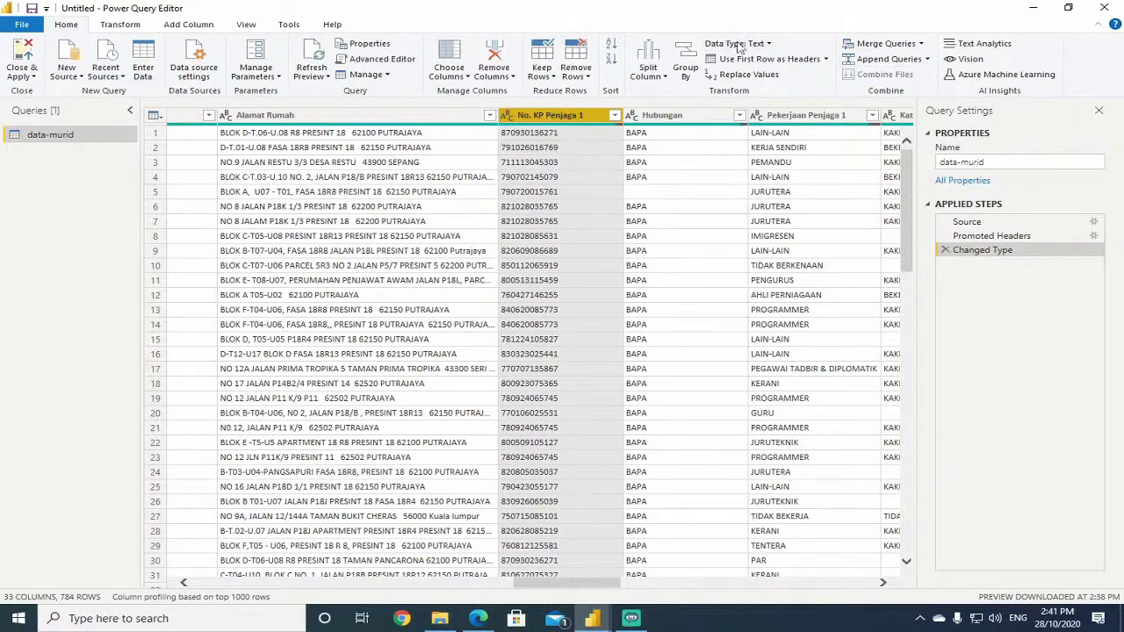
{"action": "left_click", "coordinate": [768, 44]}
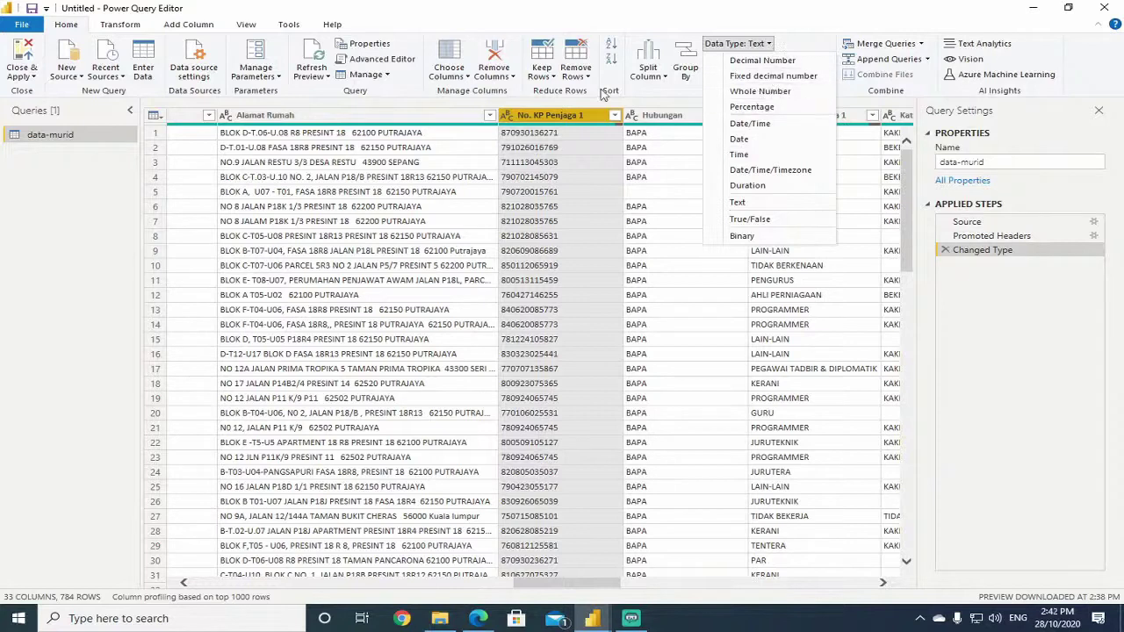
{"action": "left_click", "coordinate": [757, 50]}
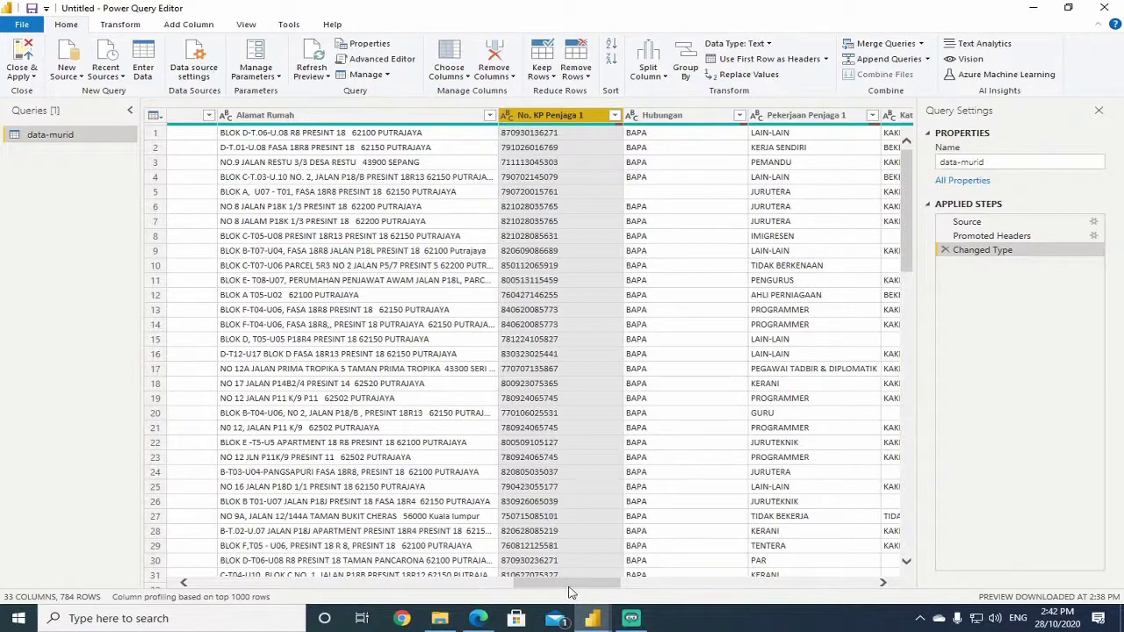
Examine the entries and data type of the No. KP Penjaga 2 column.
{"action": "left_click_drag", "start_coordinate": [571, 587], "coordinate": [723, 594]}
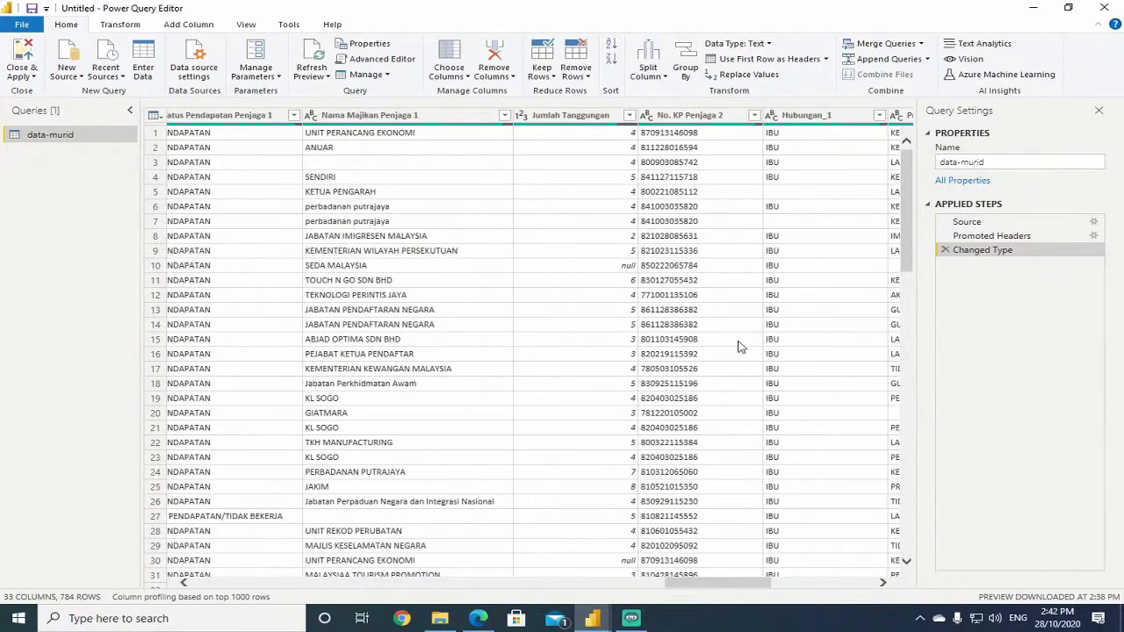
{"action": "scroll", "coordinate": [730, 350], "scroll_direction": "down", "scroll_amount": 5}
{"action": "scroll", "coordinate": [729, 349], "scroll_direction": "down", "scroll_amount": 4}
{"action": "scroll", "coordinate": [723, 364], "scroll_direction": "down", "scroll_amount": 14}
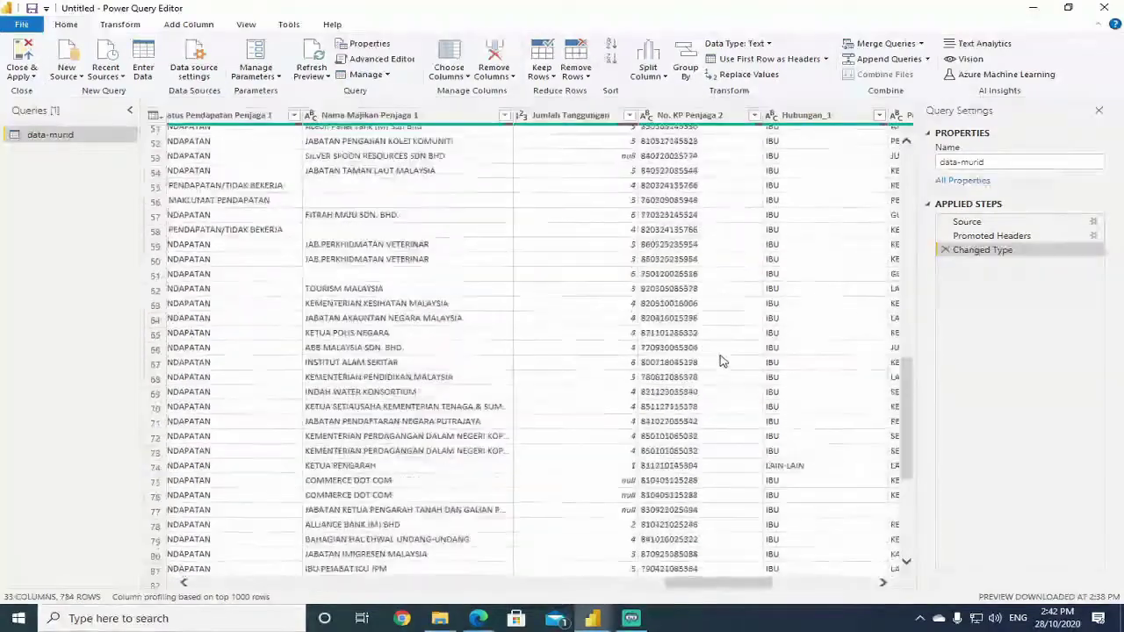
{"action": "scroll", "coordinate": [723, 364], "scroll_direction": "down", "scroll_amount": 3}
{"action": "left_click", "coordinate": [716, 121]}
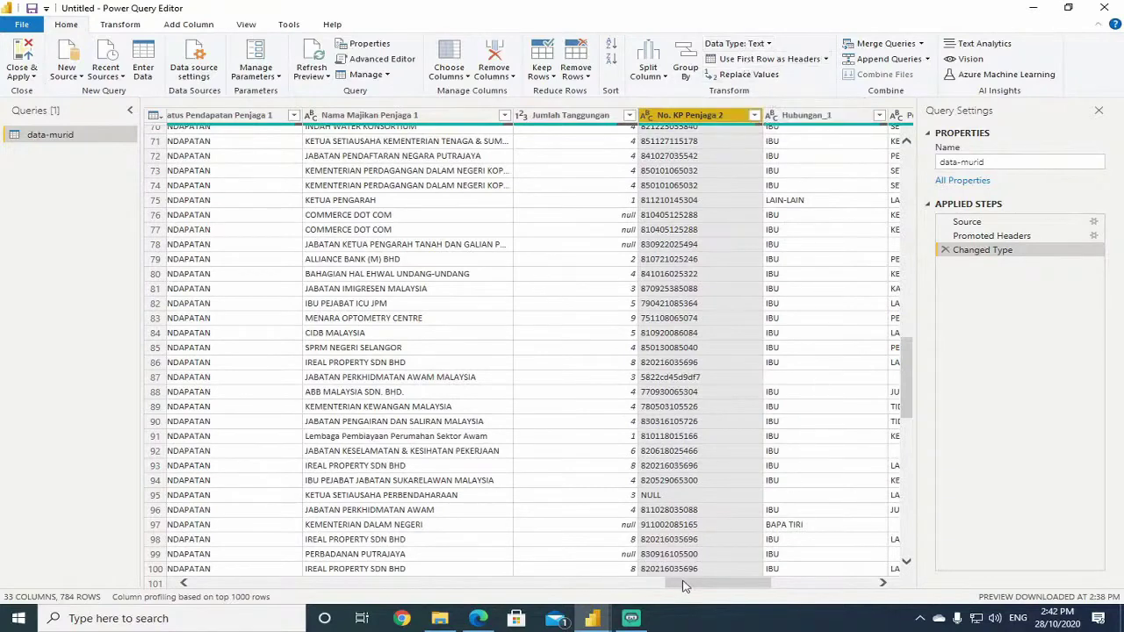
Change the Pendapatan Penjaga 1 column's data type to Fixed decimal number, replacing the current conversion.
{"action": "left_click_drag", "start_coordinate": [685, 585], "coordinate": [616, 587]}
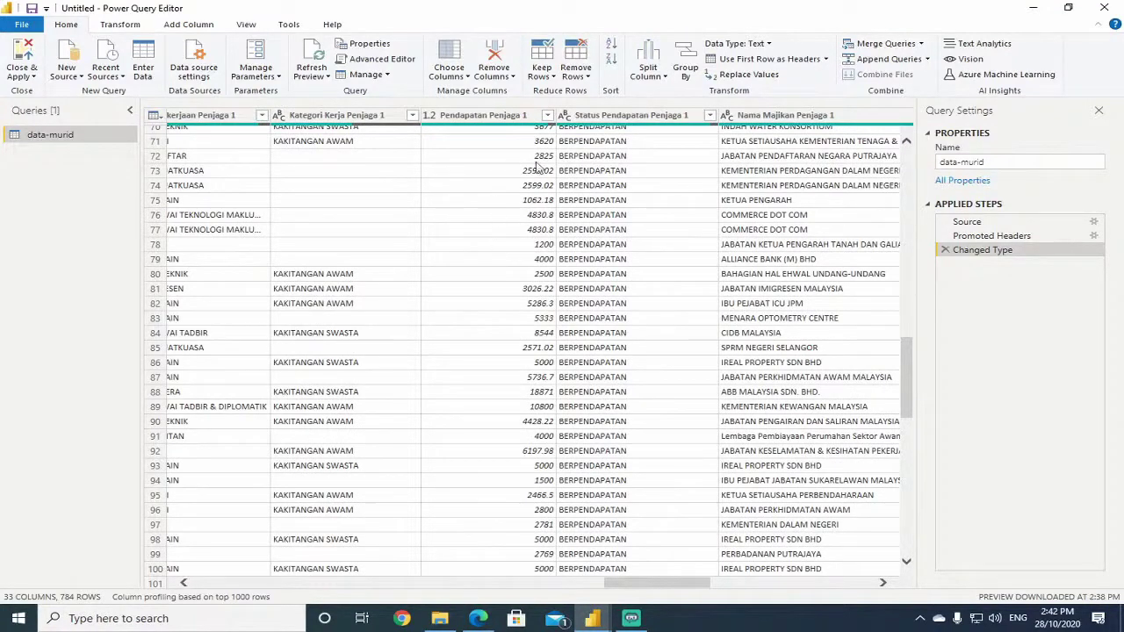
{"action": "left_click", "coordinate": [481, 117]}
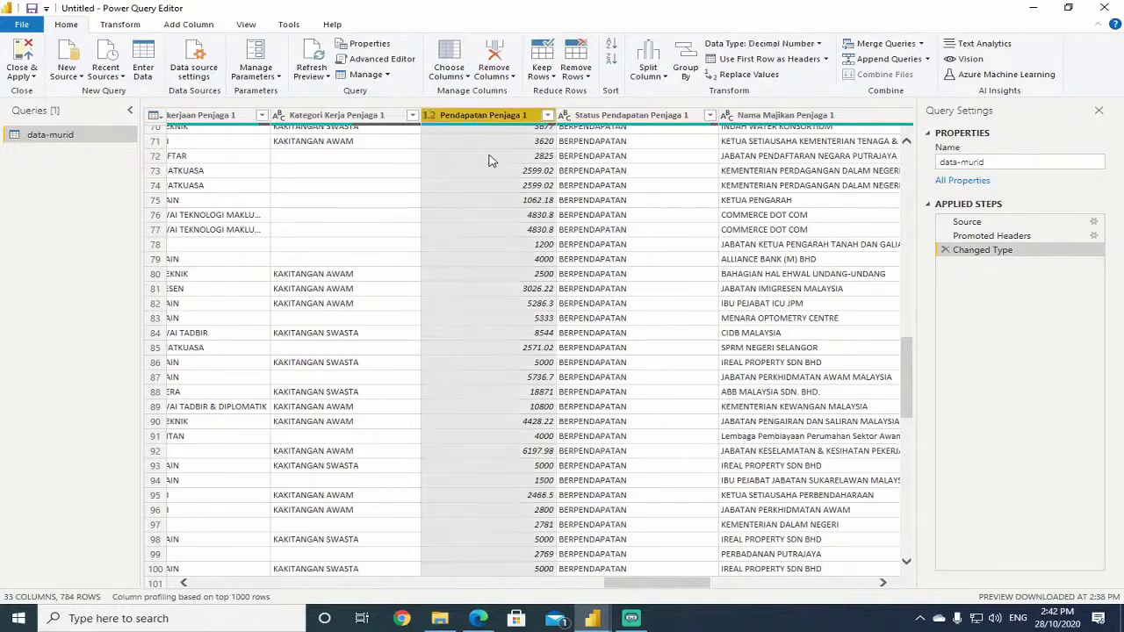
{"action": "left_click", "coordinate": [804, 43]}
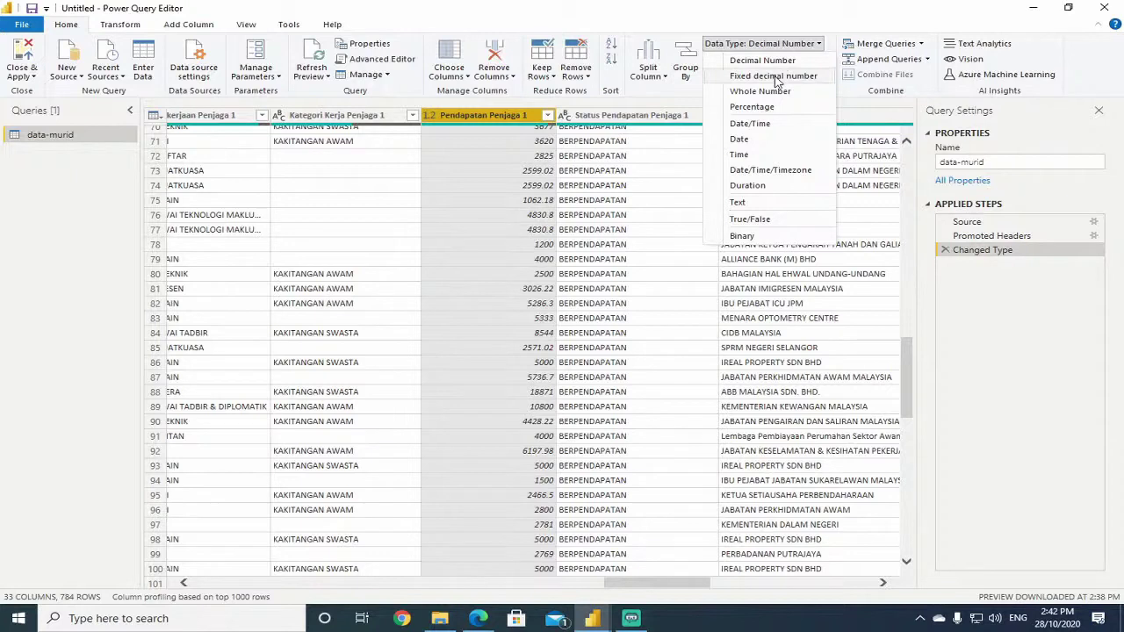
{"action": "left_click", "coordinate": [774, 76]}
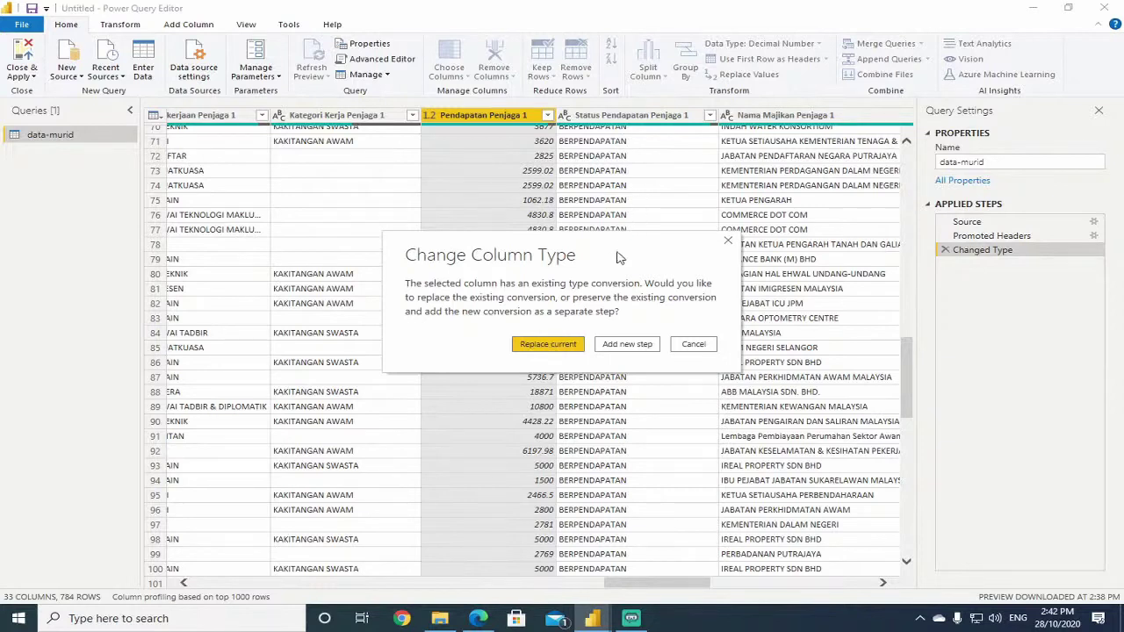
{"action": "left_click", "coordinate": [553, 345]}
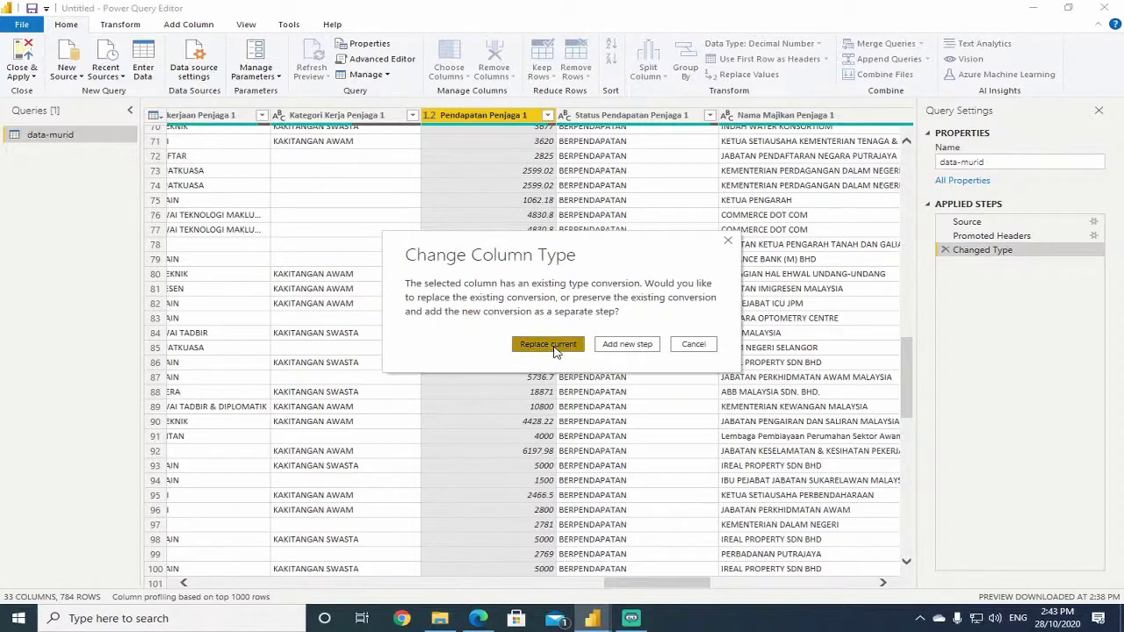
{"action": "left_click", "coordinate": [554, 348]}
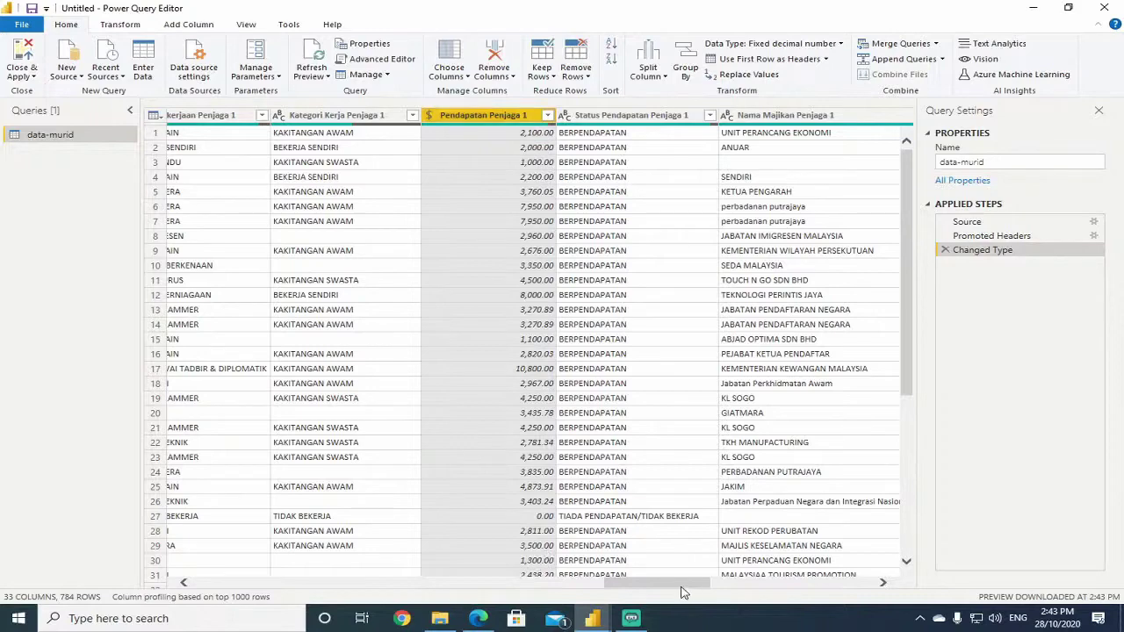
Change the Pendapatan Penjaga 2 column's data type to Fixed decimal number, replacing the current conversion.
{"action": "left_click_drag", "start_coordinate": [683, 593], "coordinate": [846, 593]}
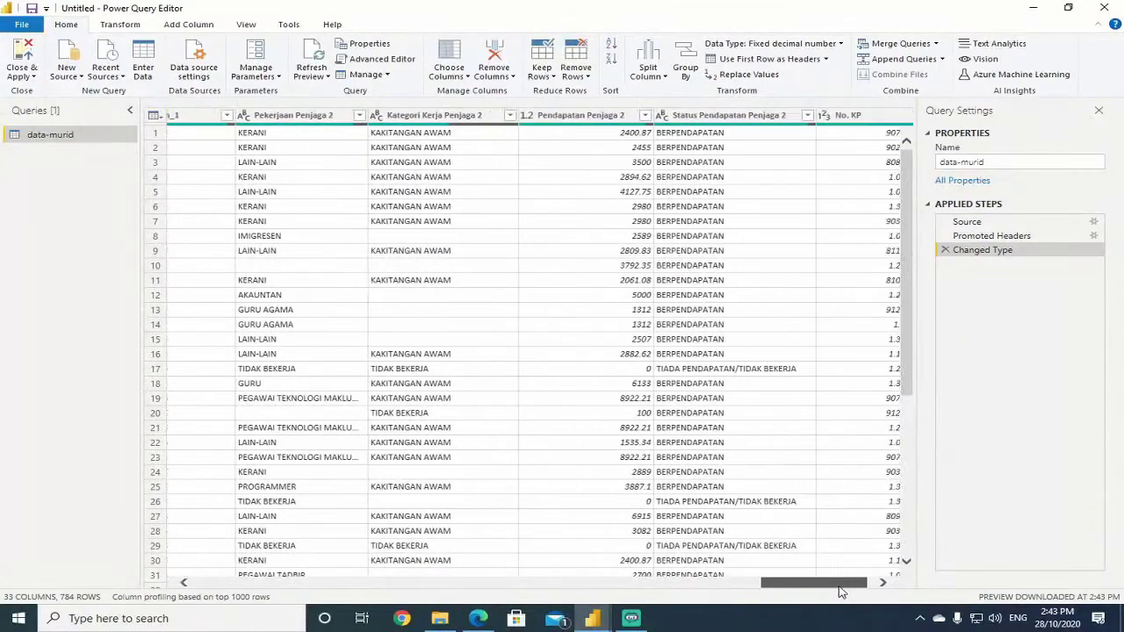
{"action": "left_click", "coordinate": [613, 123]}
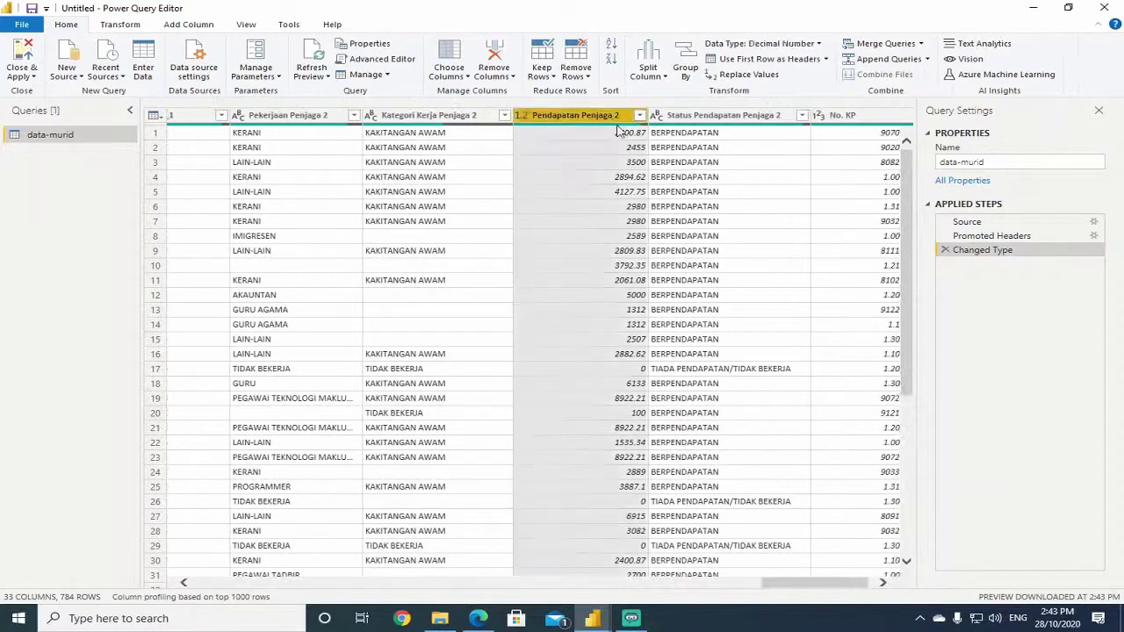
{"action": "left_click", "coordinate": [813, 45]}
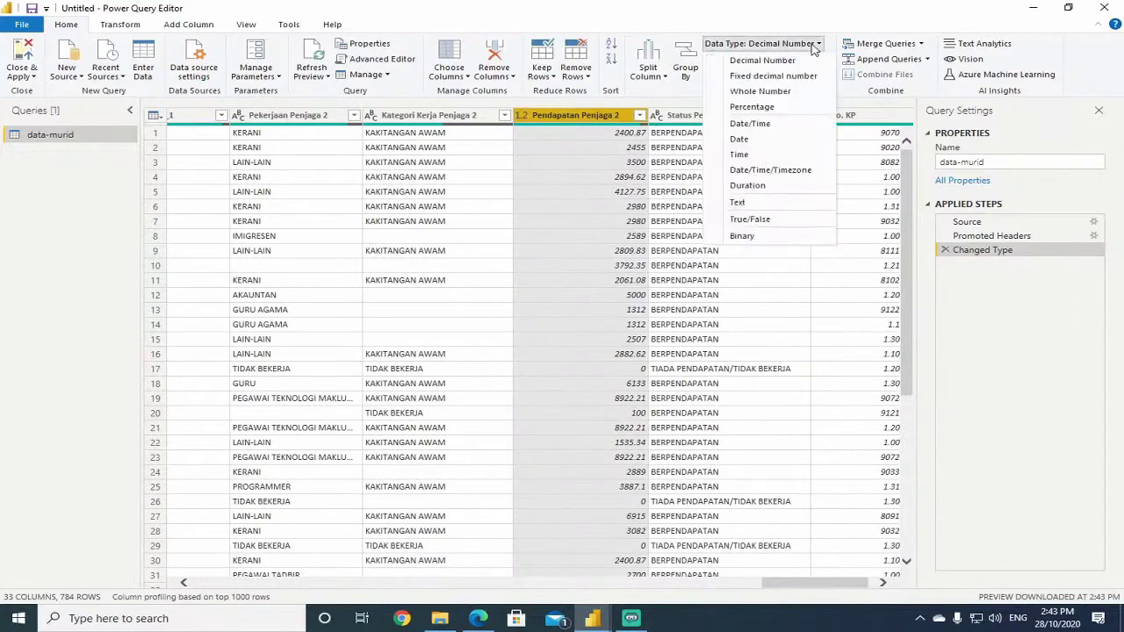
{"action": "left_click", "coordinate": [784, 78]}
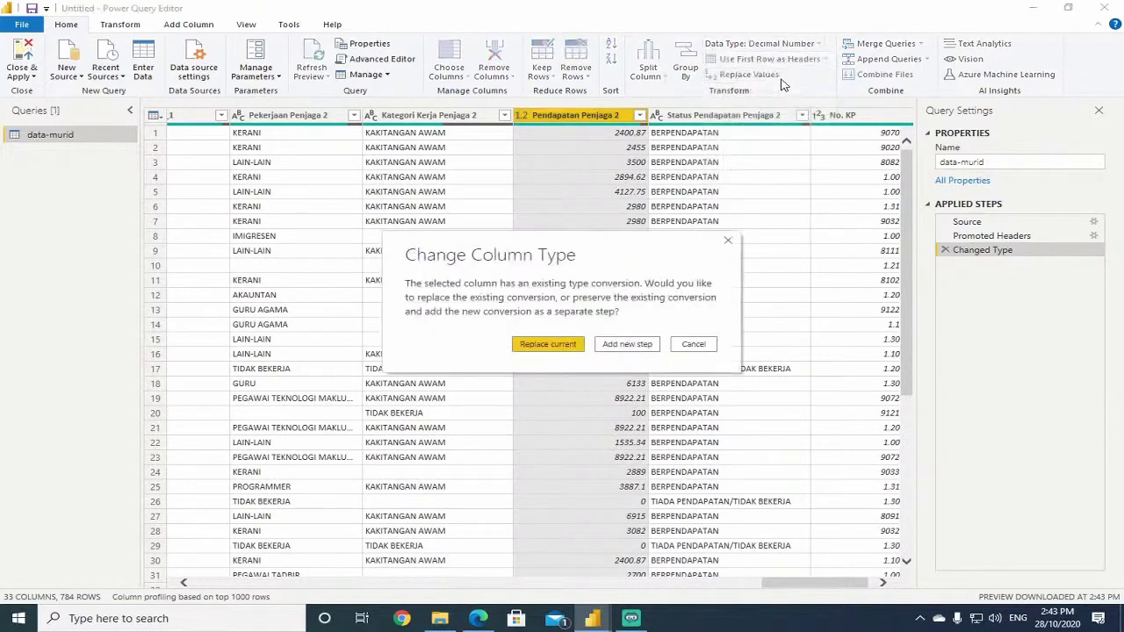
{"action": "left_click", "coordinate": [549, 344]}
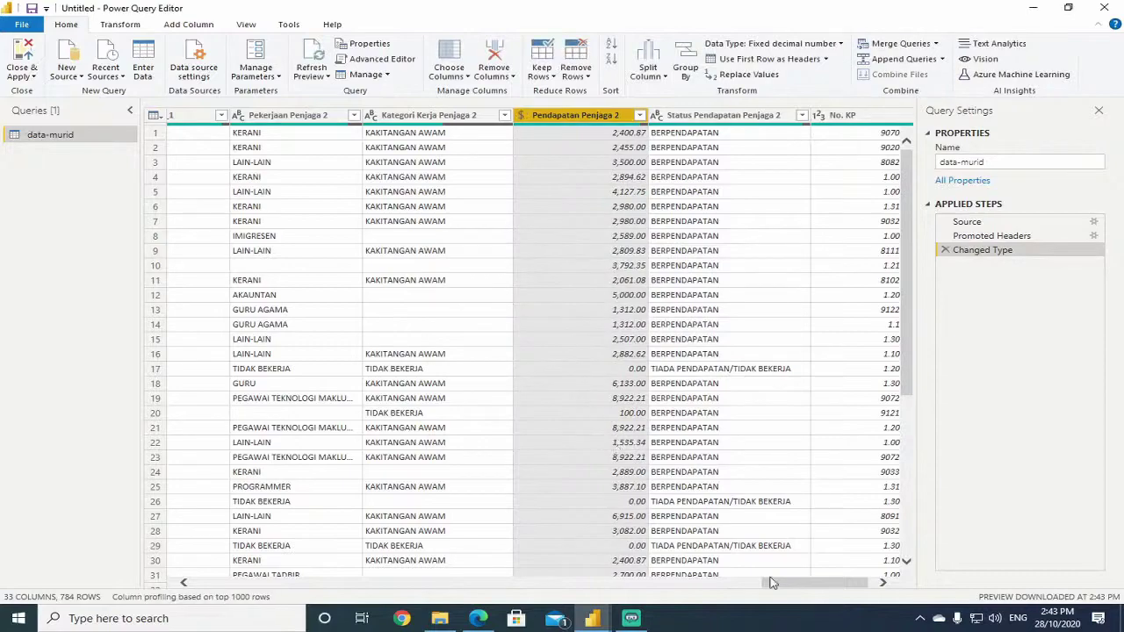
Review all columns of the data-murid query from the guardian income fields back to Bil, checking their data types.
{"action": "left_click_drag", "start_coordinate": [771, 582], "coordinate": [637, 585]}
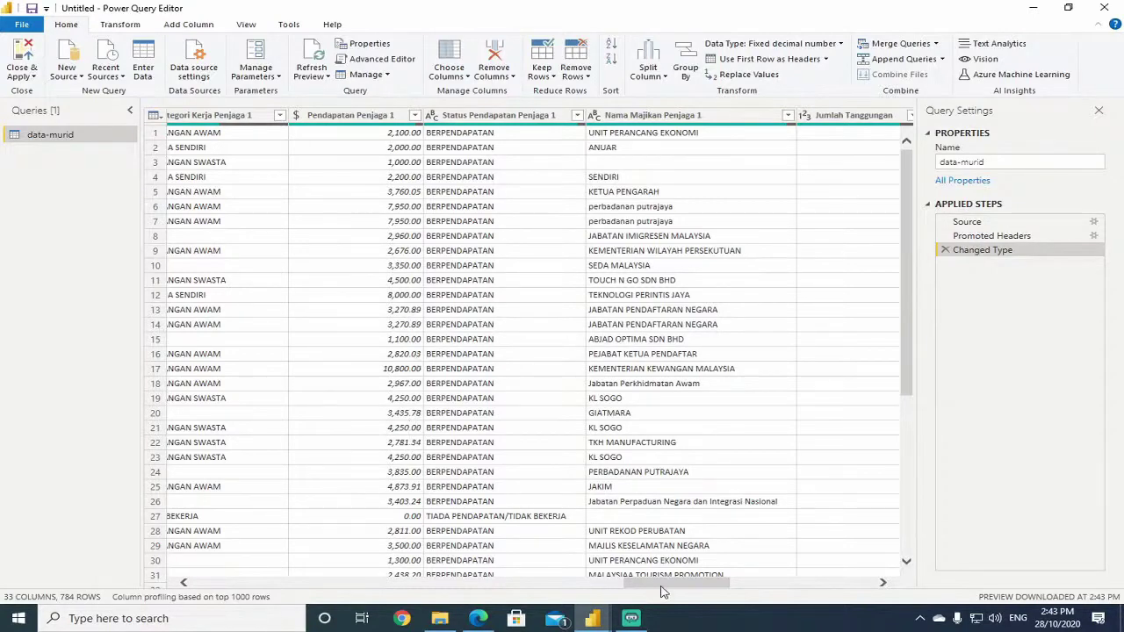
{"action": "left_click_drag", "start_coordinate": [663, 591], "coordinate": [232, 567]}
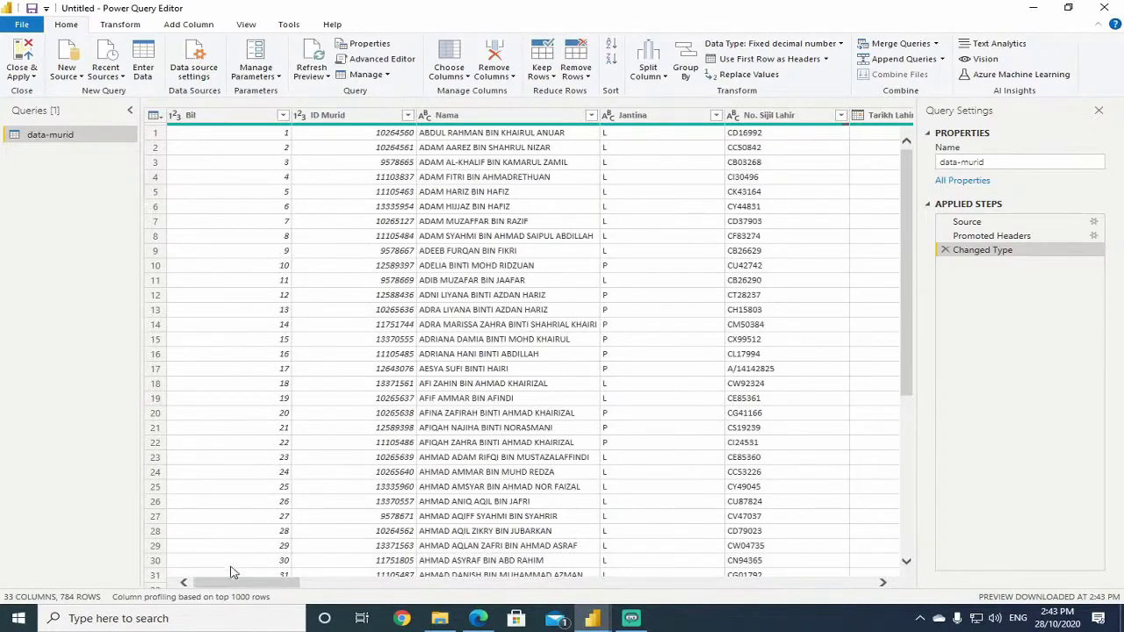
{"action": "left_click_drag", "start_coordinate": [233, 587], "coordinate": [255, 586]}
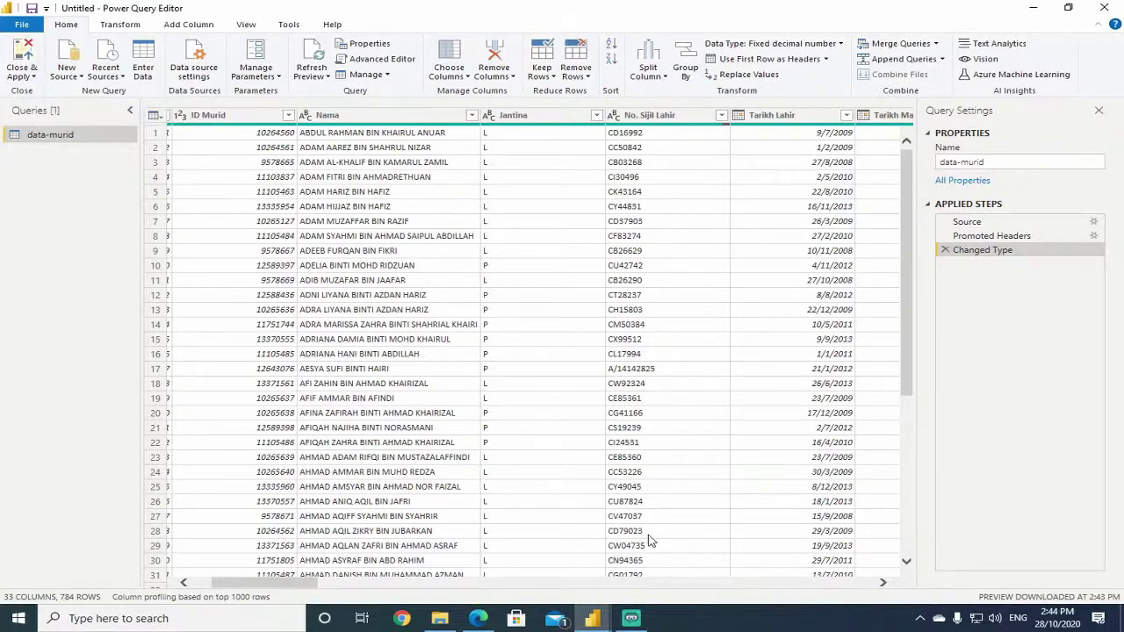
{"action": "scroll", "coordinate": [283, 591], "scroll_direction": "left", "scroll_amount": 1}
{"action": "left_click_drag", "start_coordinate": [283, 591], "coordinate": [814, 571]}
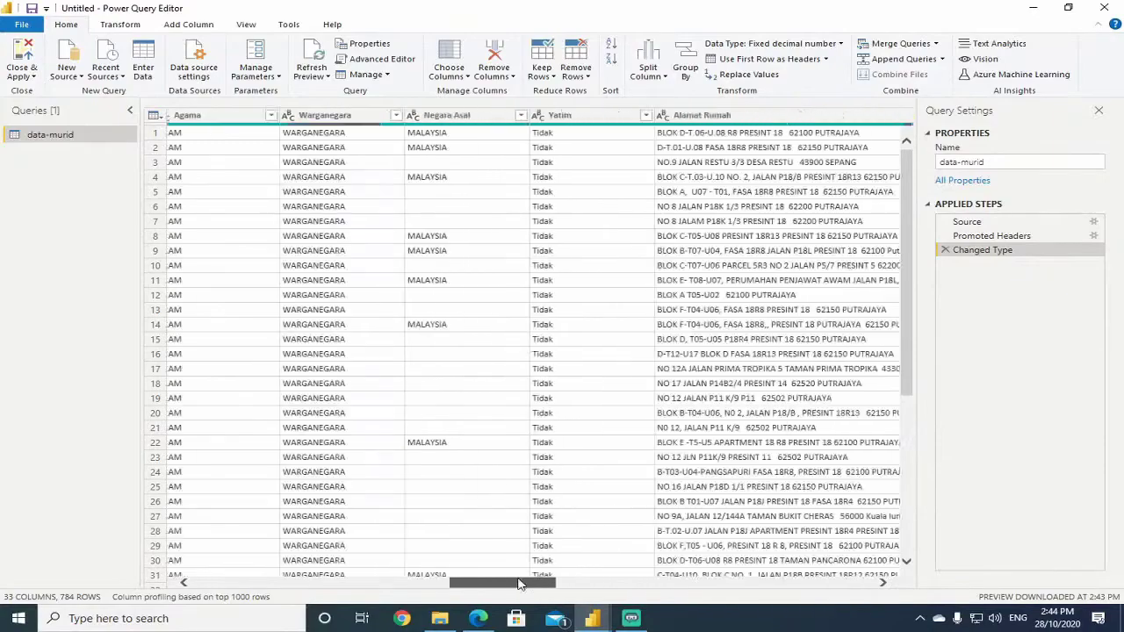
{"action": "left_click_drag", "start_coordinate": [481, 589], "coordinate": [407, 600]}
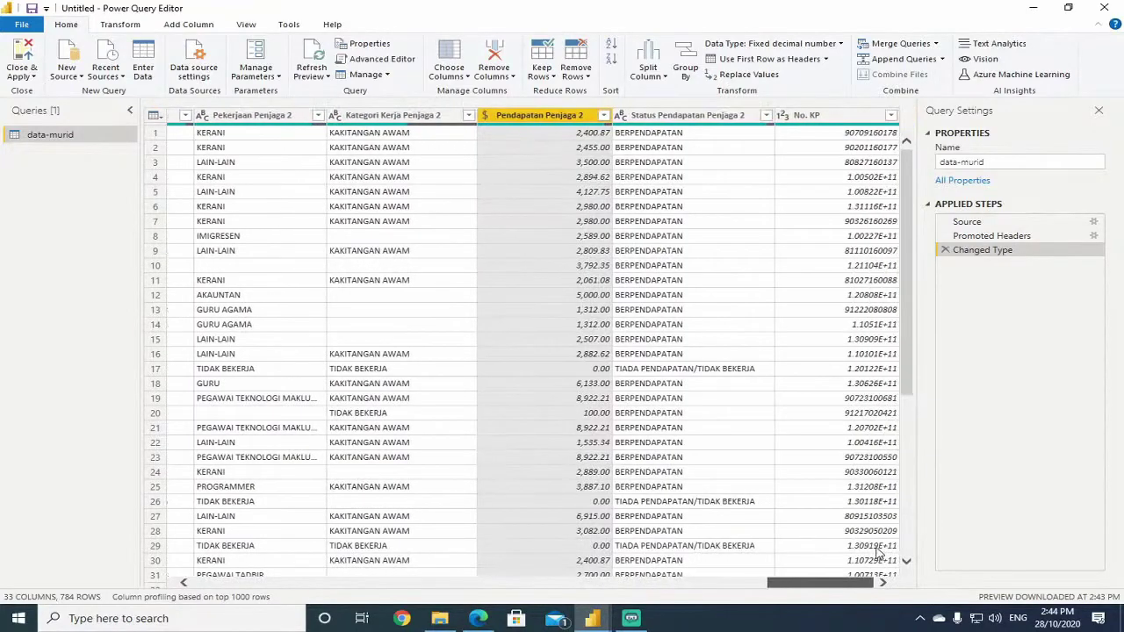
{"action": "scroll", "coordinate": [788, 551], "scroll_direction": "left", "scroll_amount": 10}
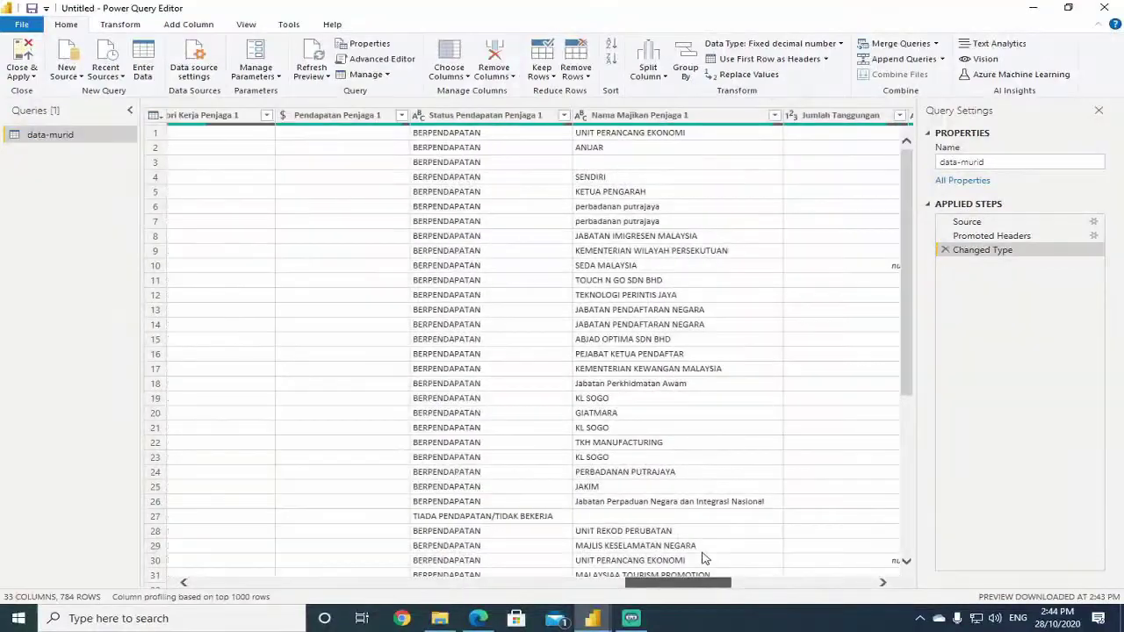
{"action": "left_click_drag", "start_coordinate": [665, 562], "coordinate": [266, 593]}
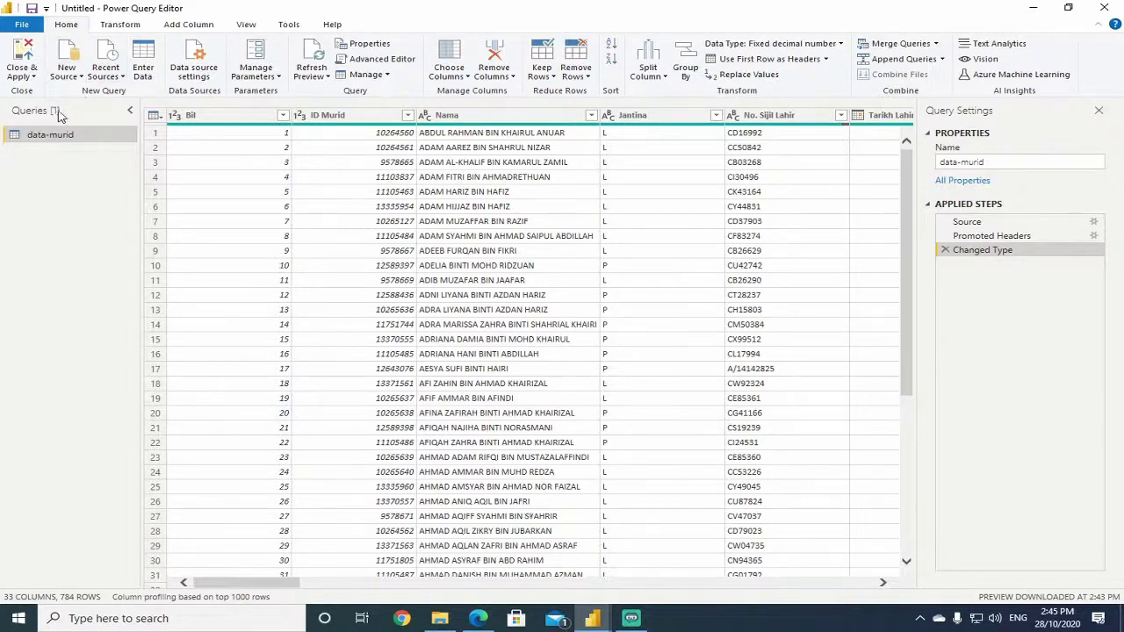
Close Power Query Editor with the changes applied to the report, and widen the Fields pane.
{"action": "left_click", "coordinate": [25, 58]}
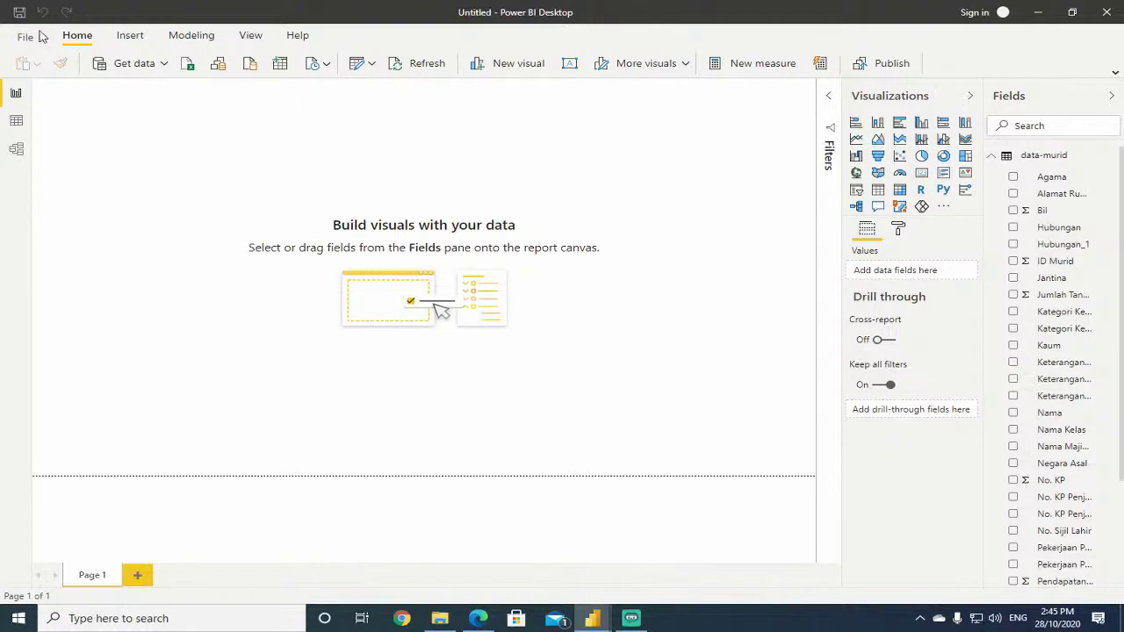
{"action": "left_click_drag", "start_coordinate": [985, 285], "coordinate": [961, 281]}
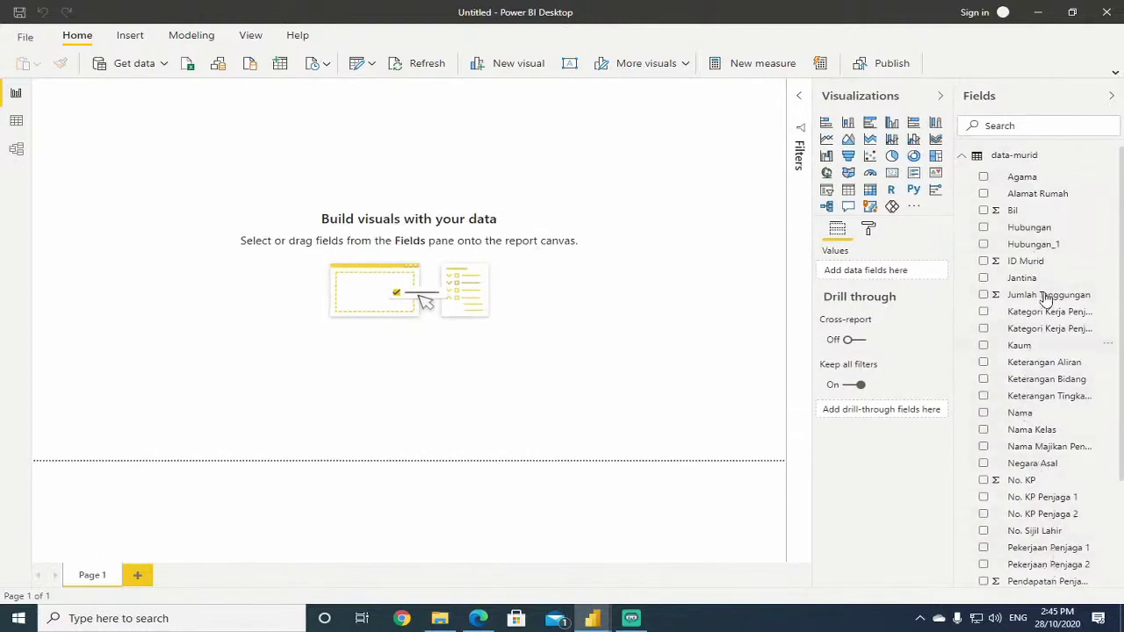
Collapse and re-expand the data-murid table in the field list and look through all its fields.
{"action": "left_click", "coordinate": [966, 162]}
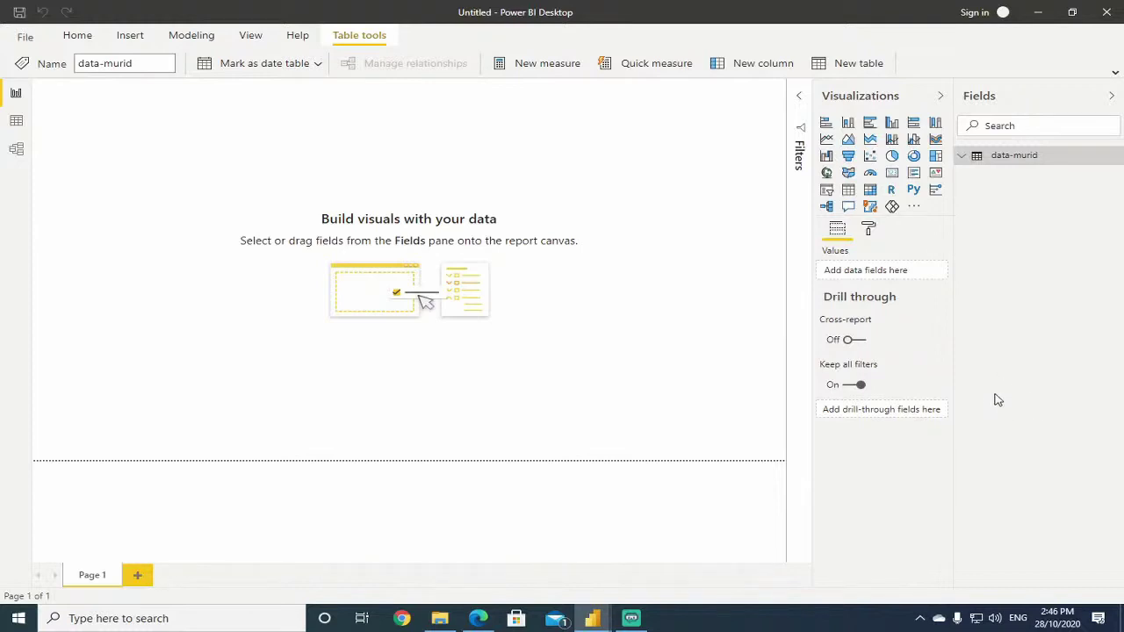
{"action": "left_click", "coordinate": [962, 158]}
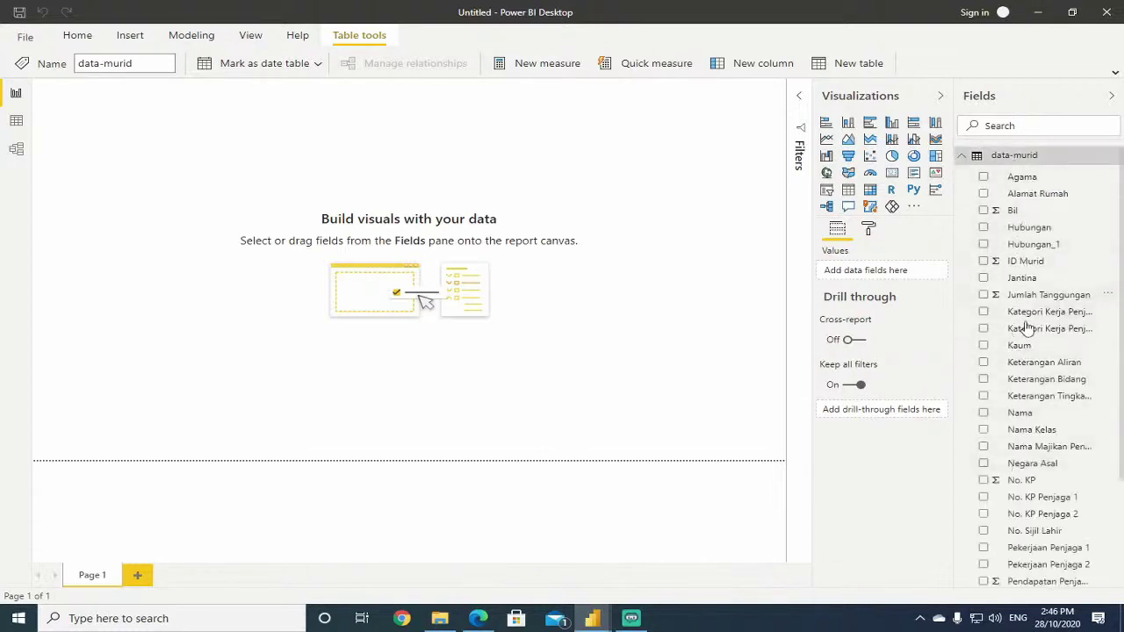
{"action": "scroll", "coordinate": [1021, 479], "scroll_direction": "down", "scroll_amount": 3}
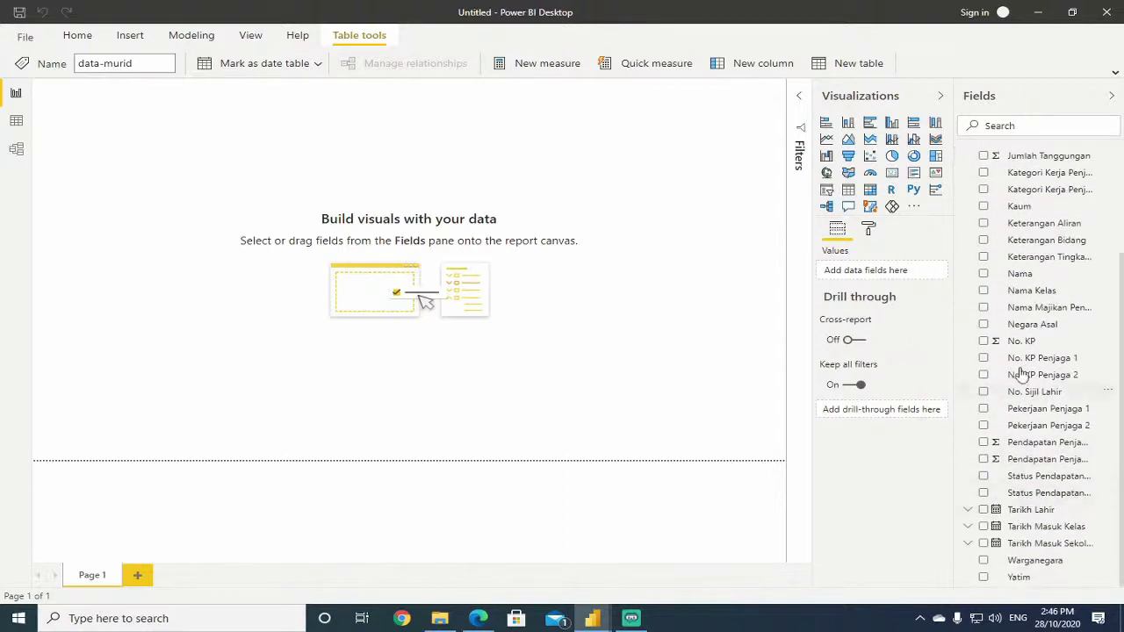
{"action": "scroll", "coordinate": [1039, 431], "scroll_direction": "up", "scroll_amount": 3}
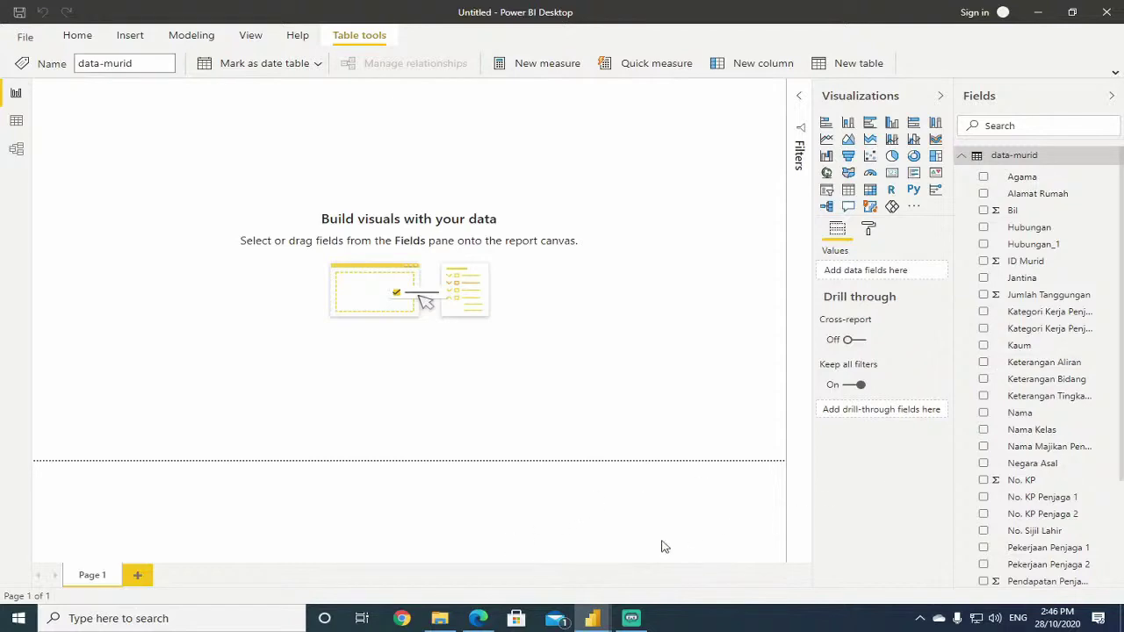
Switch to the Demo-Webinar-Data Asas Murid report, examine the charts on its Maklumat Asas Murid page, and return to the untitled report.
{"action": "mouse_move", "coordinate": [592, 619]}
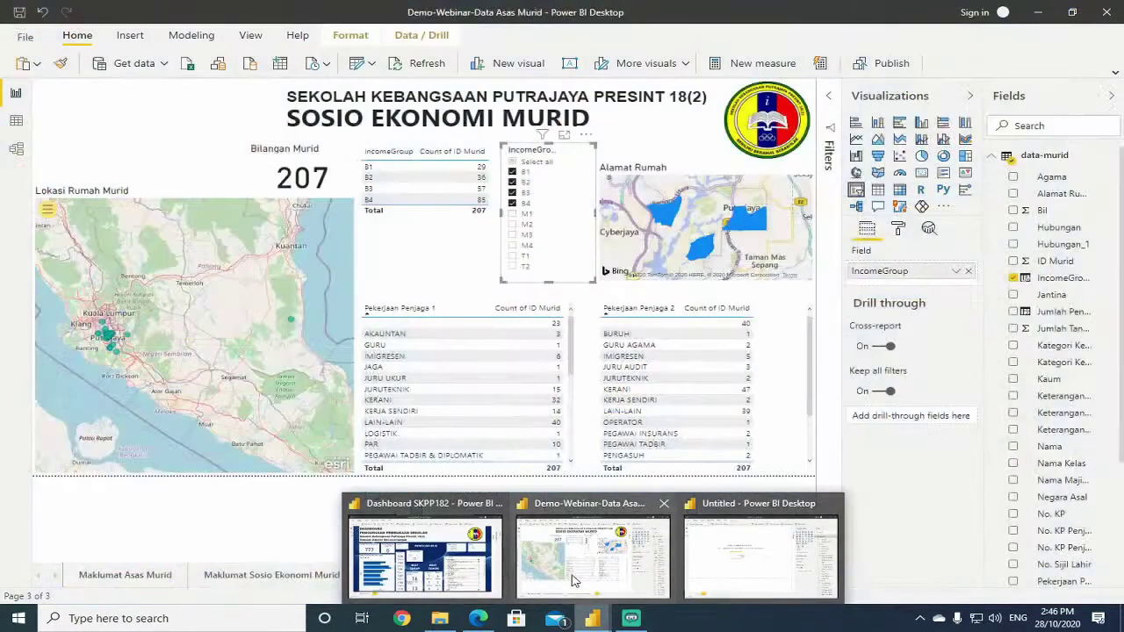
{"action": "left_click", "coordinate": [593, 555]}
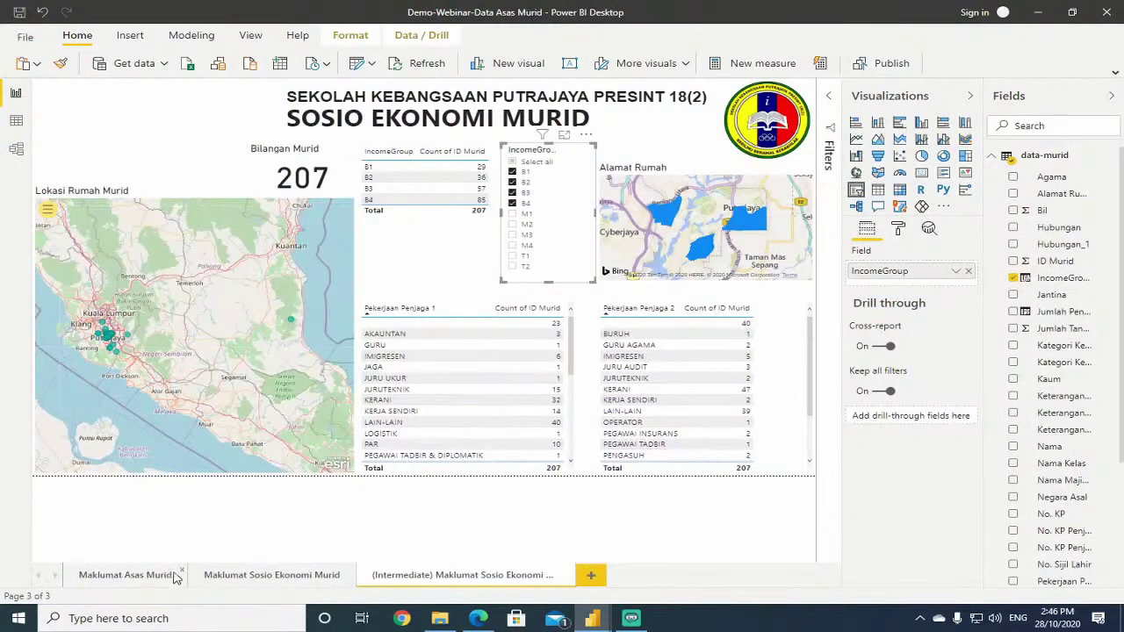
{"action": "left_click", "coordinate": [137, 578]}
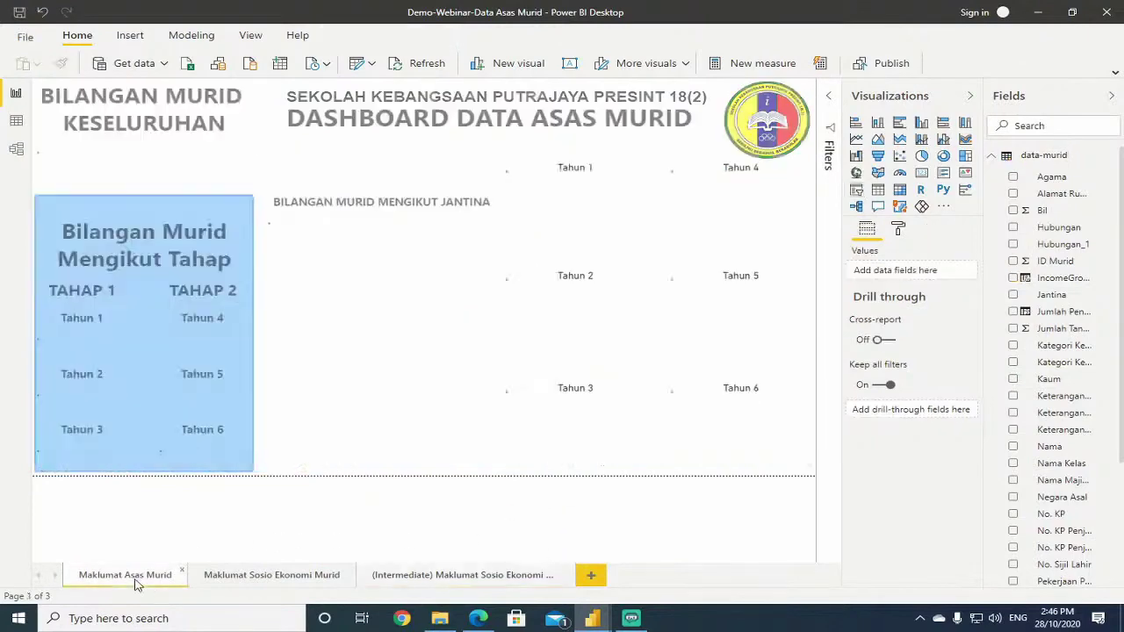
{"action": "mouse_move", "coordinate": [544, 434]}
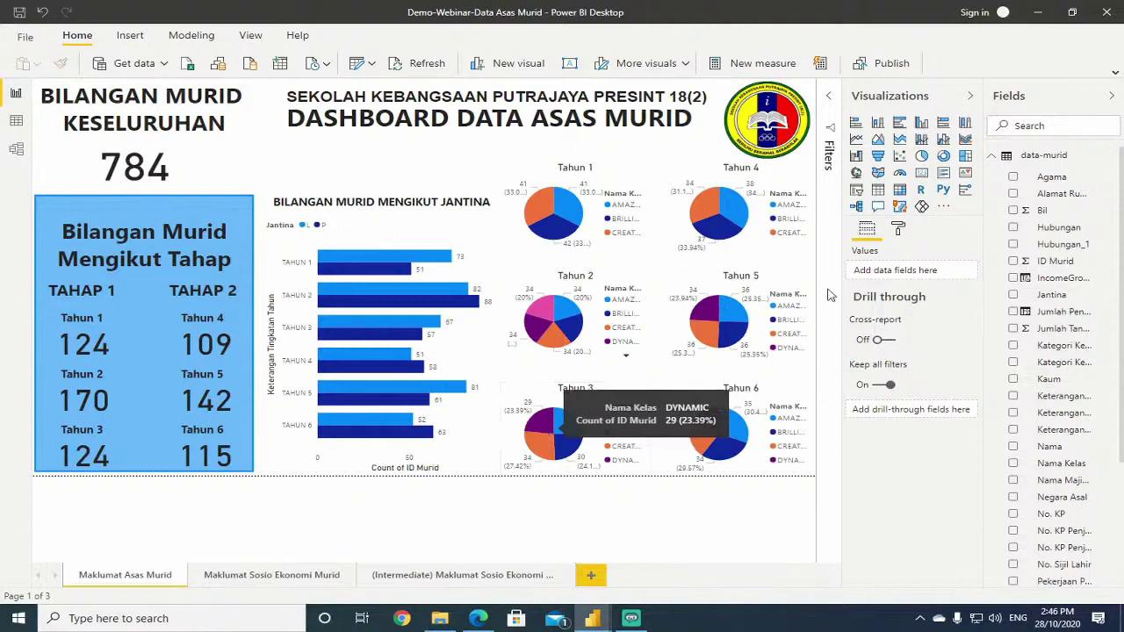
{"action": "key", "text": "alt+Tab"}
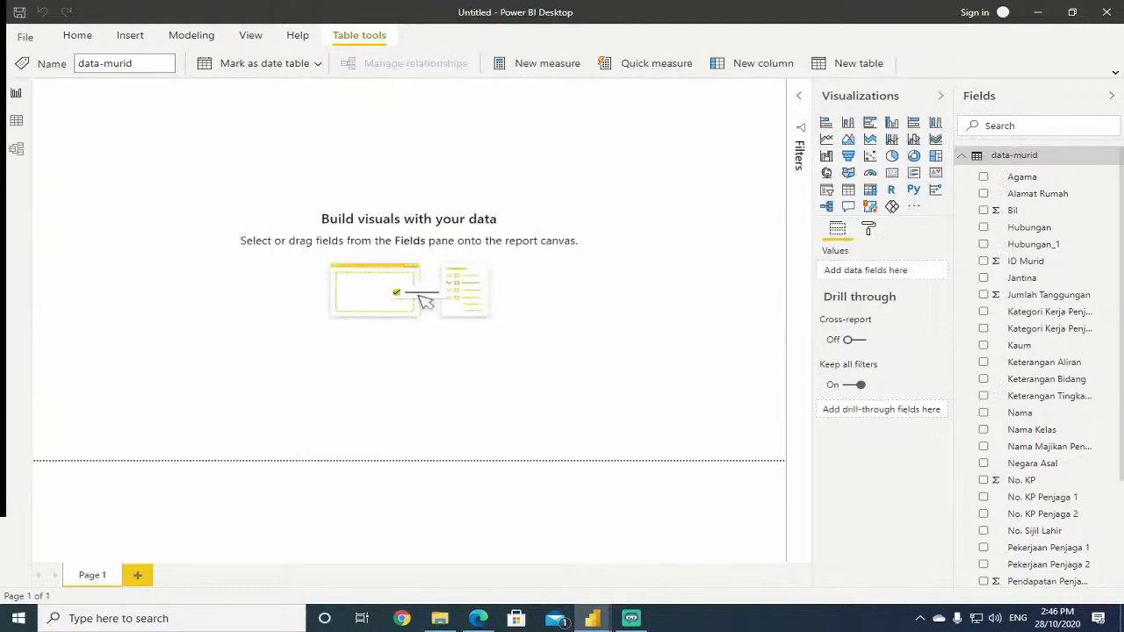
{"action": "key", "text": "alt+Tab"}
Insert a text box on the blank report page with the two-line text "BILANGAN MURID KESELURUHA".
{"action": "left_click", "coordinate": [132, 37]}
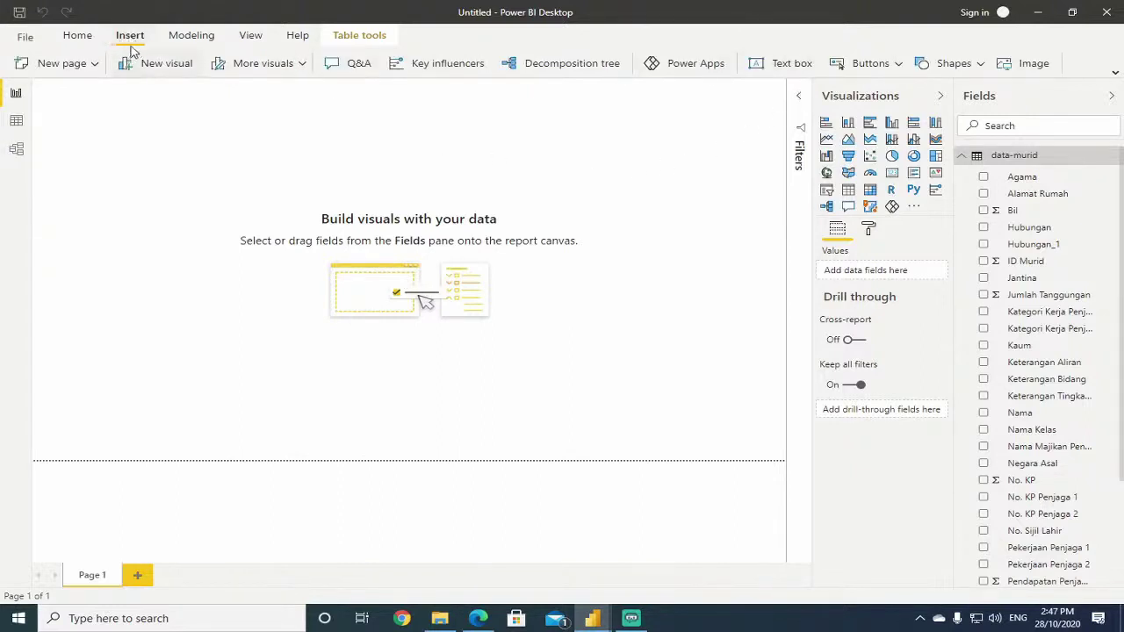
{"action": "left_click", "coordinate": [787, 70]}
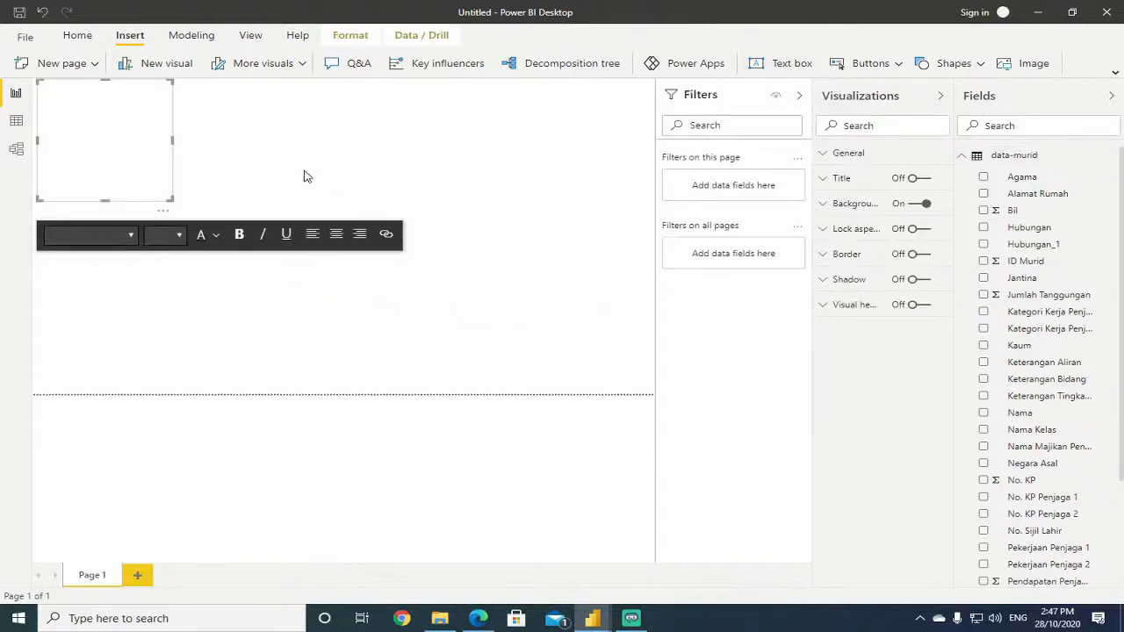
{"action": "left_click", "coordinate": [91, 133]}
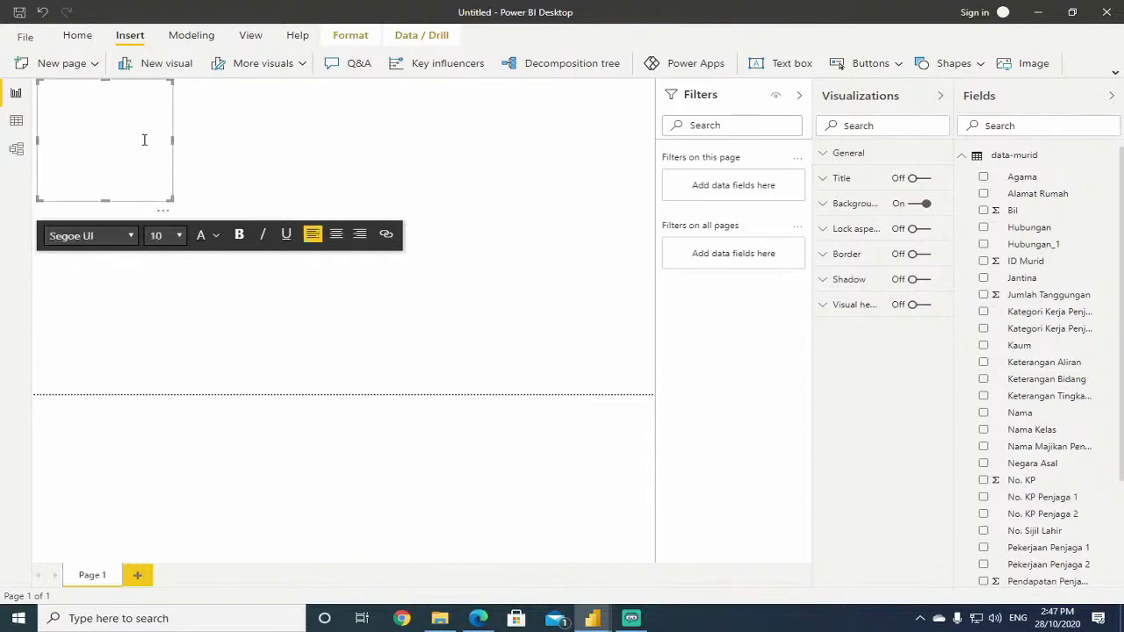
{"action": "type", "text": "Da"}
{"action": "type", "text": "LANGAN"}
{"action": "type", "text": " MURID"}
{"action": "type", "text": "KESELURUHAN"}
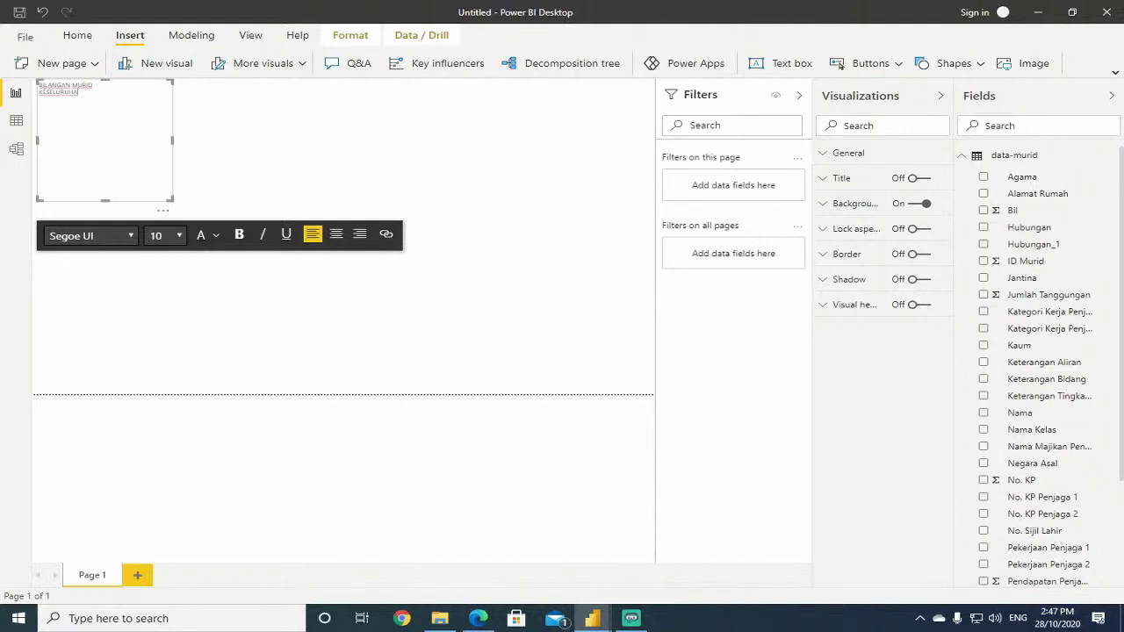
Centre the heading text, make it bold and set its font size to 20.
{"action": "left_click_drag", "start_coordinate": [81, 93], "coordinate": [38, 84]}
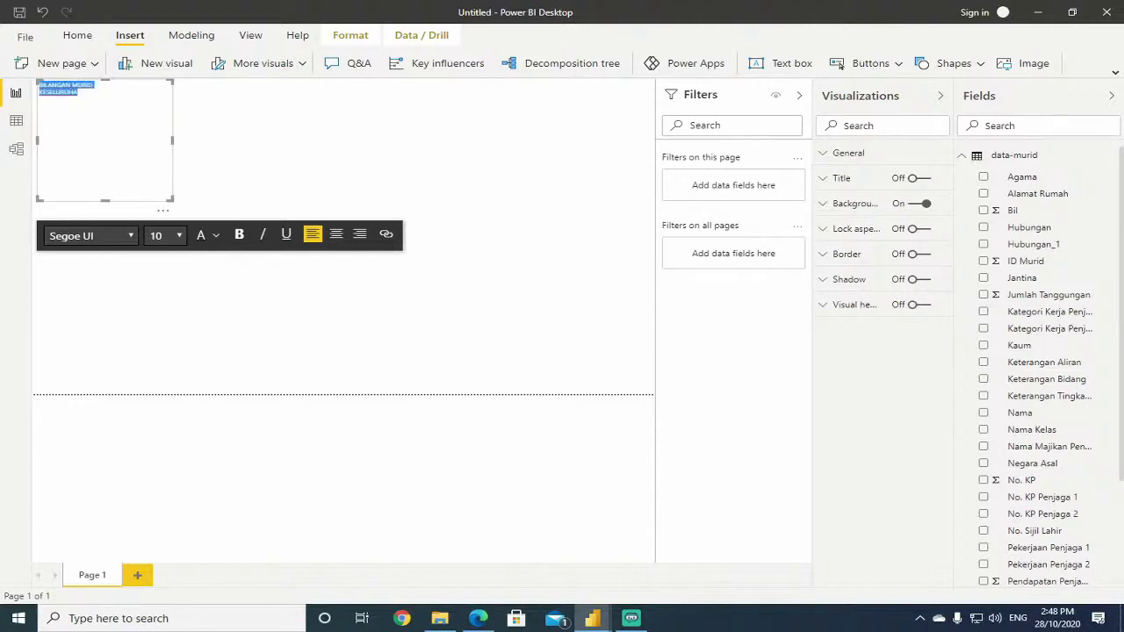
{"action": "left_click", "coordinate": [337, 234]}
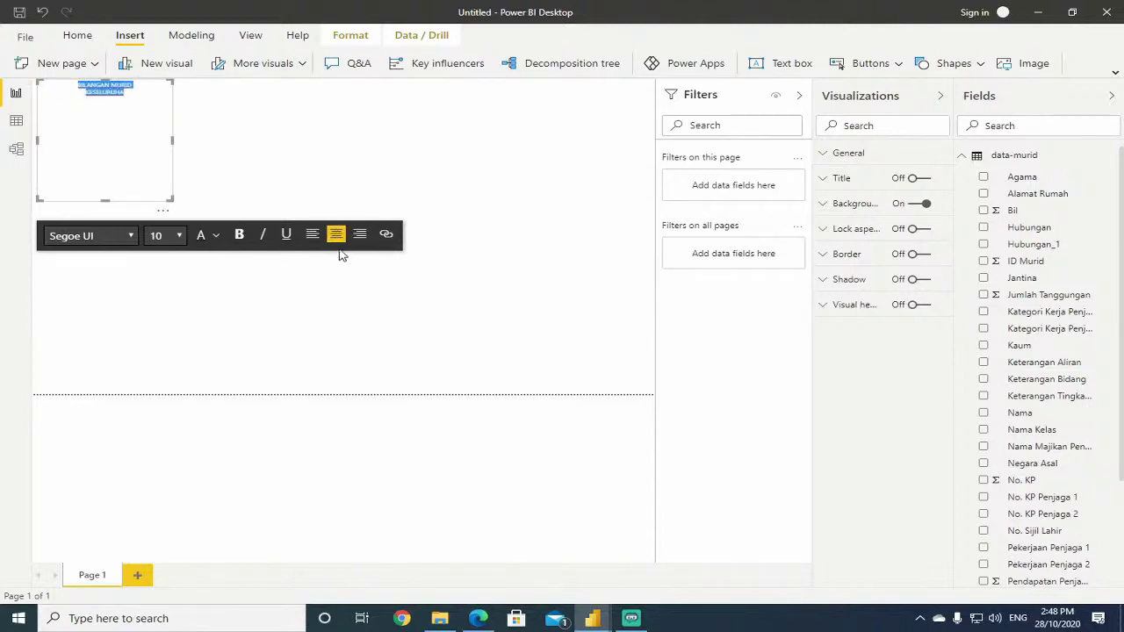
{"action": "left_click", "coordinate": [239, 237]}
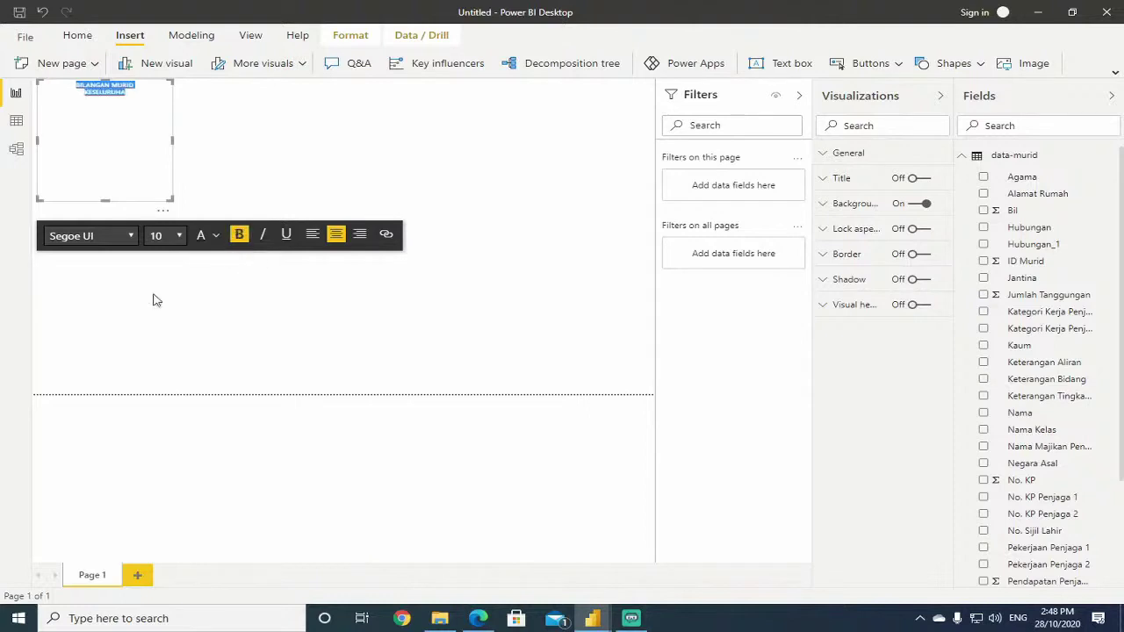
{"action": "left_click", "coordinate": [179, 237]}
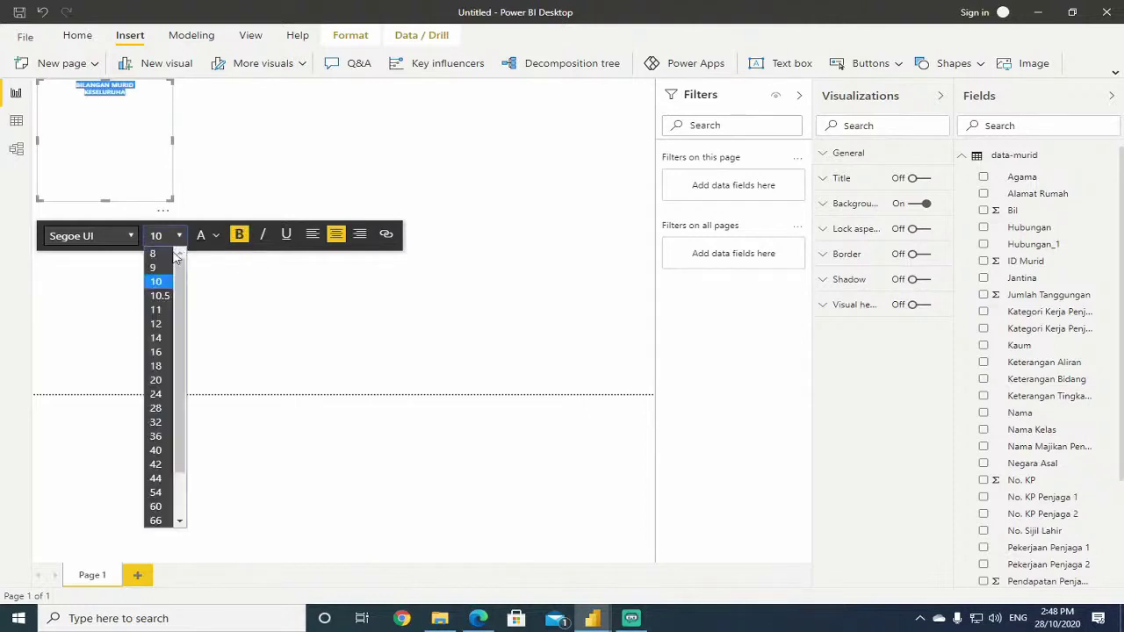
{"action": "left_click", "coordinate": [157, 380]}
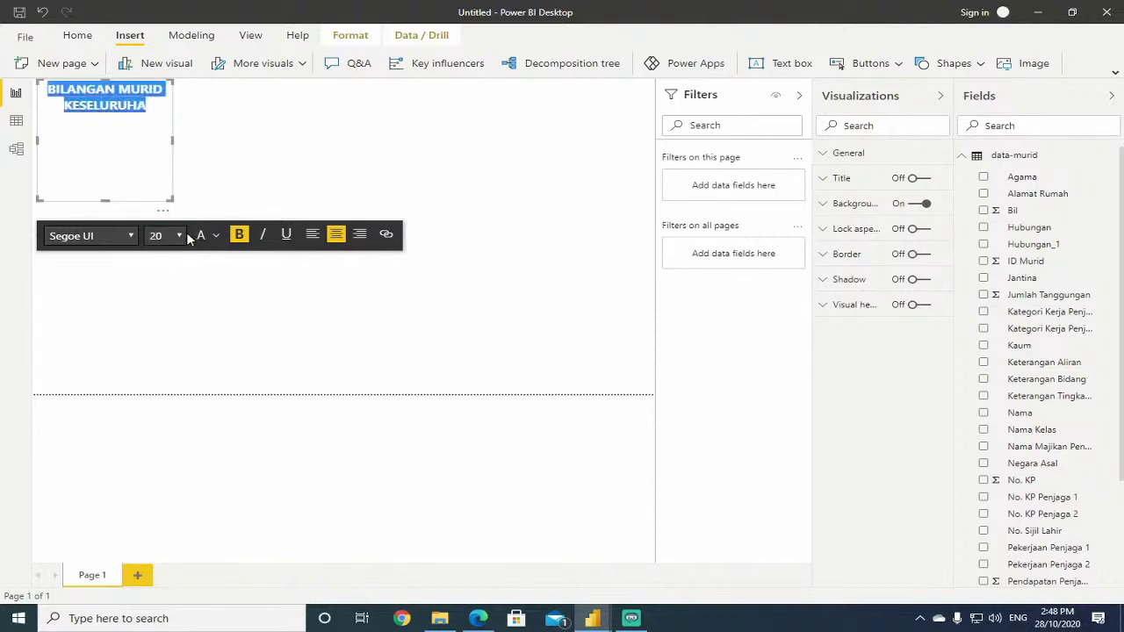
Complete the heading's last word as KESELURUHAN and shorten the text box to fit its two lines.
{"action": "left_click", "coordinate": [146, 105]}
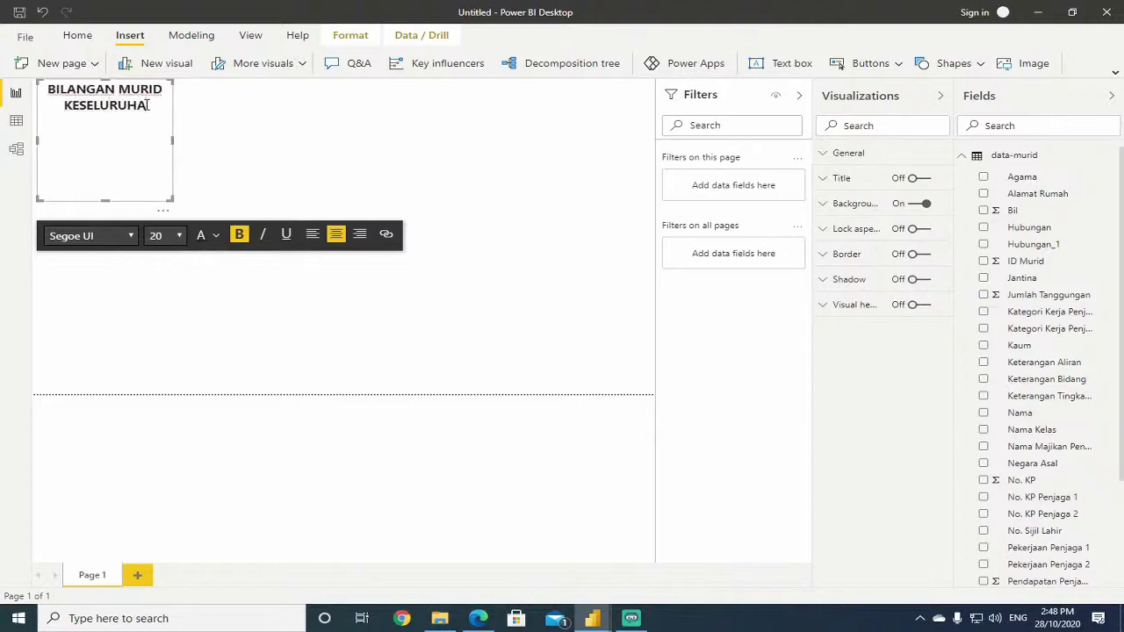
{"action": "type", "text": "N"}
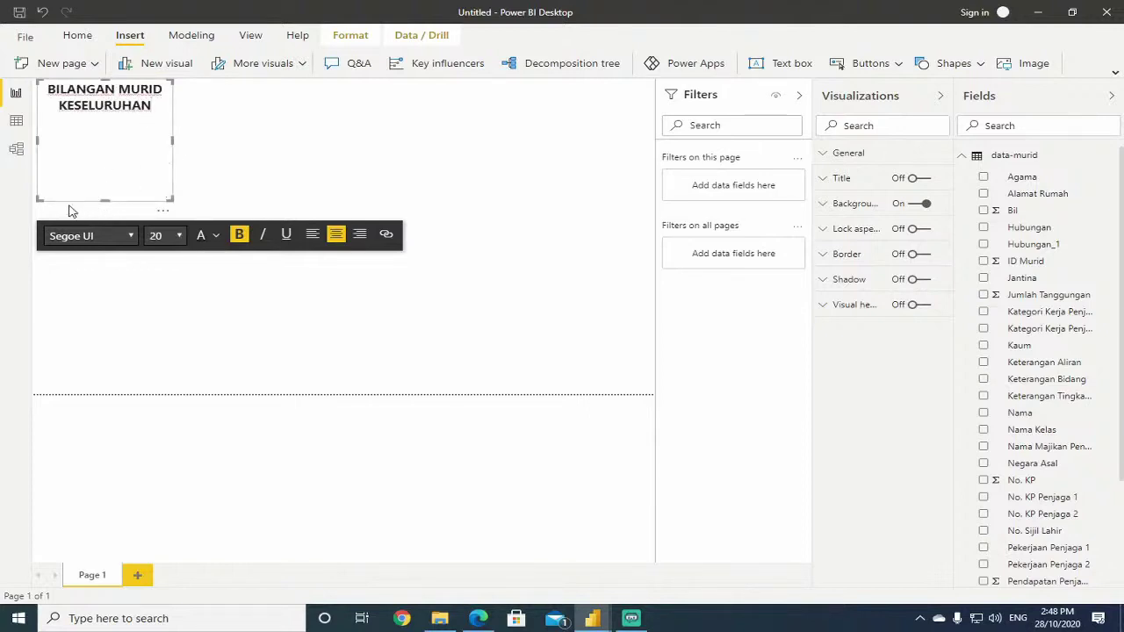
{"action": "left_click_drag", "start_coordinate": [105, 200], "coordinate": [114, 116]}
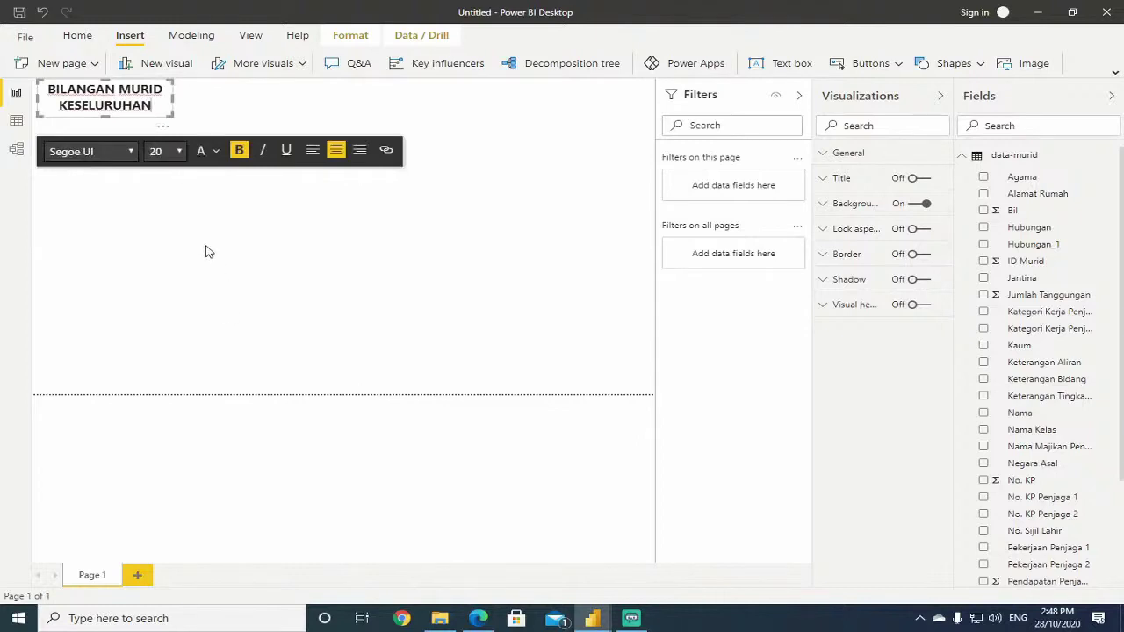
{"action": "left_click", "coordinate": [262, 265]}
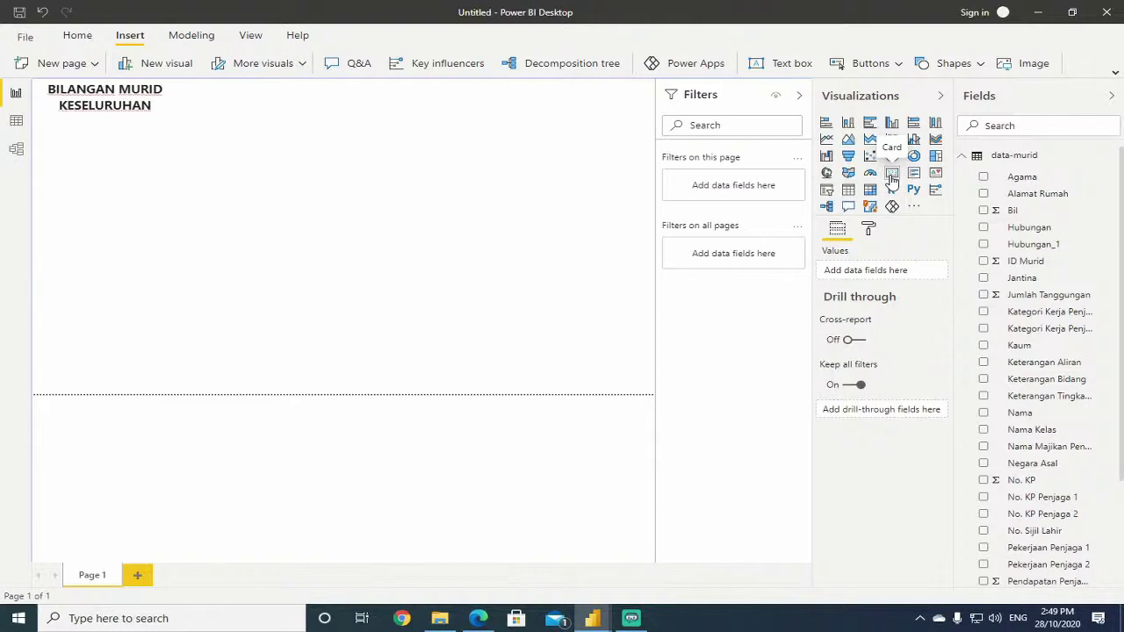
Add a Card visual showing the Count (Distinct) of the ID Murid field.
{"action": "left_click", "coordinate": [893, 175]}
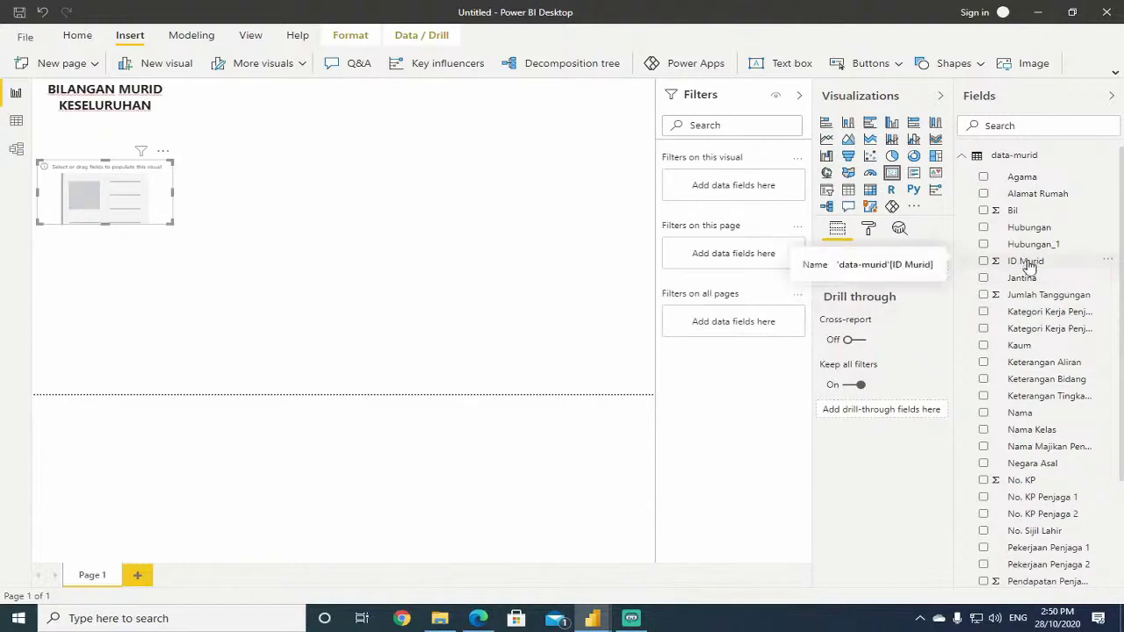
{"action": "left_click_drag", "start_coordinate": [1028, 265], "coordinate": [882, 275]}
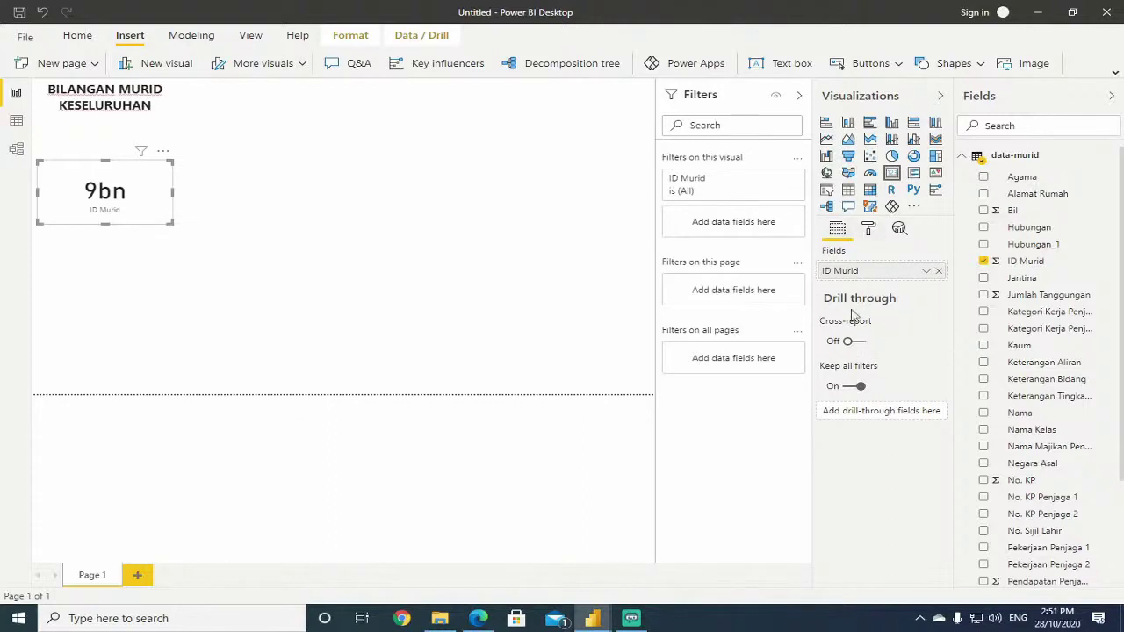
{"action": "left_click", "coordinate": [927, 273]}
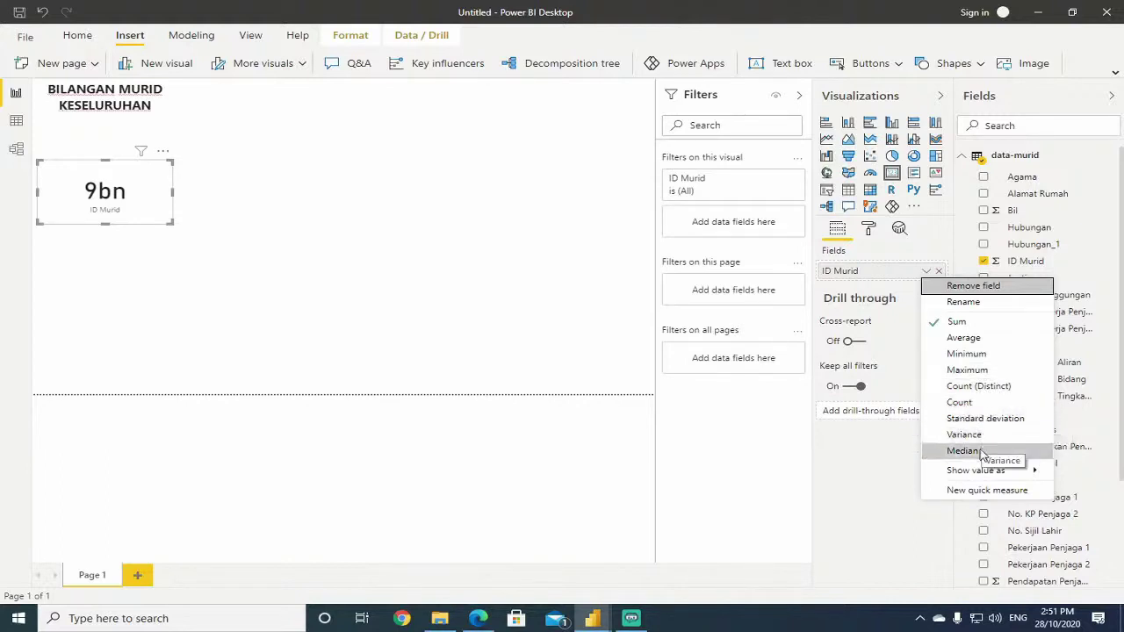
{"action": "mouse_move", "coordinate": [978, 474]}
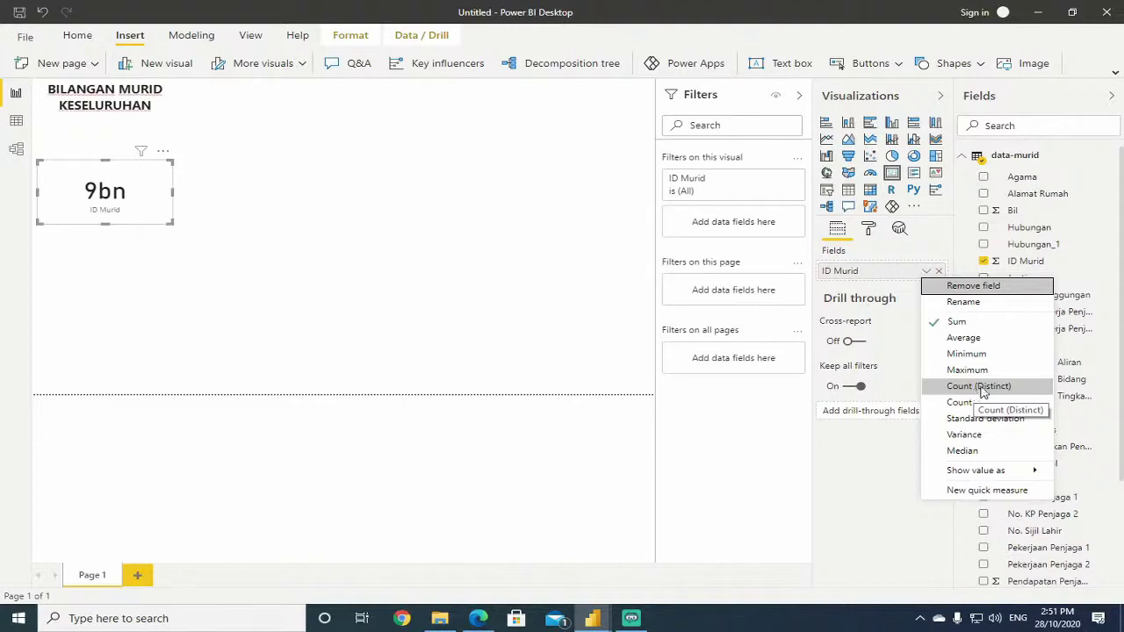
{"action": "left_click", "coordinate": [983, 389]}
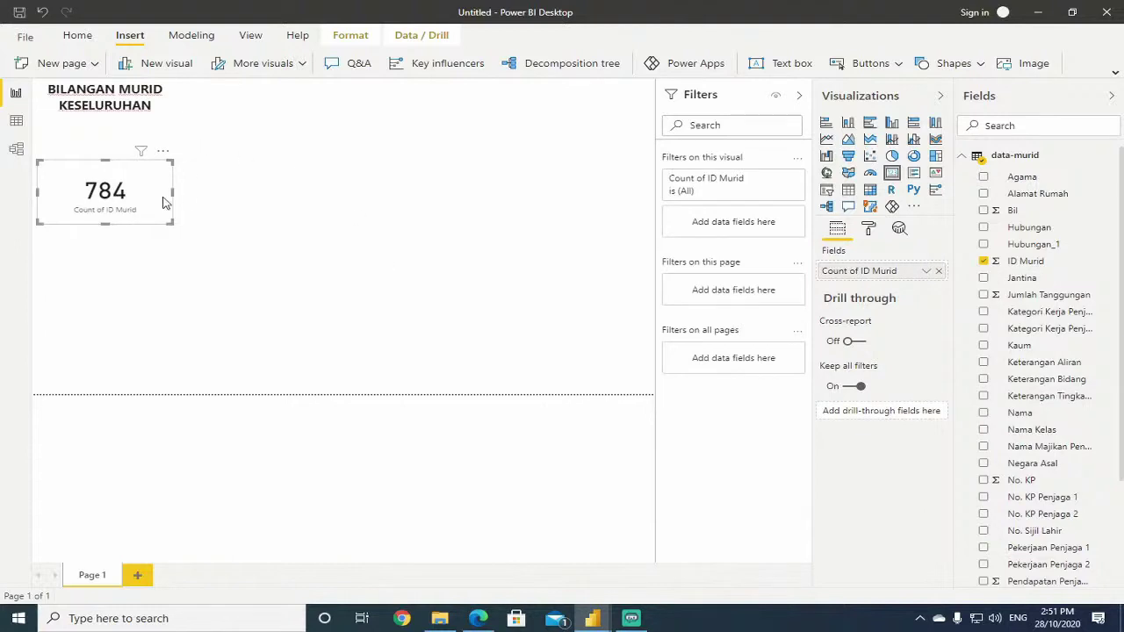
Move the student count card directly under the heading and reduce its height to hide the category label.
{"action": "left_click_drag", "start_coordinate": [147, 182], "coordinate": [146, 143]}
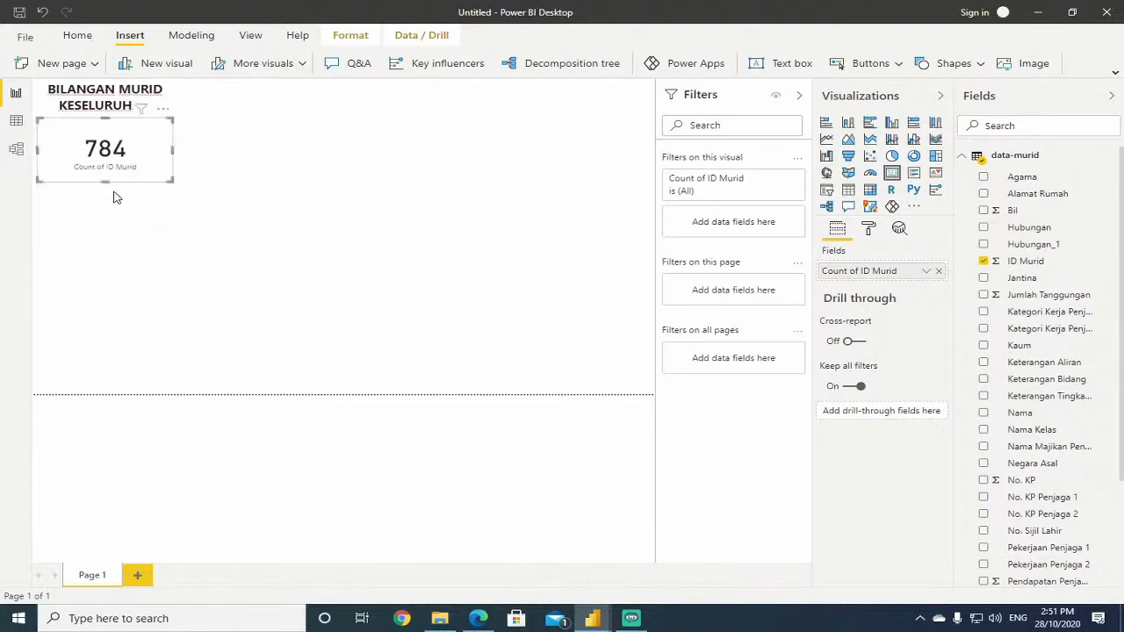
{"action": "left_click_drag", "start_coordinate": [106, 180], "coordinate": [112, 149]}
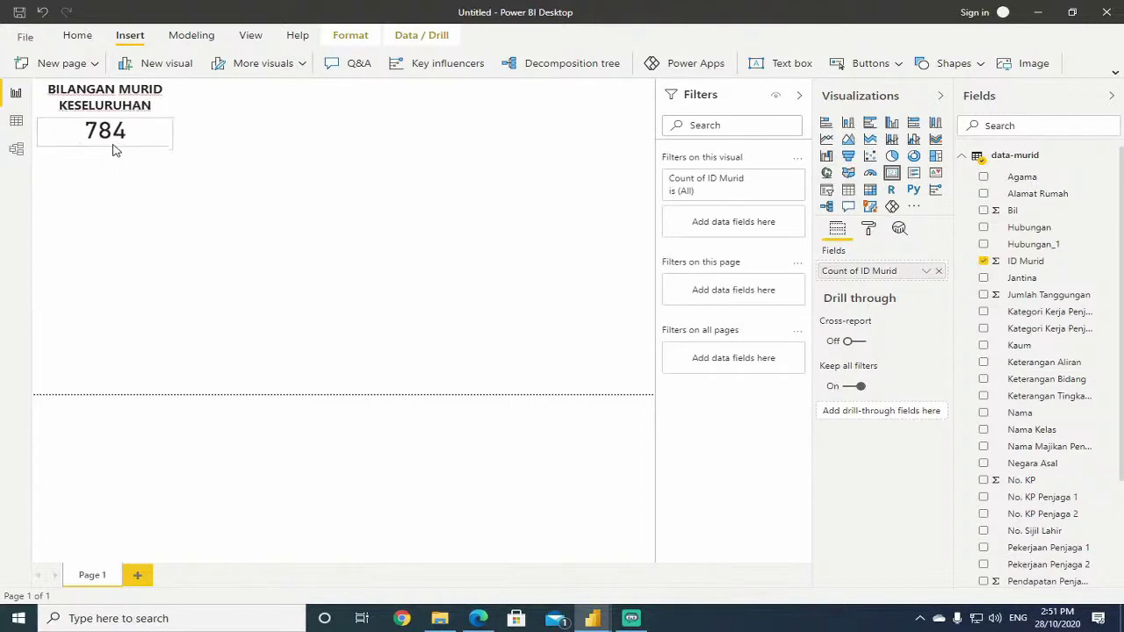
{"action": "left_click", "coordinate": [145, 267]}
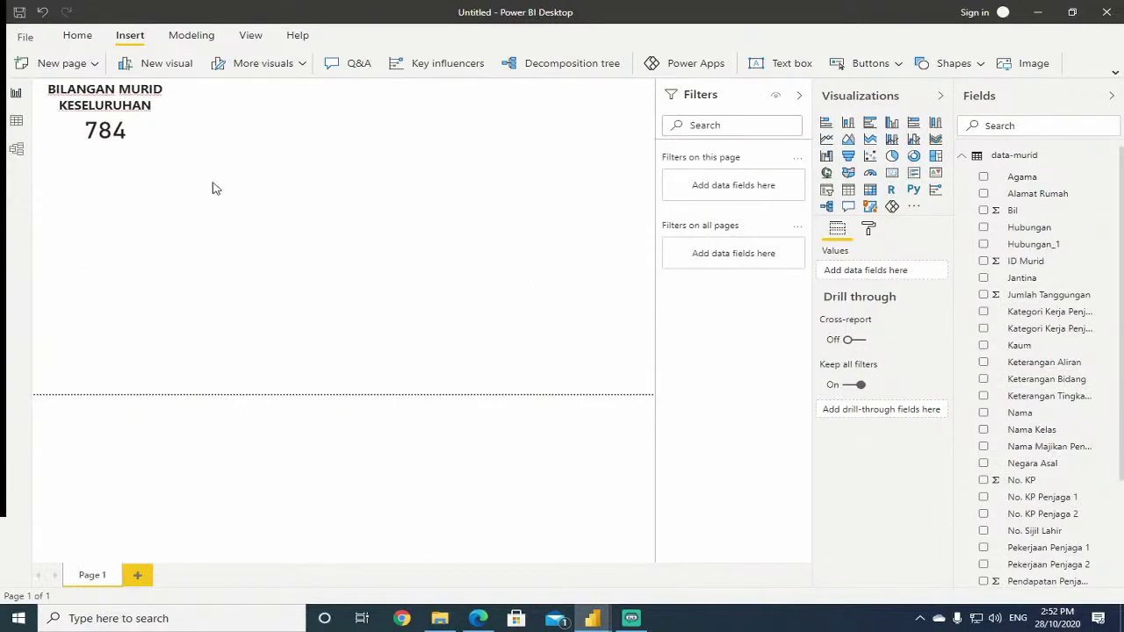
Copy the student count card, paste it onto the same page, and place the narrowed copy below the original at the page's left edge.
{"action": "left_click", "coordinate": [113, 150]}
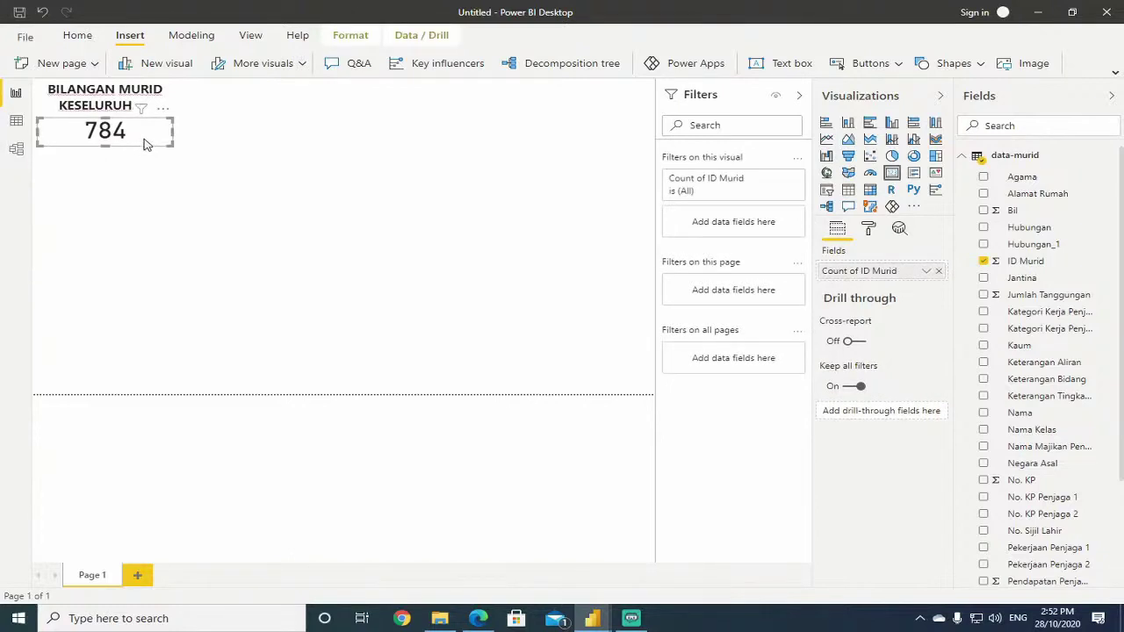
{"action": "right_click", "coordinate": [146, 143]}
{"action": "mouse_move", "coordinate": [178, 166]}
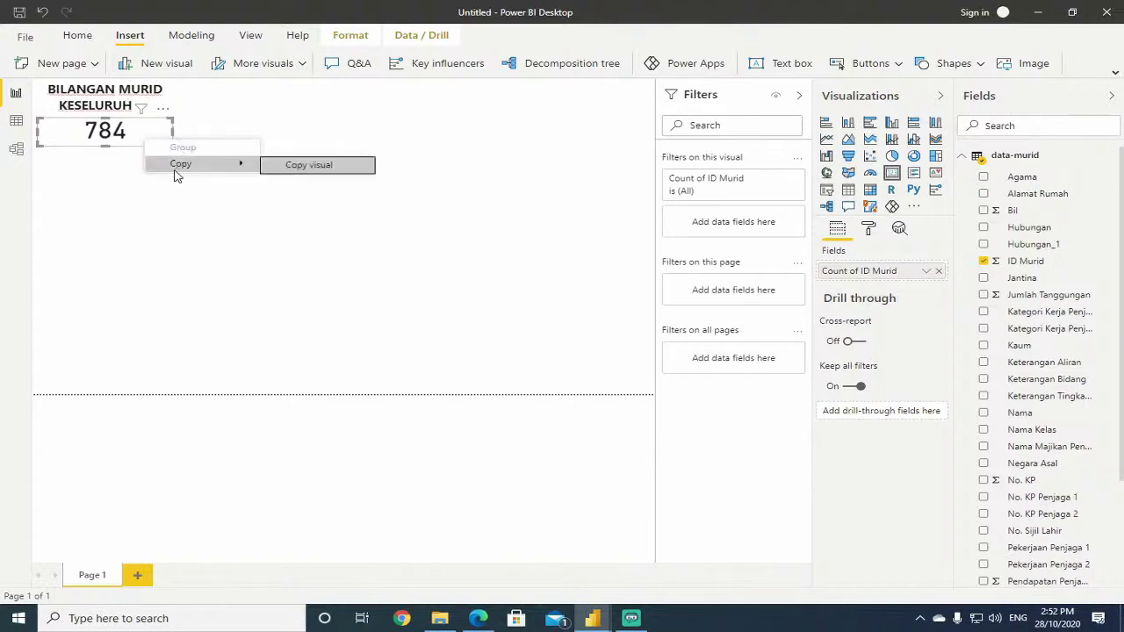
{"action": "left_click", "coordinate": [311, 168]}
{"action": "left_click", "coordinate": [140, 257]}
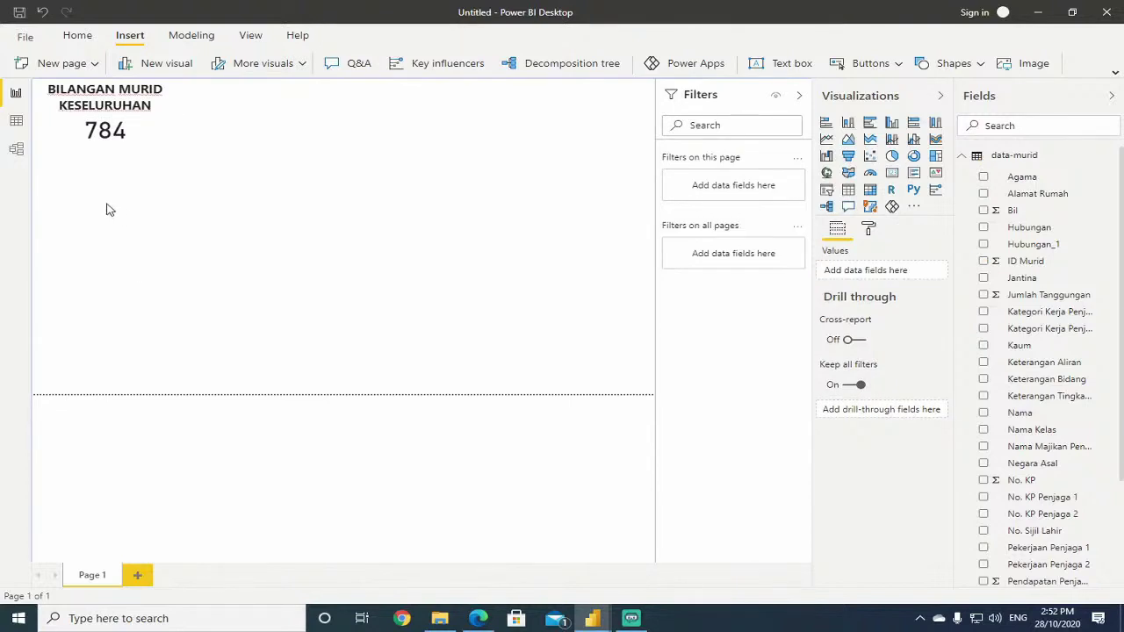
{"action": "key", "text": "ctrl+v"}
{"action": "left_click_drag", "start_coordinate": [147, 145], "coordinate": [106, 252]}
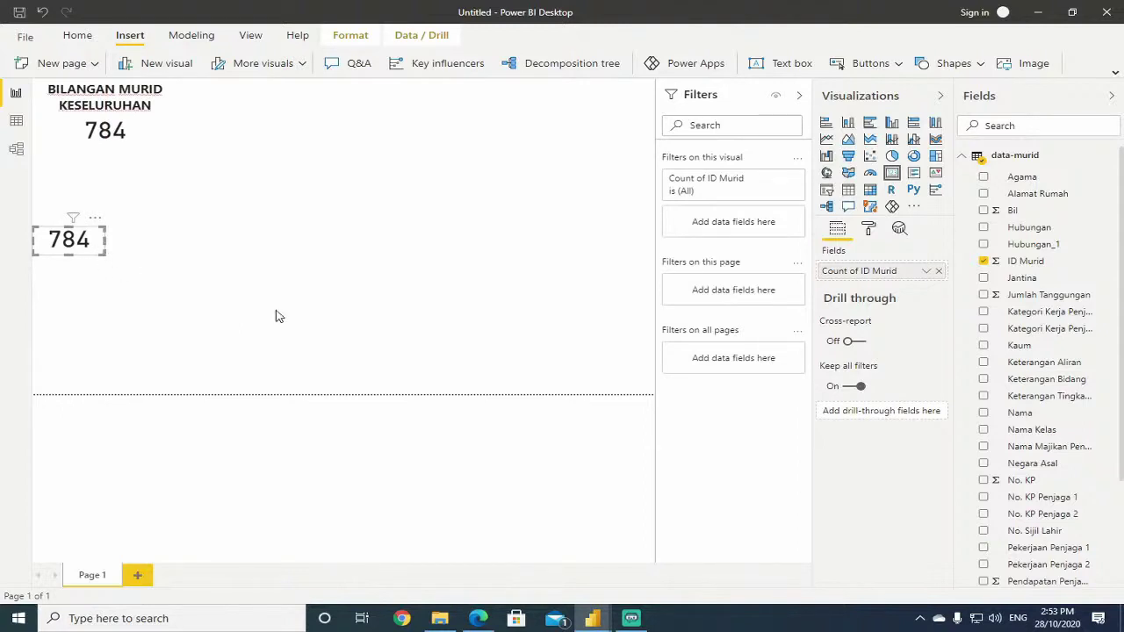
Select the two count cards in turn and adjust the height of the card under the heading until its category label fits.
{"action": "left_click", "coordinate": [141, 144]}
{"action": "left_click", "coordinate": [123, 144]}
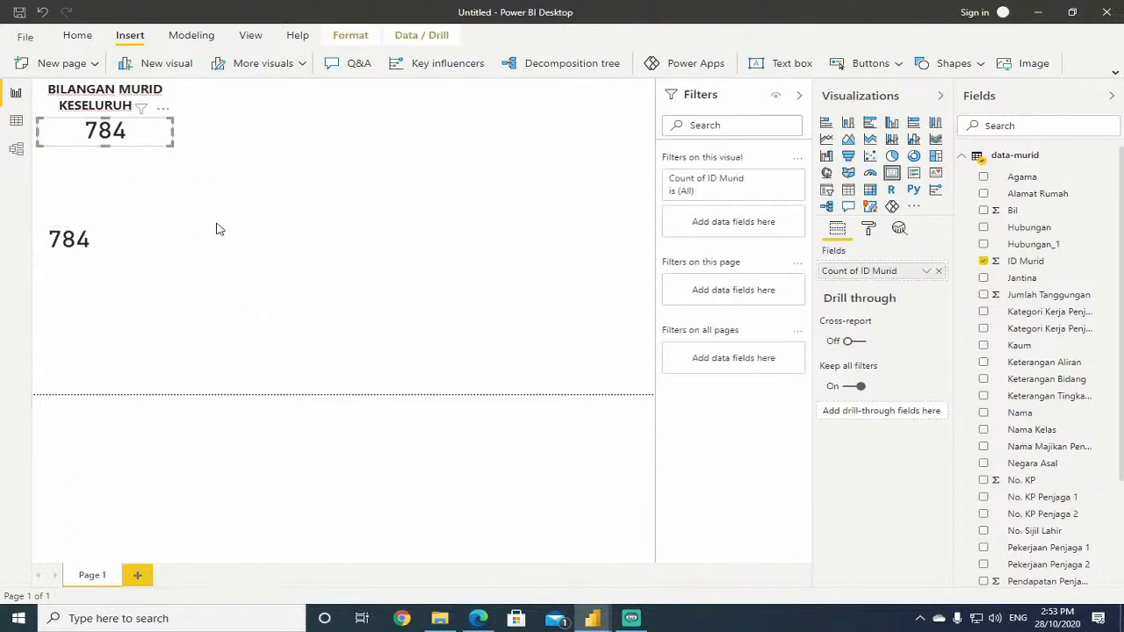
{"action": "left_click", "coordinate": [84, 254]}
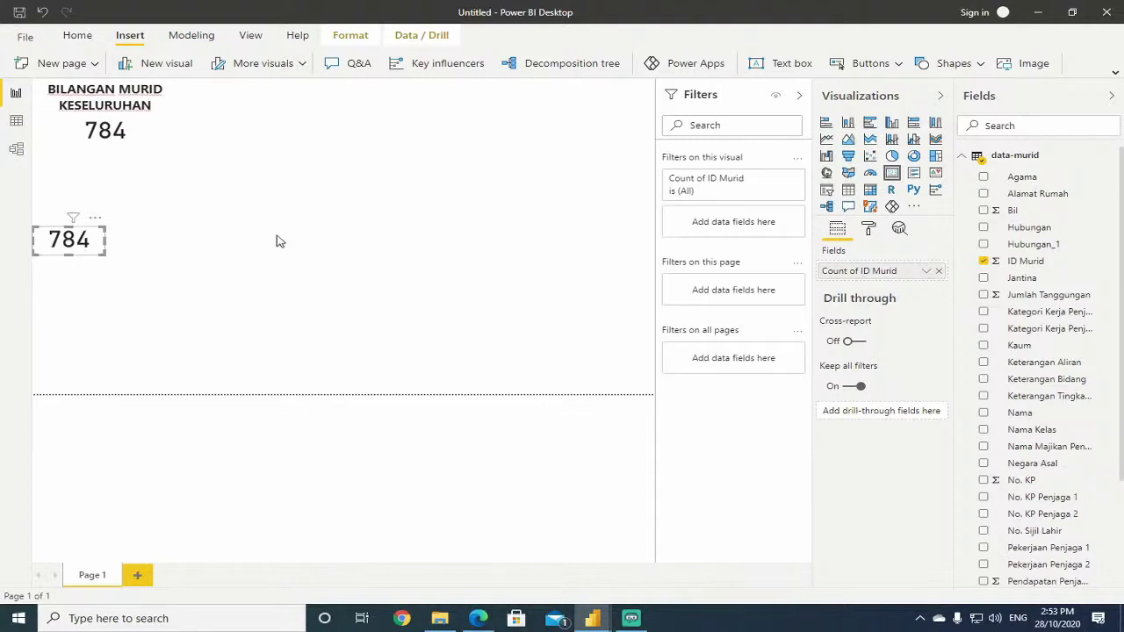
{"action": "left_click", "coordinate": [88, 145]}
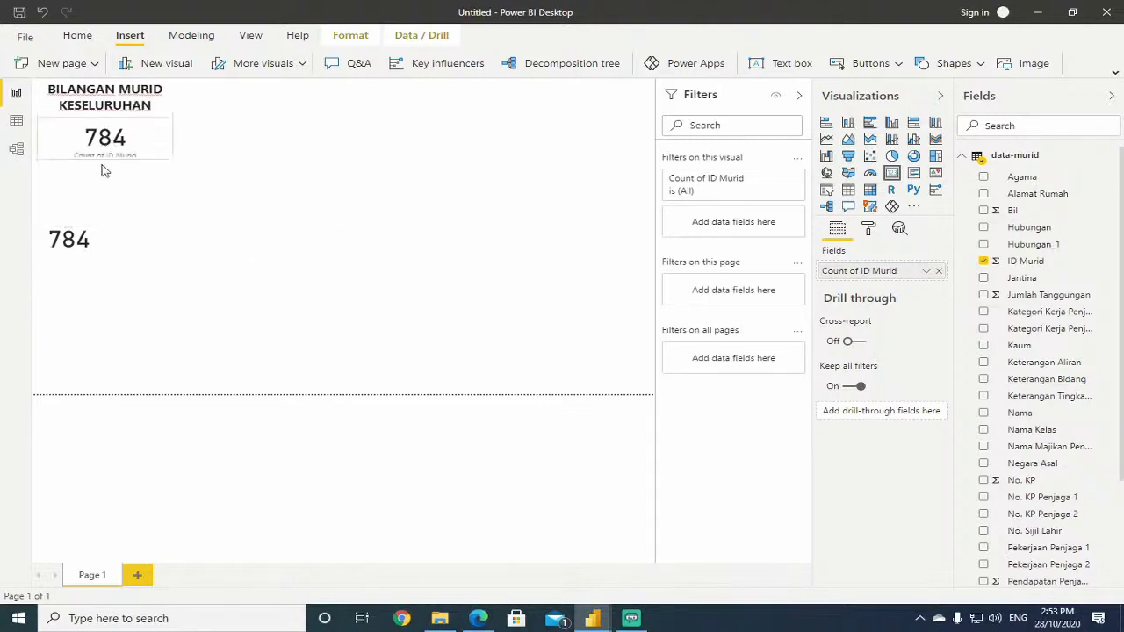
{"action": "left_click_drag", "start_coordinate": [100, 179], "coordinate": [110, 149]}
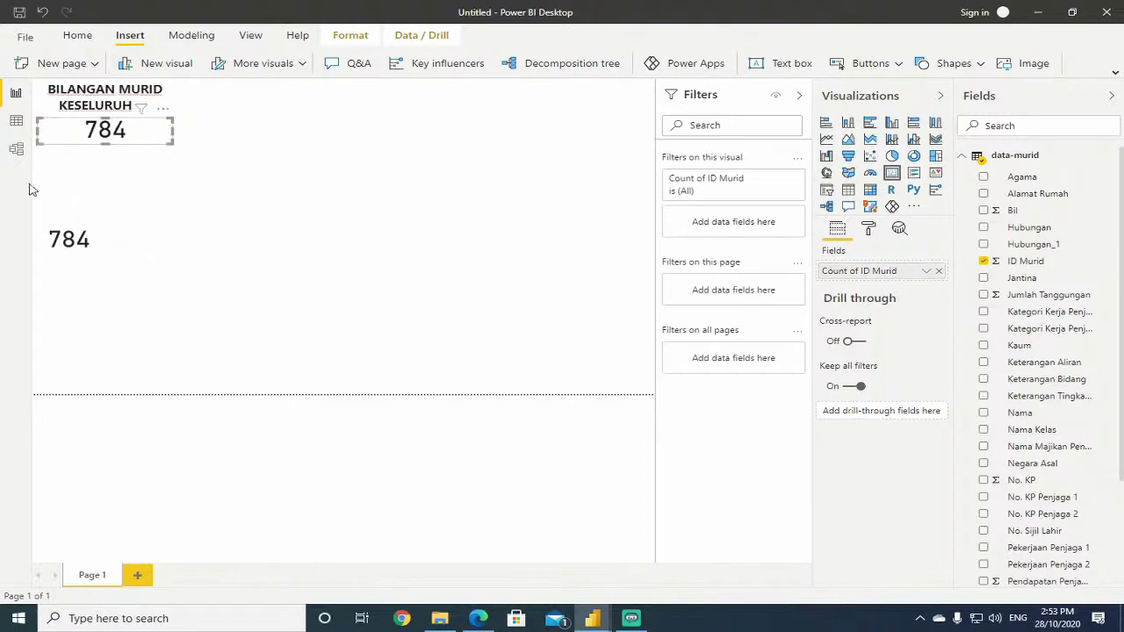
{"action": "left_click_drag", "start_coordinate": [103, 145], "coordinate": [100, 173]}
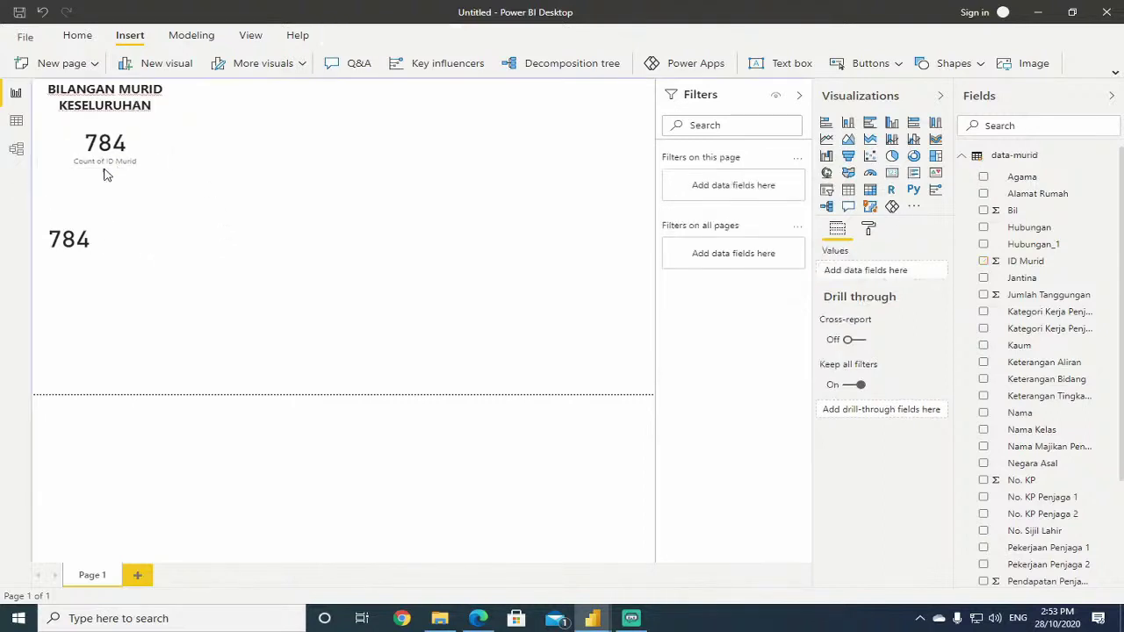
Reduce the height of the student count card under the heading to hide its category label, and leave both cards deselected.
{"action": "left_click_drag", "start_coordinate": [106, 165], "coordinate": [112, 150]}
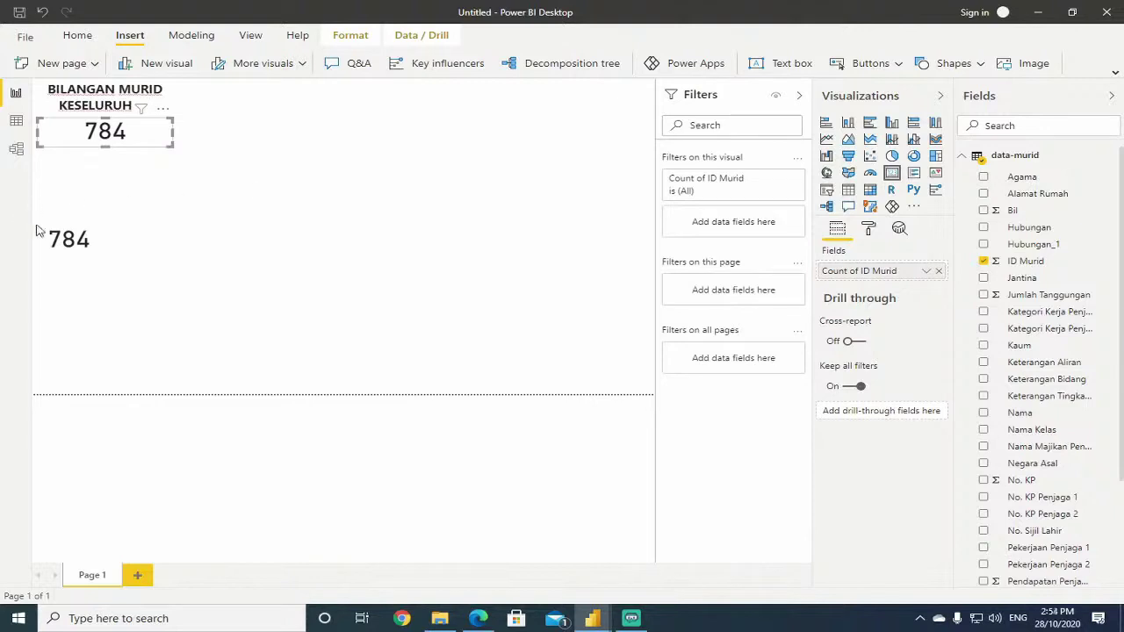
{"action": "left_click", "coordinate": [70, 240]}
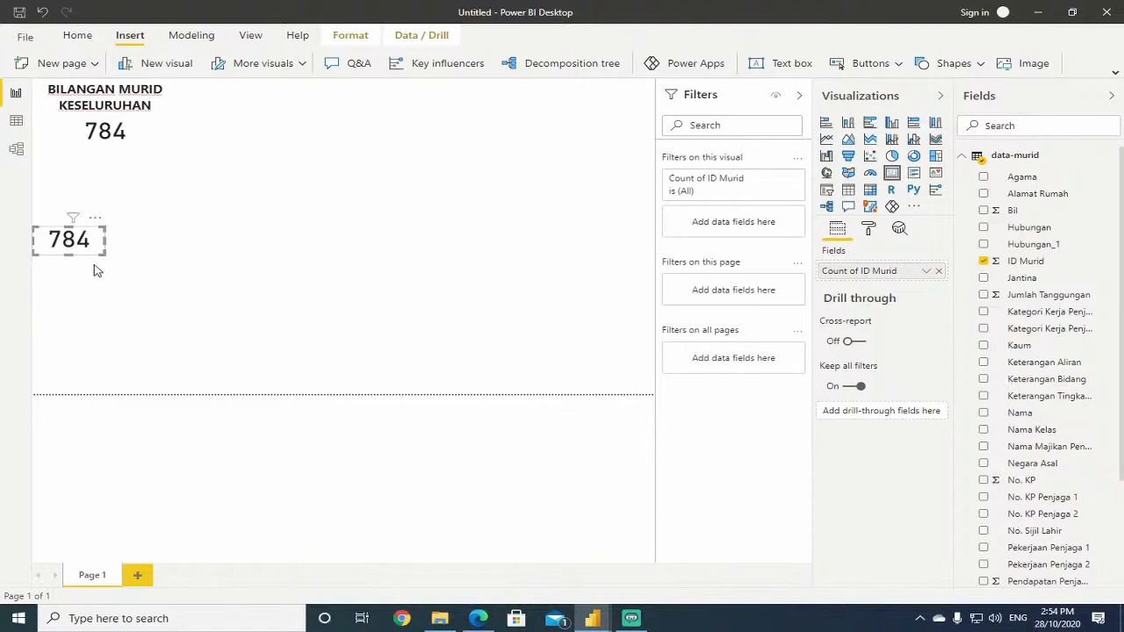
{"action": "left_click", "coordinate": [435, 158]}
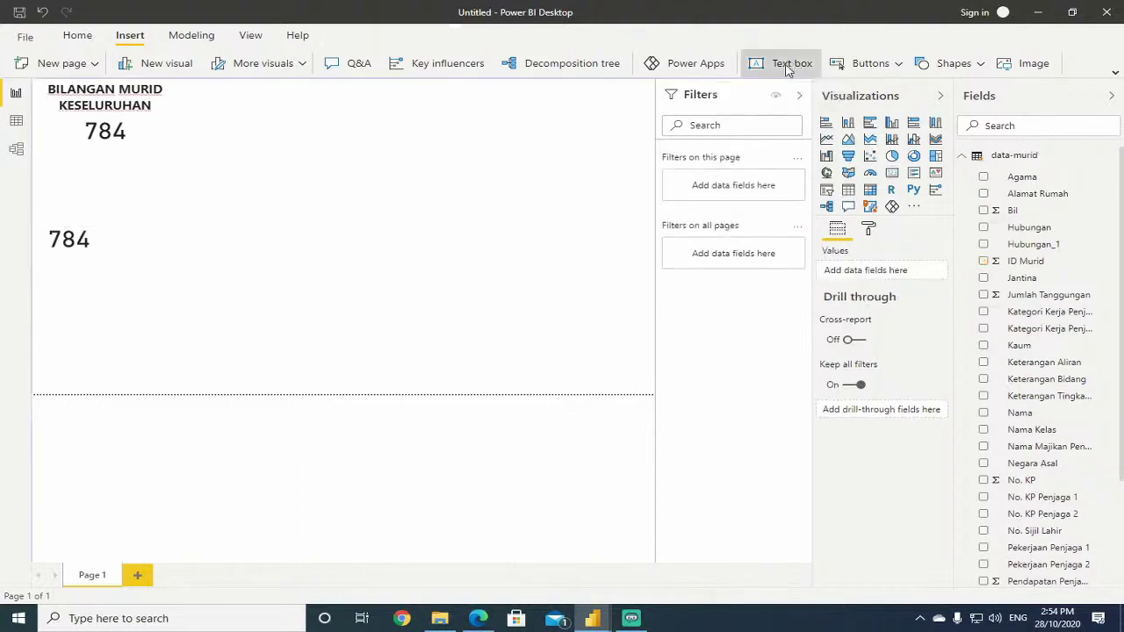
Insert a text box reading TAHUN 1 and format its text as size 14, bold and centred.
{"action": "left_click", "coordinate": [787, 67]}
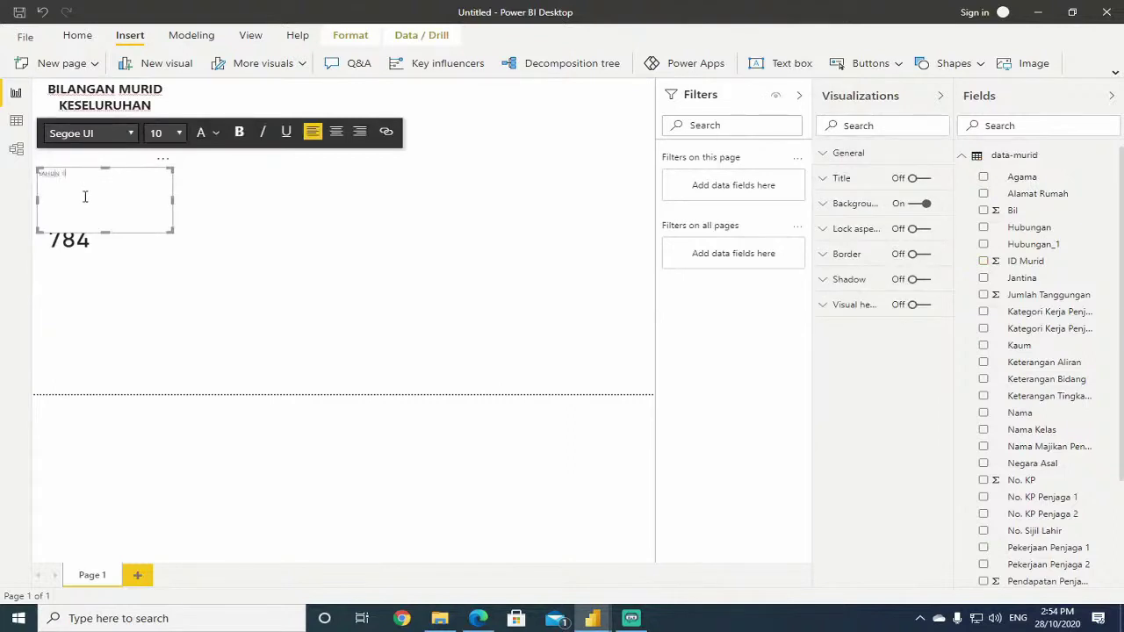
{"action": "key", "text": "ctrl+a"}
{"action": "left_click", "coordinate": [179, 133]}
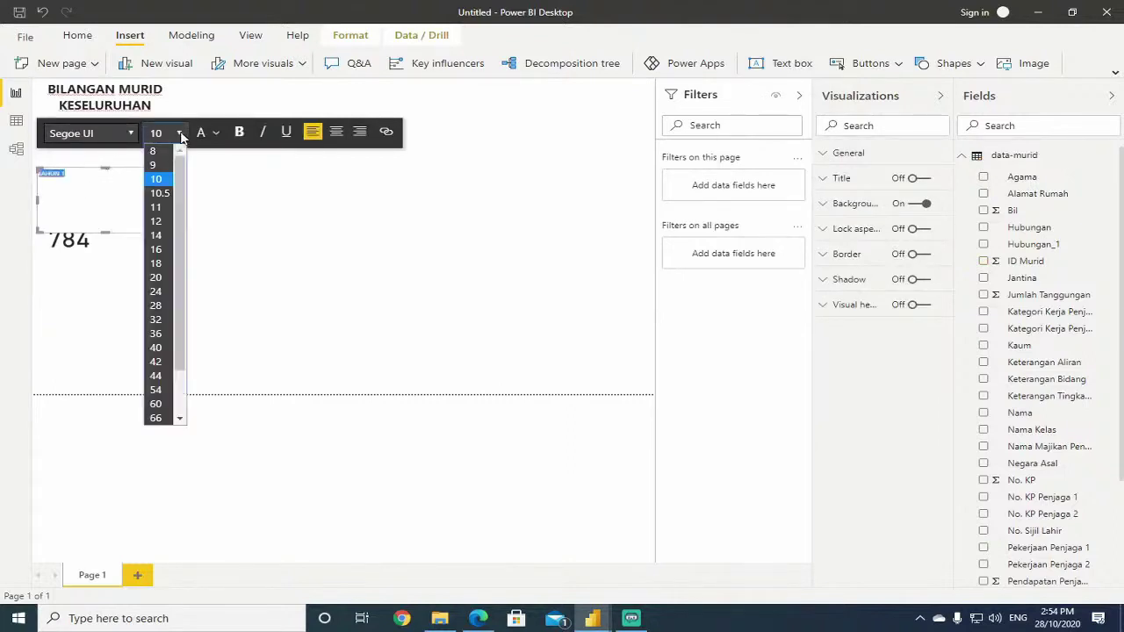
{"action": "left_click", "coordinate": [155, 235]}
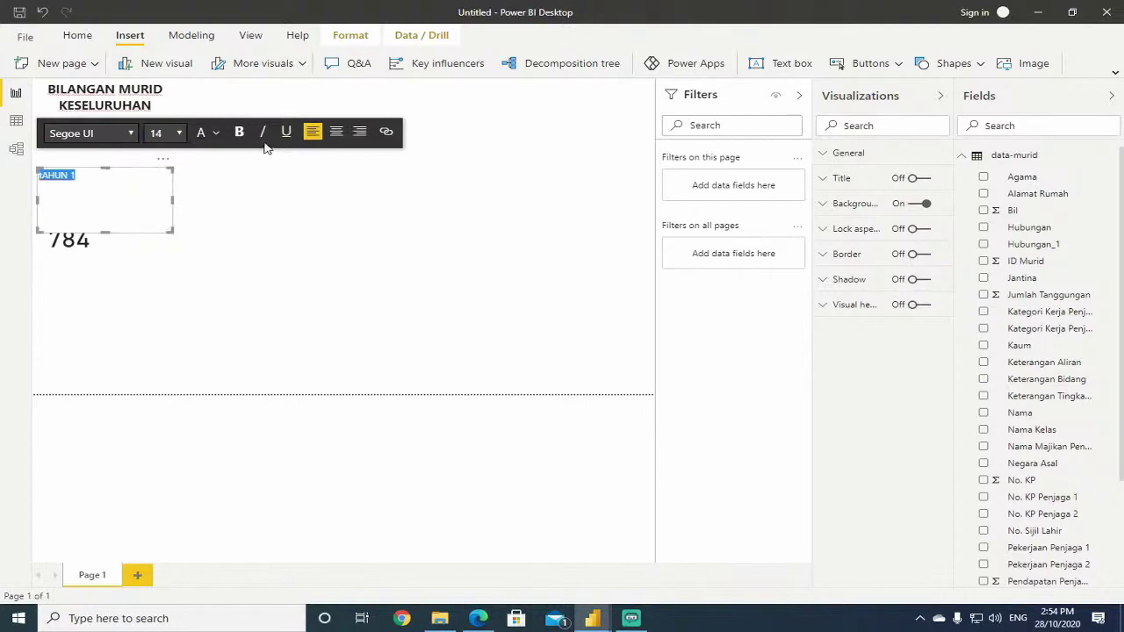
{"action": "left_click", "coordinate": [239, 133]}
{"action": "left_click", "coordinate": [337, 133]}
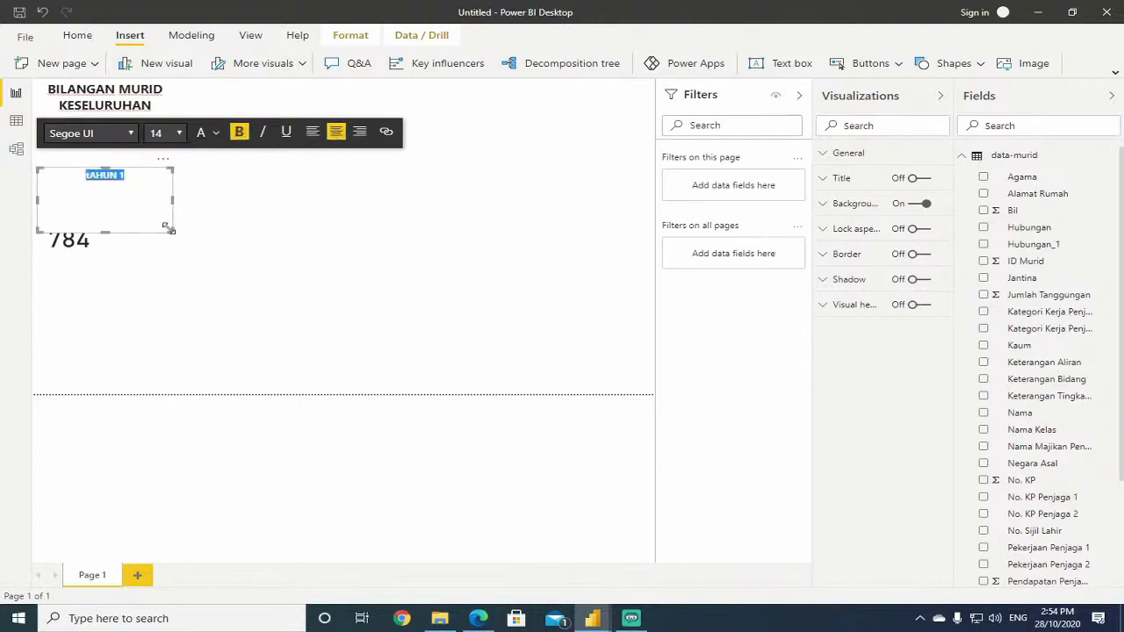
Shrink the TAHUN 1 text box to fit its text, capitalise its first letter, and place it above the lower count card.
{"action": "left_click_drag", "start_coordinate": [172, 231], "coordinate": [82, 194]}
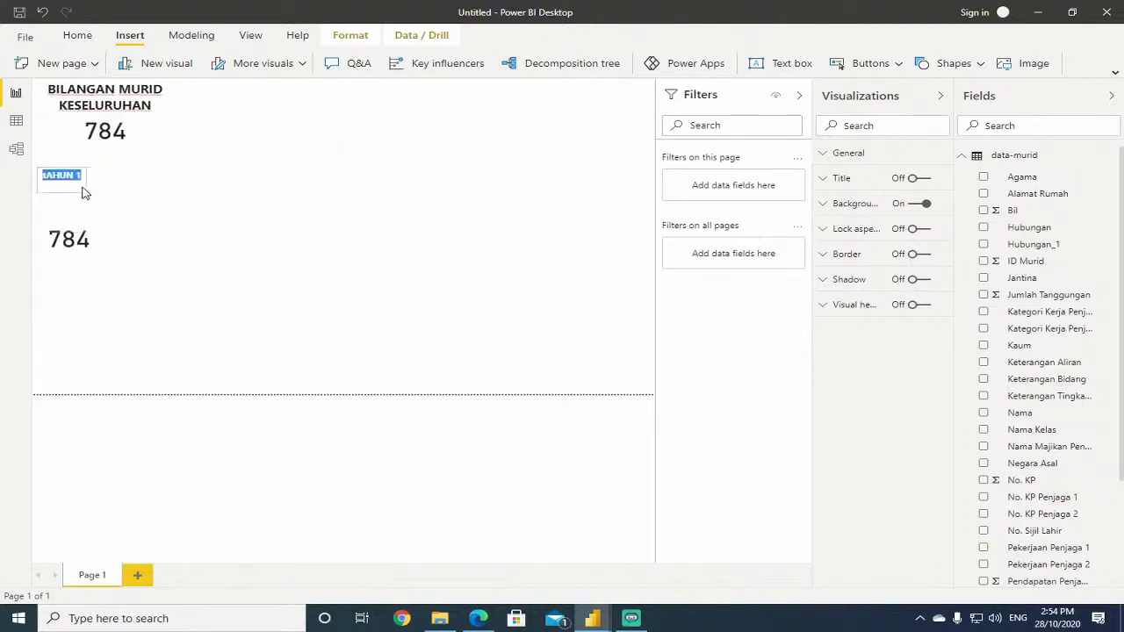
{"action": "left_click", "coordinate": [49, 179]}
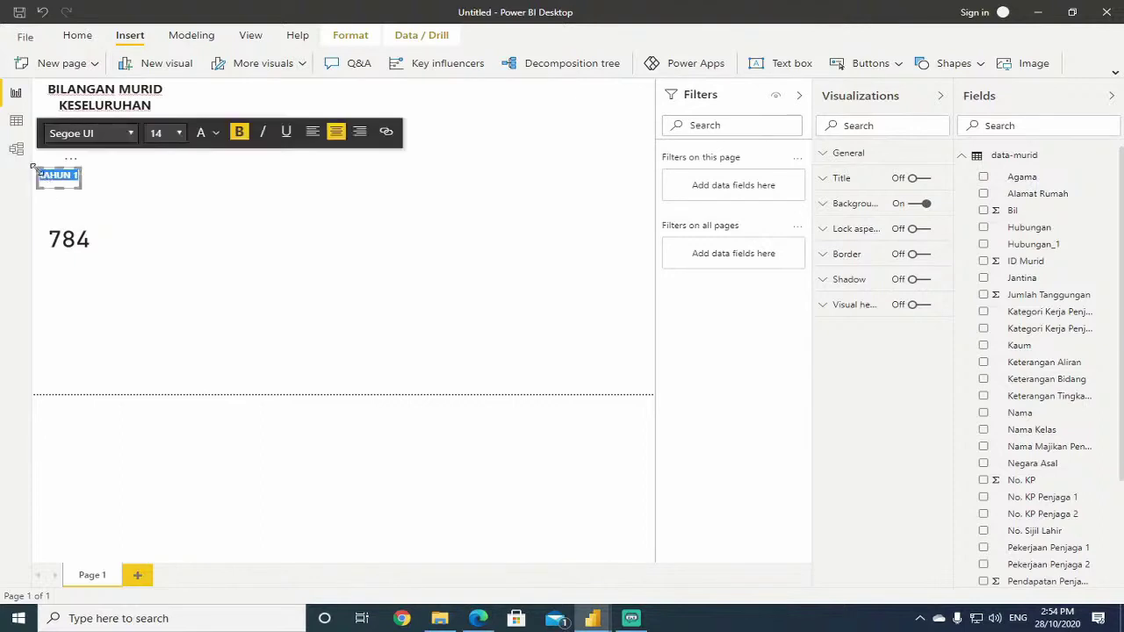
{"action": "left_click", "coordinate": [47, 180]}
{"action": "type", "text": "T"}
{"action": "left_click_drag", "start_coordinate": [72, 194], "coordinate": [86, 229]}
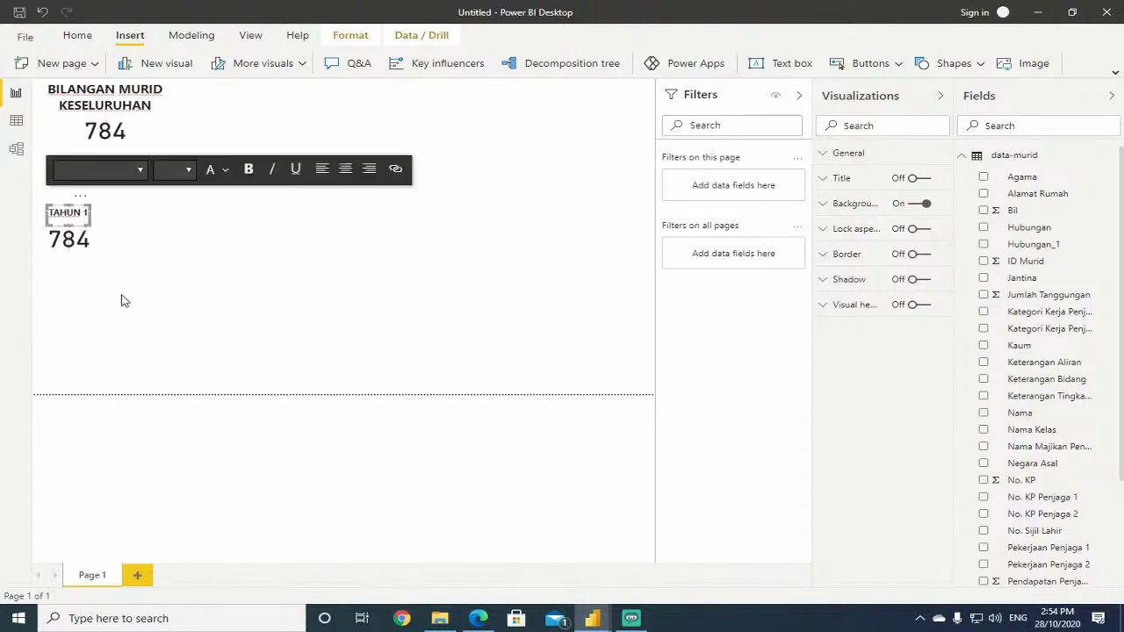
{"action": "left_click", "coordinate": [121, 299]}
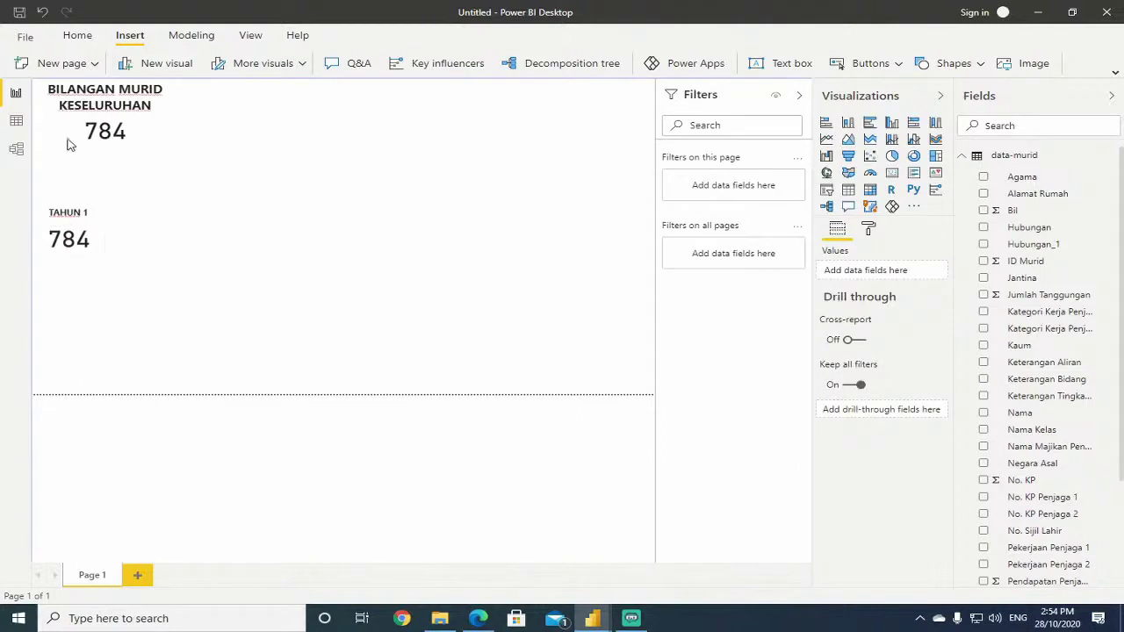
{"action": "left_click", "coordinate": [95, 140]}
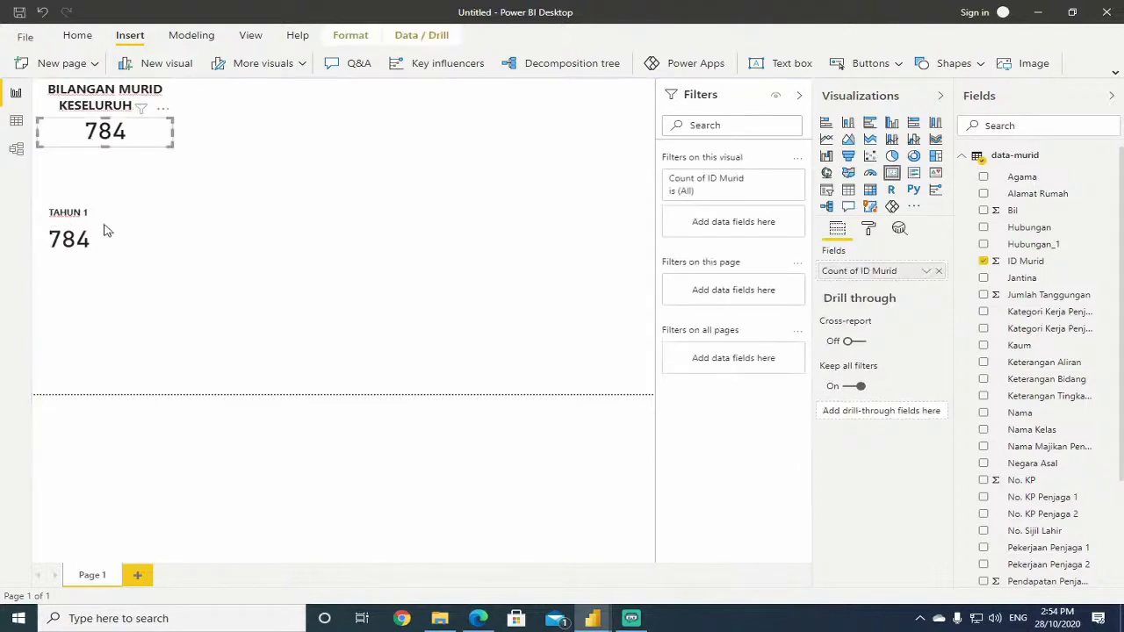
{"action": "left_click", "coordinate": [79, 242]}
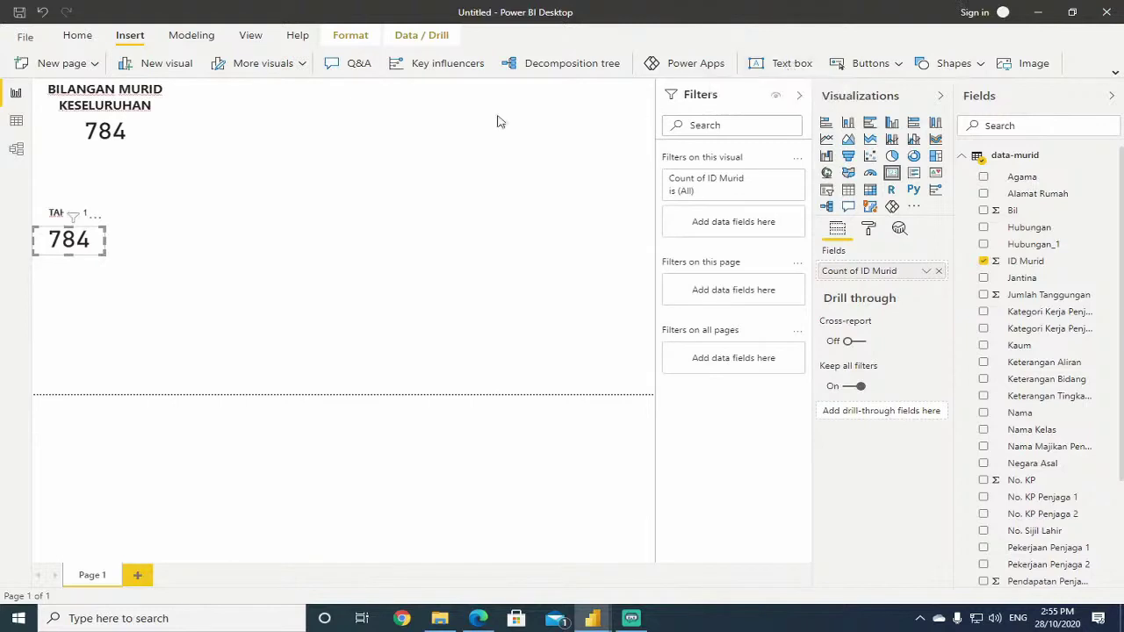
{"action": "left_click", "coordinate": [78, 326]}
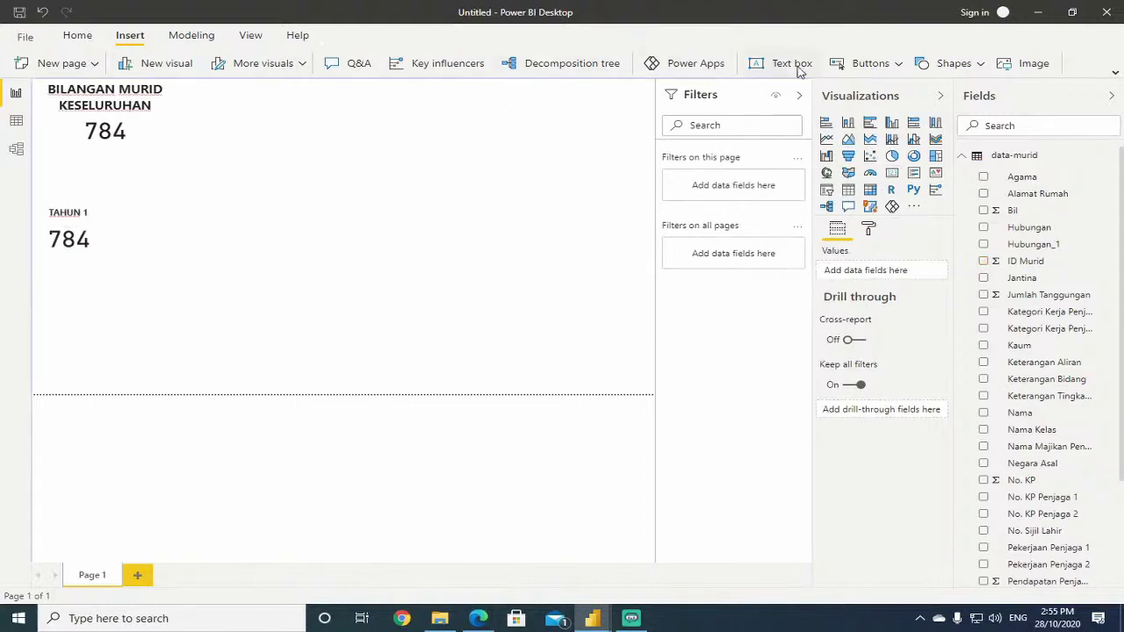
Reduce the height of the TAHUN 1 text box and move it down closer to the lower count card.
{"action": "left_click", "coordinate": [78, 213]}
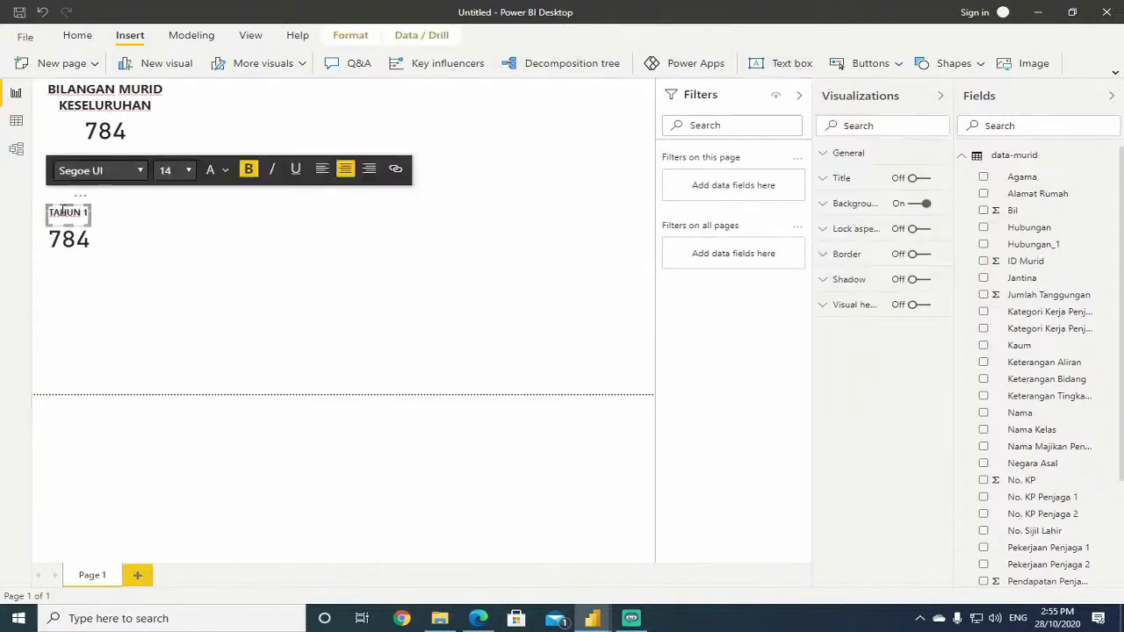
{"action": "left_click", "coordinate": [70, 216]}
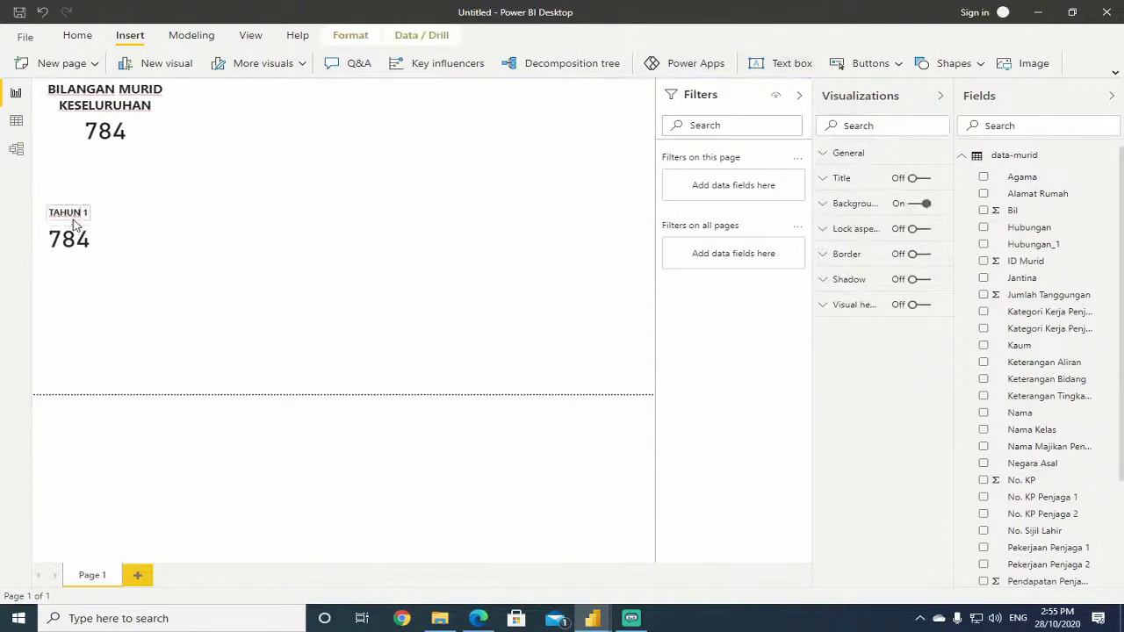
{"action": "left_click", "coordinate": [70, 215]}
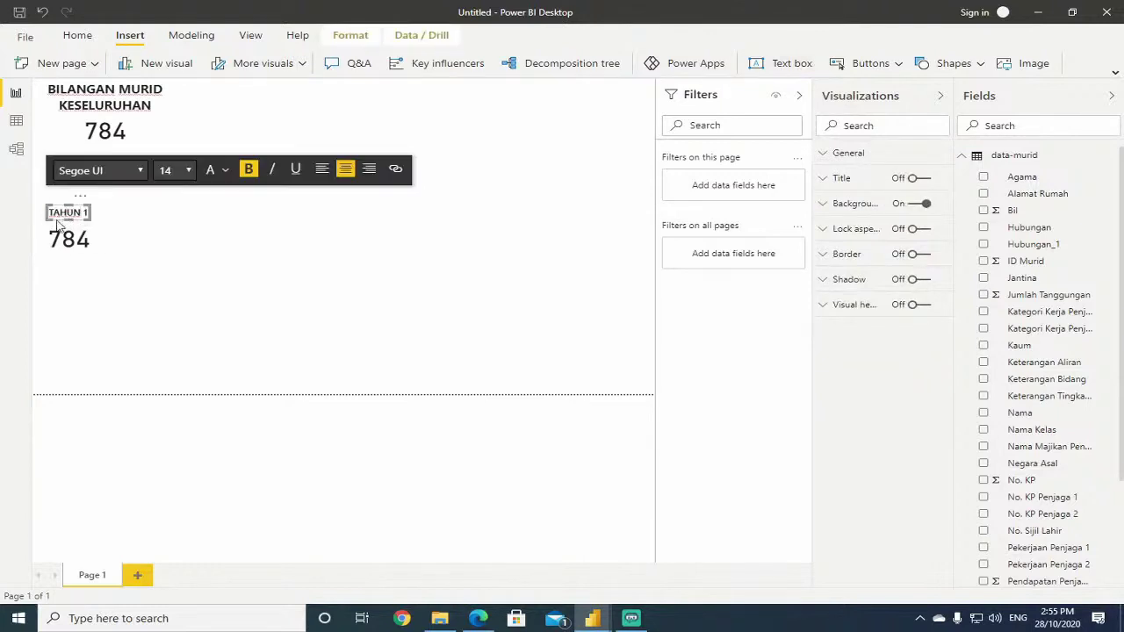
{"action": "left_click", "coordinate": [198, 323]}
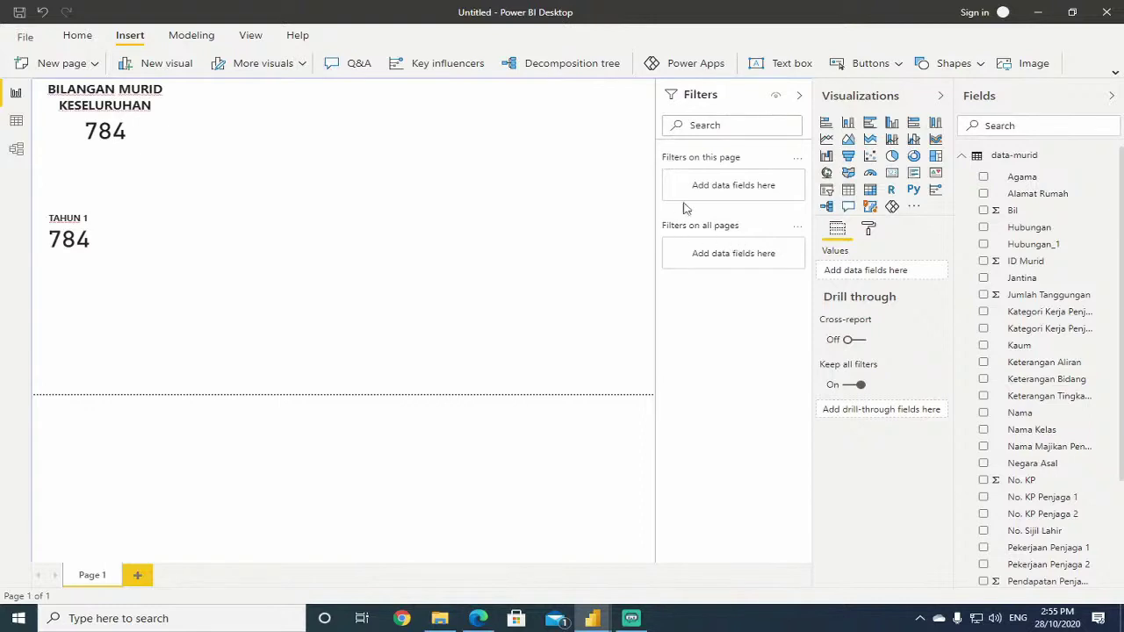
Compare the available filter levels with and without the lower count card selected, and inspect its Count of ID Murid filter options.
{"action": "left_click", "coordinate": [63, 250]}
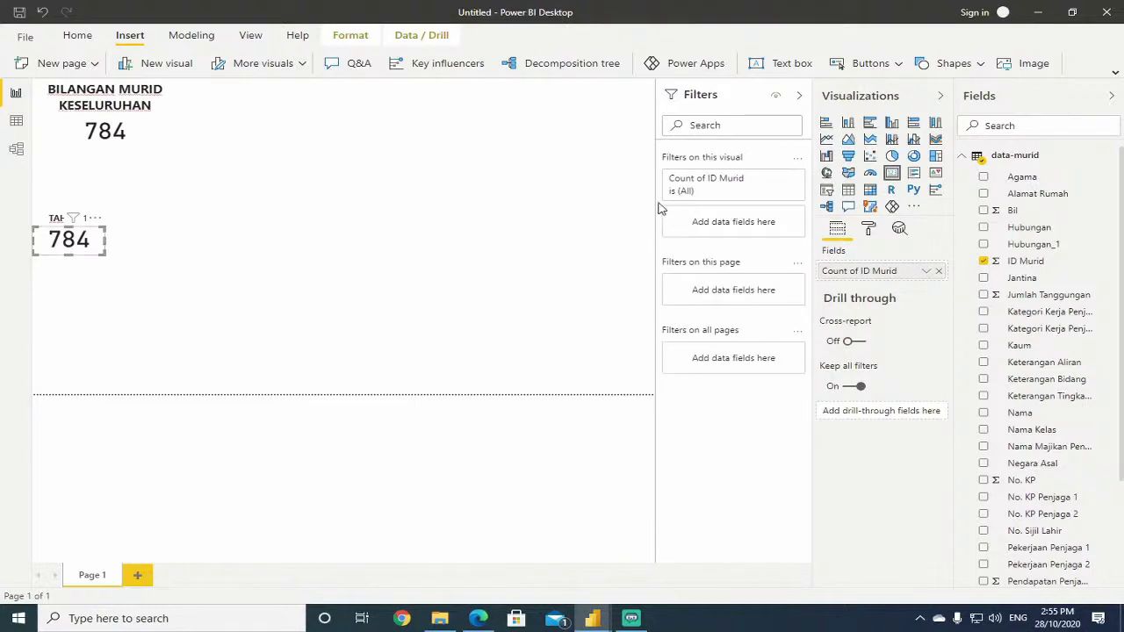
{"action": "left_click", "coordinate": [226, 206]}
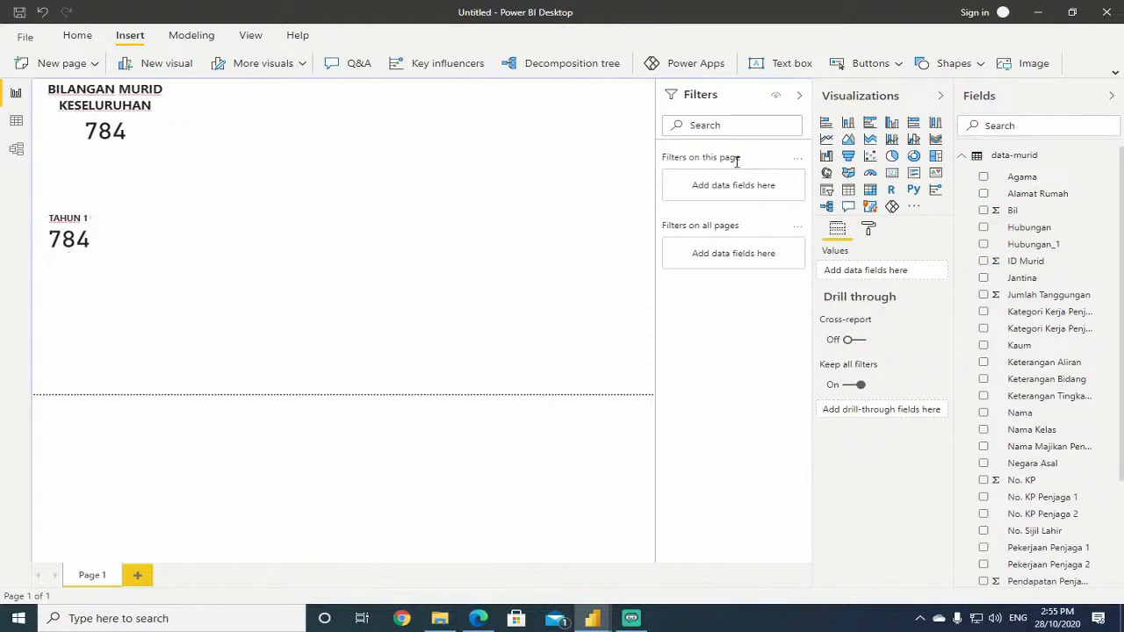
{"action": "left_click", "coordinate": [86, 252]}
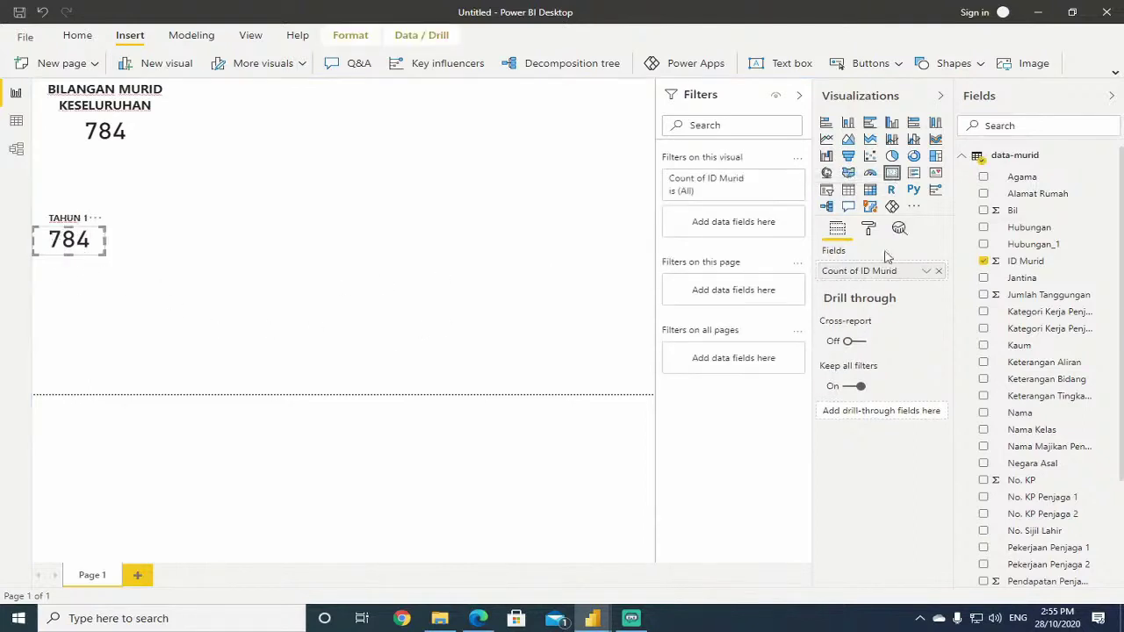
{"action": "left_click", "coordinate": [777, 180]}
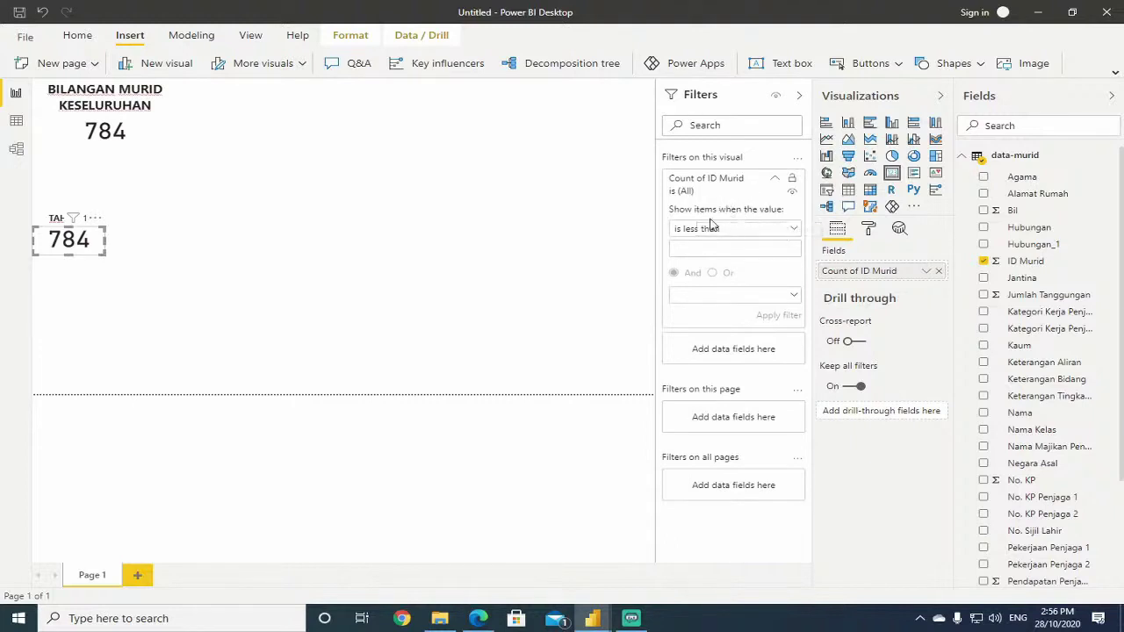
{"action": "left_click", "coordinate": [774, 181]}
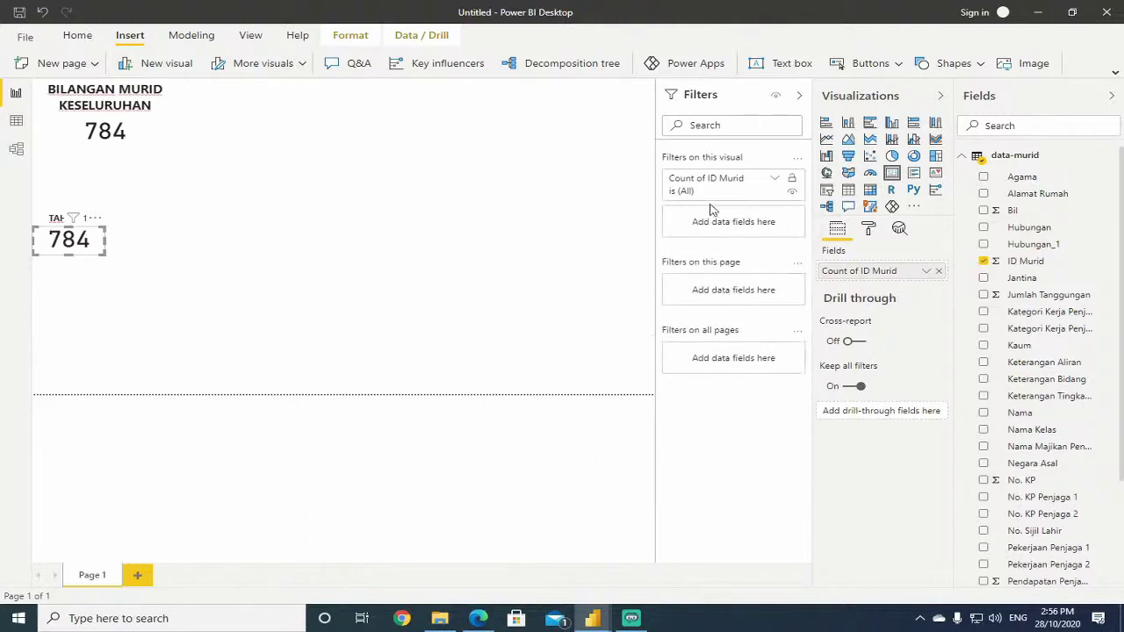
{"action": "left_click", "coordinate": [775, 179]}
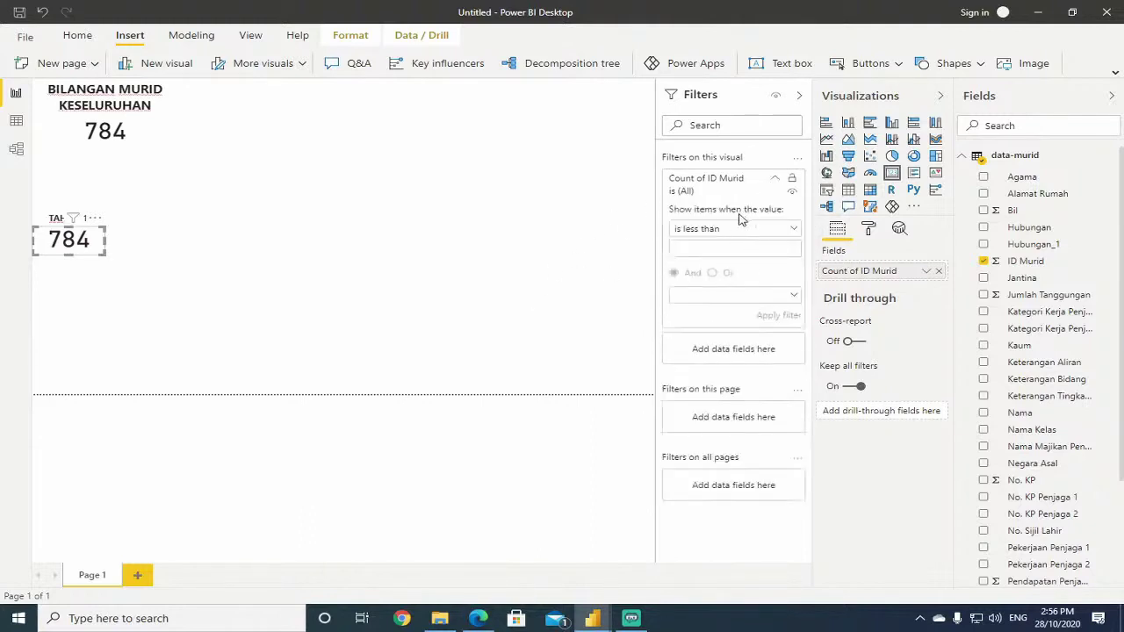
{"action": "left_click", "coordinate": [774, 179]}
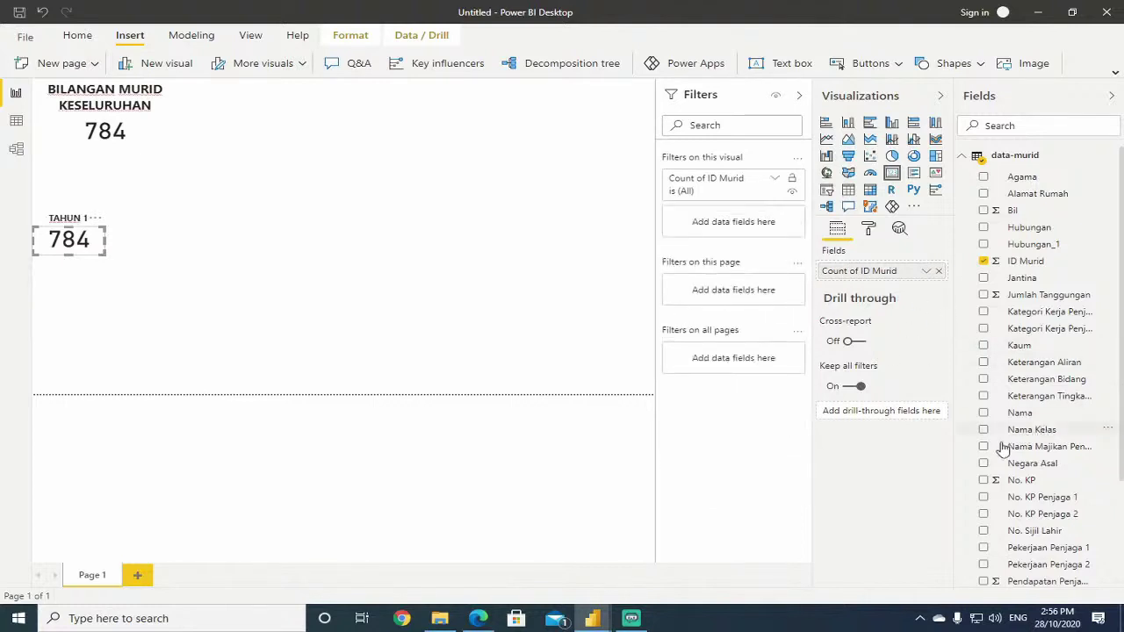
{"action": "scroll", "coordinate": [1039, 498], "scroll_direction": "down", "scroll_amount": 2}
{"action": "scroll", "coordinate": [1039, 499], "scroll_direction": "down", "scroll_amount": 2}
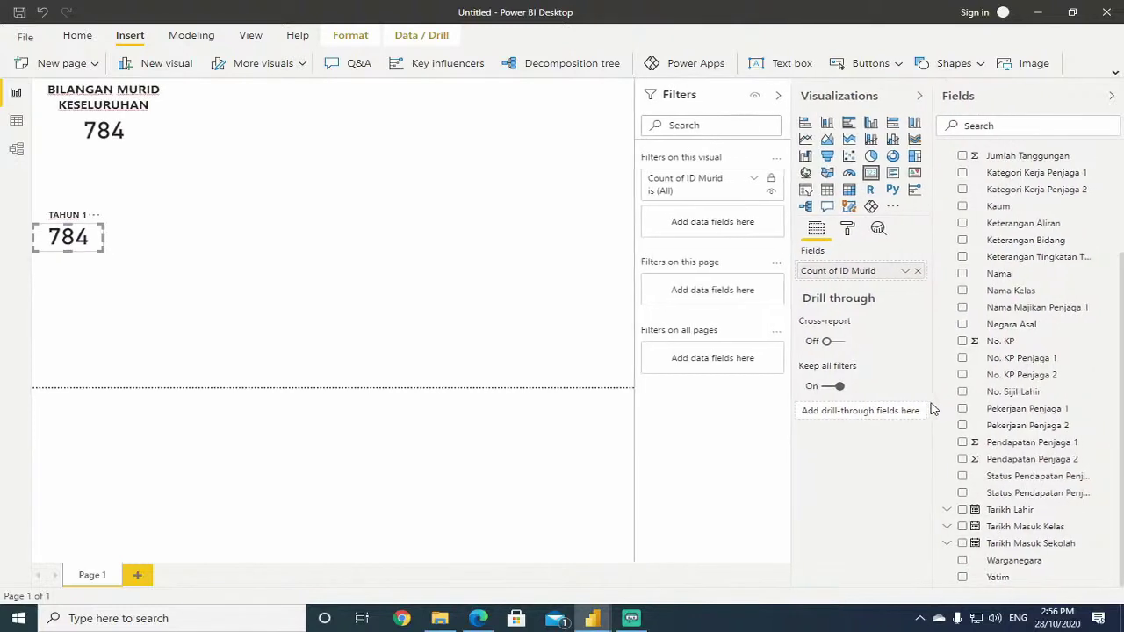
{"action": "scroll", "coordinate": [1047, 334], "scroll_direction": "up", "scroll_amount": 2}
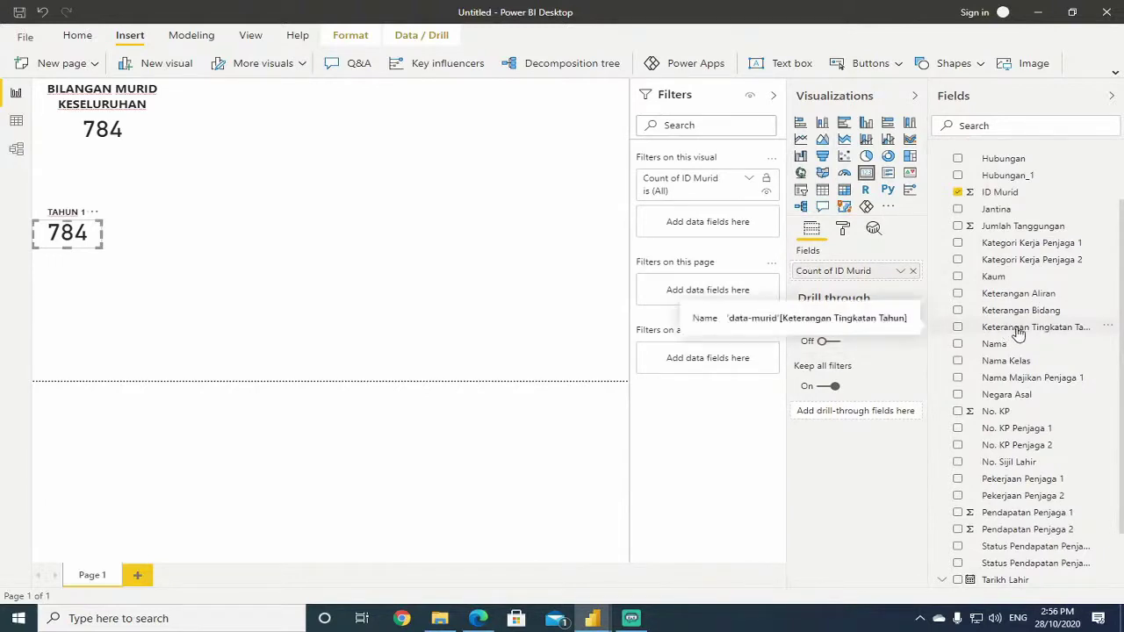
{"action": "left_click_drag", "start_coordinate": [1035, 330], "coordinate": [731, 225]}
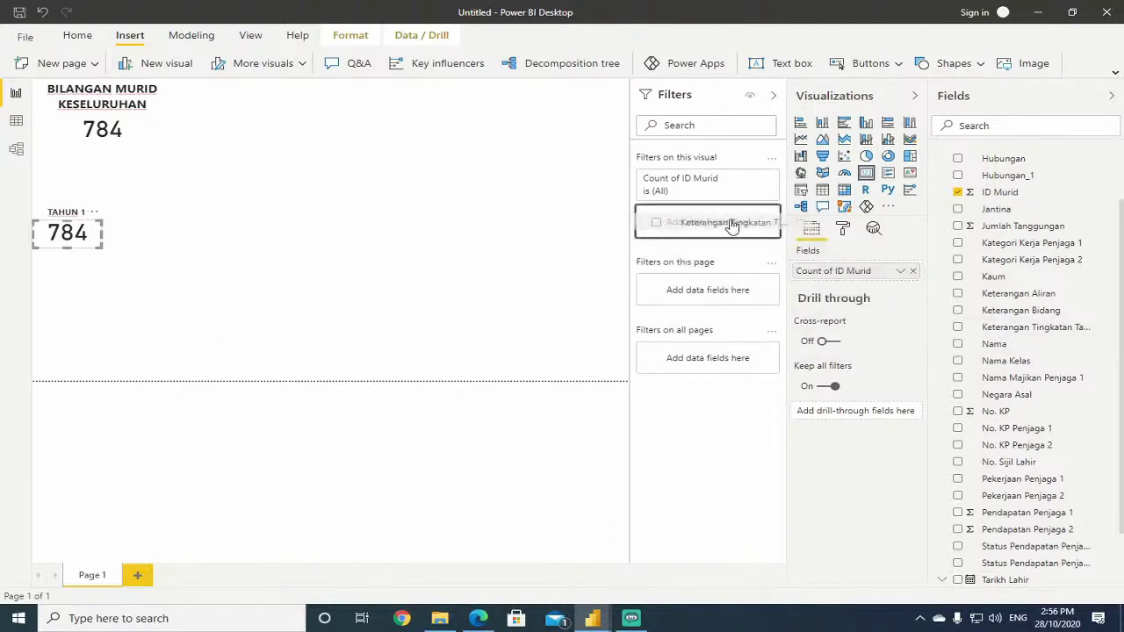
{"action": "mouse_move", "coordinate": [732, 225]}
{"action": "left_mouse_down"}
{"action": "mouse_move", "coordinate": [711, 226]}
{"action": "mouse_move", "coordinate": [722, 228]}
{"action": "left_mouse_up"}
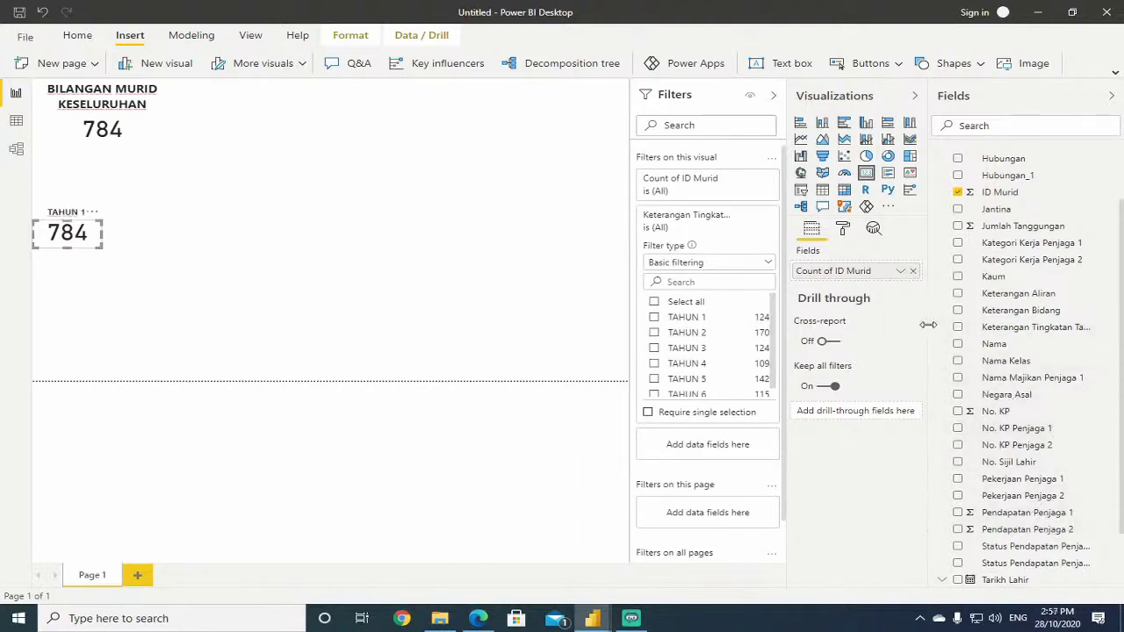
{"action": "mouse_move", "coordinate": [928, 325]}
{"action": "left_mouse_down"}
{"action": "mouse_move", "coordinate": [941, 326]}
{"action": "mouse_move", "coordinate": [924, 332]}
{"action": "left_mouse_up"}
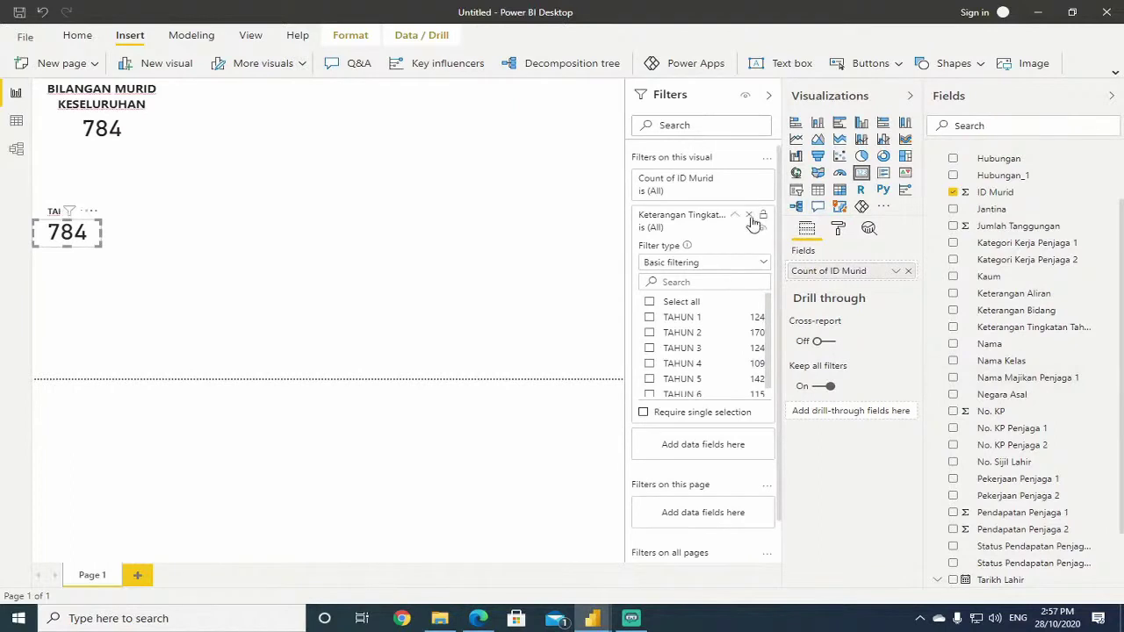
{"action": "left_click", "coordinate": [749, 216]}
Add the Keterangan Tingkatan Tahun field as a visual-level filter on the lower count card and review its selectable year values.
{"action": "scroll", "coordinate": [974, 439], "scroll_direction": "down", "scroll_amount": 2}
{"action": "scroll", "coordinate": [1037, 369], "scroll_direction": "up", "scroll_amount": 3}
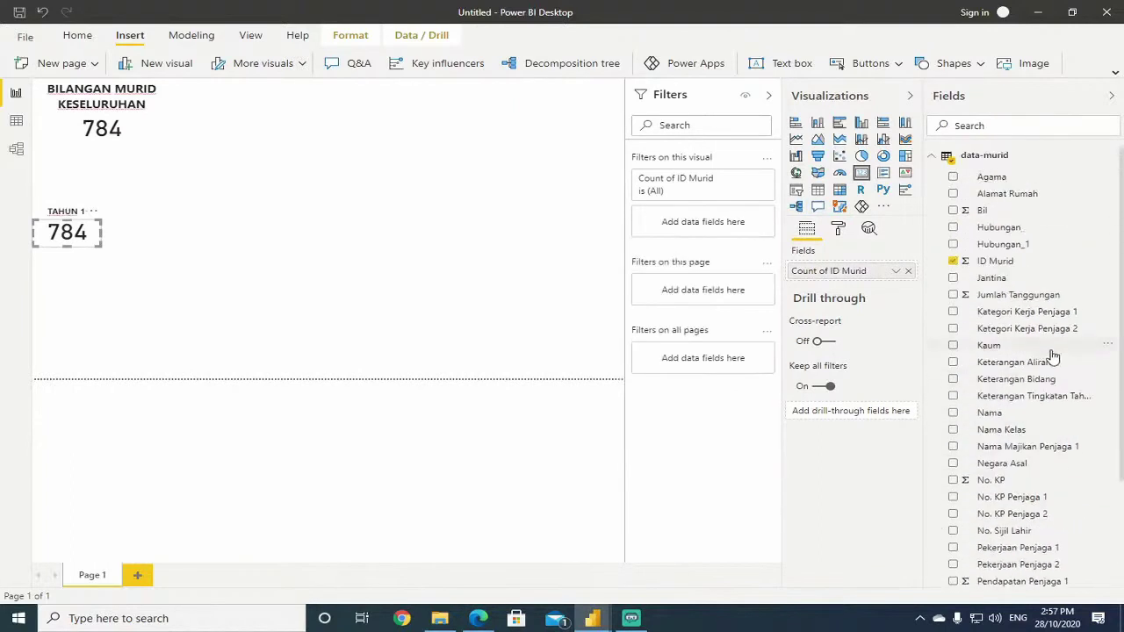
{"action": "left_click_drag", "start_coordinate": [1029, 396], "coordinate": [713, 226]}
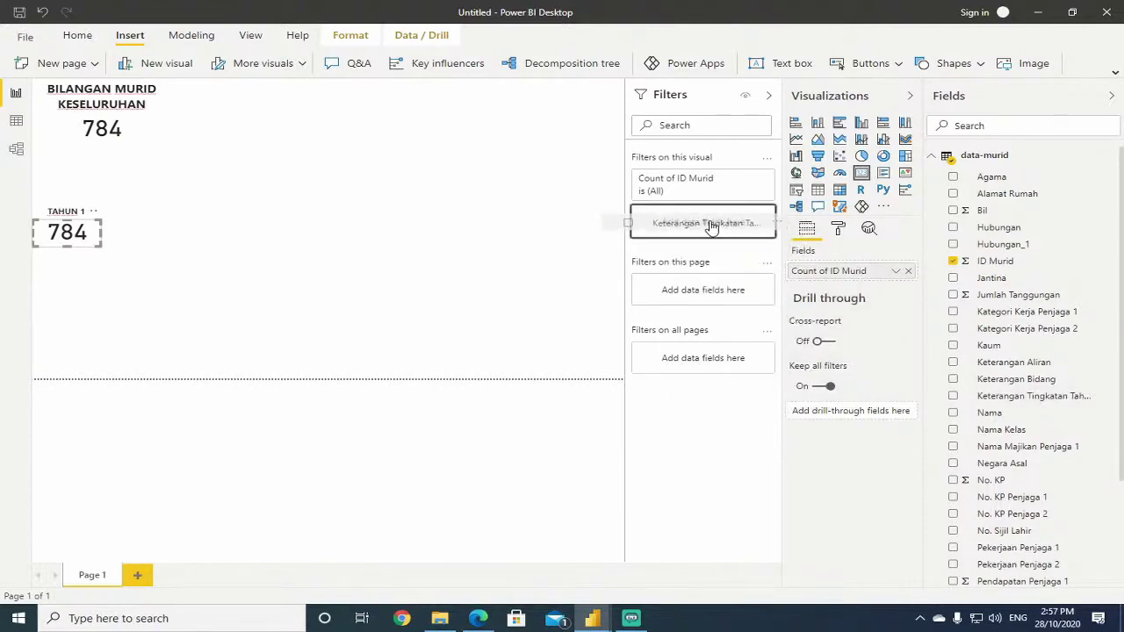
{"action": "left_click_drag", "start_coordinate": [713, 225], "coordinate": [710, 222]}
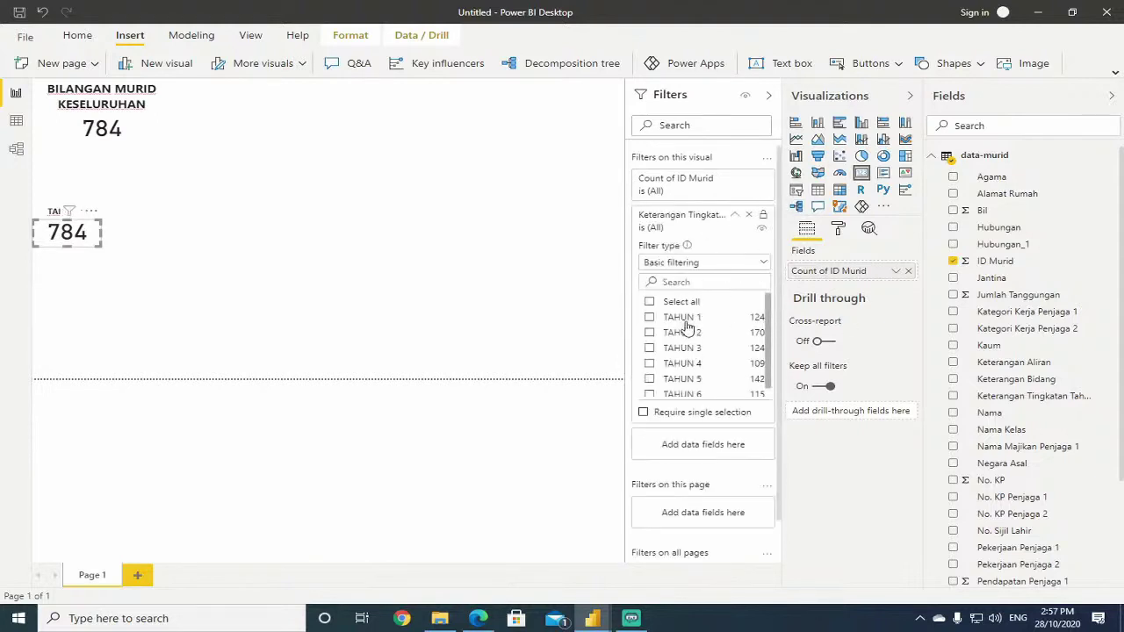
{"action": "scroll", "coordinate": [687, 389], "scroll_direction": "down", "scroll_amount": 1}
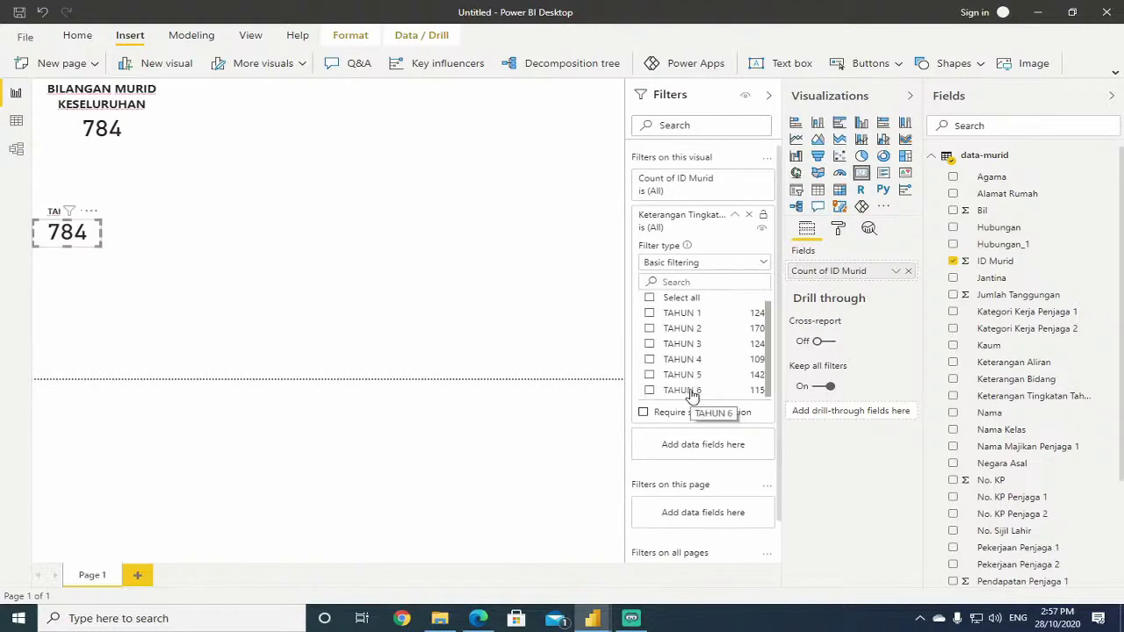
{"action": "scroll", "coordinate": [672, 343], "scroll_direction": "up", "scroll_amount": 1}
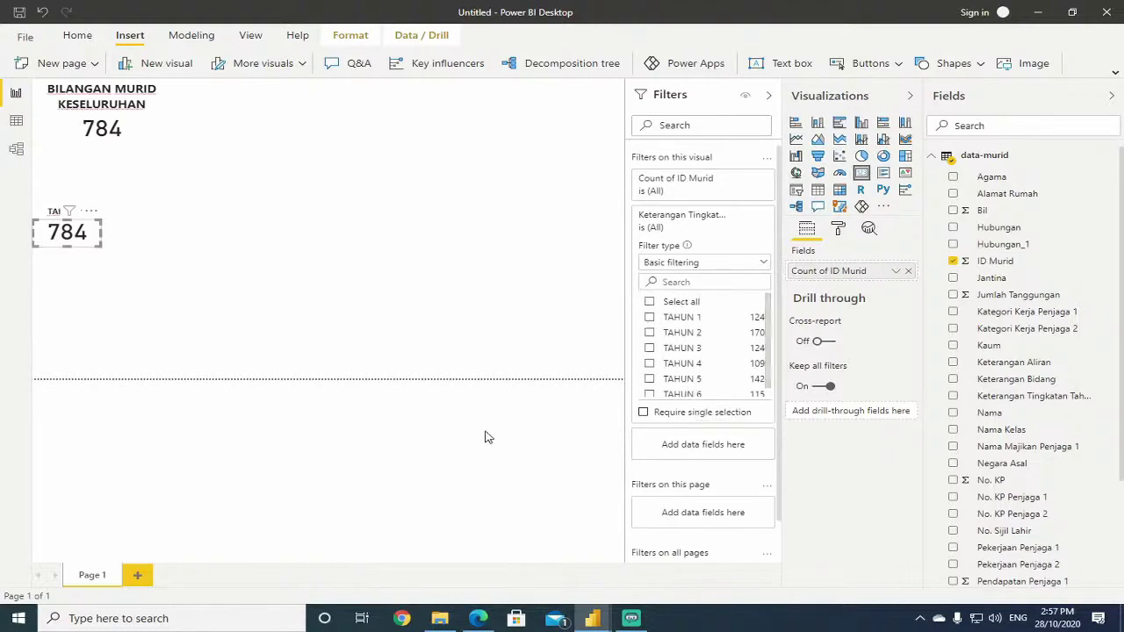
Filter the lower count card's Keterangan Tingkatan Tahun field to TAHUN 1.
{"action": "left_click", "coordinate": [650, 319]}
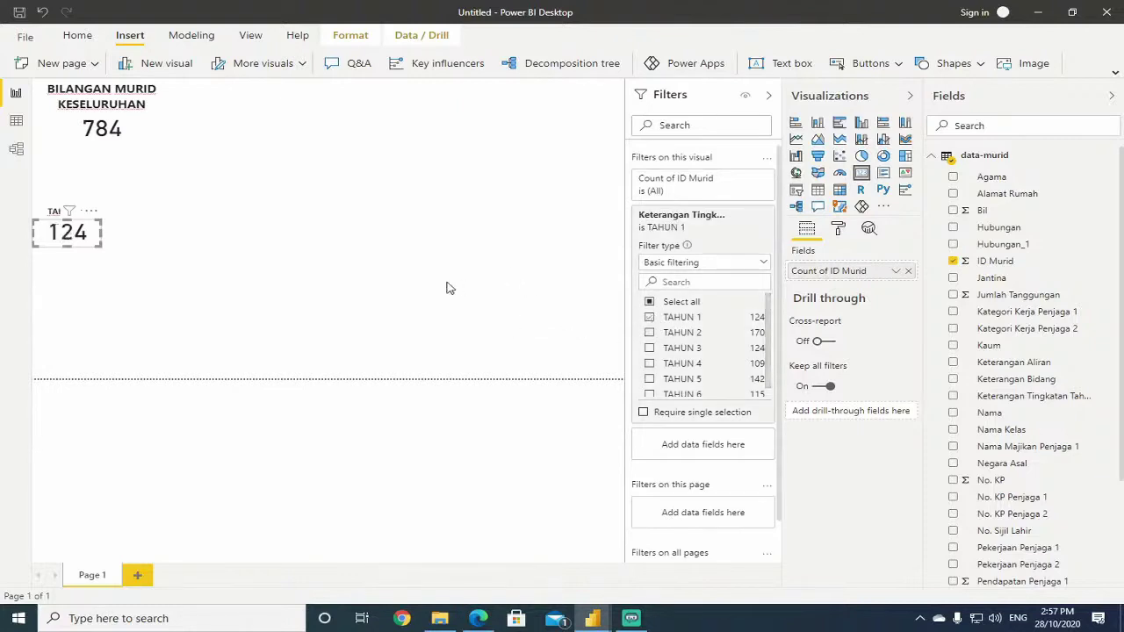
{"action": "left_click", "coordinate": [400, 290]}
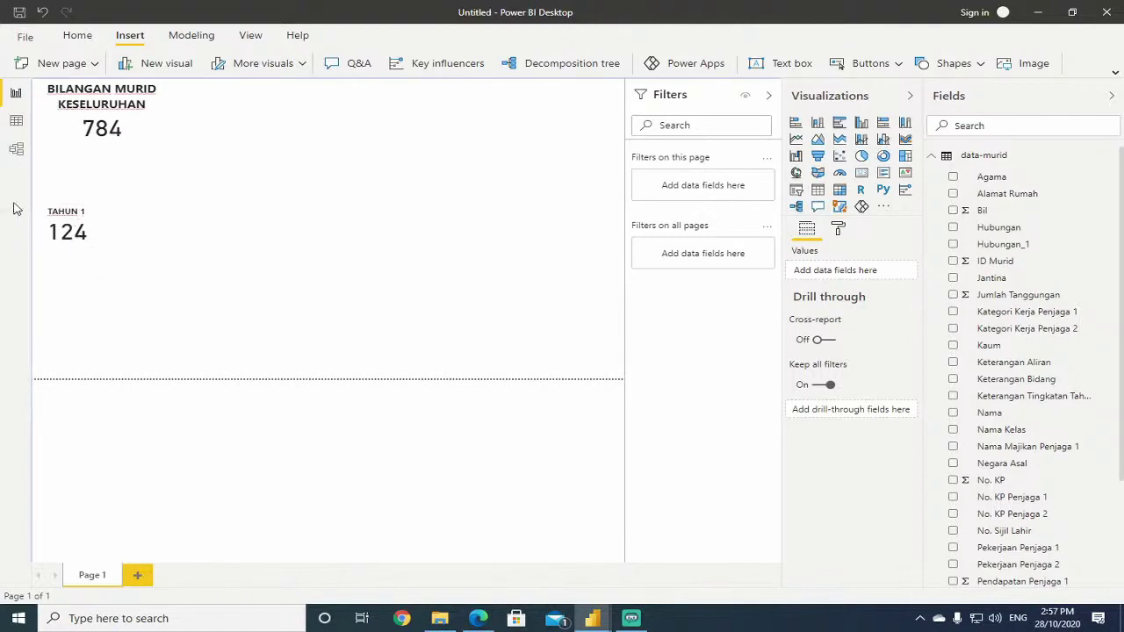
Place a slightly wider copy of the TAHUN 1 text box below its count card and change the copy's text to TAHUN 2.
{"action": "left_click", "coordinate": [65, 211]}
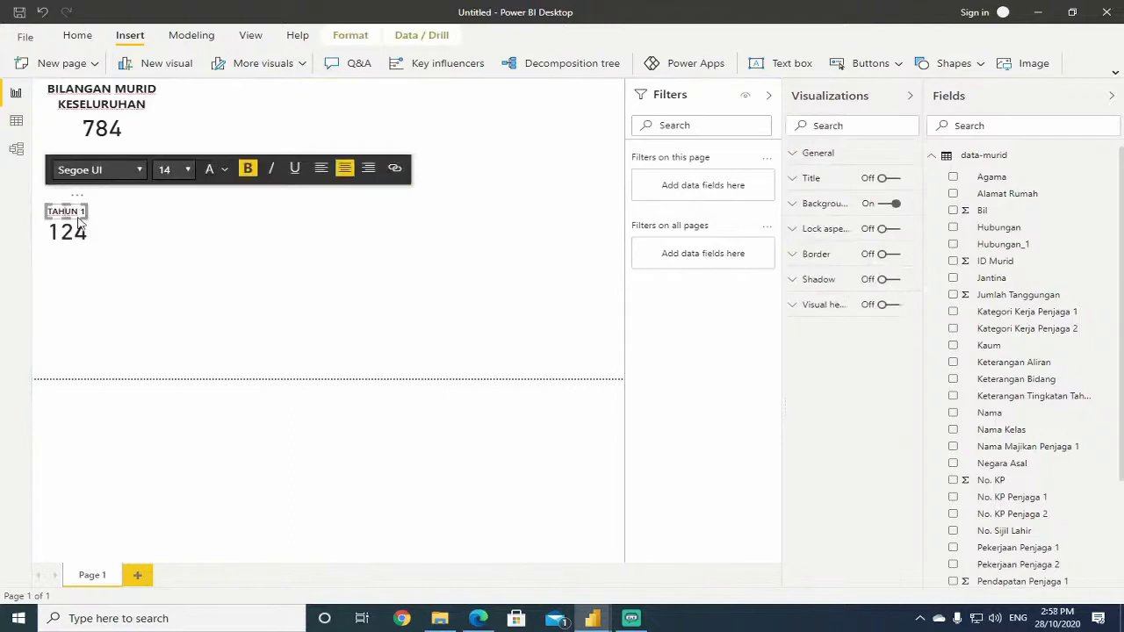
{"action": "left_click", "coordinate": [99, 279]}
{"action": "left_click", "coordinate": [91, 216]}
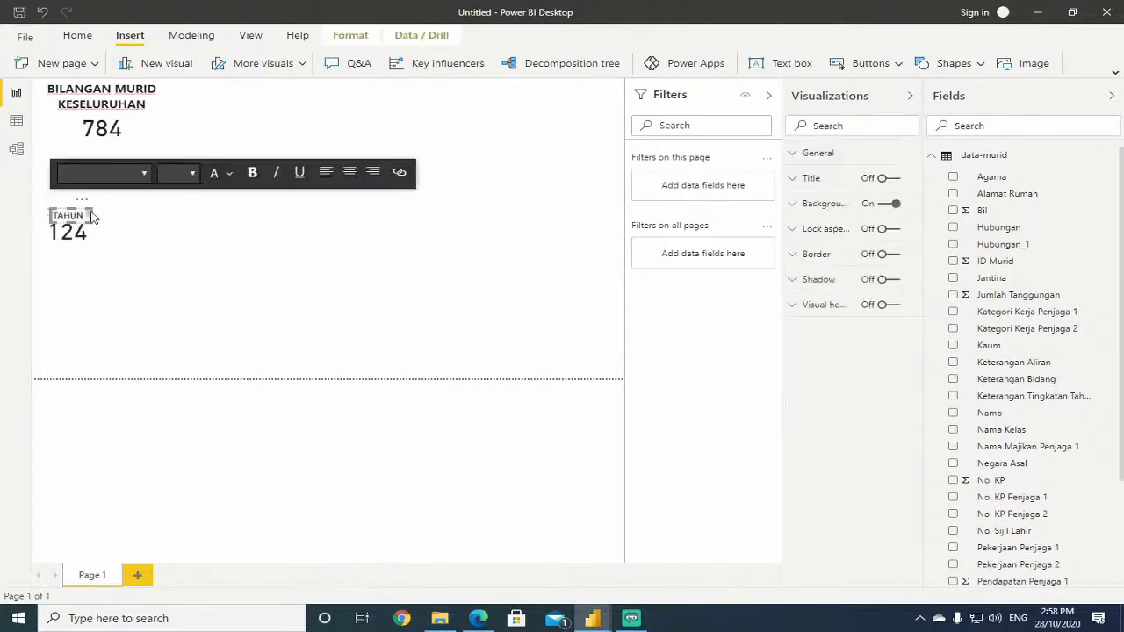
{"action": "left_click_drag", "start_coordinate": [82, 228], "coordinate": [77, 269]}
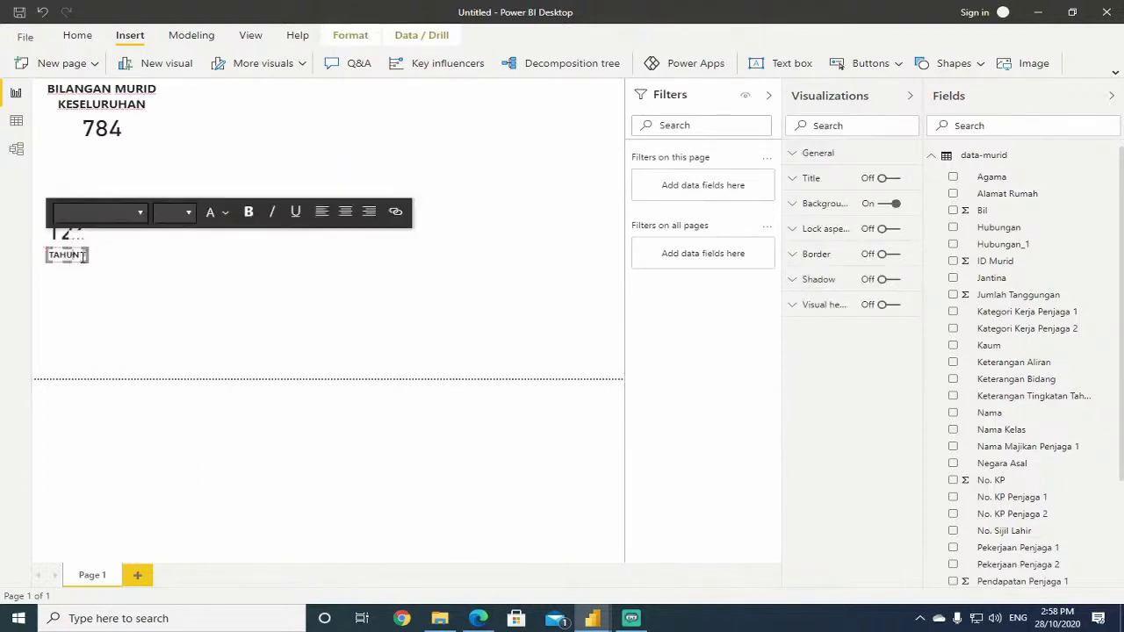
{"action": "left_click_drag", "start_coordinate": [84, 257], "coordinate": [92, 256]}
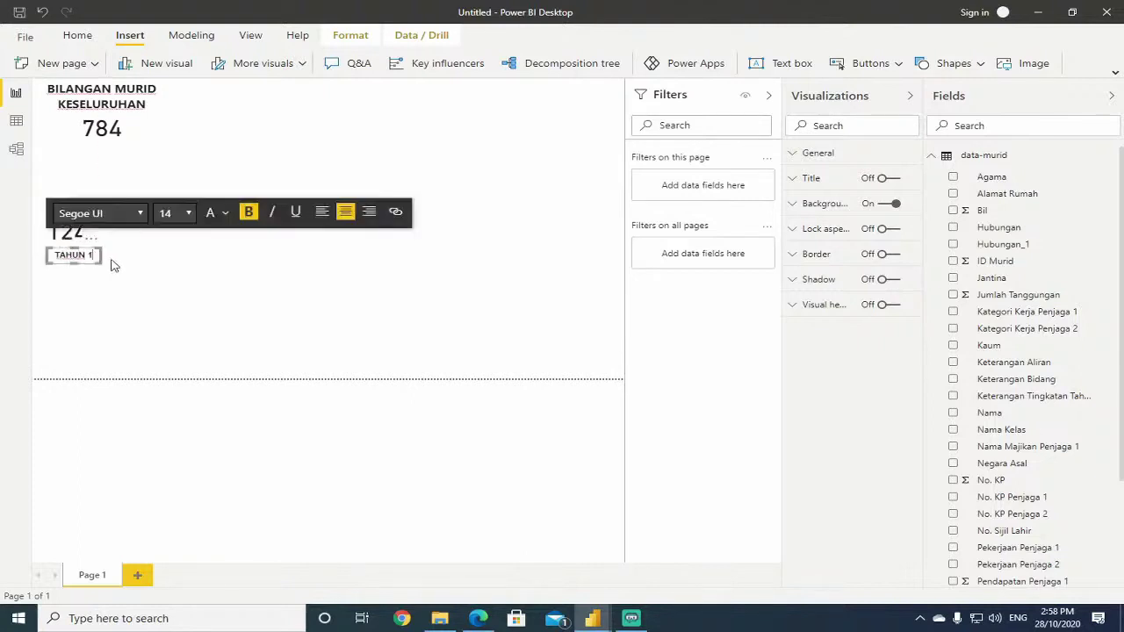
{"action": "left_click", "coordinate": [87, 364]}
{"action": "left_click", "coordinate": [79, 215]}
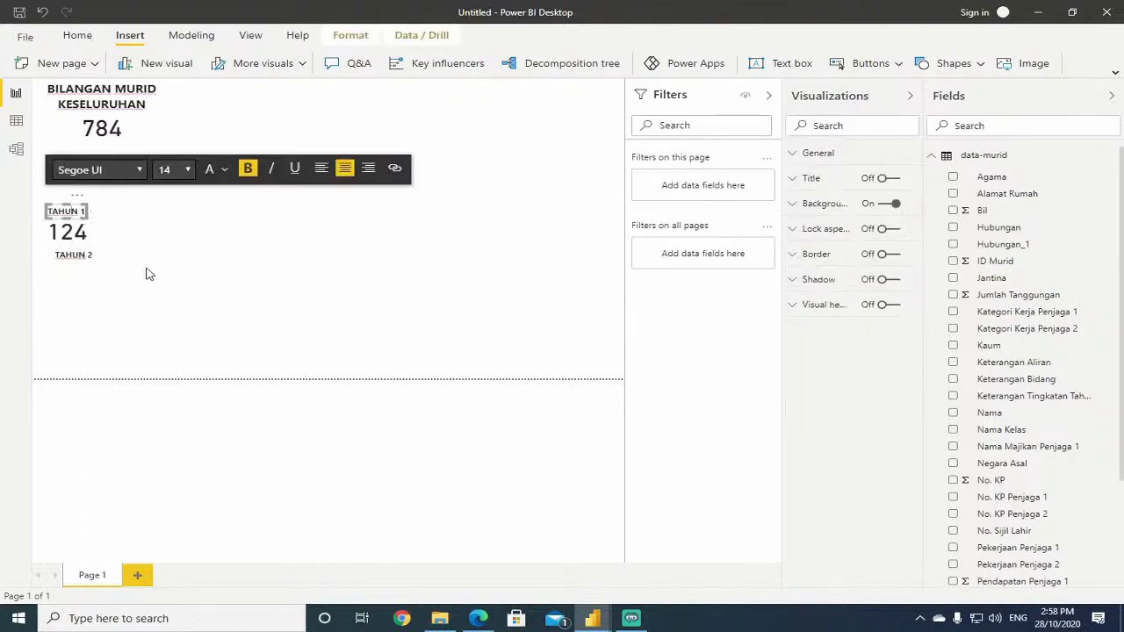
{"action": "left_click", "coordinate": [134, 300]}
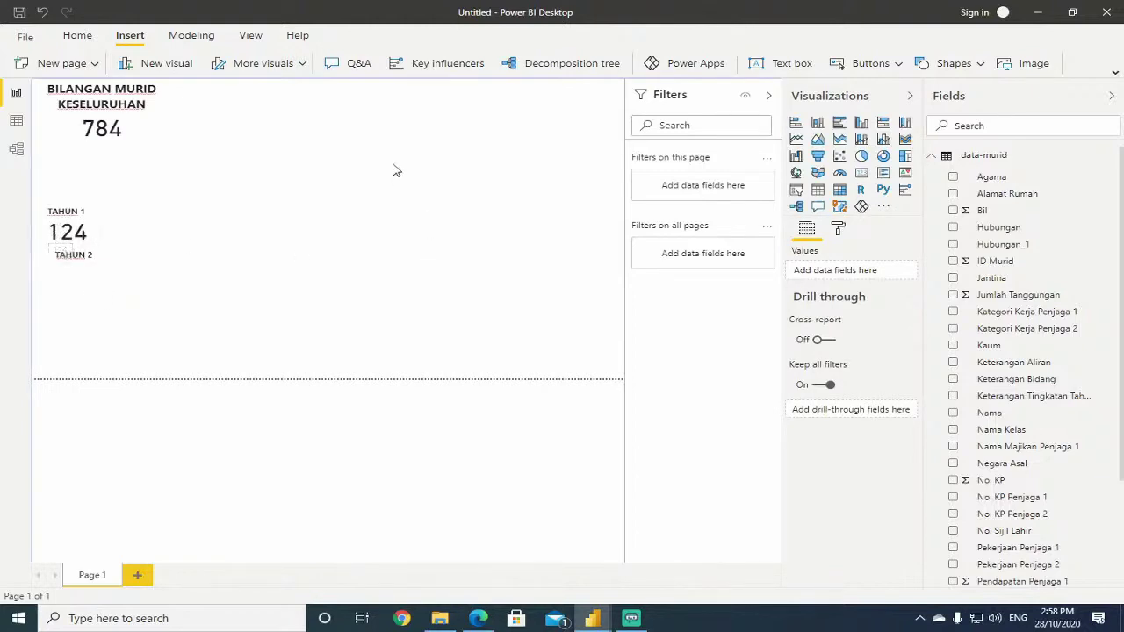
Align the TAHUN 2 text box horizontally with the TAHUN 1 label above it.
{"action": "left_click", "coordinate": [86, 250]}
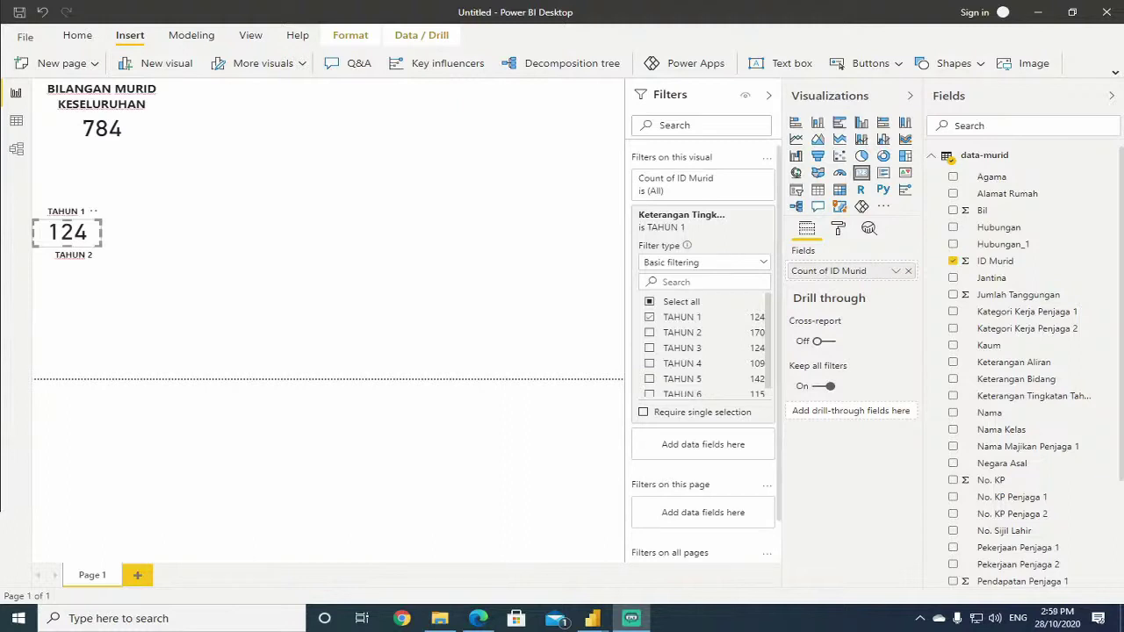
{"action": "left_click", "coordinate": [92, 259]}
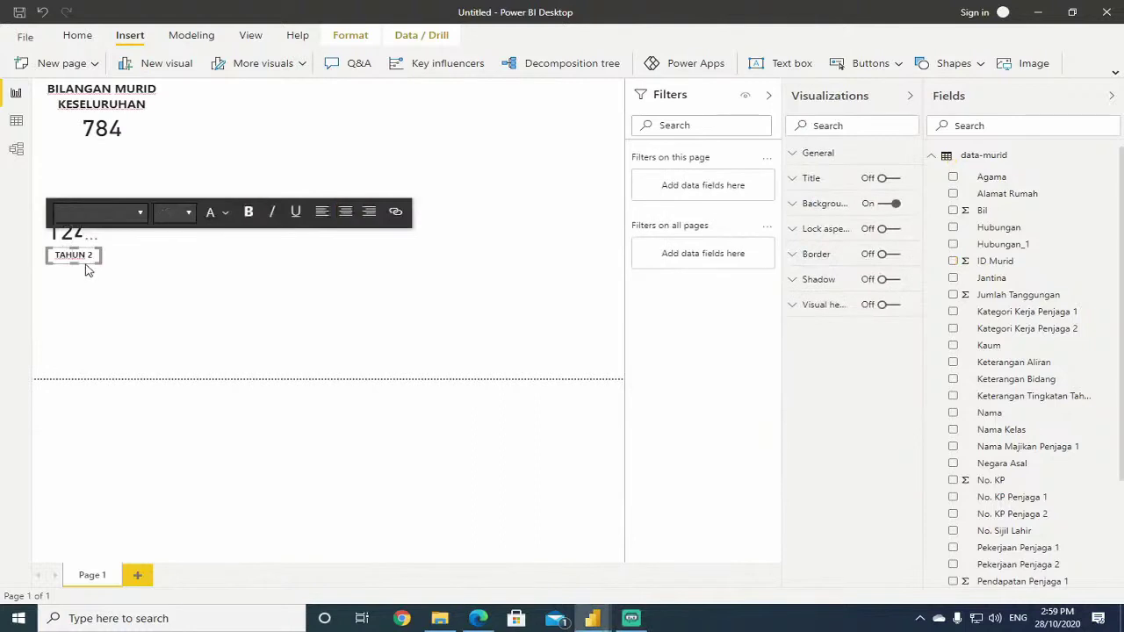
{"action": "left_click", "coordinate": [78, 313]}
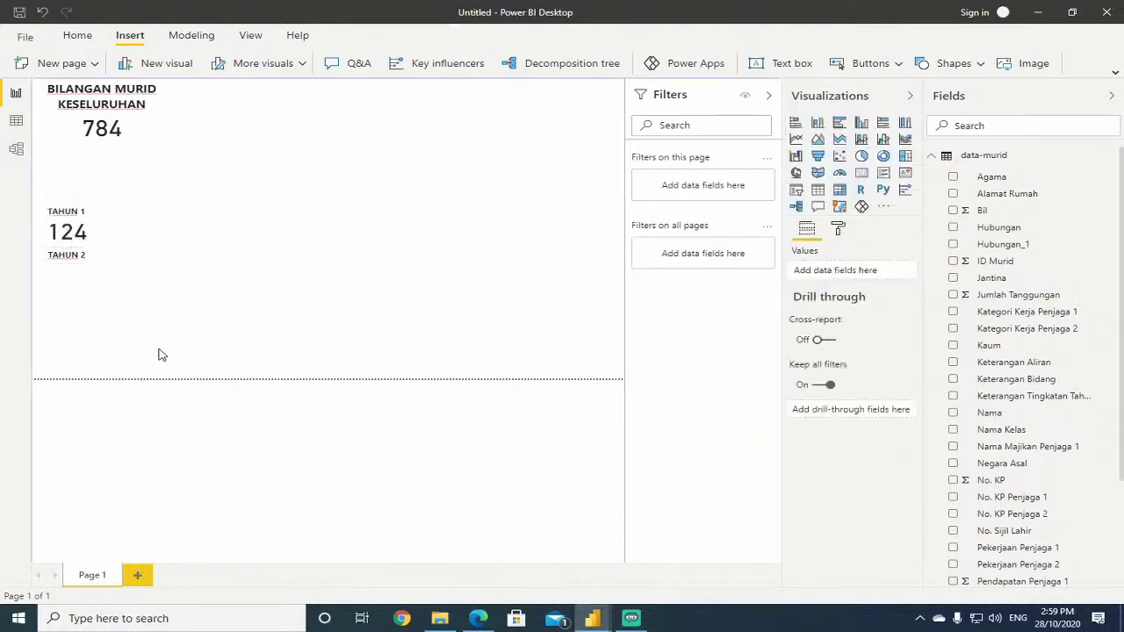
Duplicate the TAHUN 1 count card and place the copy directly below the TAHUN 2 label.
{"action": "left_click", "coordinate": [77, 234]}
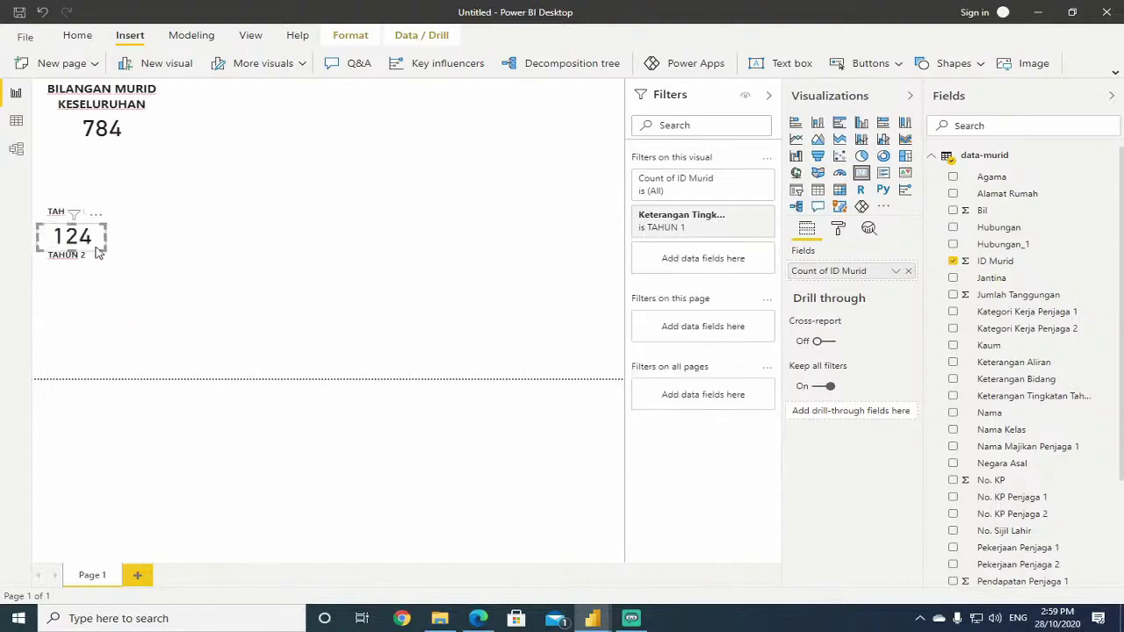
{"action": "left_click_drag", "start_coordinate": [99, 253], "coordinate": [89, 303]}
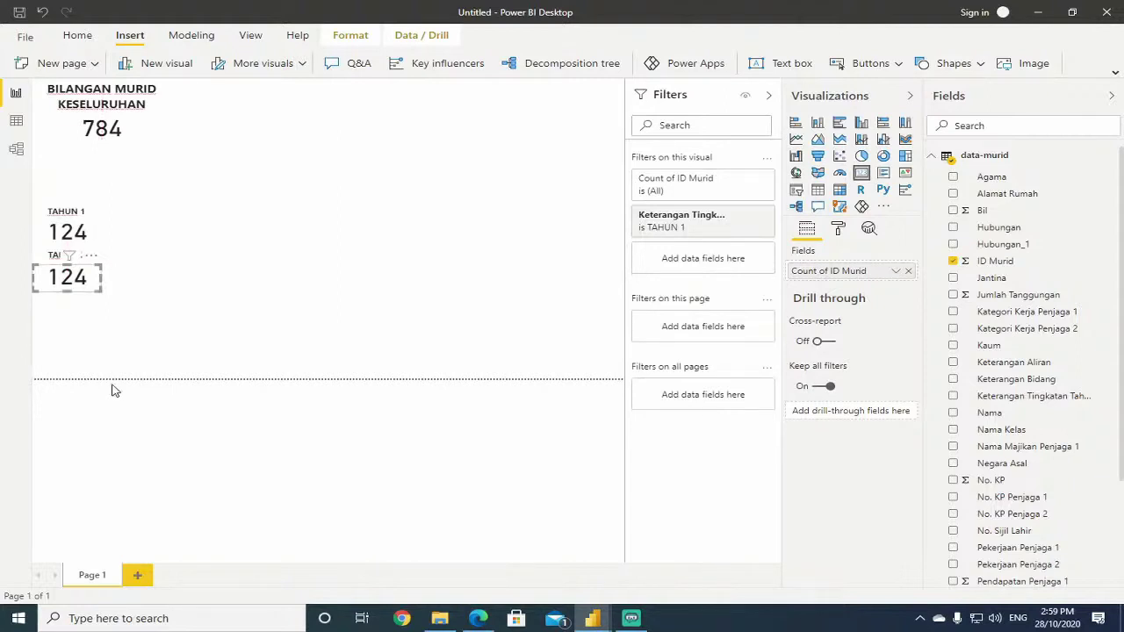
{"action": "left_click", "coordinate": [161, 286]}
{"action": "left_click", "coordinate": [78, 279]}
Filter the copied card to TAHUN 2 instead of TAHUN 1, and compare its filter with the TAHUN 1 card's.
{"action": "left_click", "coordinate": [735, 215]}
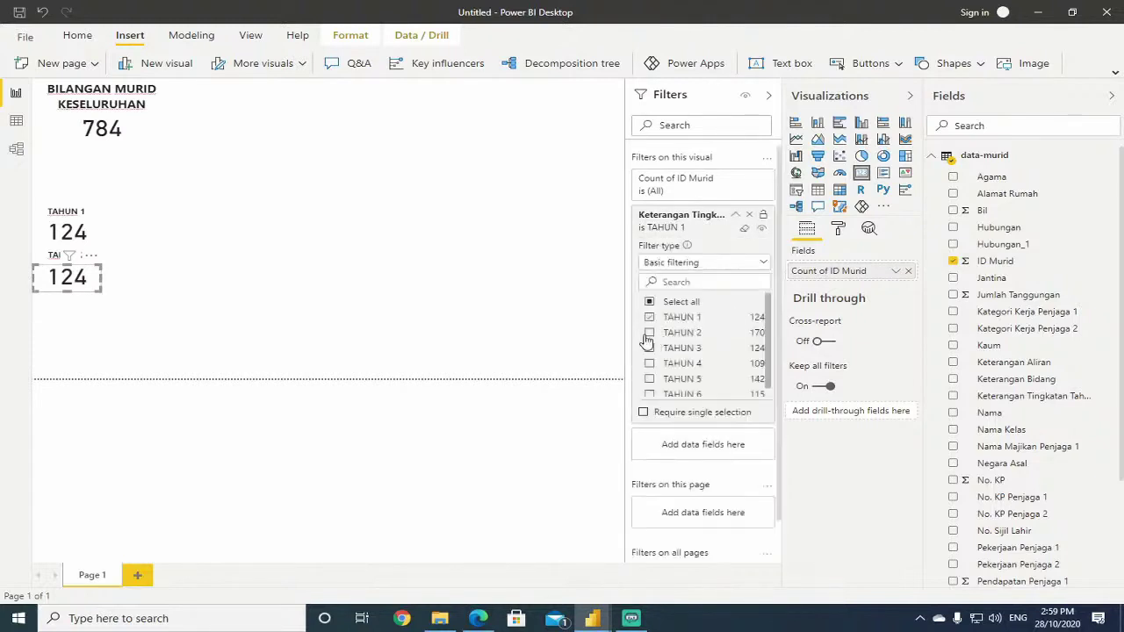
{"action": "left_click", "coordinate": [649, 333]}
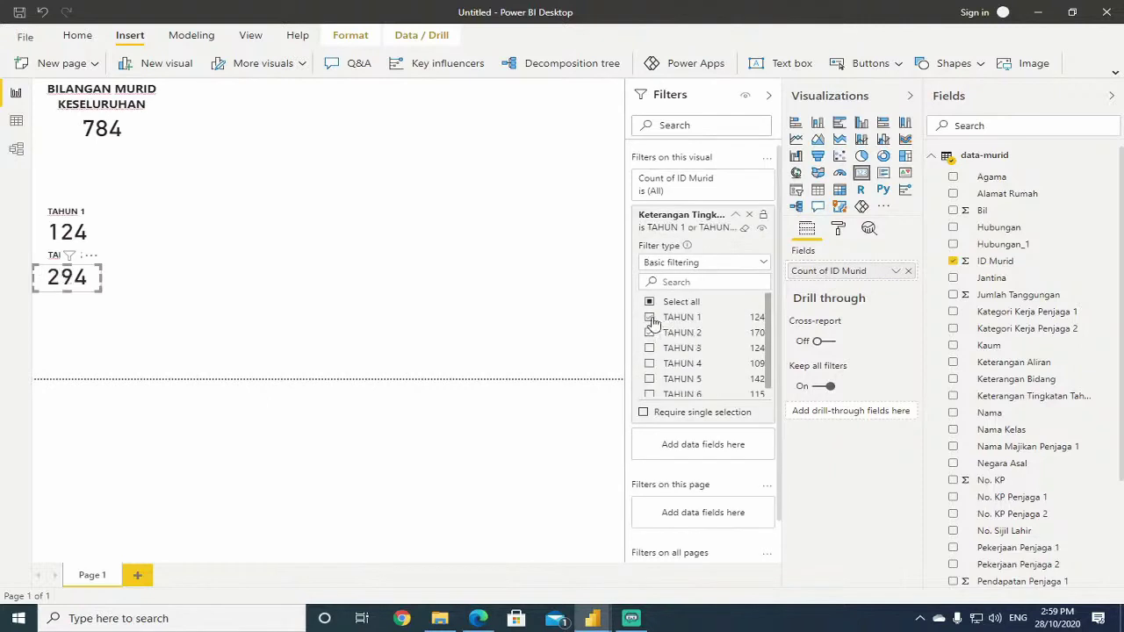
{"action": "left_click", "coordinate": [651, 320]}
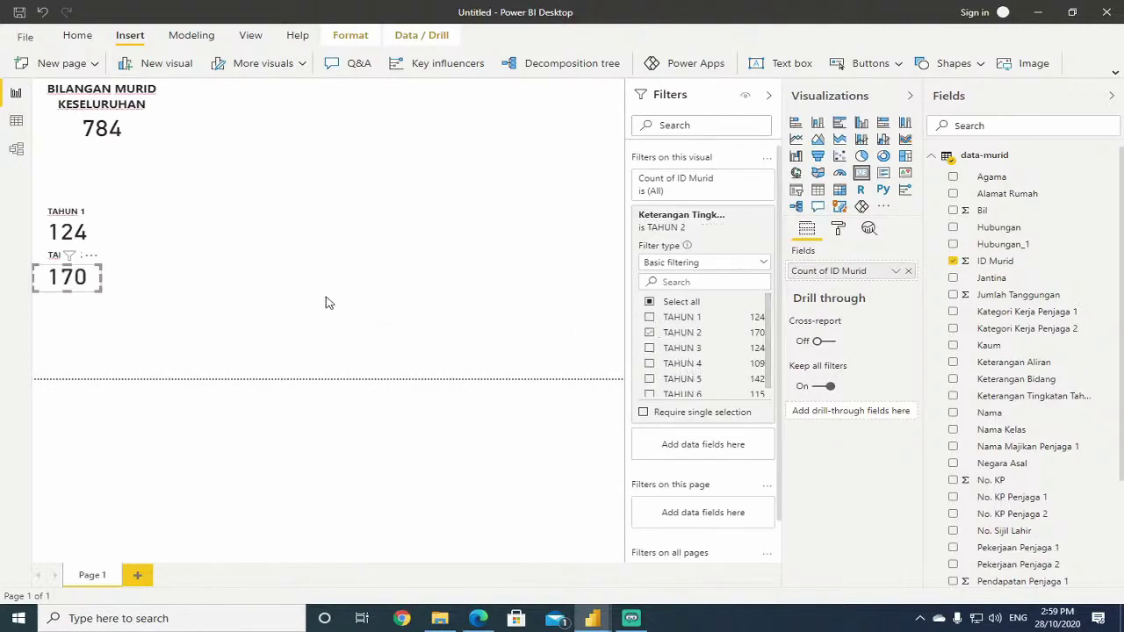
{"action": "left_click", "coordinate": [169, 291]}
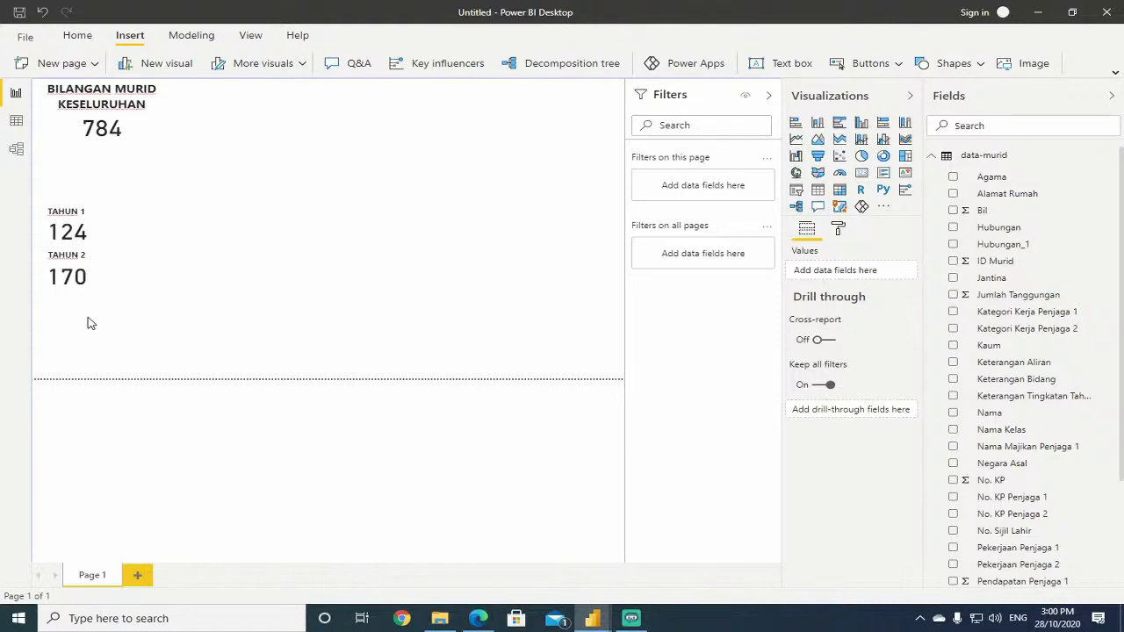
{"action": "left_click", "coordinate": [74, 237]}
{"action": "left_click", "coordinate": [71, 276]}
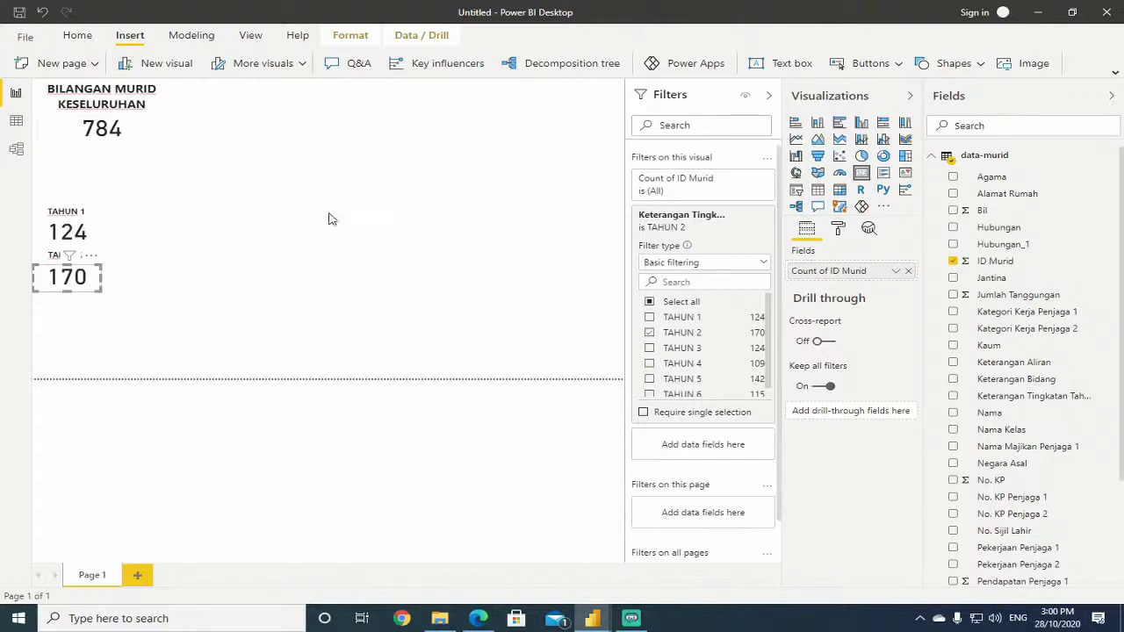
{"action": "left_click", "coordinate": [149, 355]}
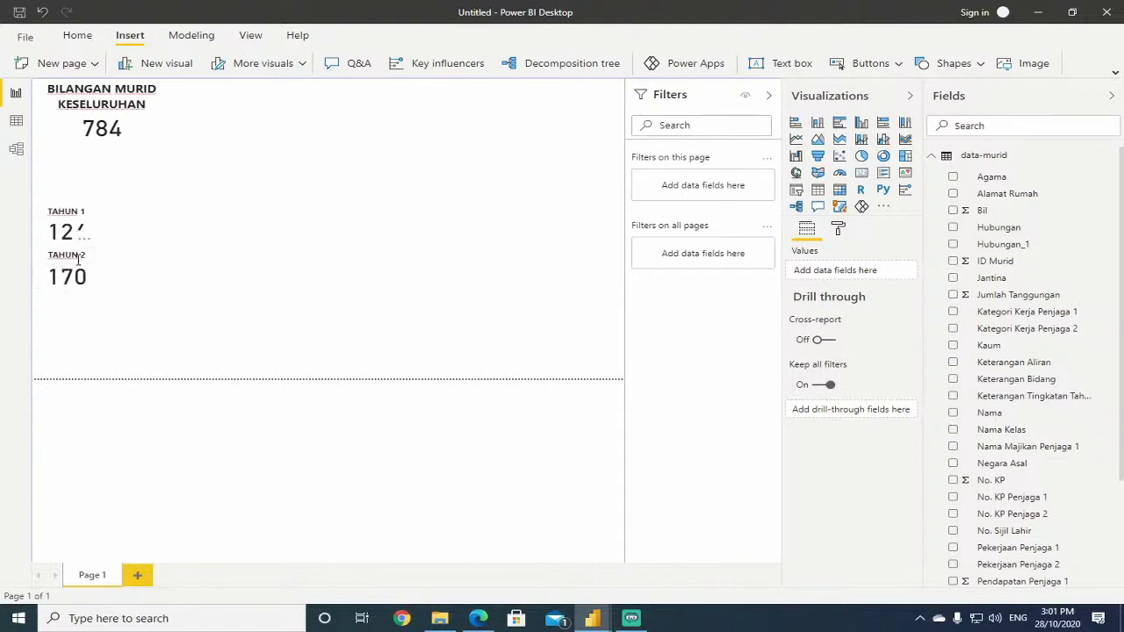
Place a copy of the TAHUN 2 text box below the TAHUN 2 count card and change its text to TAHUN 3.
{"action": "left_click", "coordinate": [84, 258]}
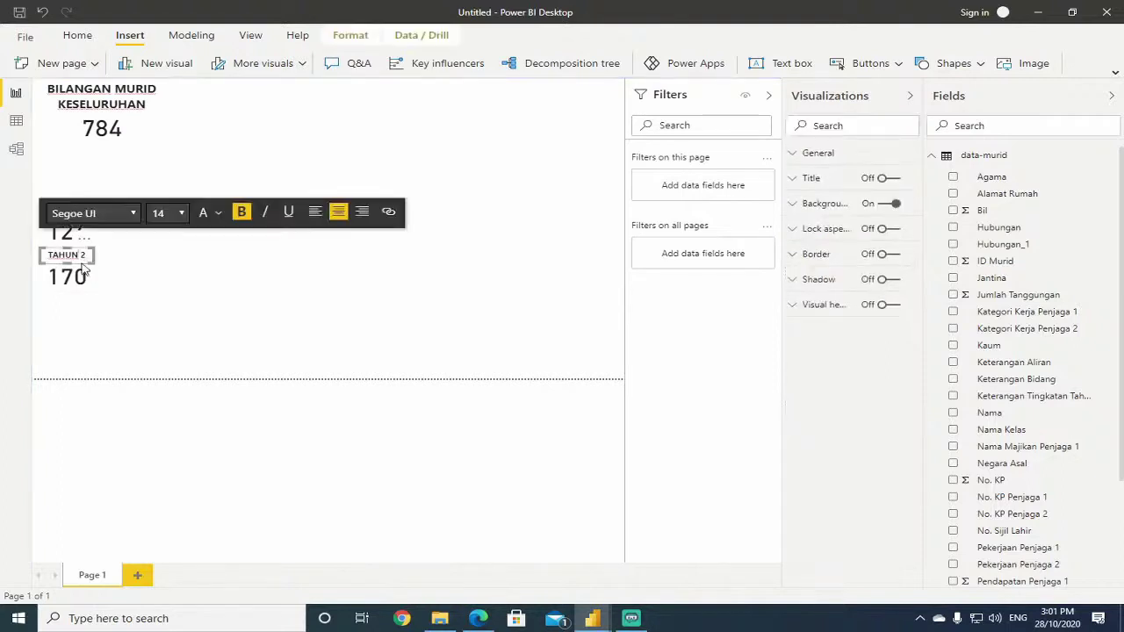
{"action": "left_click", "coordinate": [119, 322]}
{"action": "left_click", "coordinate": [83, 259]}
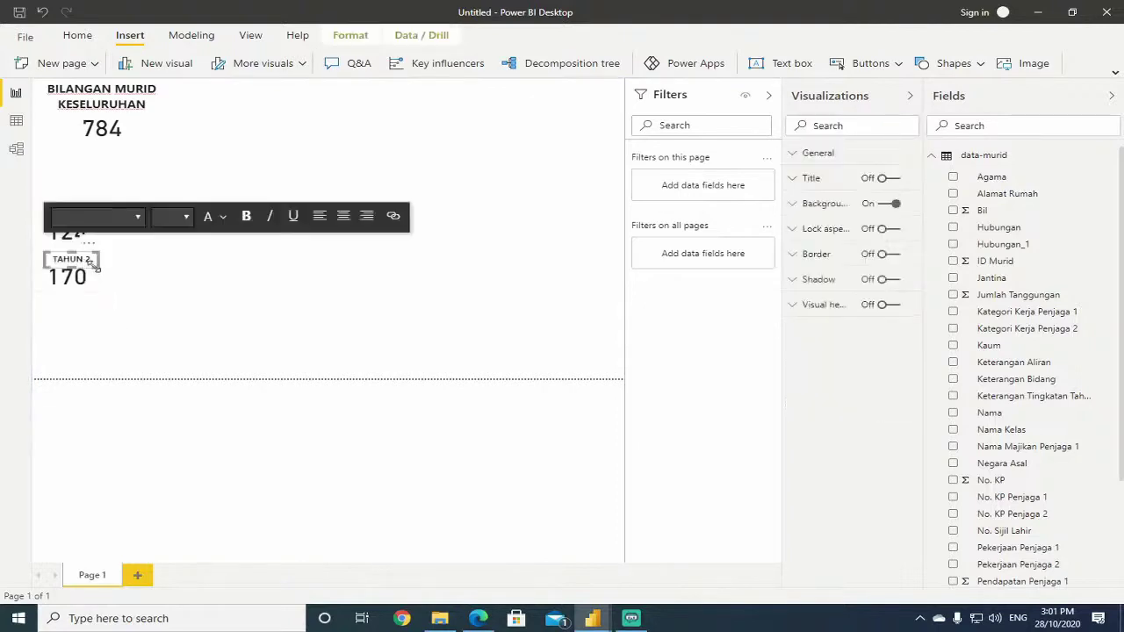
{"action": "left_click_drag", "start_coordinate": [85, 261], "coordinate": [83, 313]}
{"action": "left_click", "coordinate": [83, 303]}
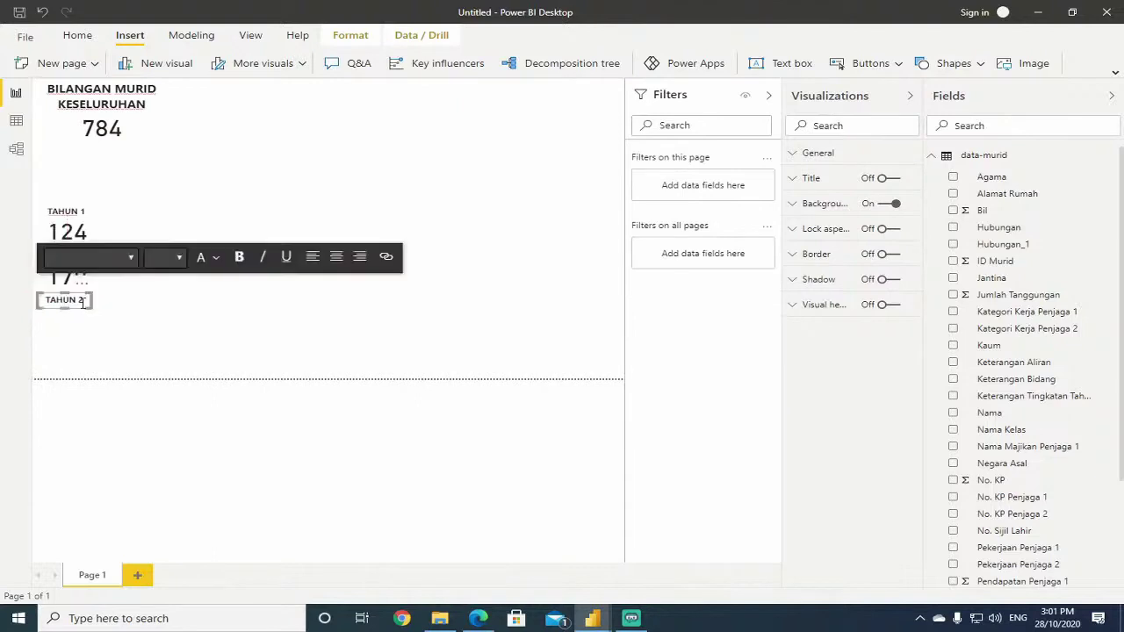
{"action": "key", "text": "BackSpace"}
{"action": "type", "text": "3"}
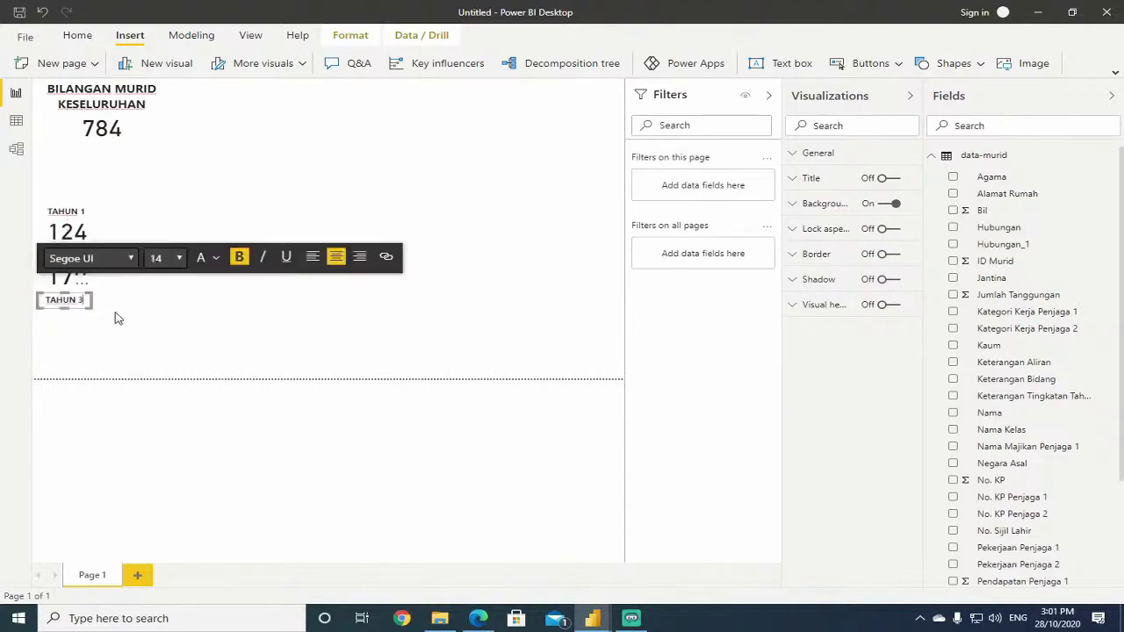
Place a copy of the TAHUN 2 count card below the TAHUN 3 label and filter it to TAHUN 3 only.
{"action": "left_click", "coordinate": [79, 285]}
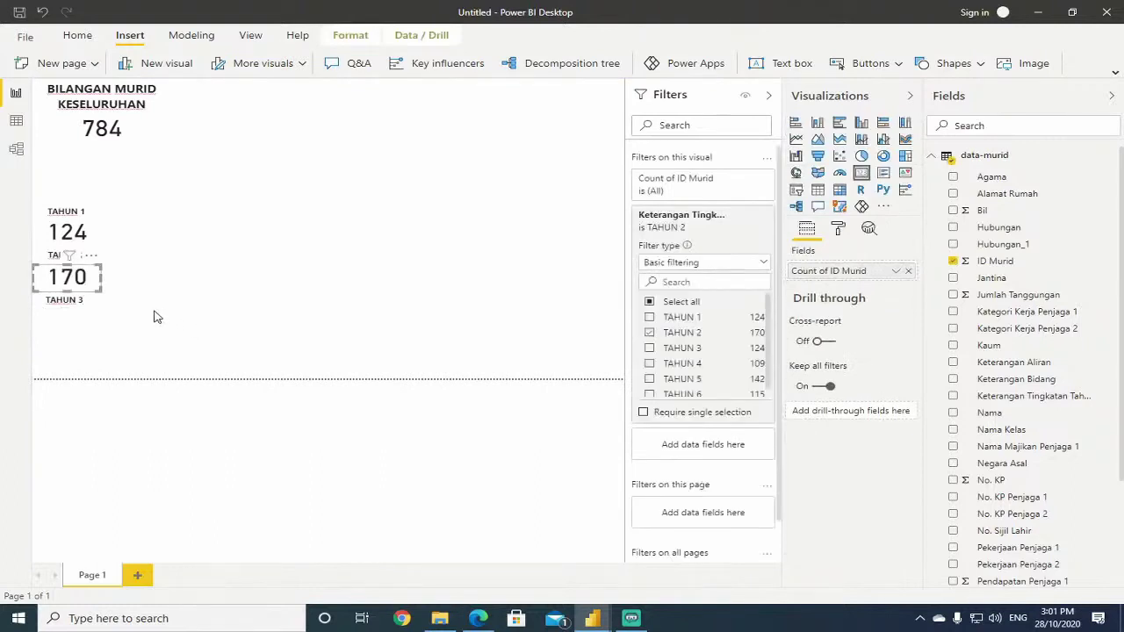
{"action": "left_click_drag", "start_coordinate": [88, 295], "coordinate": [86, 341]}
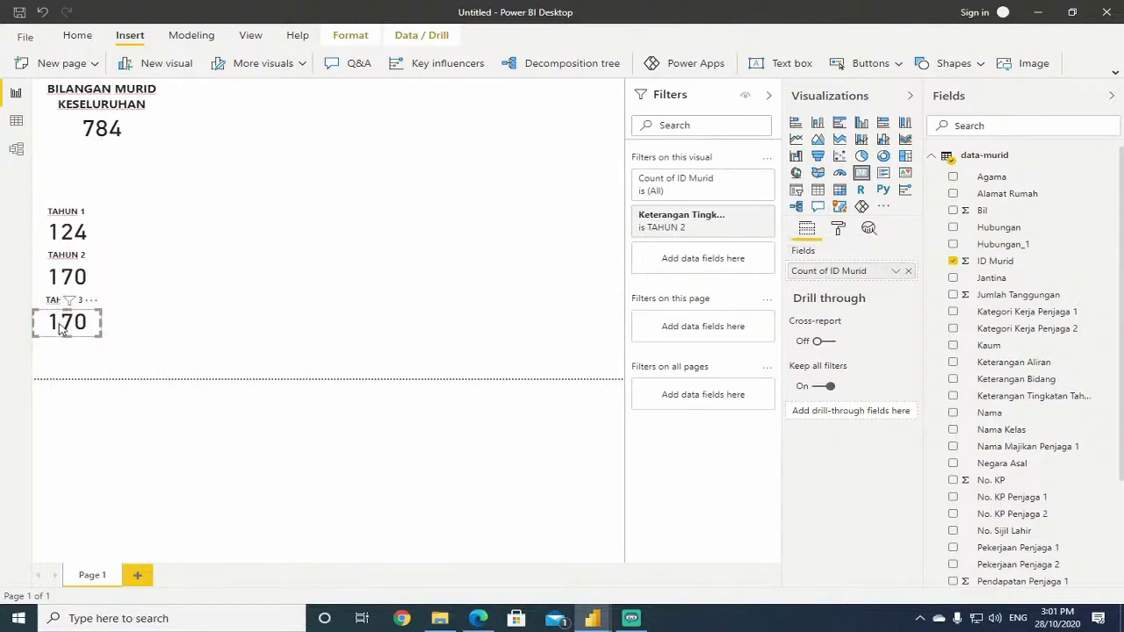
{"action": "left_click", "coordinate": [736, 221]}
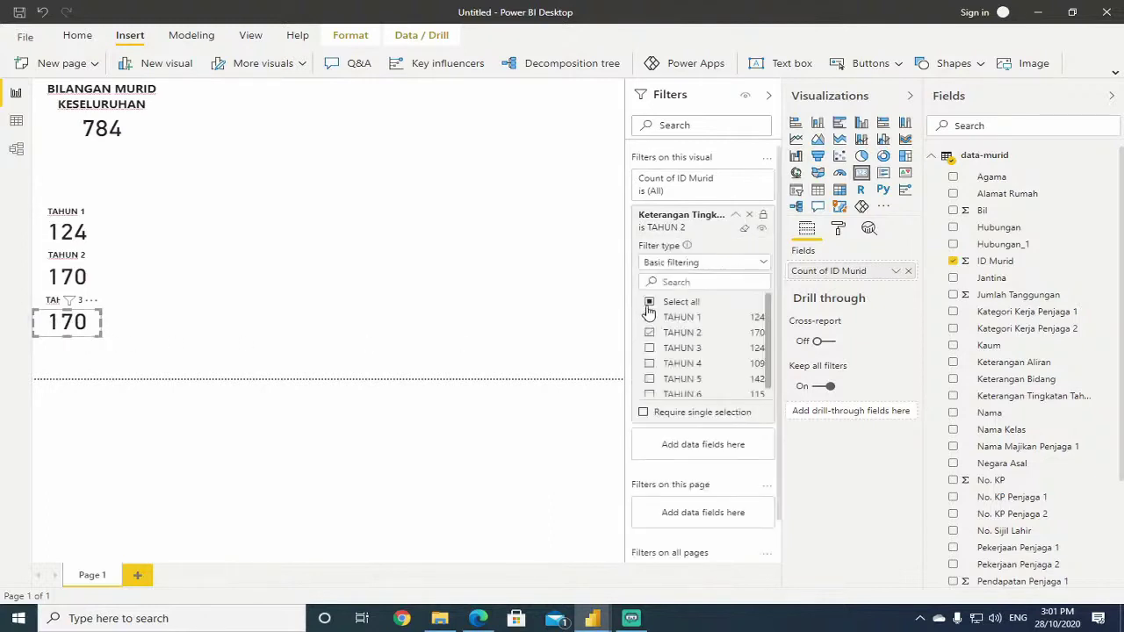
{"action": "left_click", "coordinate": [650, 348]}
{"action": "left_click", "coordinate": [650, 332]}
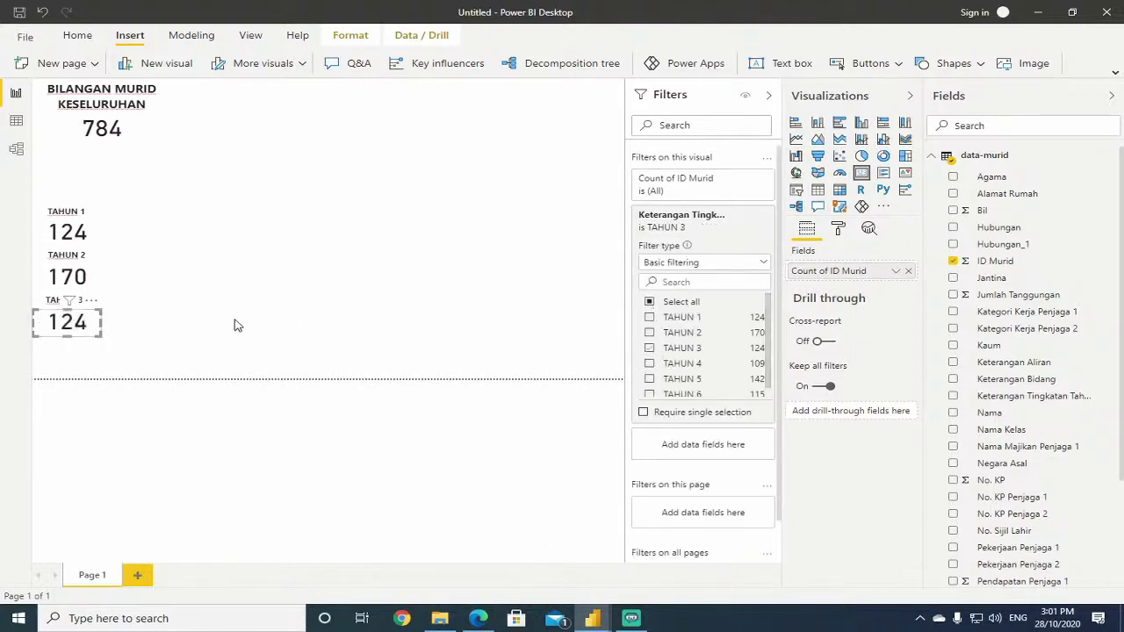
{"action": "left_click", "coordinate": [62, 379]}
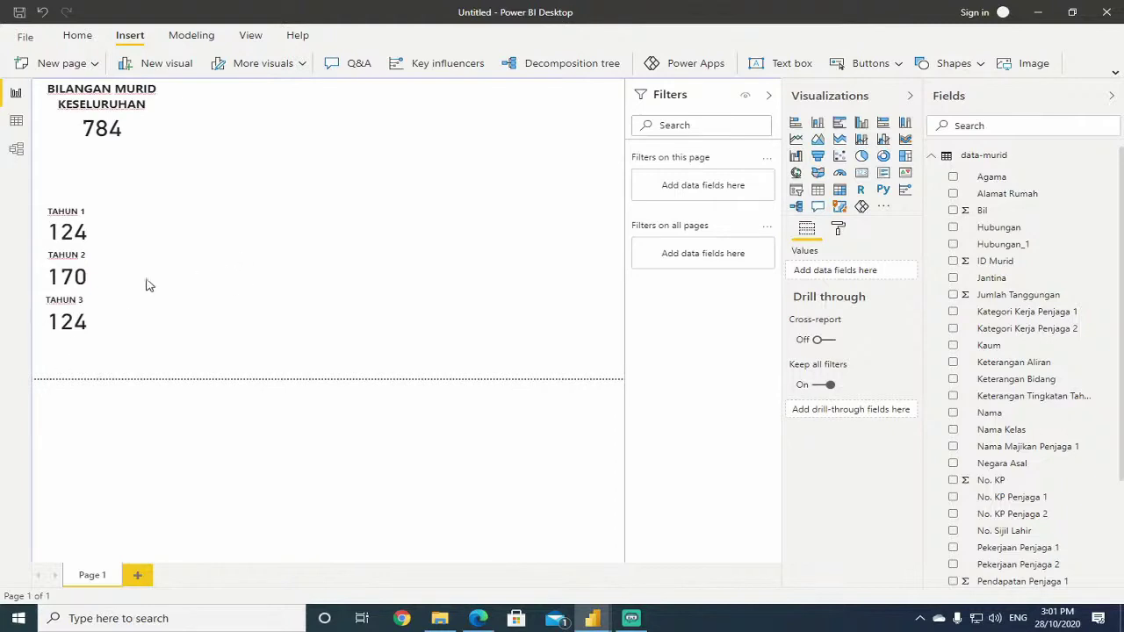
Duplicate the TAHUN 3 text box.
{"action": "left_click", "coordinate": [77, 301]}
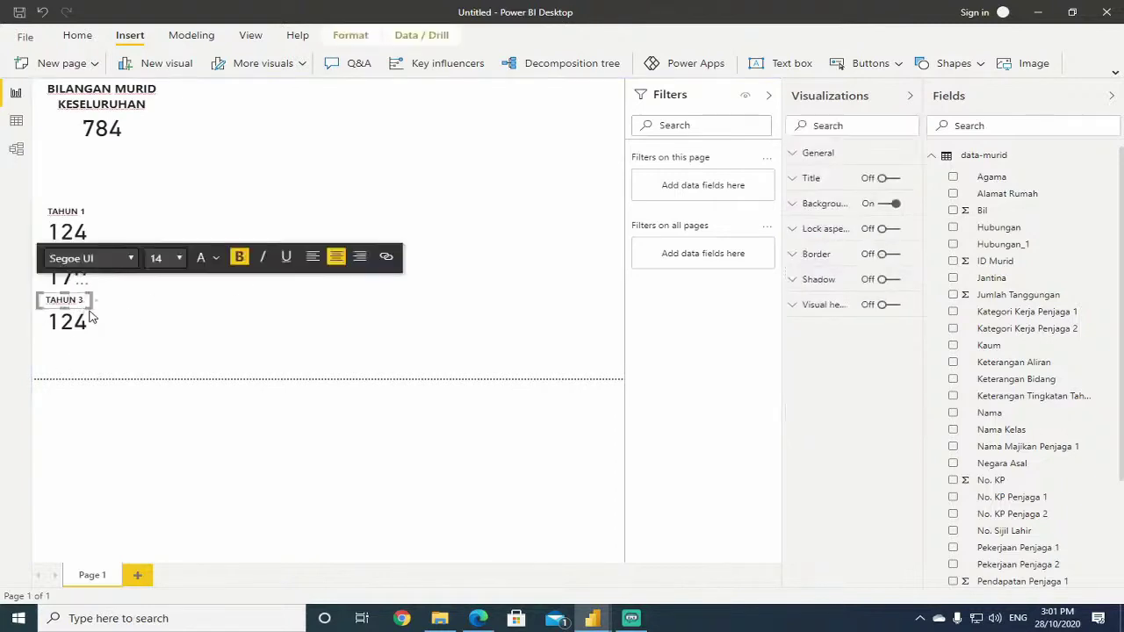
{"action": "left_click", "coordinate": [88, 318]}
{"action": "left_click", "coordinate": [91, 301]}
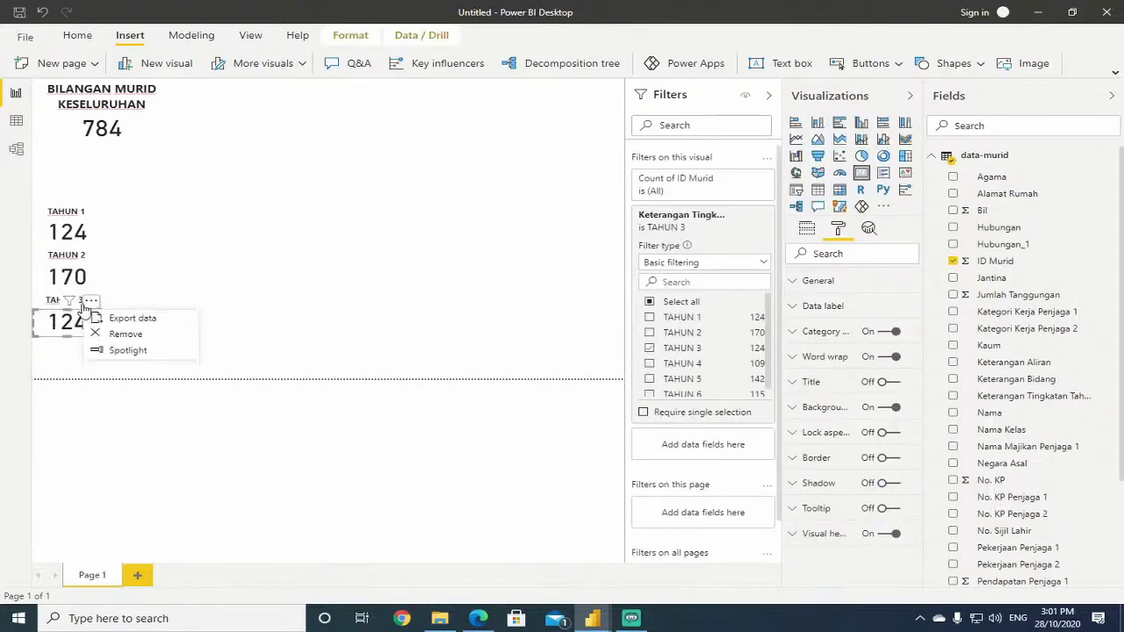
{"action": "left_click", "coordinate": [88, 303]}
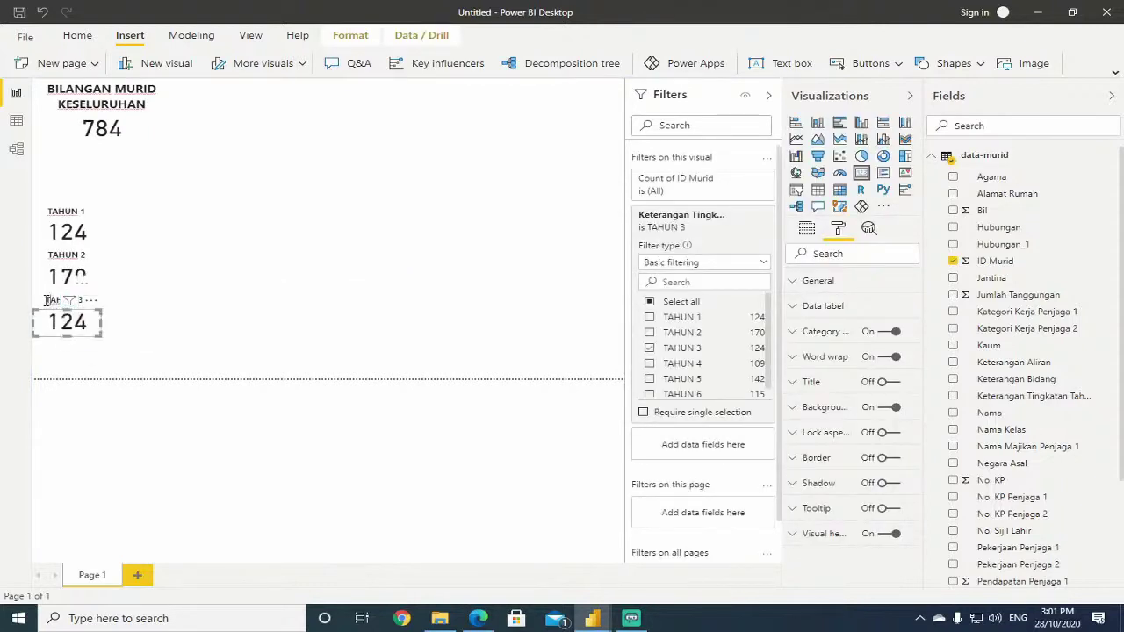
{"action": "left_click", "coordinate": [46, 300]}
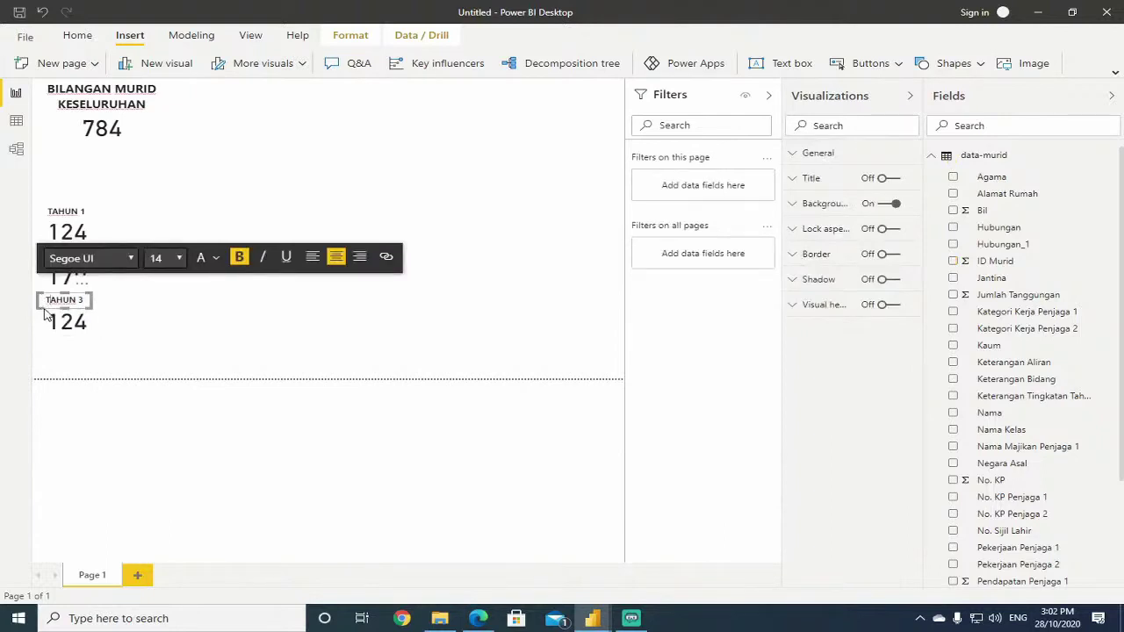
{"action": "left_click_drag", "start_coordinate": [86, 301], "coordinate": [90, 306]}
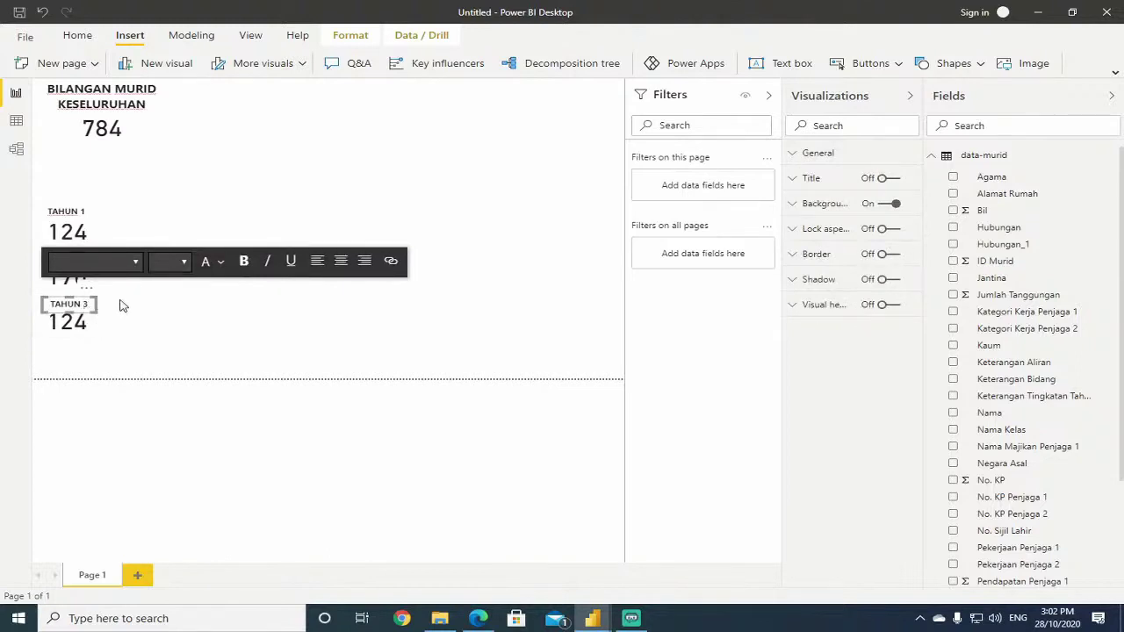
Move the TAHUN 3 count card up beside its label.
{"action": "left_click_drag", "start_coordinate": [123, 305], "coordinate": [145, 286]}
{"action": "key", "text": "super"}
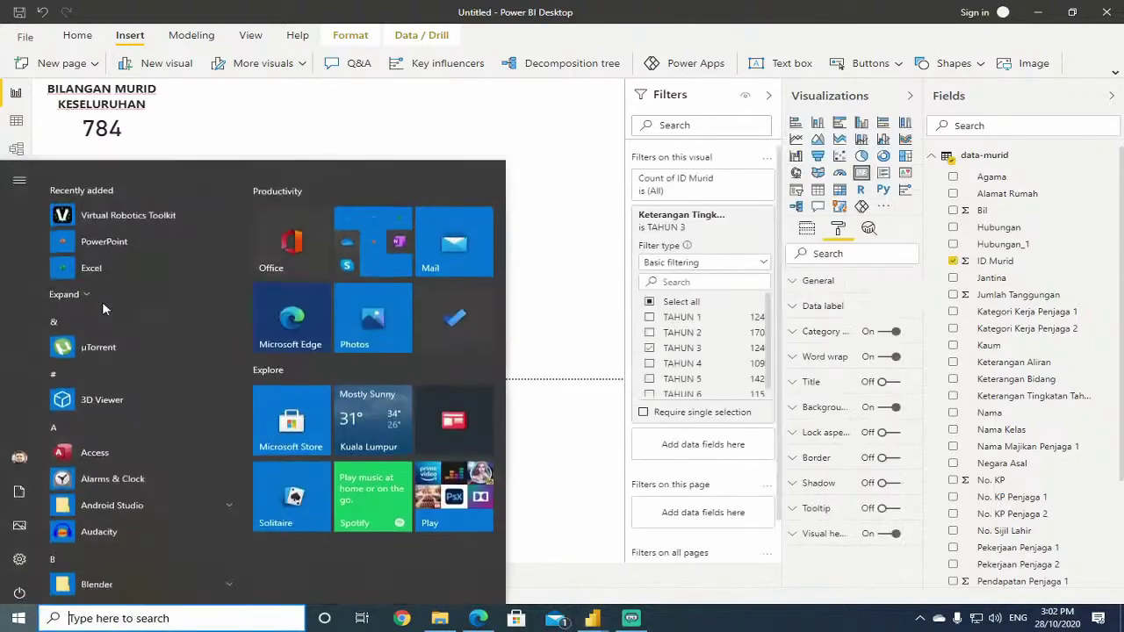
{"action": "left_click", "coordinate": [360, 98]}
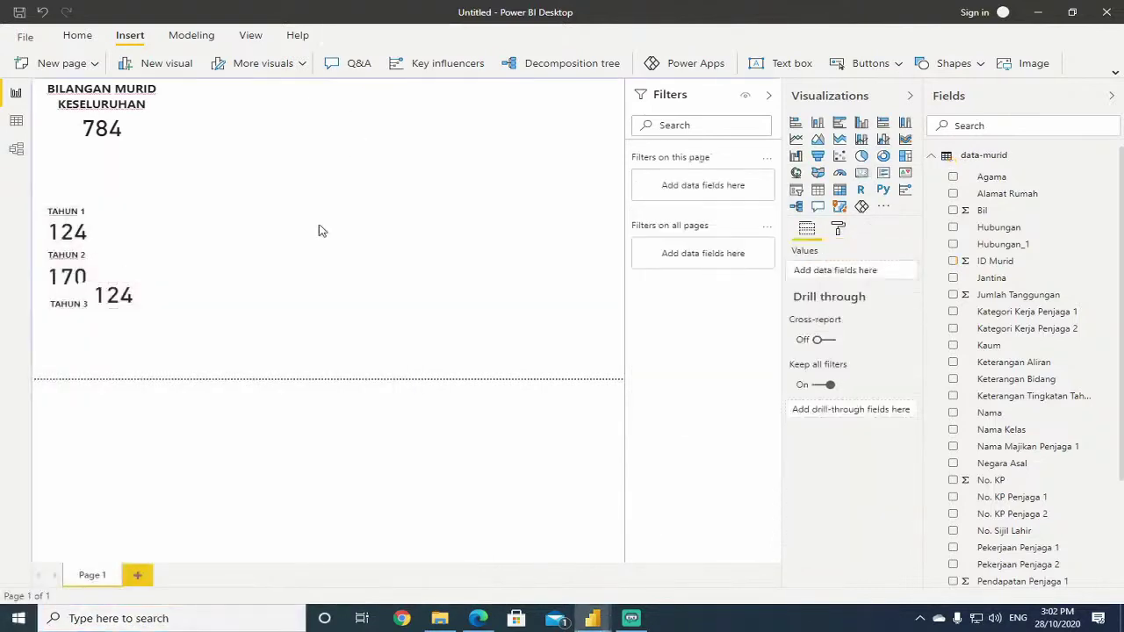
Undo the last move of the TAHUN 3 count card and the duplication of its label.
{"action": "key", "text": "ctrl+z"}
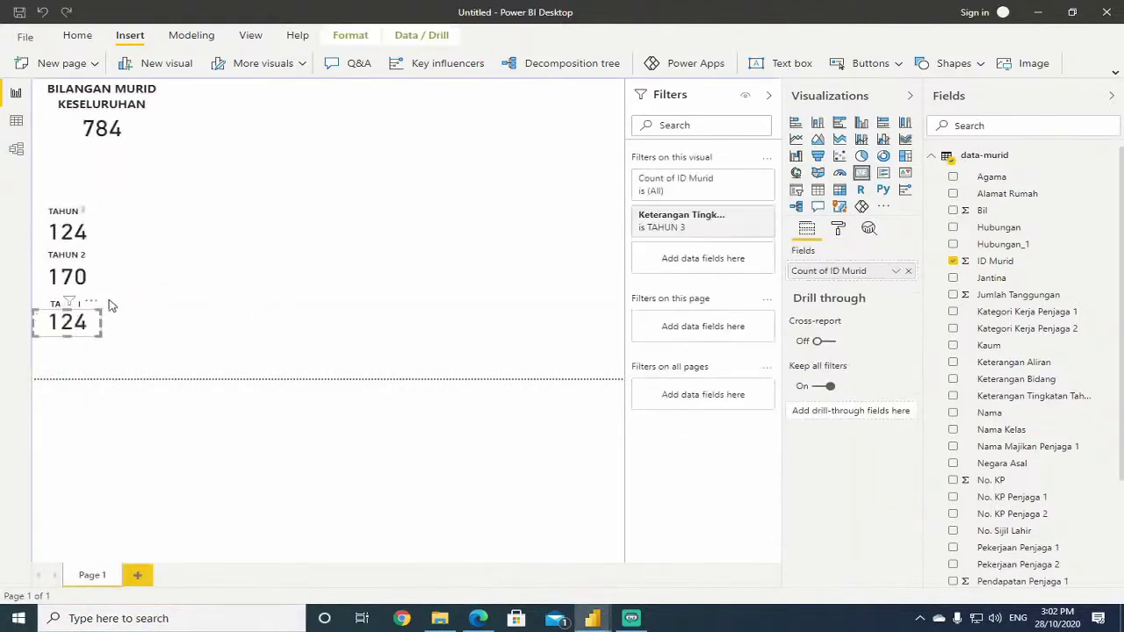
{"action": "key", "text": "ctrl+z"}
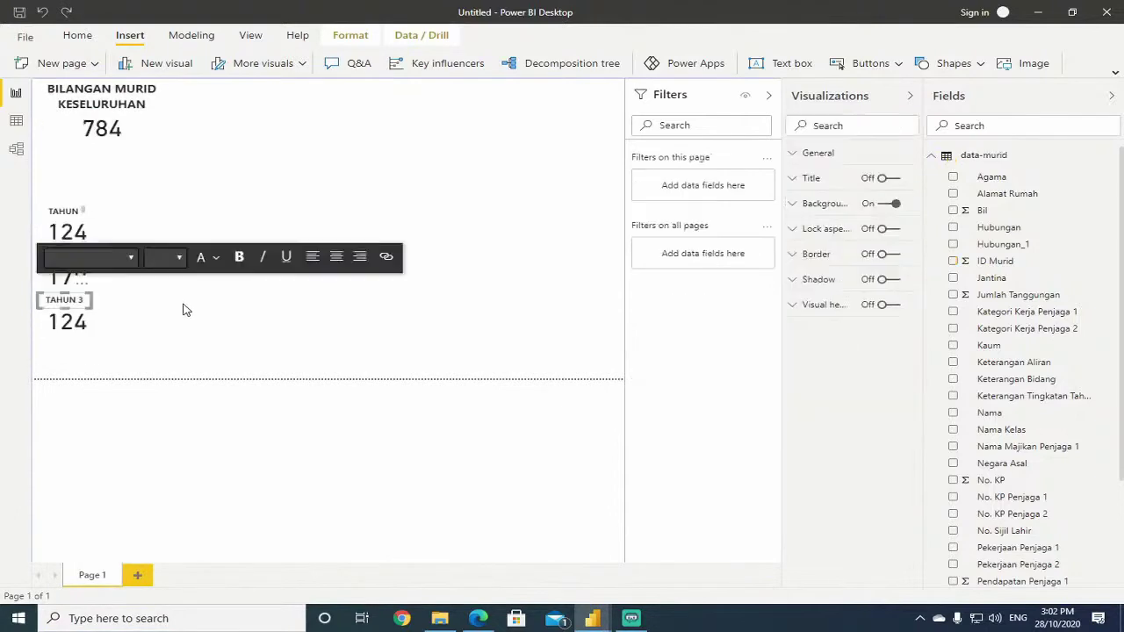
{"action": "left_click", "coordinate": [199, 325]}
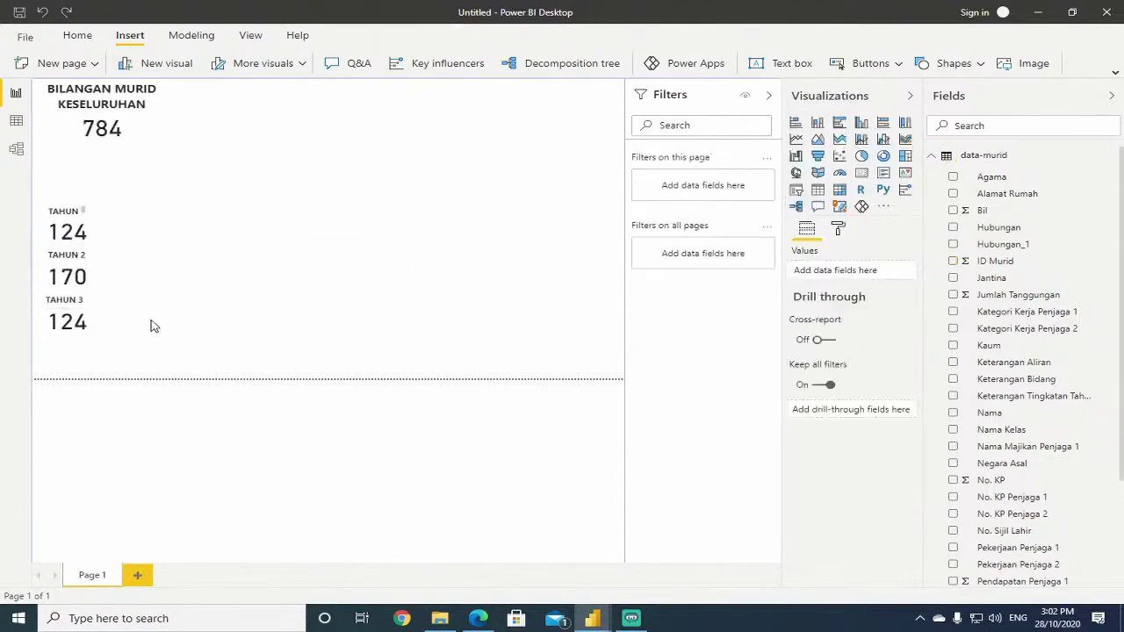
Widen the TAHUN 1 text box so its full label fits.
{"action": "left_click", "coordinate": [88, 215]}
{"action": "left_click_drag", "start_coordinate": [91, 214], "coordinate": [98, 225]}
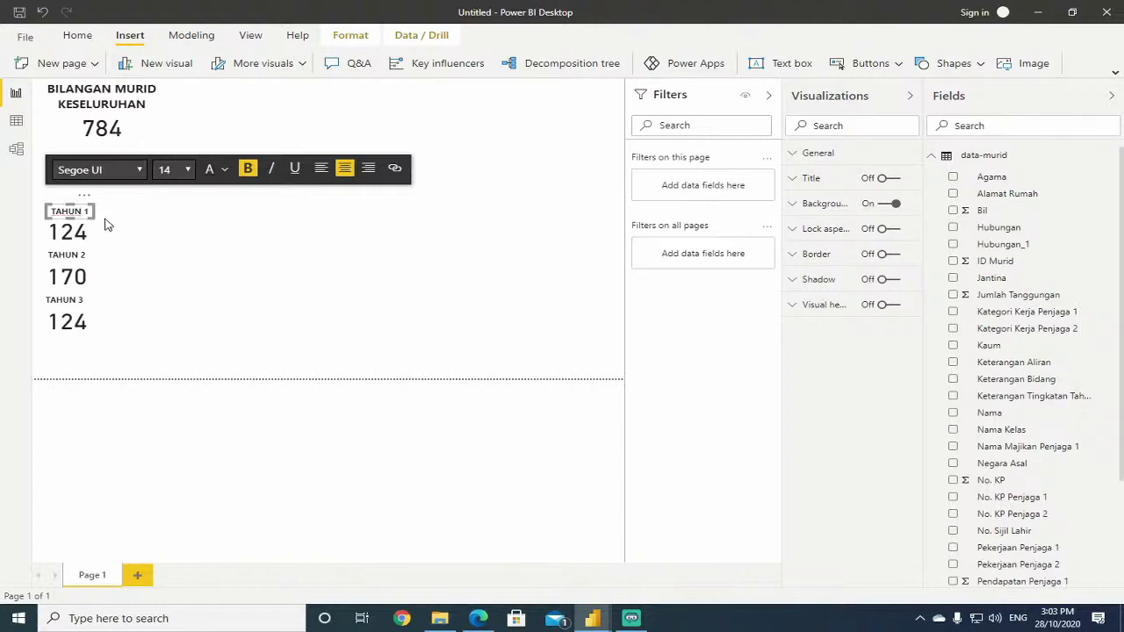
{"action": "left_click", "coordinate": [204, 279]}
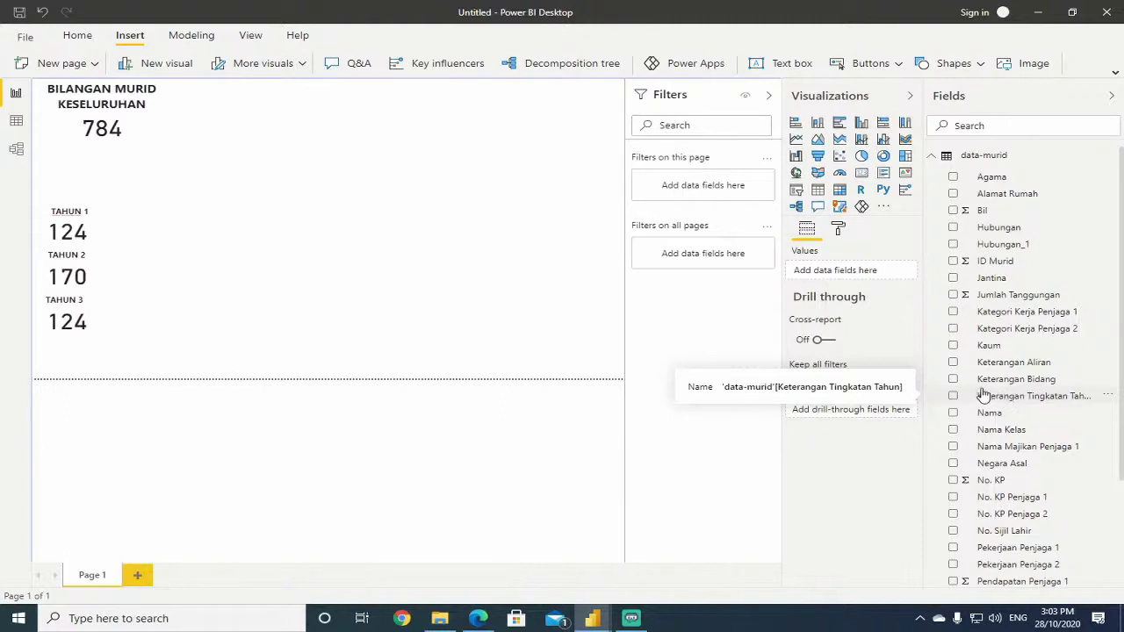
Compare the visual-level filters on the TAHUN 1 count card with those on the overall student count card.
{"action": "left_click", "coordinate": [81, 246]}
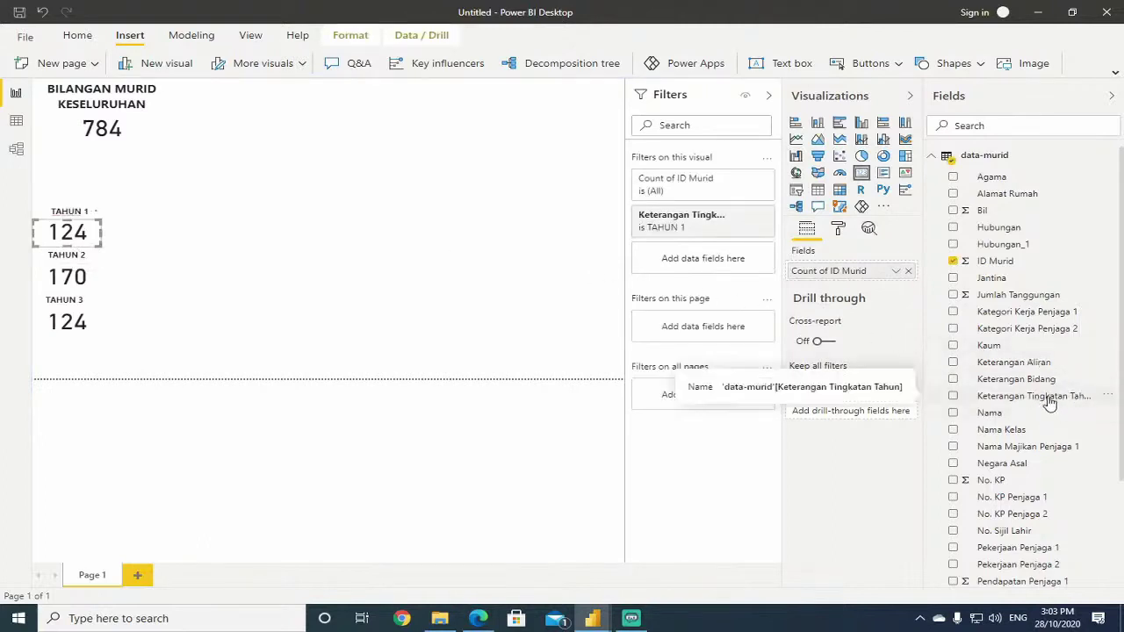
{"action": "left_click", "coordinate": [103, 141]}
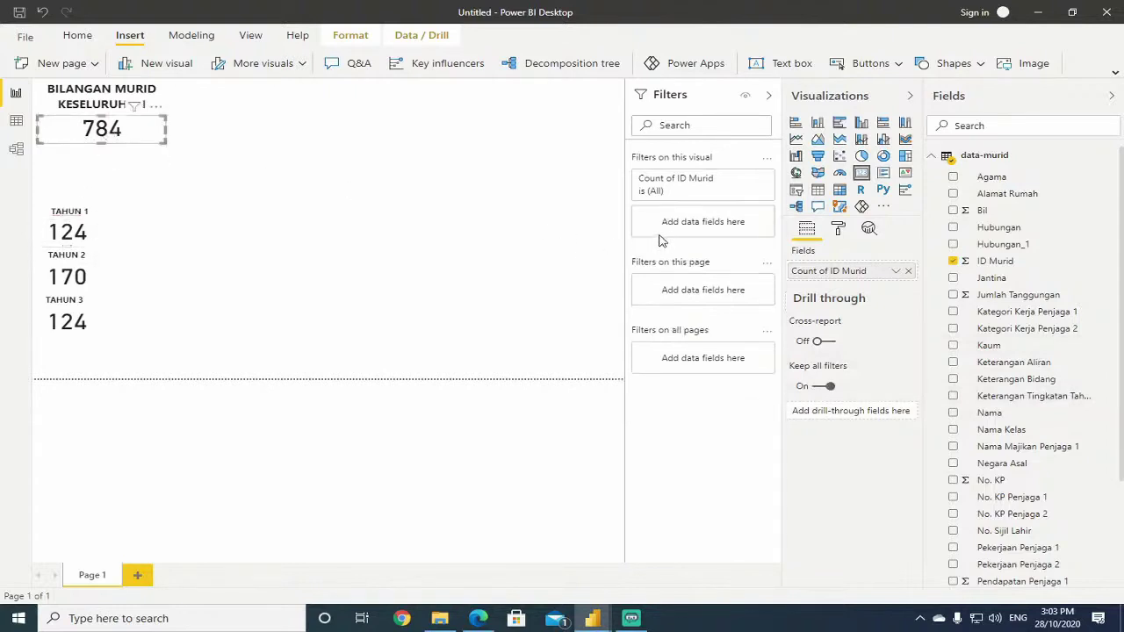
{"action": "left_click", "coordinate": [83, 244]}
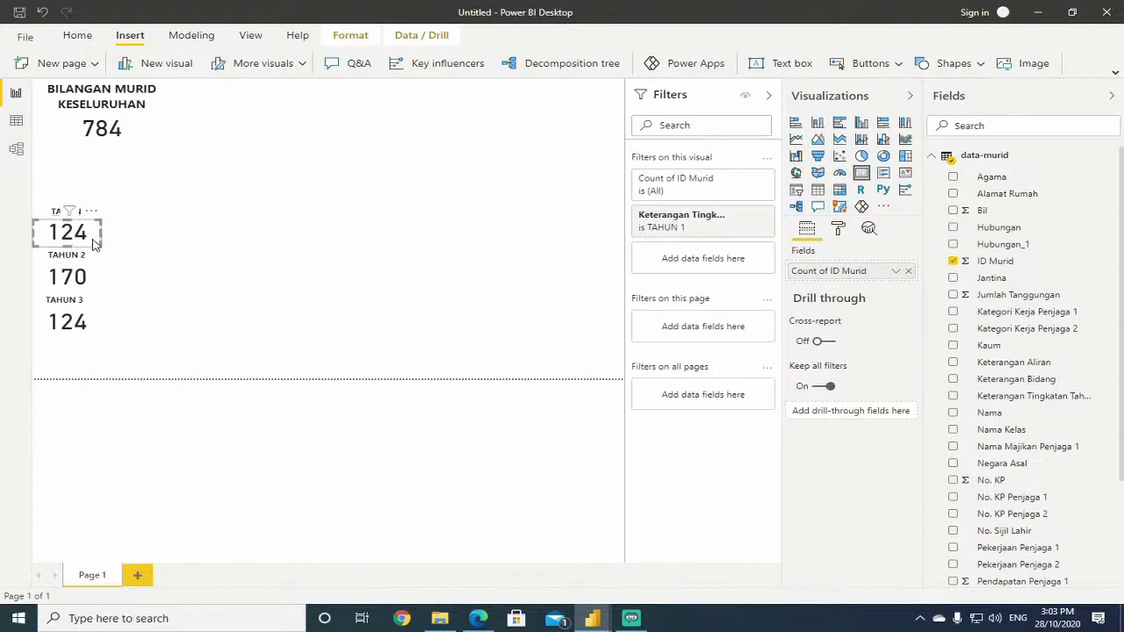
{"action": "left_click", "coordinate": [110, 148]}
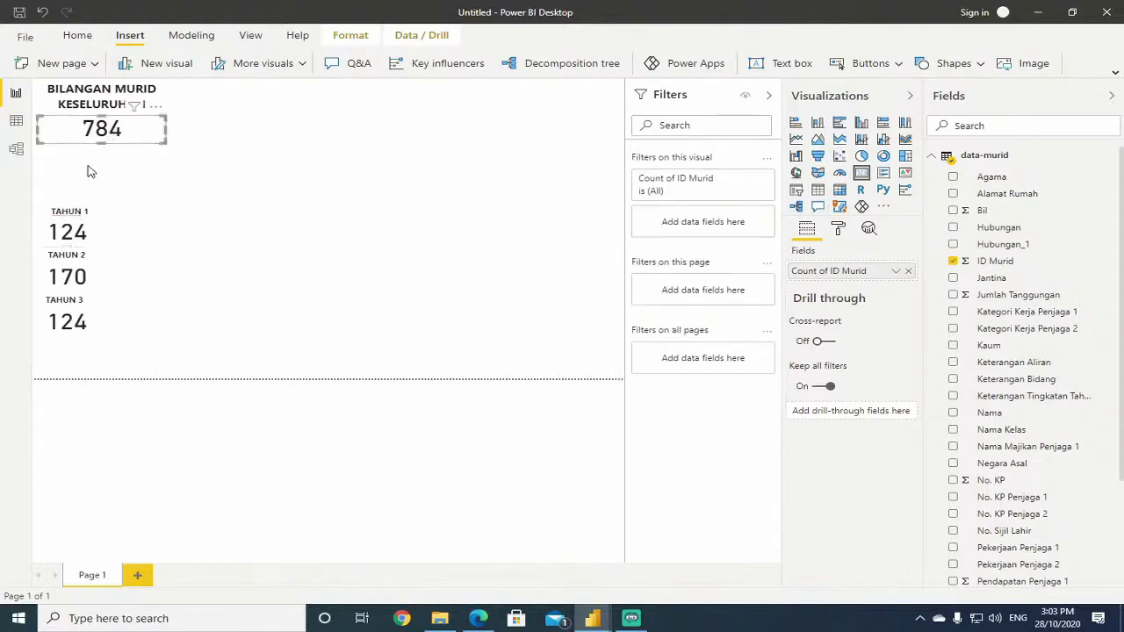
{"action": "left_click", "coordinate": [54, 236]}
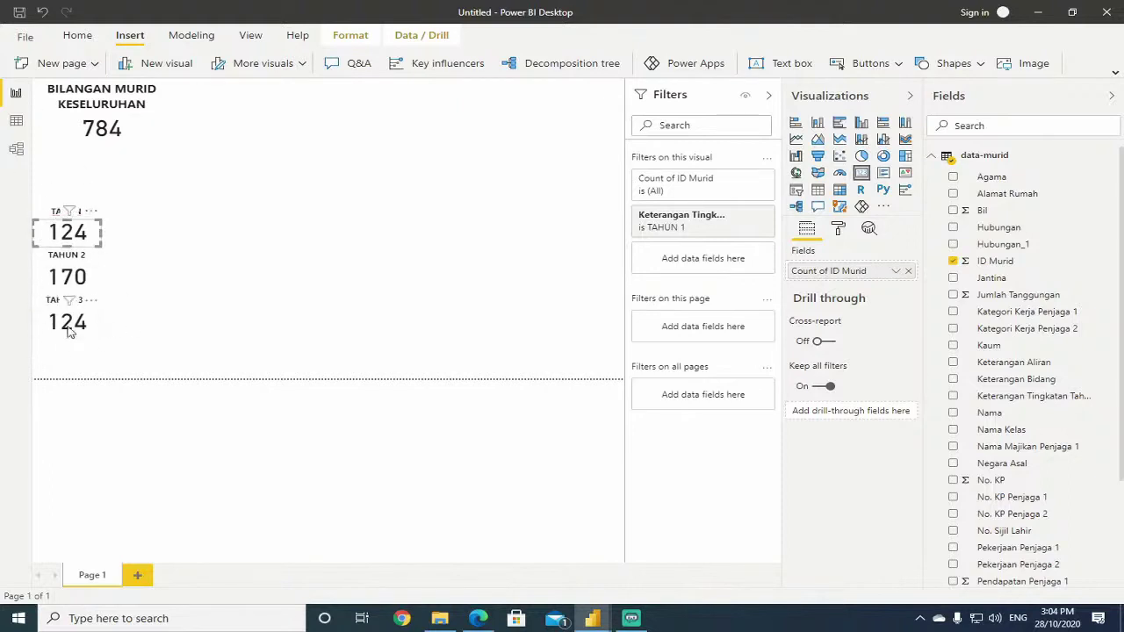
Place a copy of the TAHUN 3 text box in a second column, level with the TAHUN 1 label, and narrow it slightly.
{"action": "left_click", "coordinate": [44, 305]}
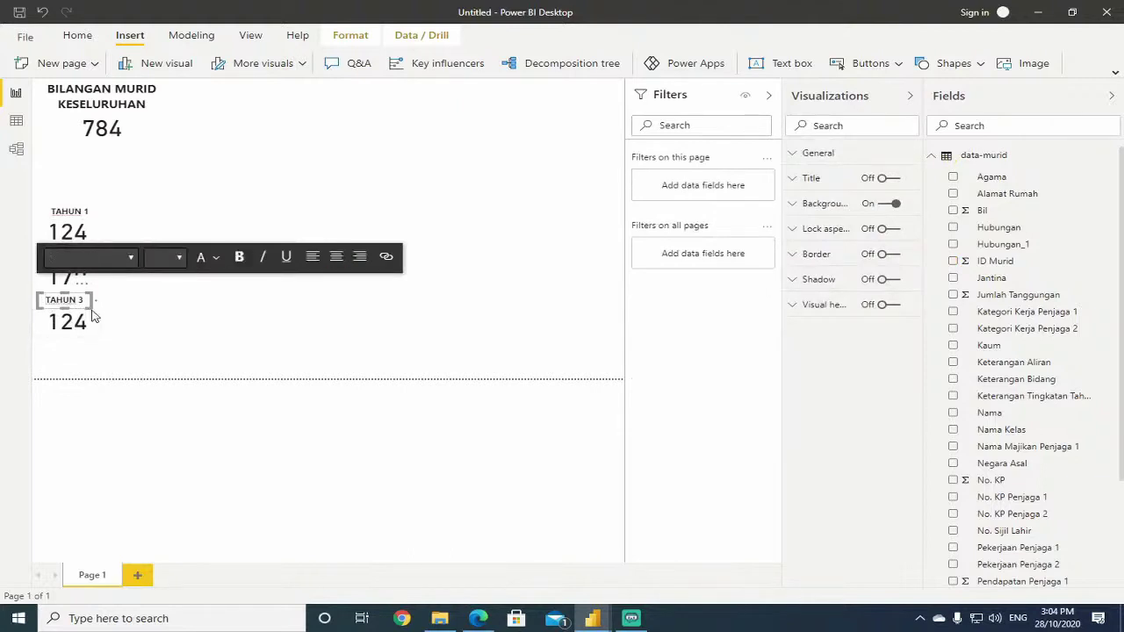
{"action": "left_click", "coordinate": [93, 314]}
{"action": "left_click", "coordinate": [90, 301]}
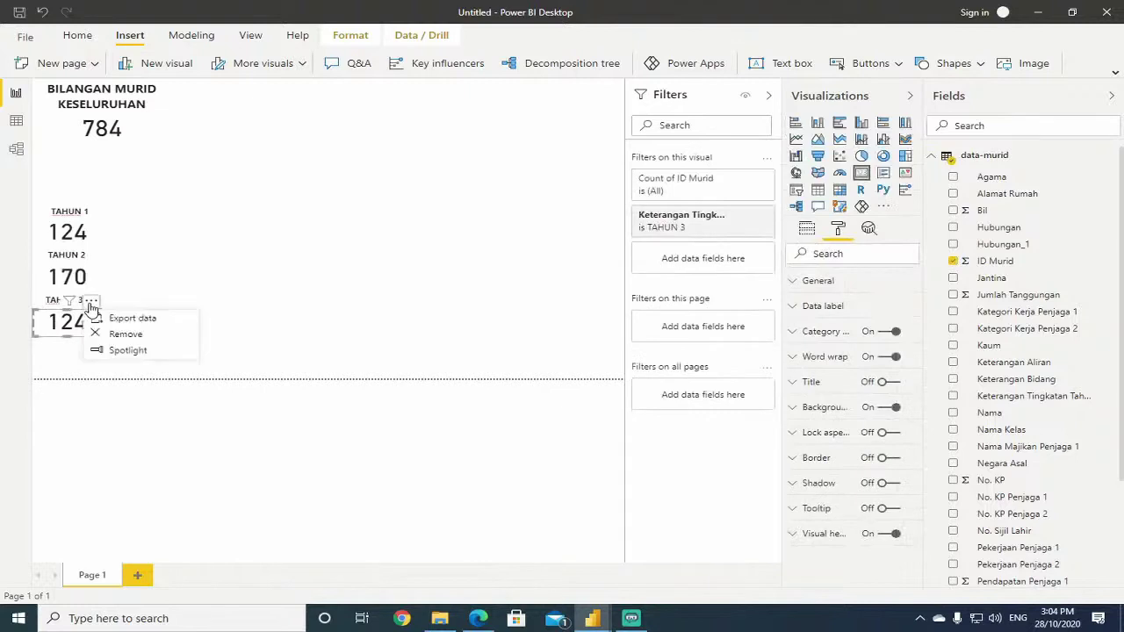
{"action": "left_click", "coordinate": [91, 302]}
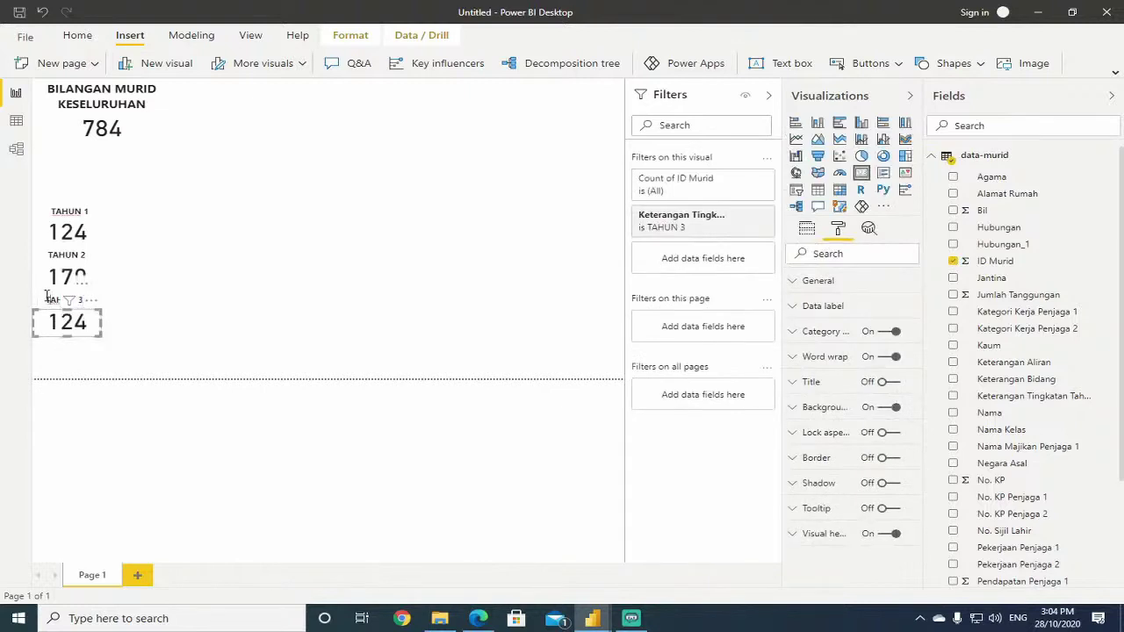
{"action": "left_click", "coordinate": [44, 299]}
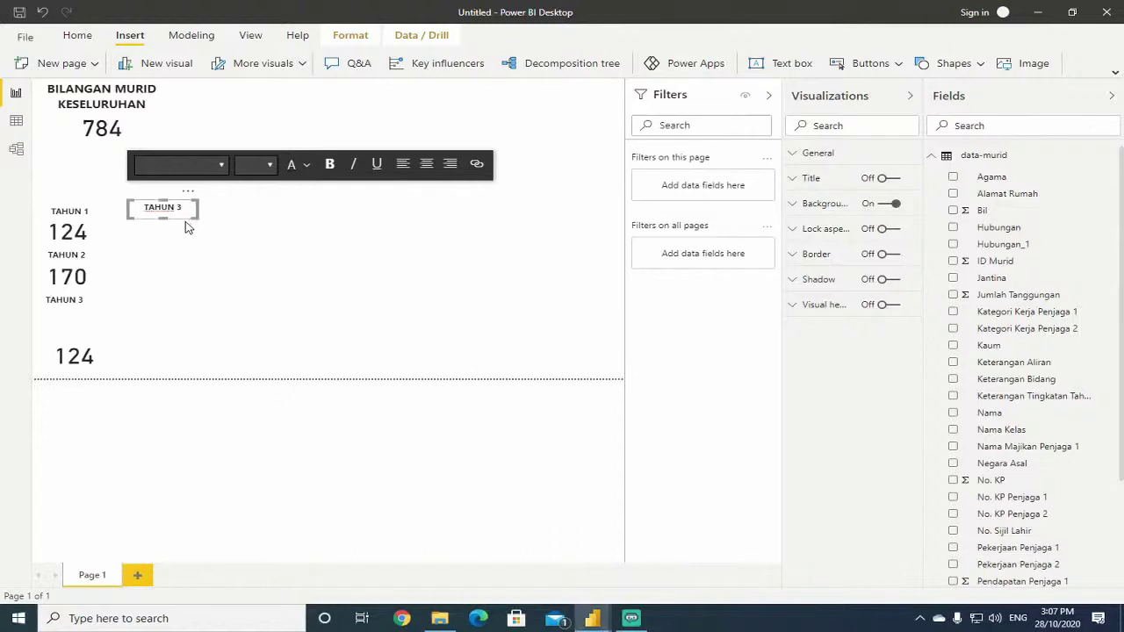
{"action": "left_click_drag", "start_coordinate": [189, 219], "coordinate": [181, 227]}
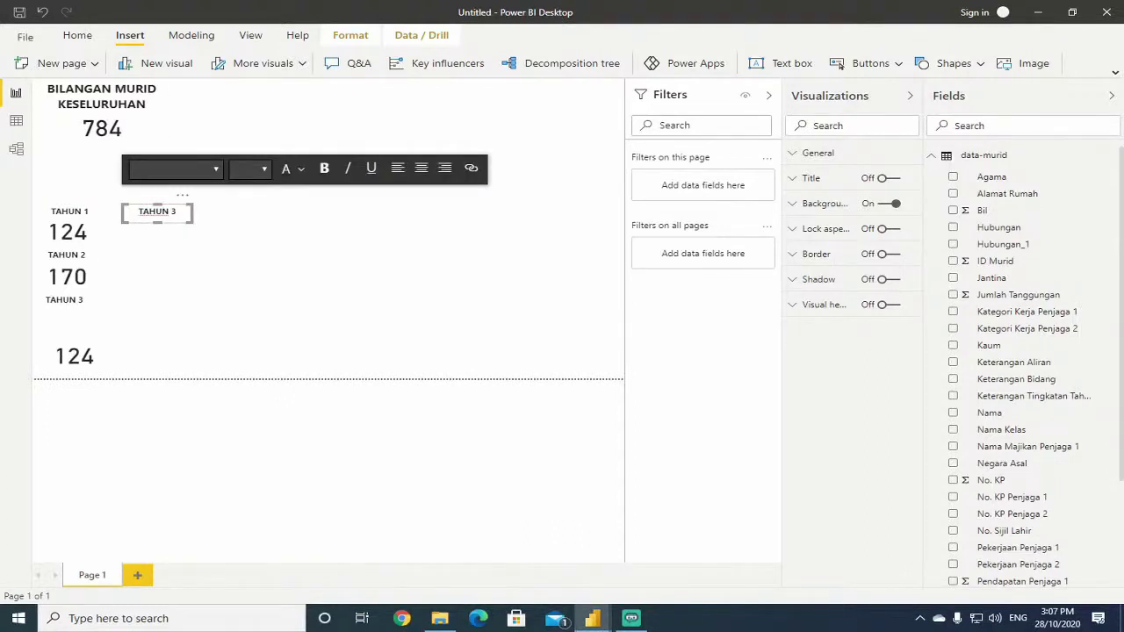
{"action": "left_click_drag", "start_coordinate": [191, 219], "coordinate": [184, 219]}
Move the TAHUN 3 count card back up under its label and place a copy under the duplicated label in the second column.
{"action": "left_click", "coordinate": [69, 368]}
{"action": "left_click_drag", "start_coordinate": [69, 367], "coordinate": [69, 332]}
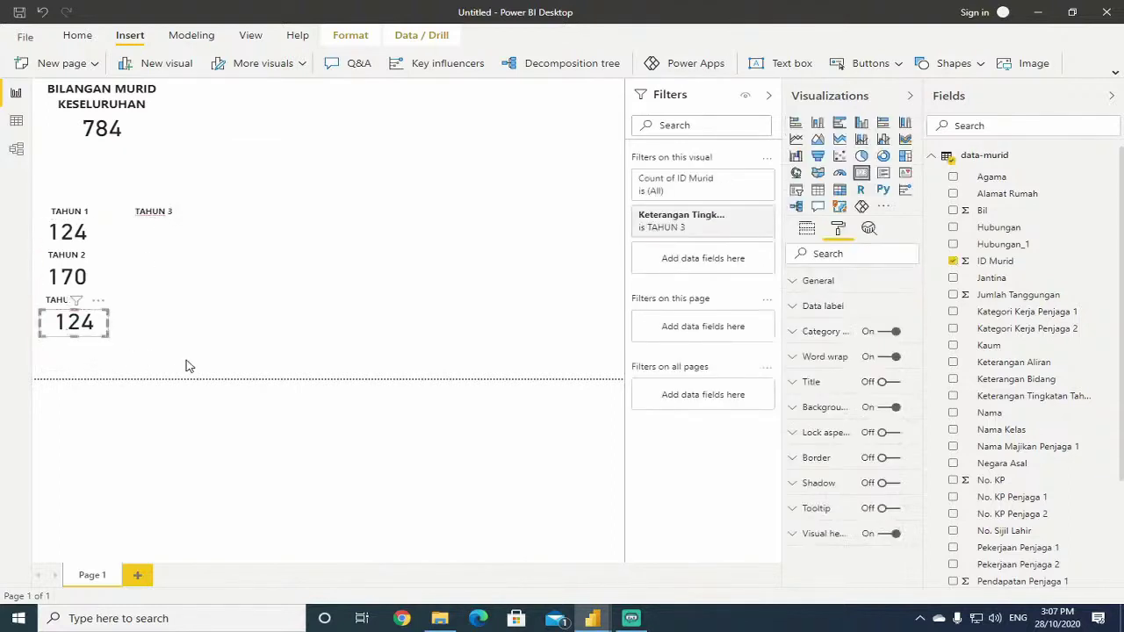
{"action": "key", "text": "ctrl+c"}
{"action": "key", "text": "ctrl+v"}
{"action": "left_click_drag", "start_coordinate": [100, 341], "coordinate": [172, 243]}
Change the text of the duplicated label beside TAHUN 1 to TAHUN 4.
{"action": "left_click", "coordinate": [174, 211]}
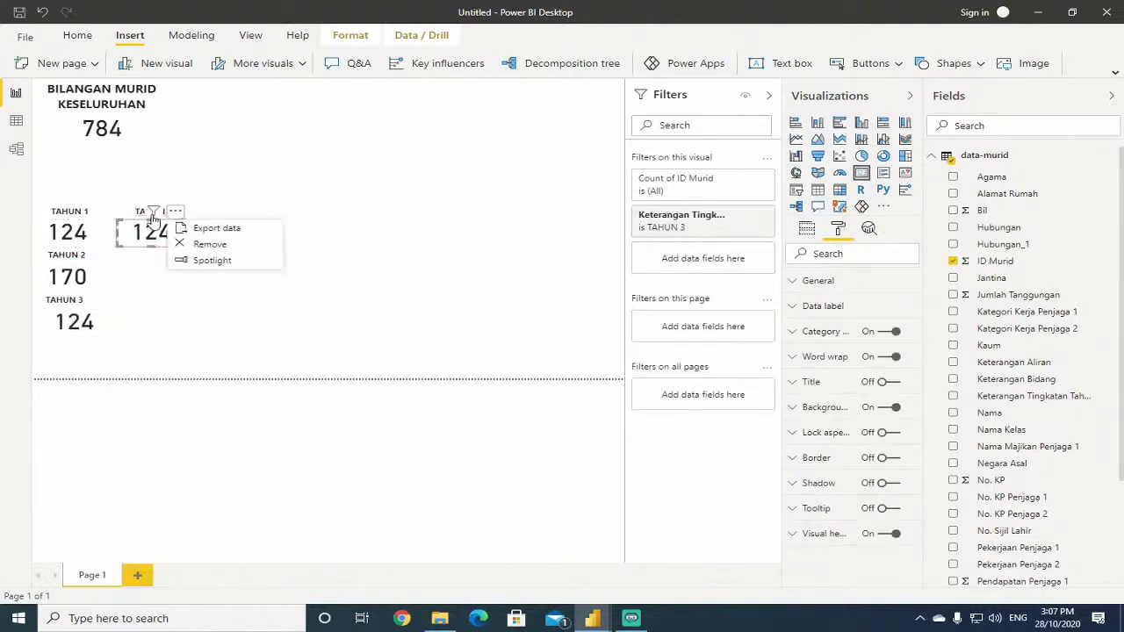
{"action": "left_click", "coordinate": [143, 217]}
{"action": "left_click", "coordinate": [145, 212]}
{"action": "double_click", "coordinate": [145, 211]}
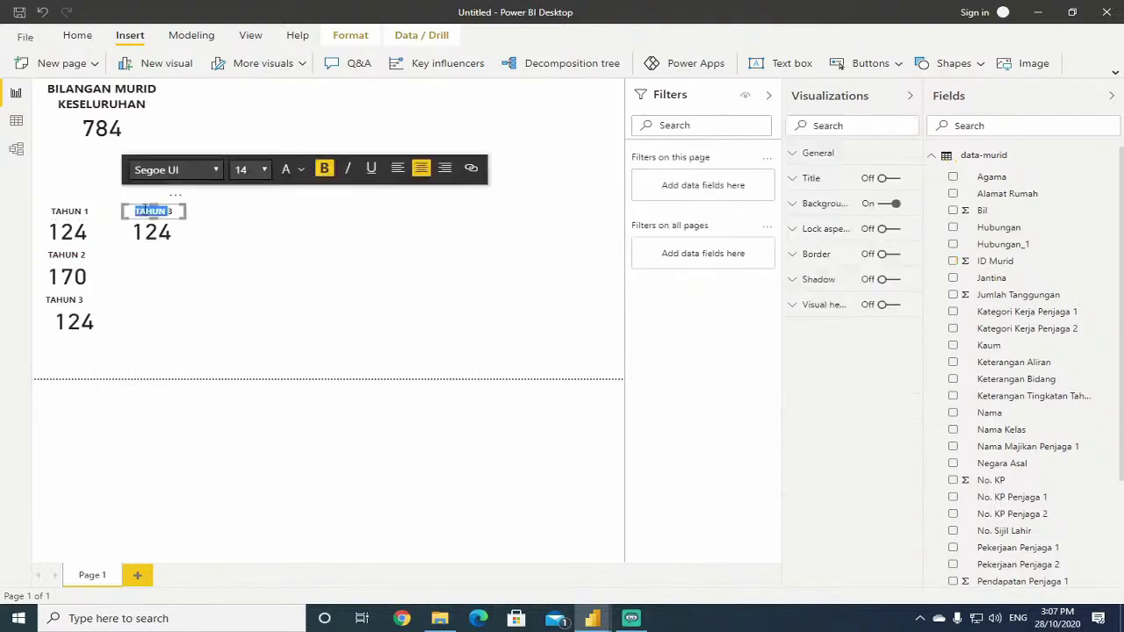
{"action": "left_click", "coordinate": [173, 212]}
{"action": "key", "text": "BackSpace"}
{"action": "type", "text": "4"}
{"action": "left_click", "coordinate": [162, 288]}
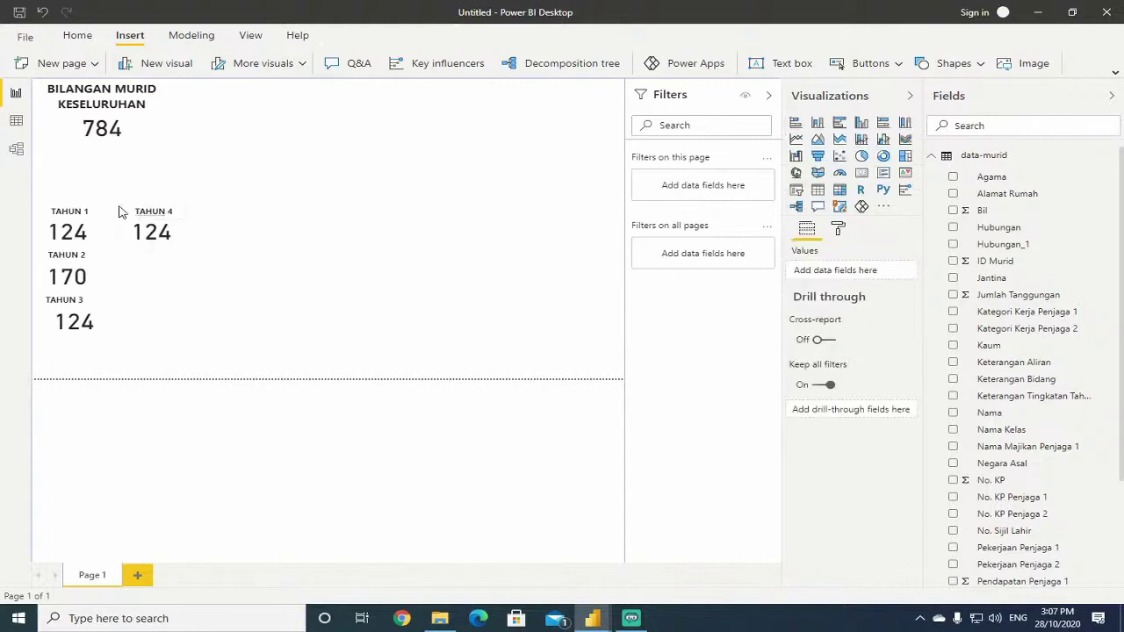
Place two copies of the TAHUN 4 count card below it, level with the TAHUN 2 and TAHUN 3 cards.
{"action": "left_click", "coordinate": [137, 212]}
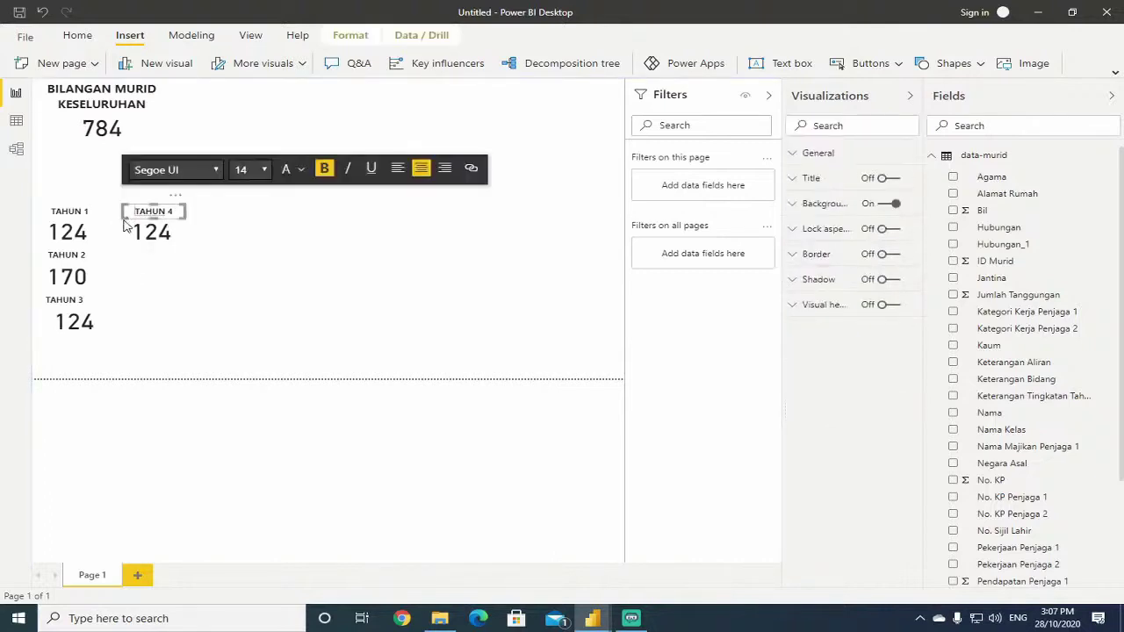
{"action": "left_click", "coordinate": [124, 224]}
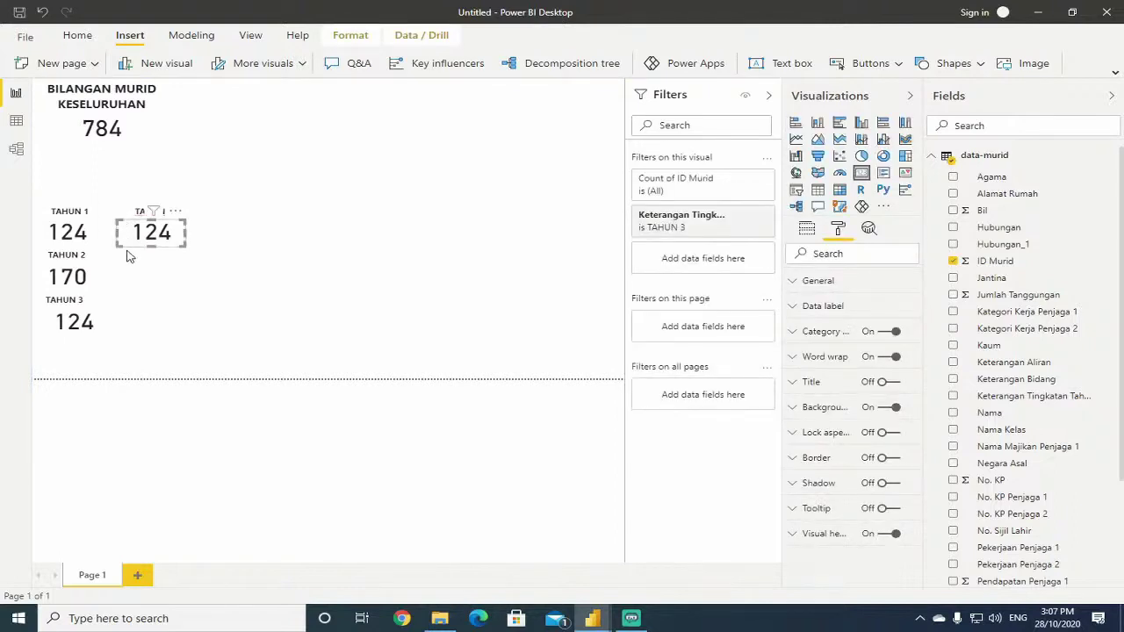
{"action": "left_click_drag", "start_coordinate": [140, 247], "coordinate": [139, 309]}
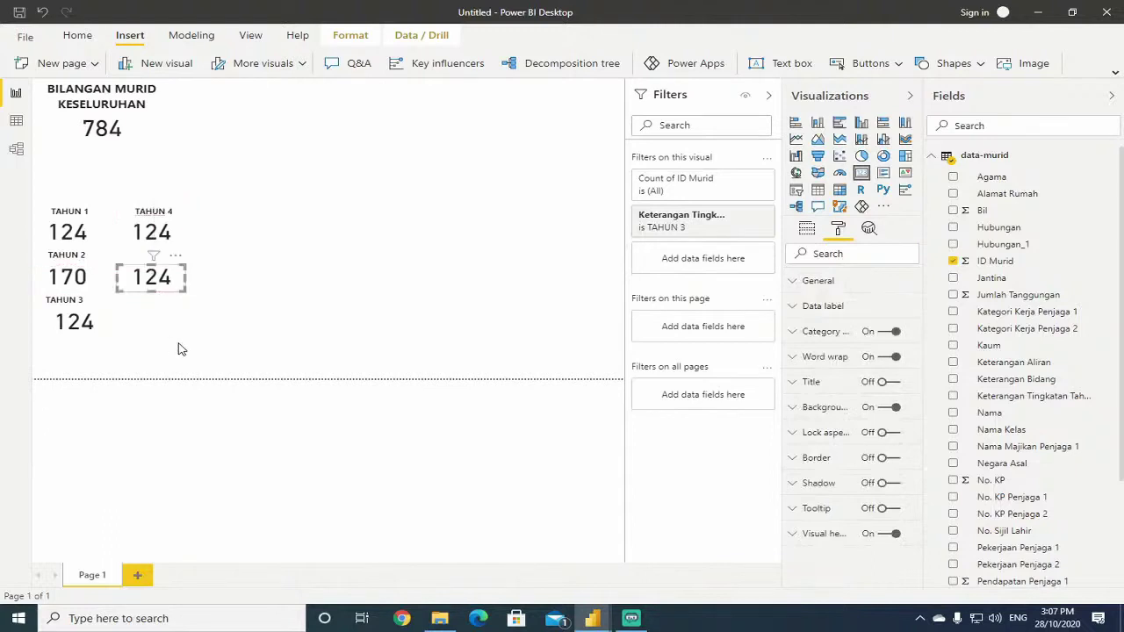
{"action": "left_click", "coordinate": [178, 350]}
{"action": "left_click_drag", "start_coordinate": [140, 239], "coordinate": [137, 325]}
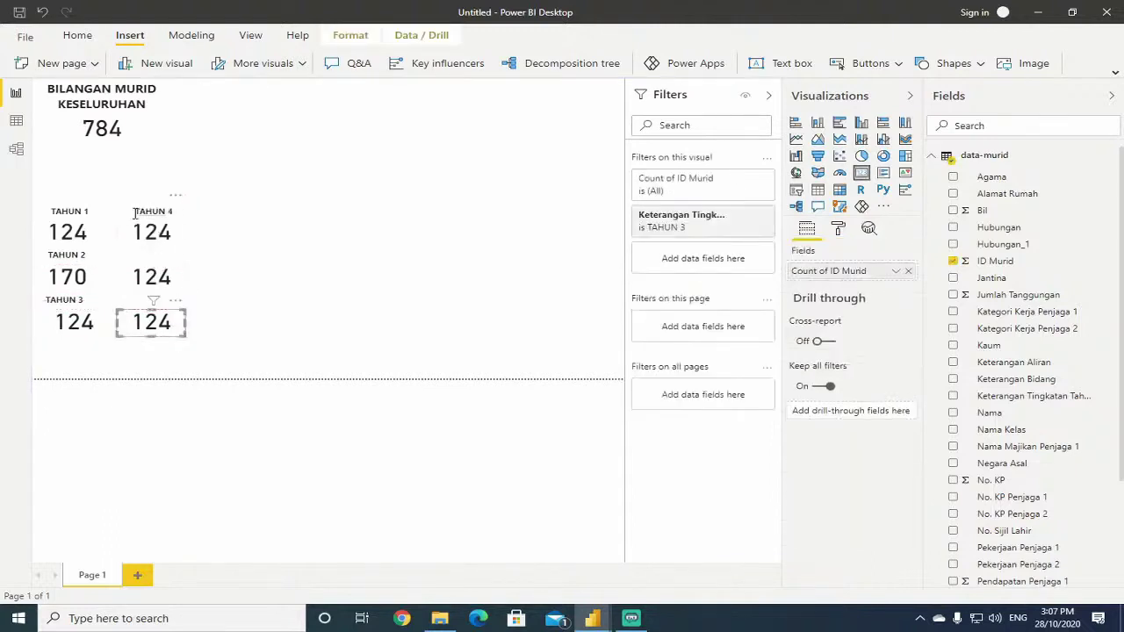
Place a copy of the TAHUN 4 text box above the second column's middle count card and change its text to TAHUN 5.
{"action": "left_click", "coordinate": [135, 213]}
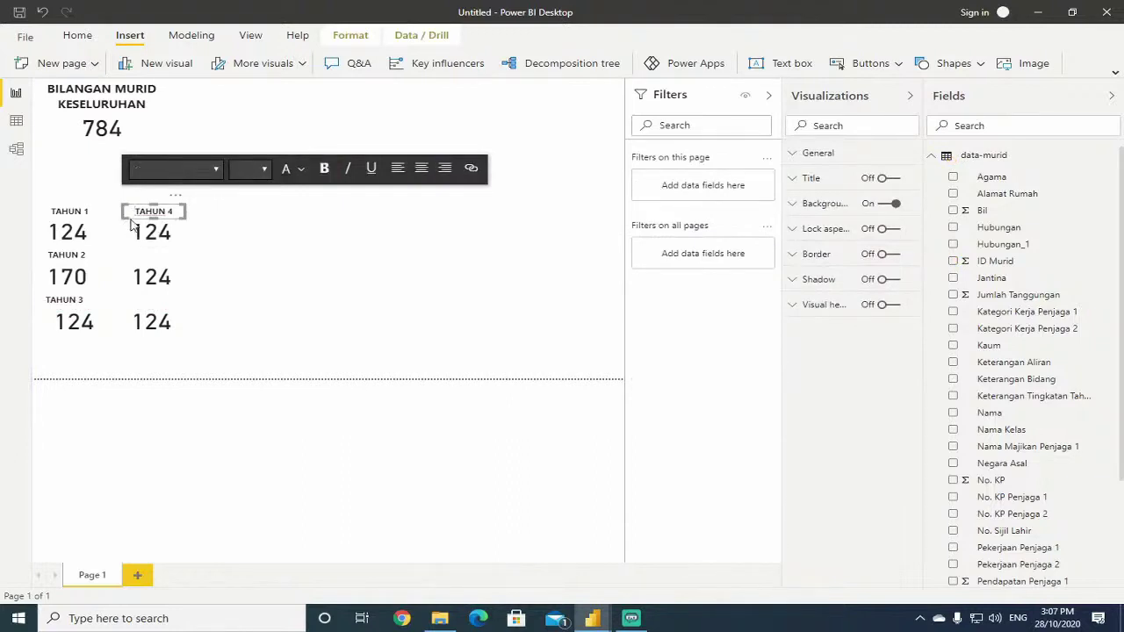
{"action": "left_click_drag", "start_coordinate": [130, 225], "coordinate": [134, 229]}
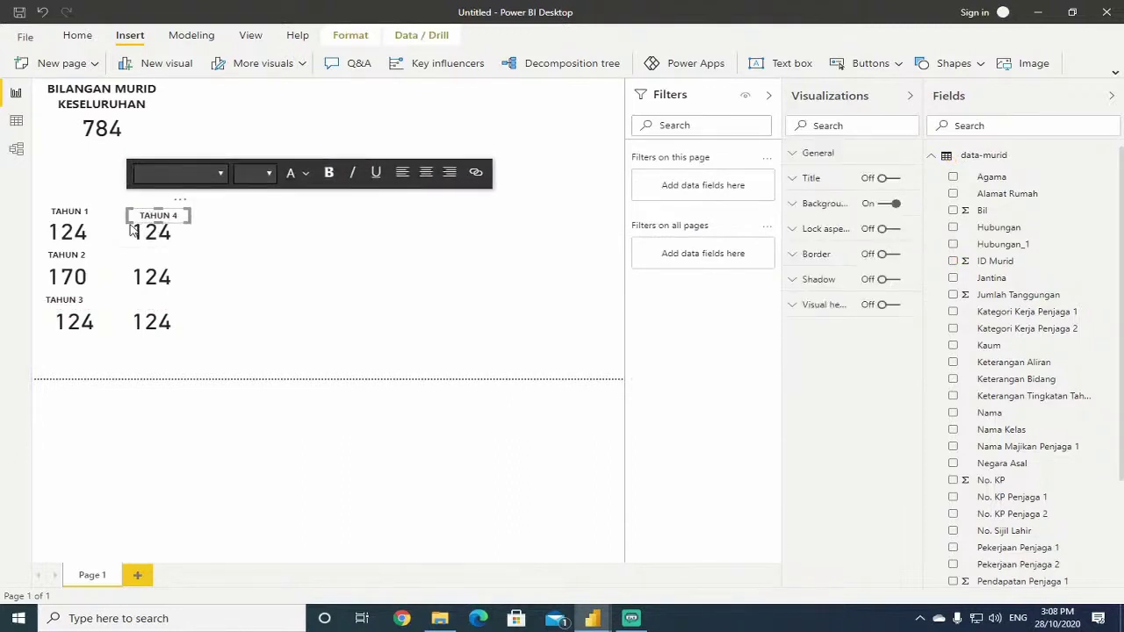
{"action": "mouse_move", "coordinate": [191, 230]}
{"action": "left_mouse_down"}
{"action": "mouse_move", "coordinate": [185, 268]}
{"action": "mouse_move", "coordinate": [176, 225]}
{"action": "left_mouse_up"}
{"action": "left_click", "coordinate": [184, 223]}
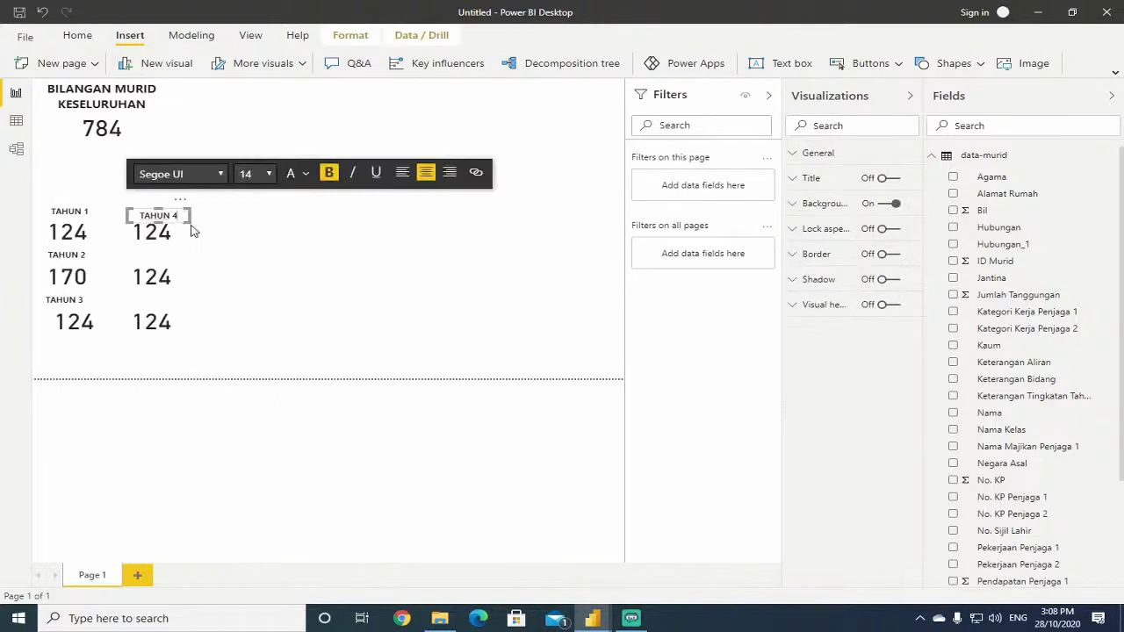
{"action": "key", "text": "ctrl+c"}
{"action": "key", "text": "ctrl+v"}
{"action": "left_click_drag", "start_coordinate": [186, 227], "coordinate": [180, 255]}
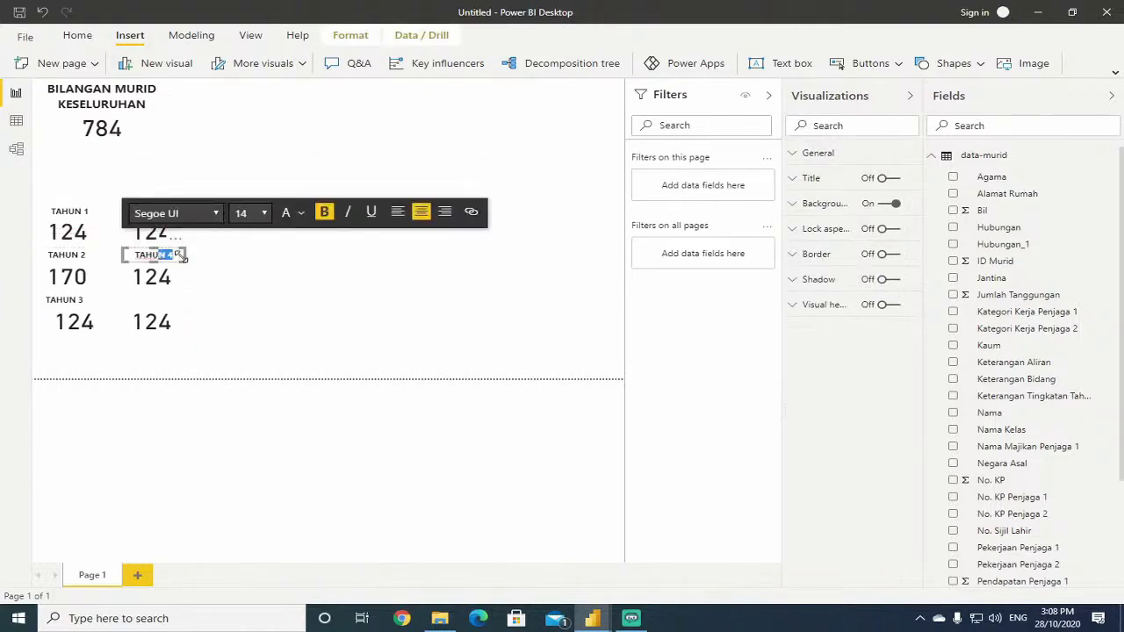
{"action": "type", "text": "N 5"}
{"action": "left_click", "coordinate": [198, 308]}
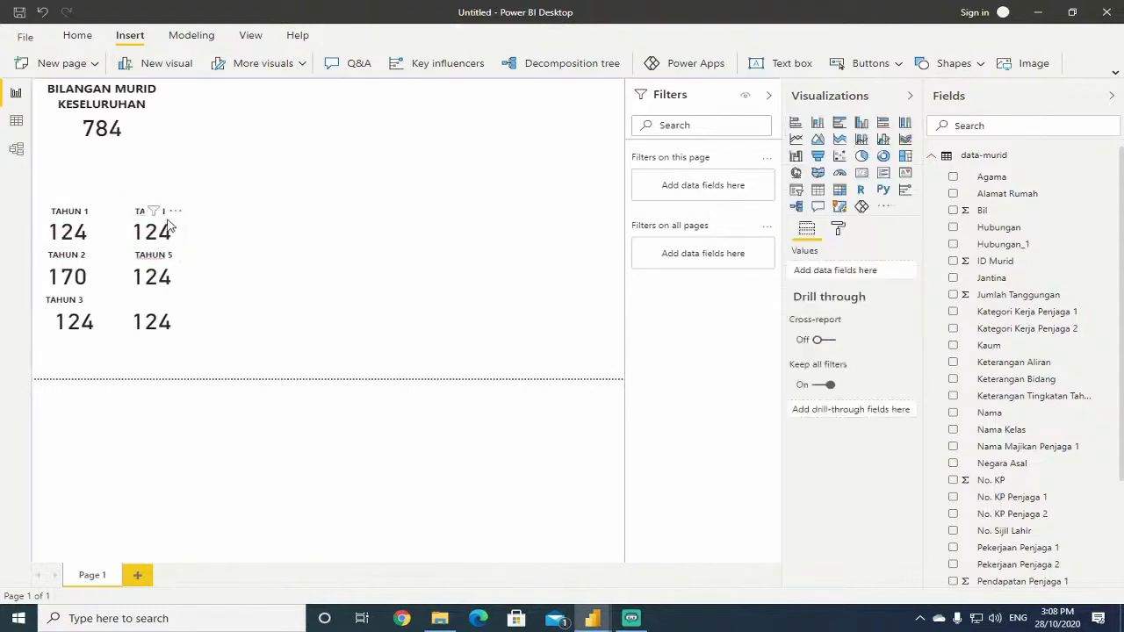
Place another copy of the TAHUN 4 text box above the second column's lowest count card and change its text to TAHUN 6.
{"action": "left_click", "coordinate": [139, 216]}
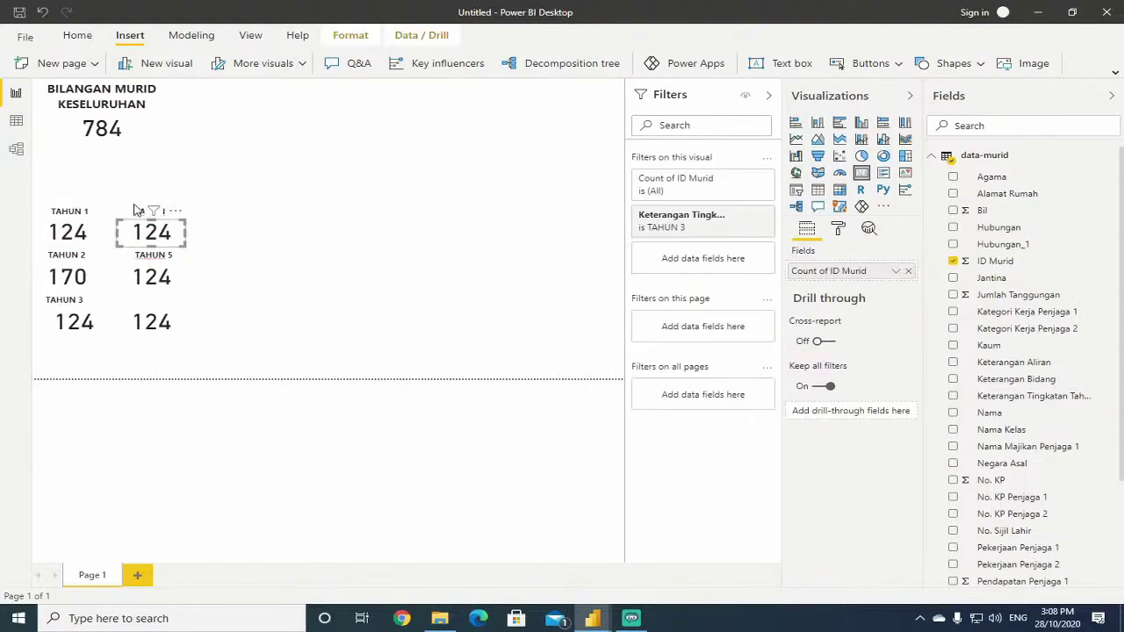
{"action": "left_click", "coordinate": [133, 211]}
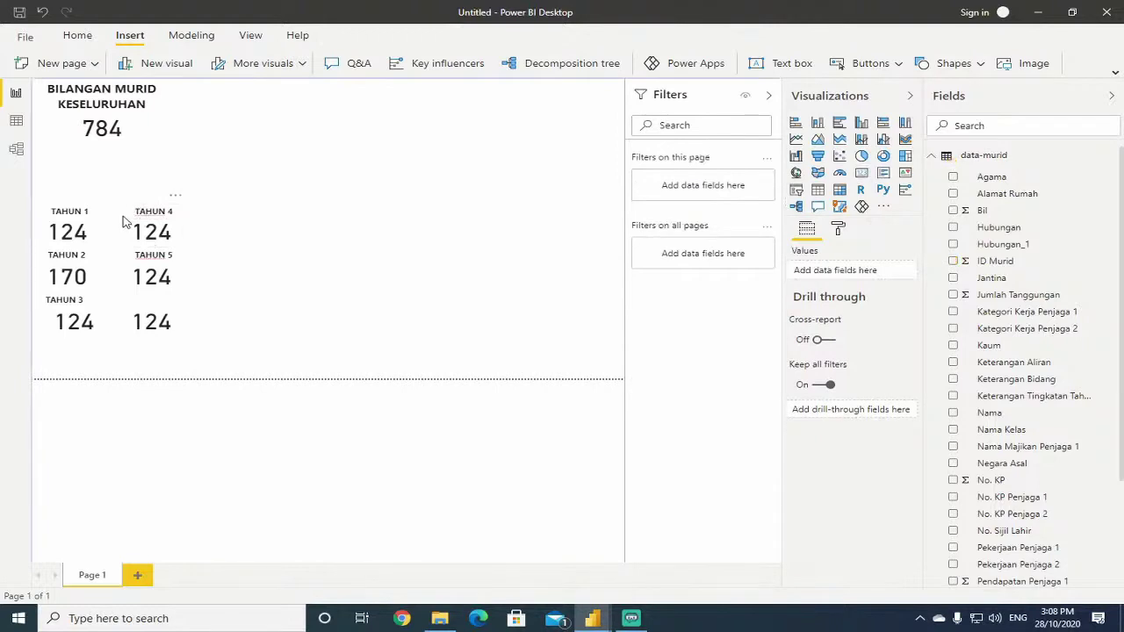
{"action": "left_click", "coordinate": [123, 214]}
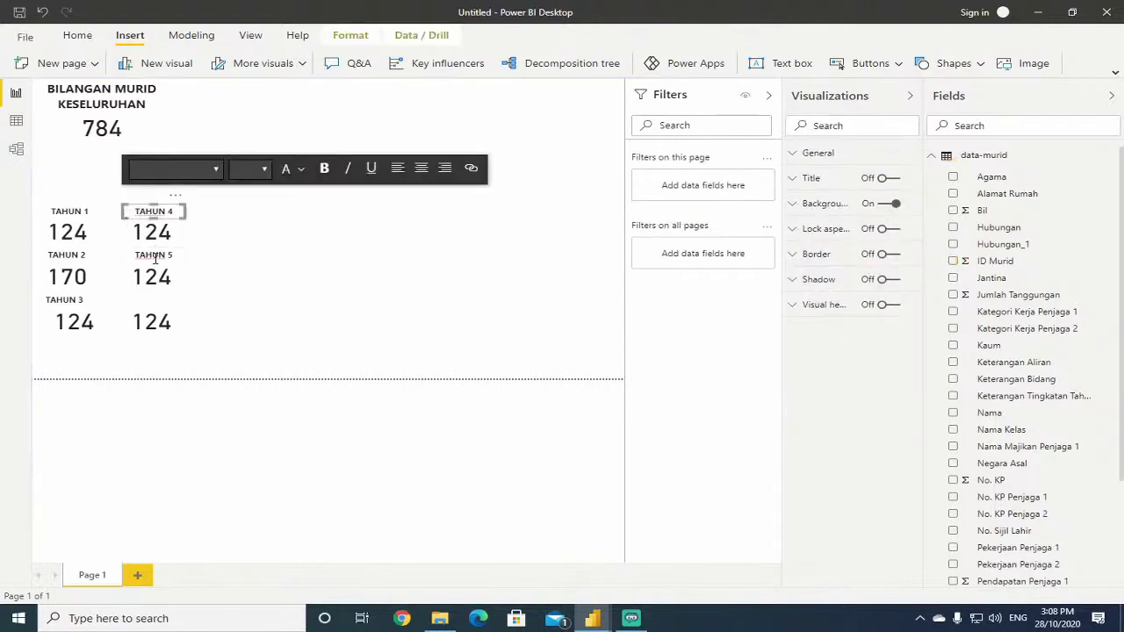
{"action": "left_click_drag", "start_coordinate": [134, 227], "coordinate": [138, 231]}
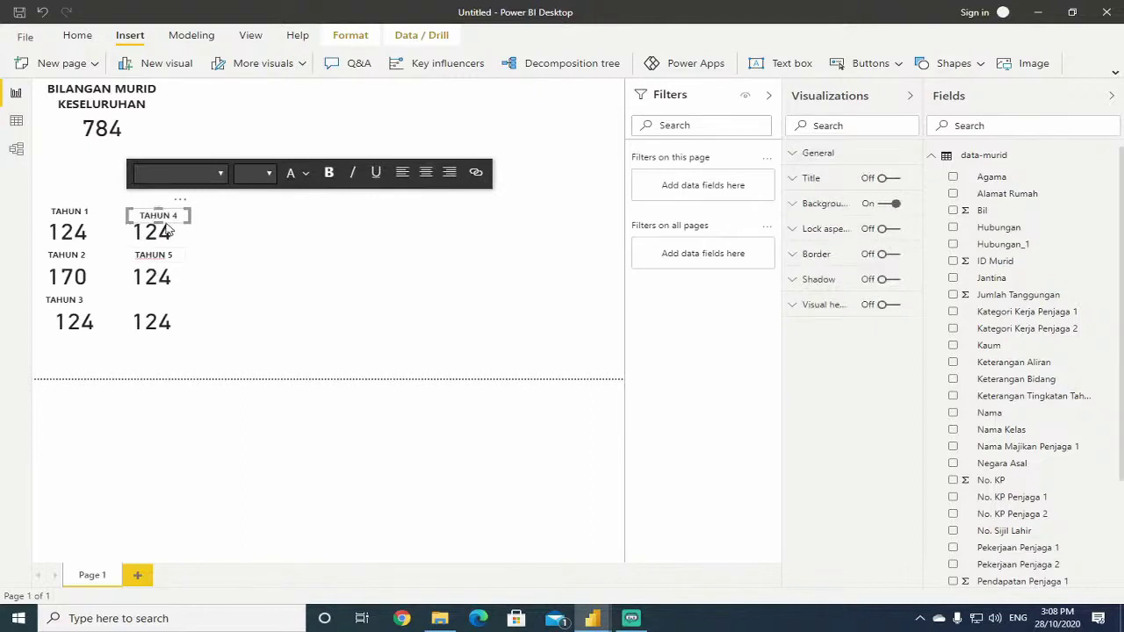
{"action": "left_click_drag", "start_coordinate": [180, 227], "coordinate": [173, 312]}
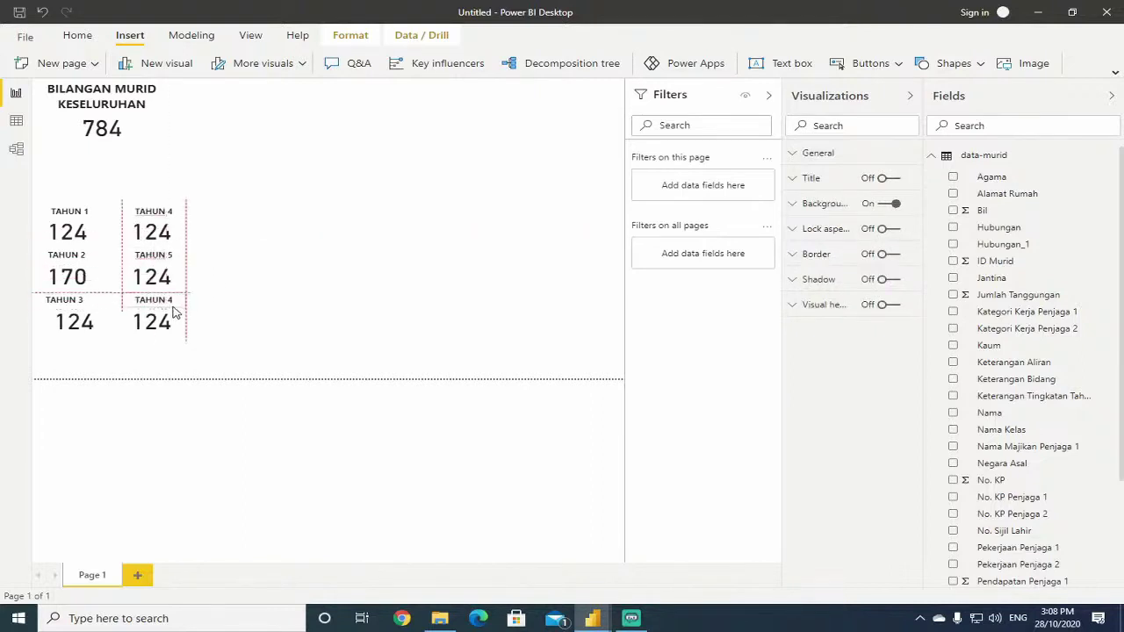
{"action": "left_click", "coordinate": [174, 301]}
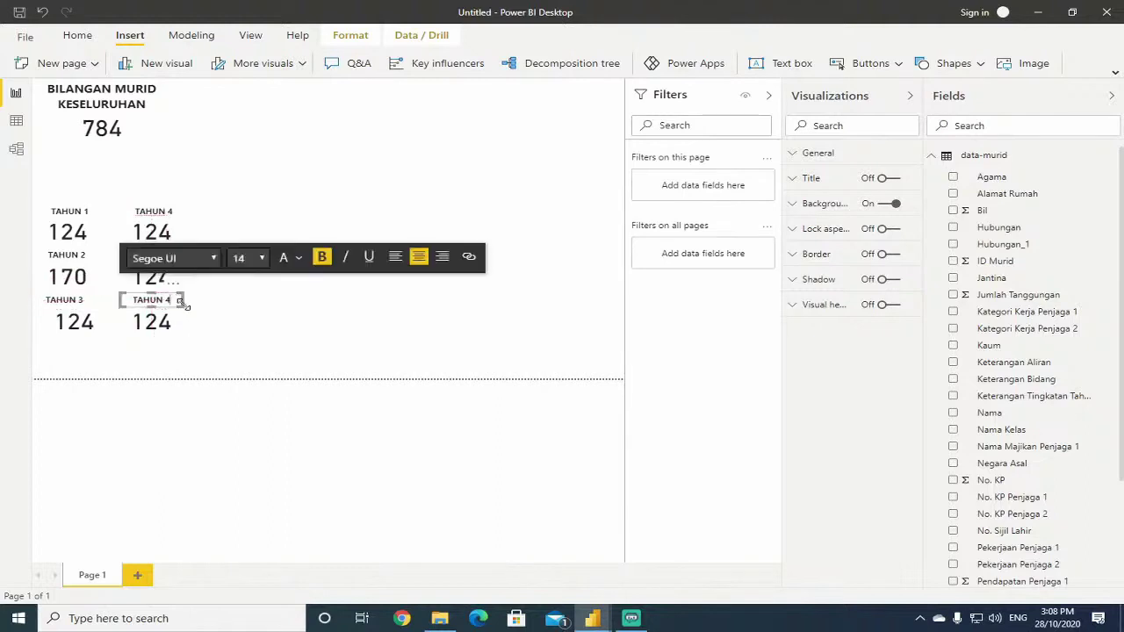
{"action": "key", "text": "BackSpace"}
{"action": "type", "text": "6"}
{"action": "left_click", "coordinate": [212, 362]}
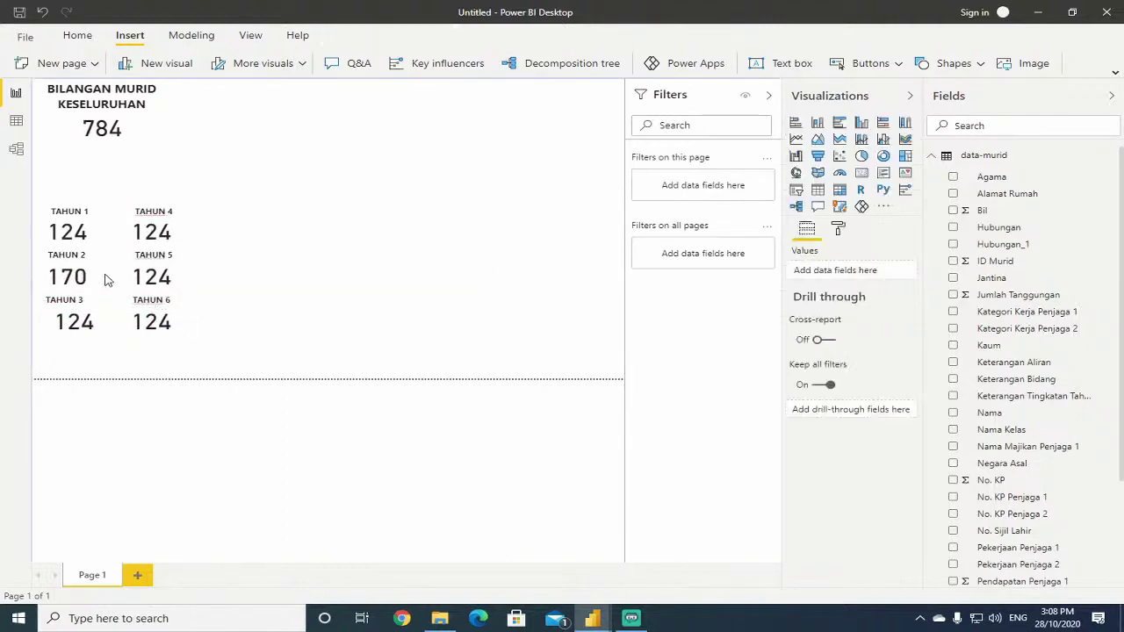
Change the Keterangan Tingkatan filter of the count card under the TAHUN 4 label to TAHUN 4 only.
{"action": "left_click", "coordinate": [147, 233]}
{"action": "left_click", "coordinate": [735, 216]}
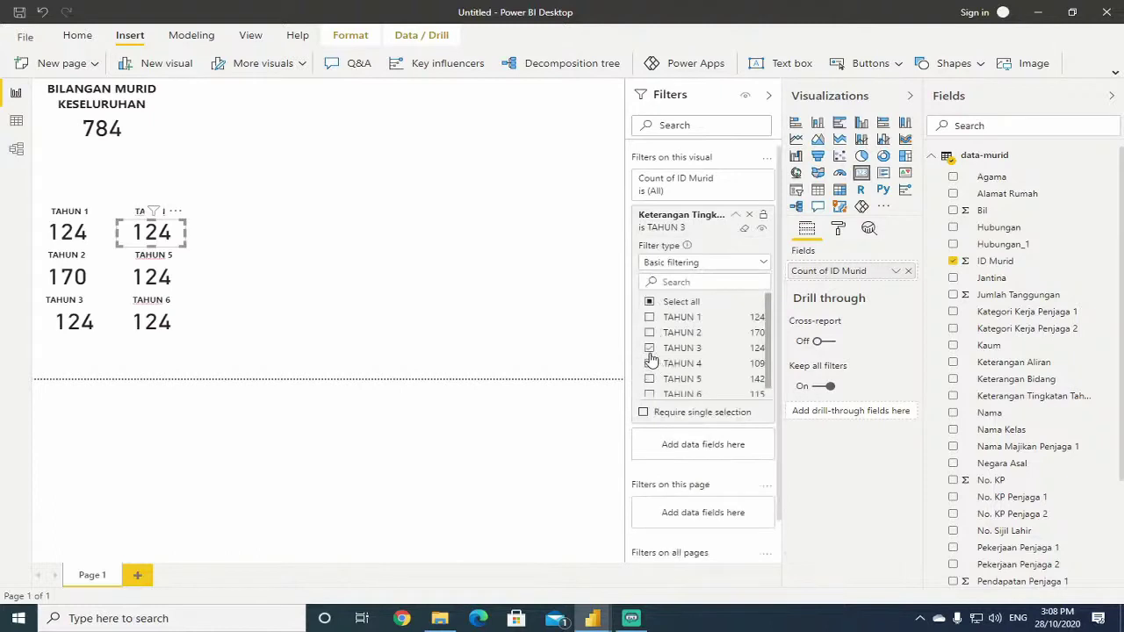
{"action": "left_click", "coordinate": [650, 349]}
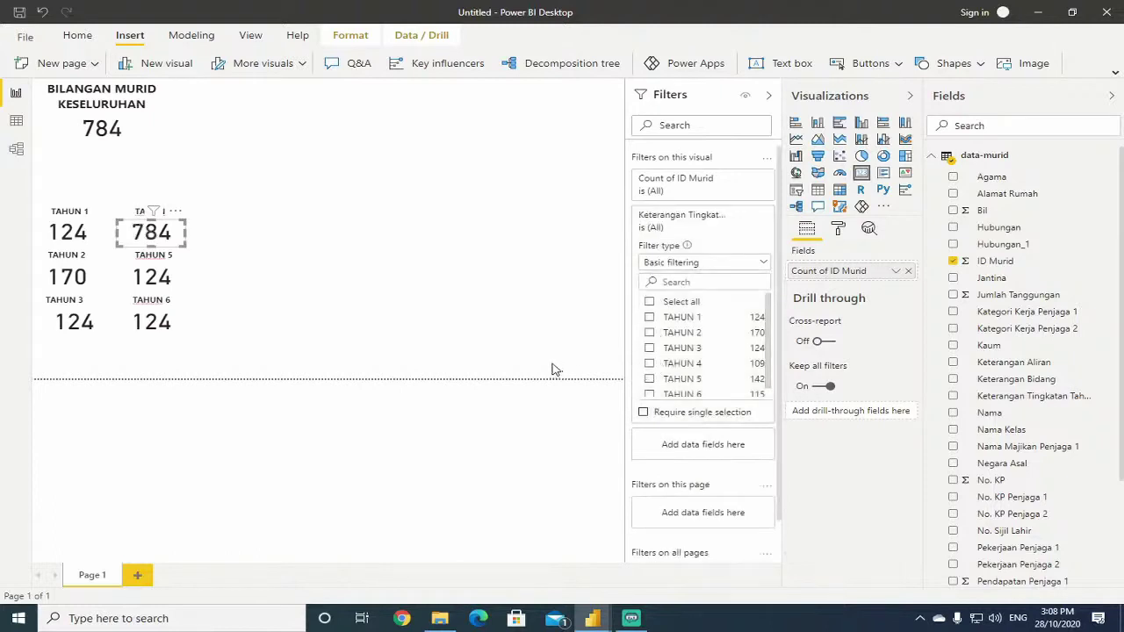
{"action": "left_click", "coordinate": [649, 364]}
Filter the count card under the TAHUN 5 label to TAHUN 5 only.
{"action": "left_click", "coordinate": [163, 280]}
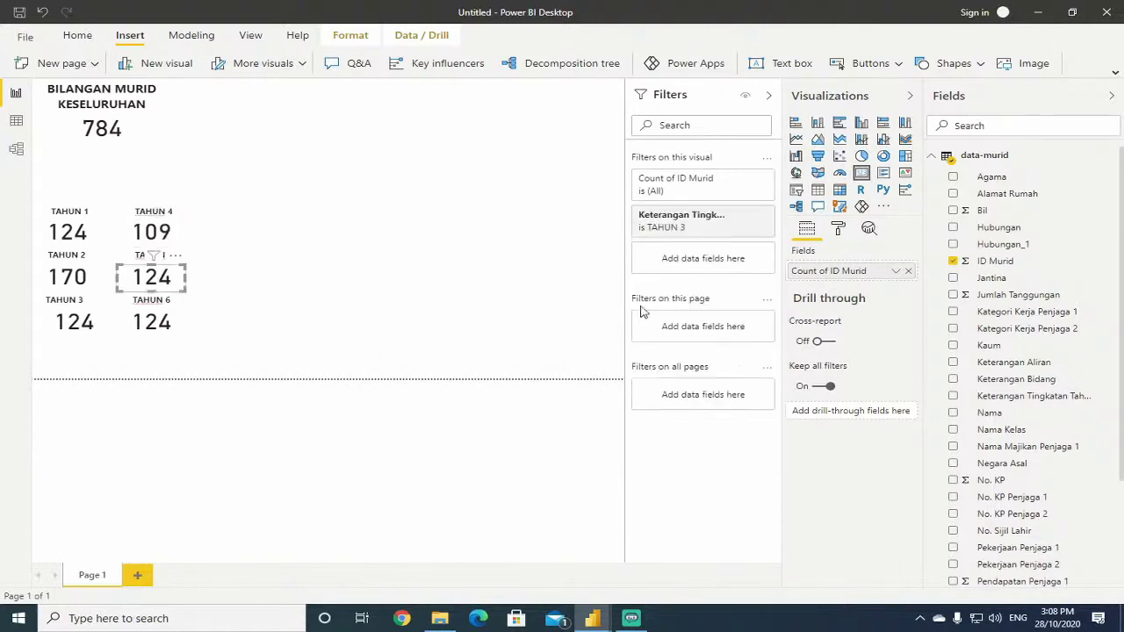
{"action": "left_click", "coordinate": [735, 216]}
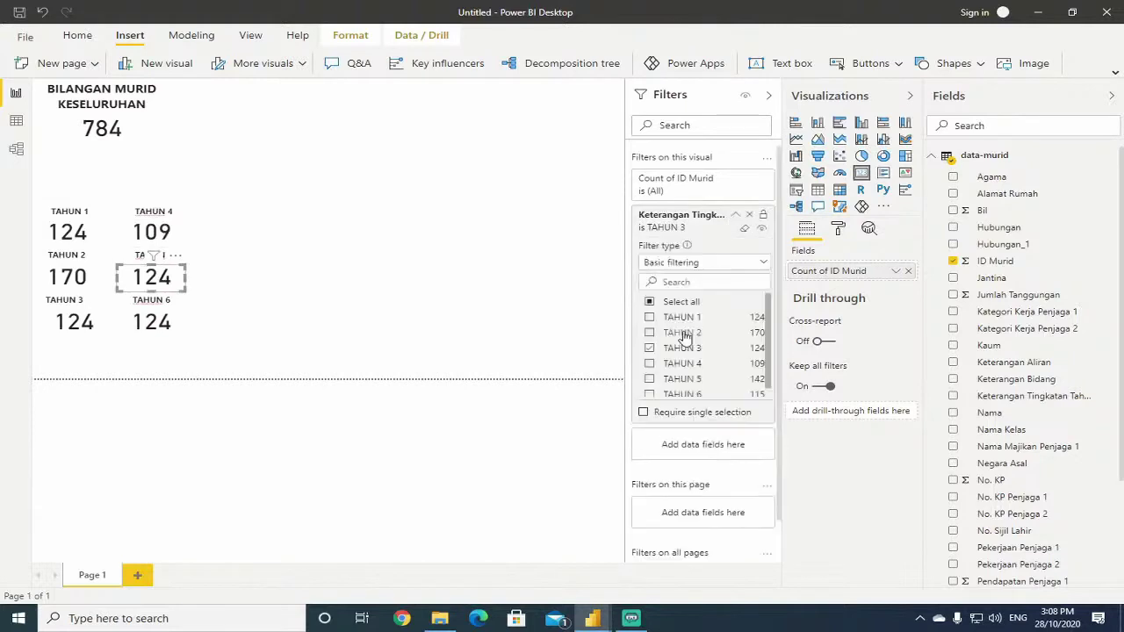
{"action": "left_click", "coordinate": [650, 348]}
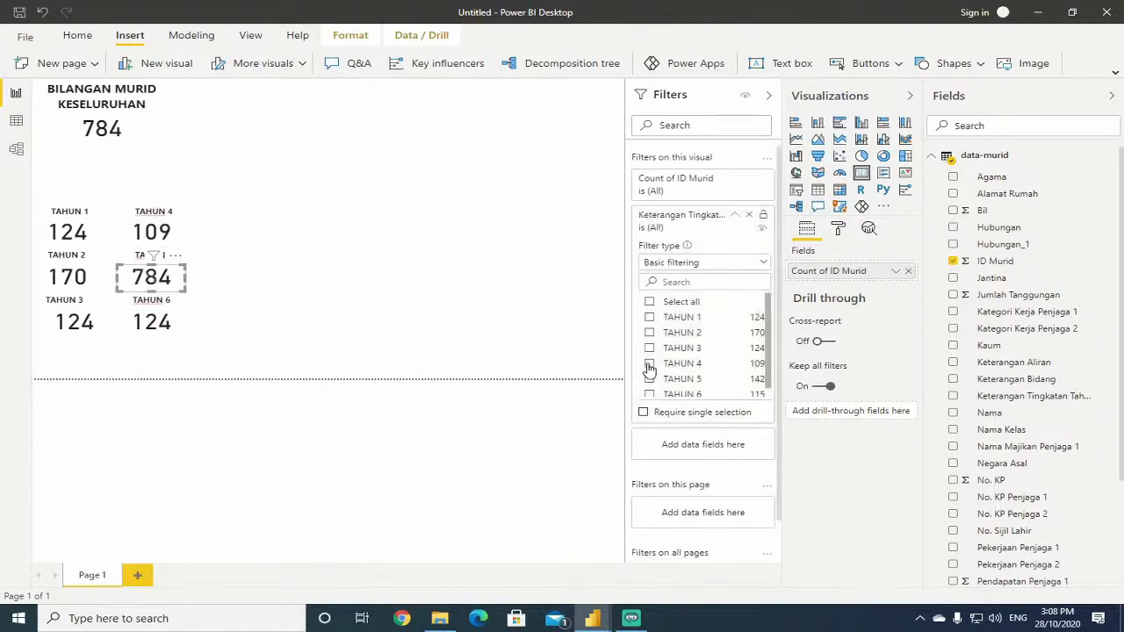
{"action": "left_click", "coordinate": [650, 364]}
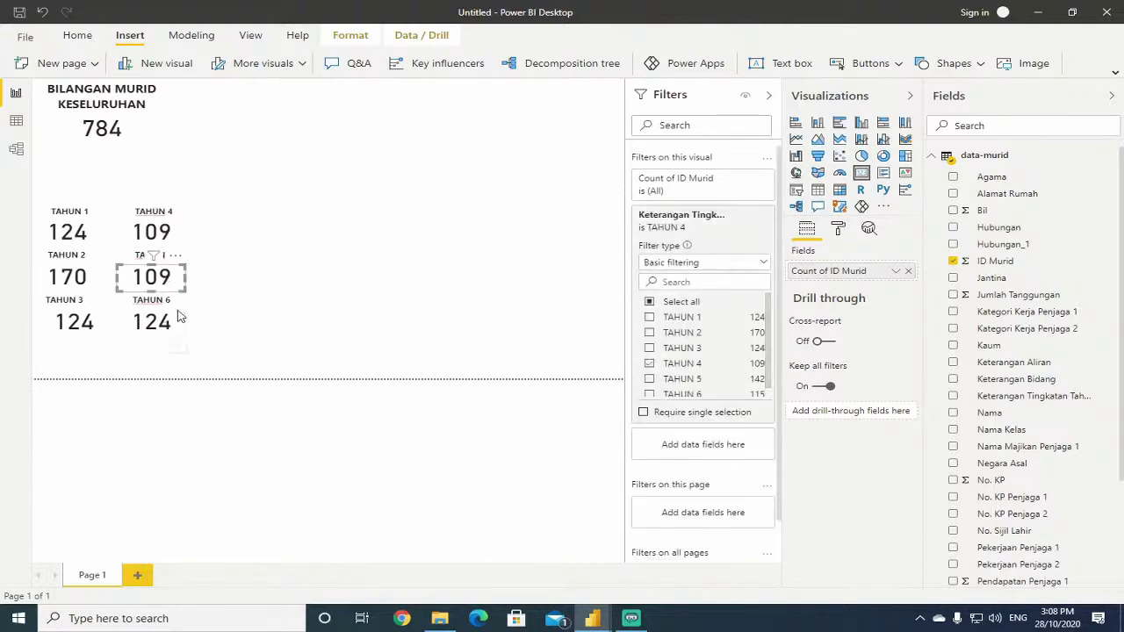
{"action": "left_click", "coordinate": [650, 378]}
{"action": "left_click", "coordinate": [650, 364]}
{"action": "left_click", "coordinate": [178, 243]}
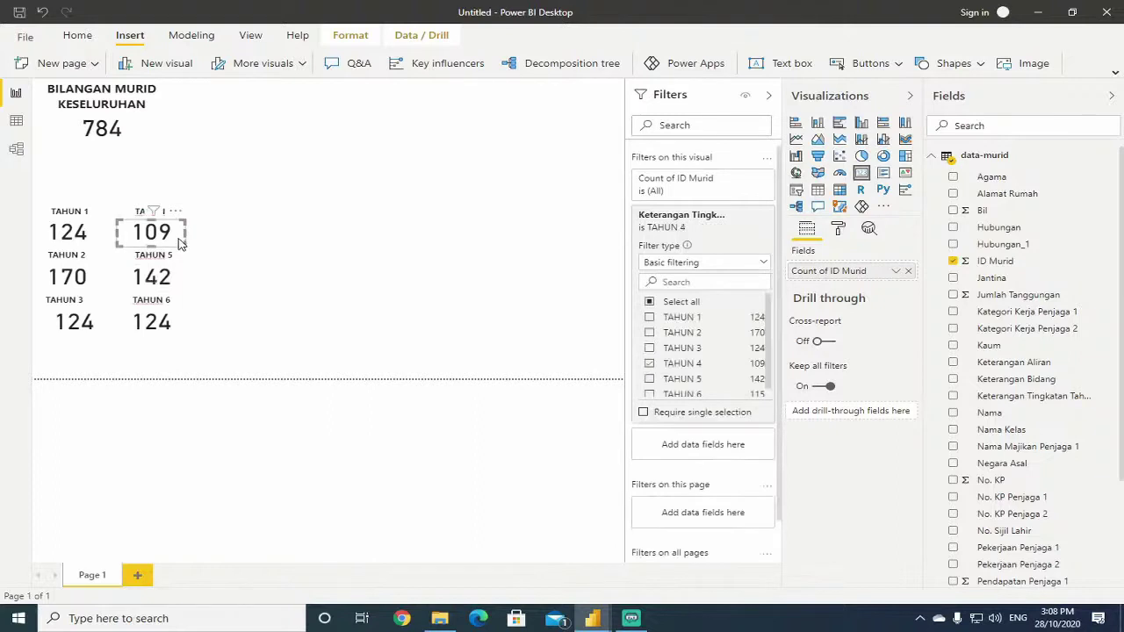
{"action": "left_click", "coordinate": [162, 285]}
Filter the count card under the TAHUN 6 label to TAHUN 6 only and deselect the card.
{"action": "left_click", "coordinate": [158, 325]}
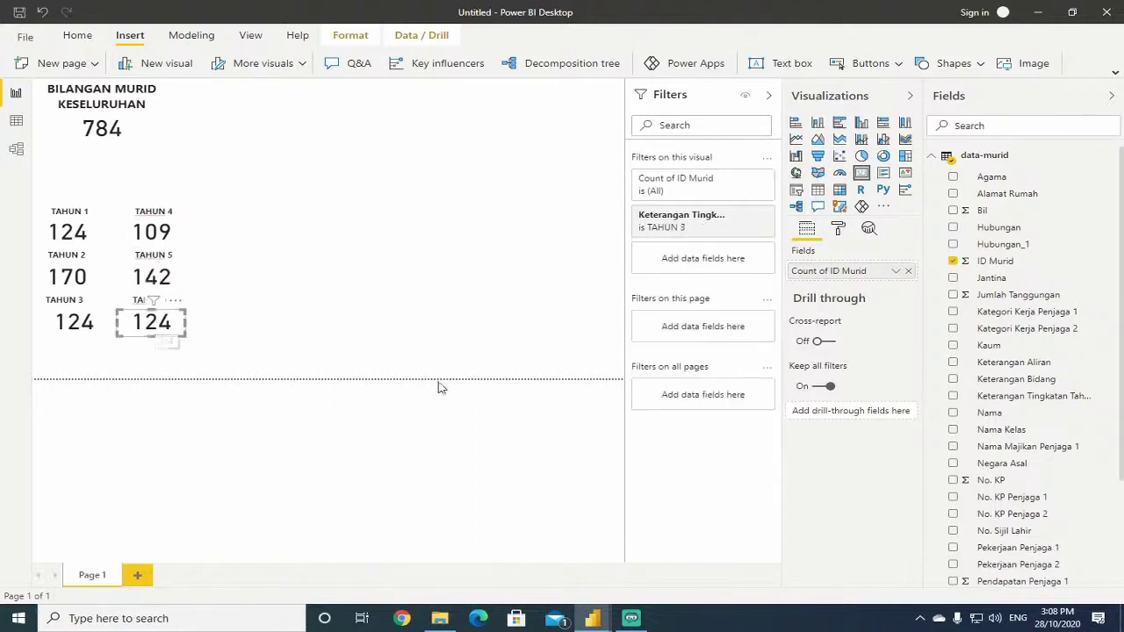
{"action": "left_click", "coordinate": [735, 215]}
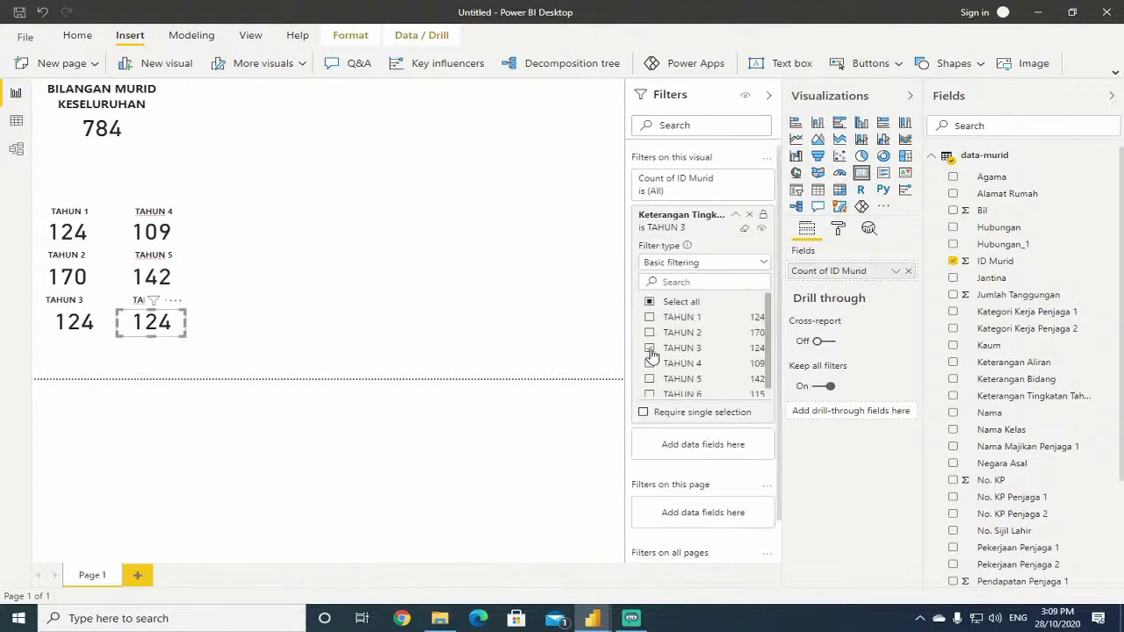
{"action": "left_click", "coordinate": [651, 350]}
{"action": "left_click", "coordinate": [650, 394]}
{"action": "left_click", "coordinate": [198, 349]}
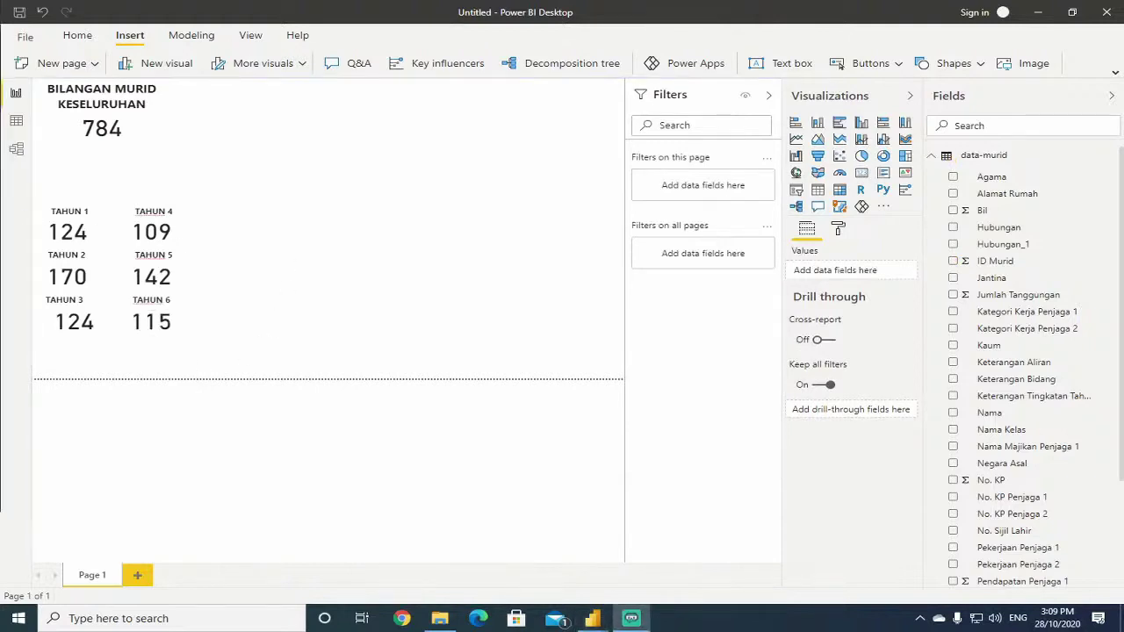
{"action": "left_click", "coordinate": [402, 619]}
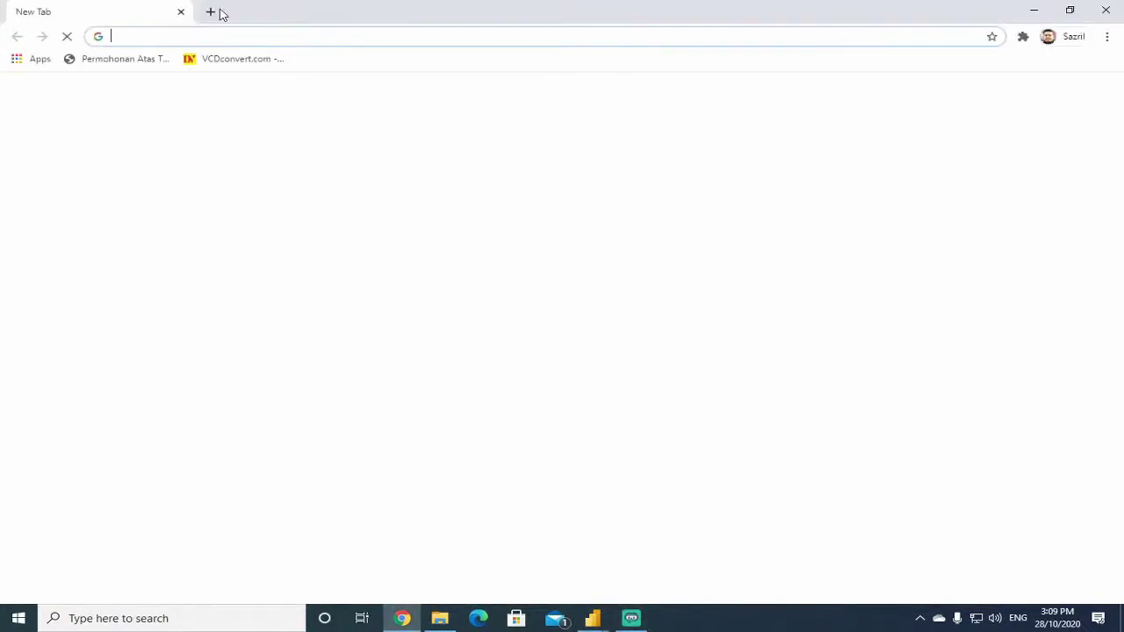
{"action": "left_click", "coordinate": [402, 619]}
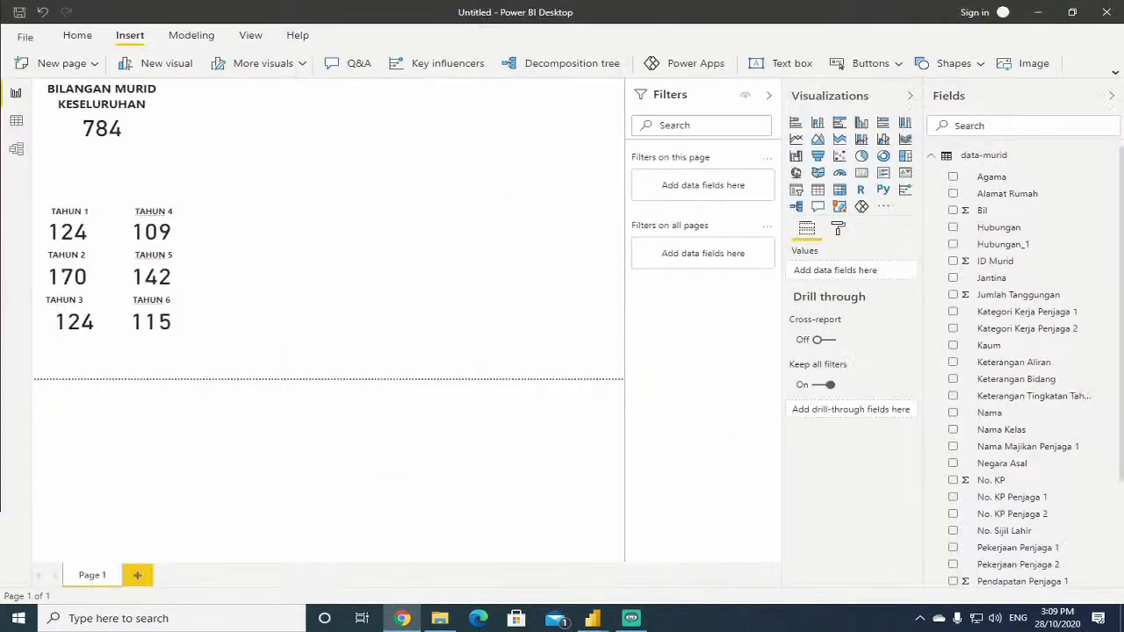
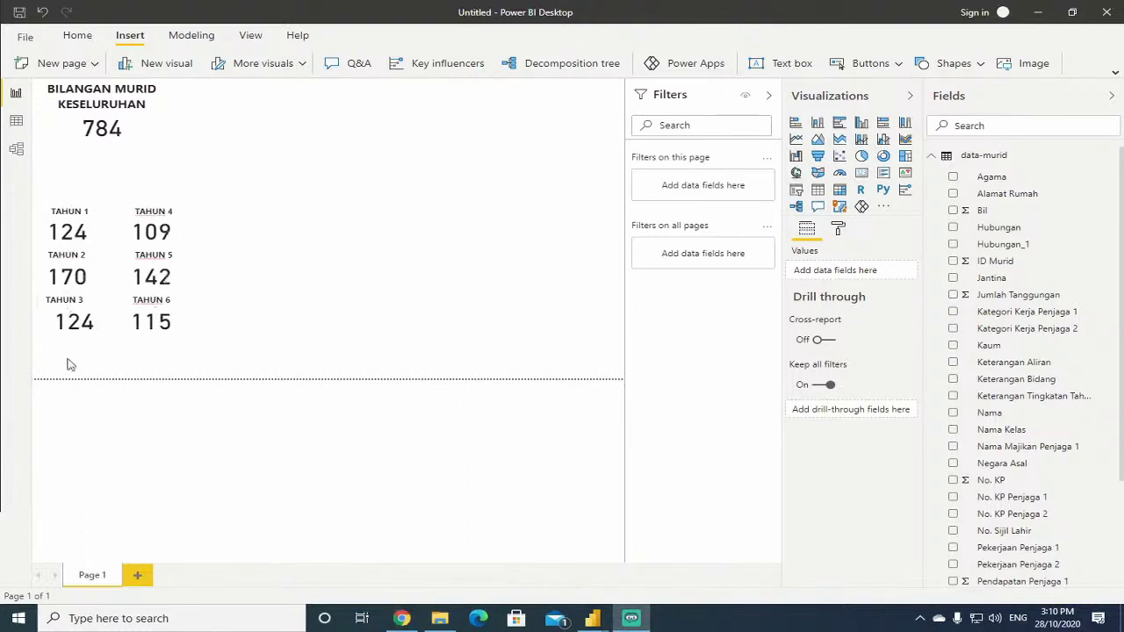
Align the TAHUN 3 count card with the TAHUN 1 and TAHUN 2 cards above it.
{"action": "left_click", "coordinate": [89, 331]}
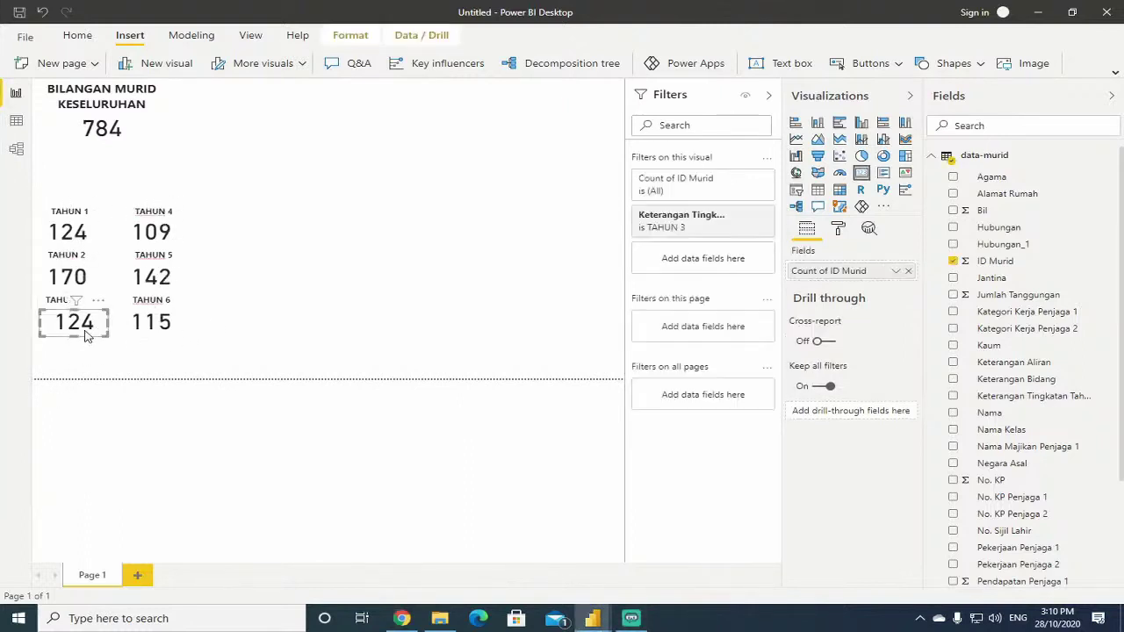
{"action": "left_click", "coordinate": [97, 368]}
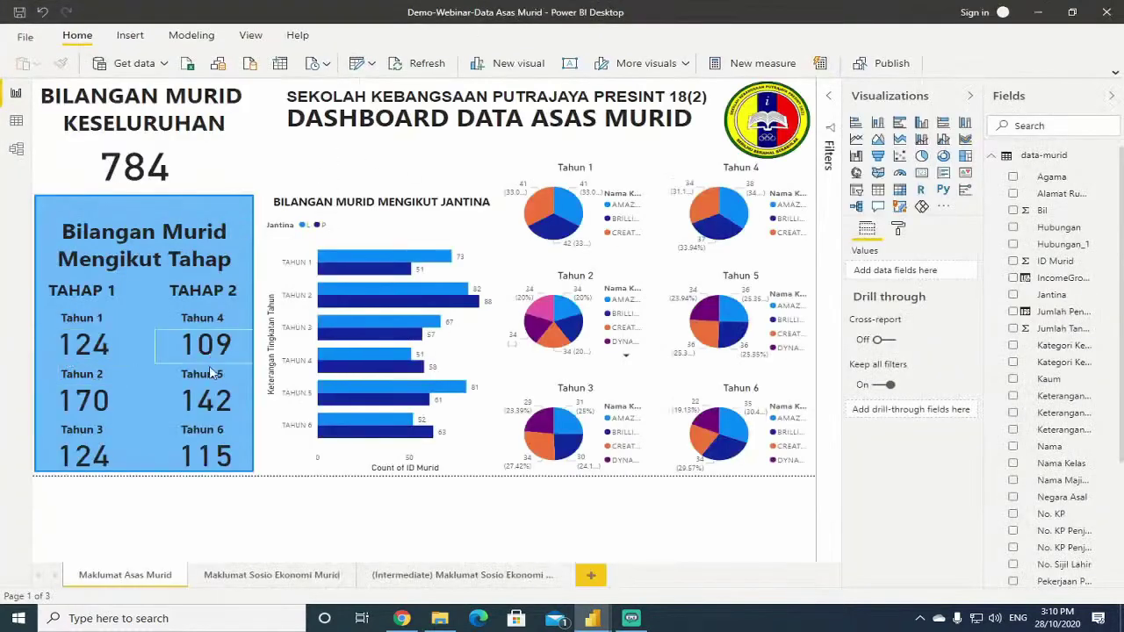
Examine the gender bar chart in the Demo-Webinar-Data Asas Murid report, highlight Jantina L, and return to the untitled report.
{"action": "double_click", "coordinate": [576, 14]}
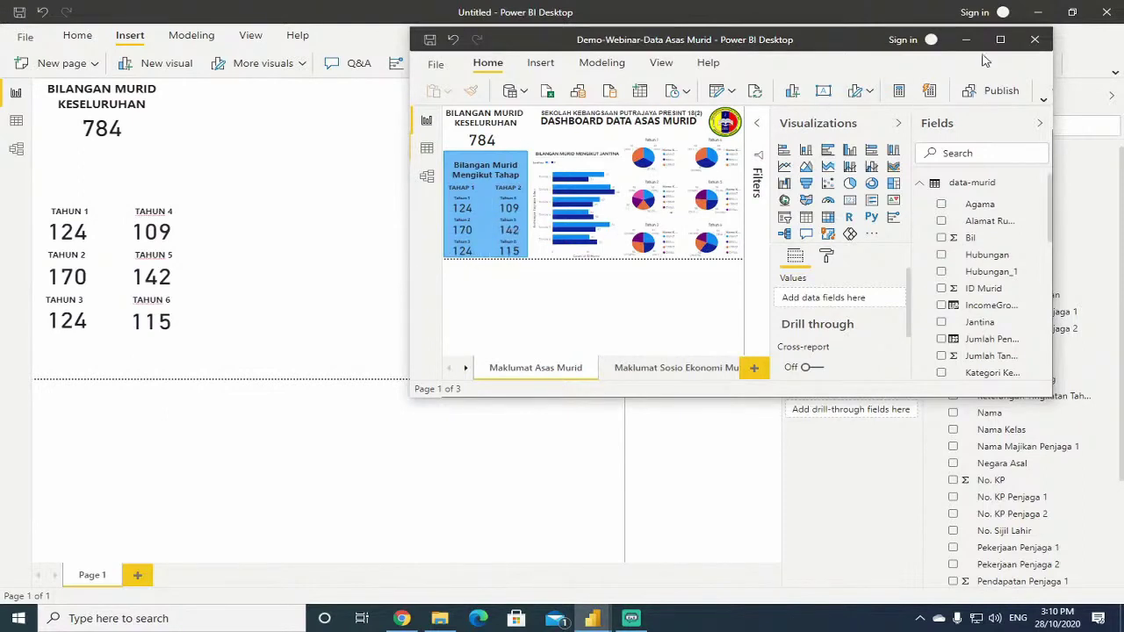
{"action": "left_click_drag", "start_coordinate": [719, 37], "coordinate": [460, 97]}
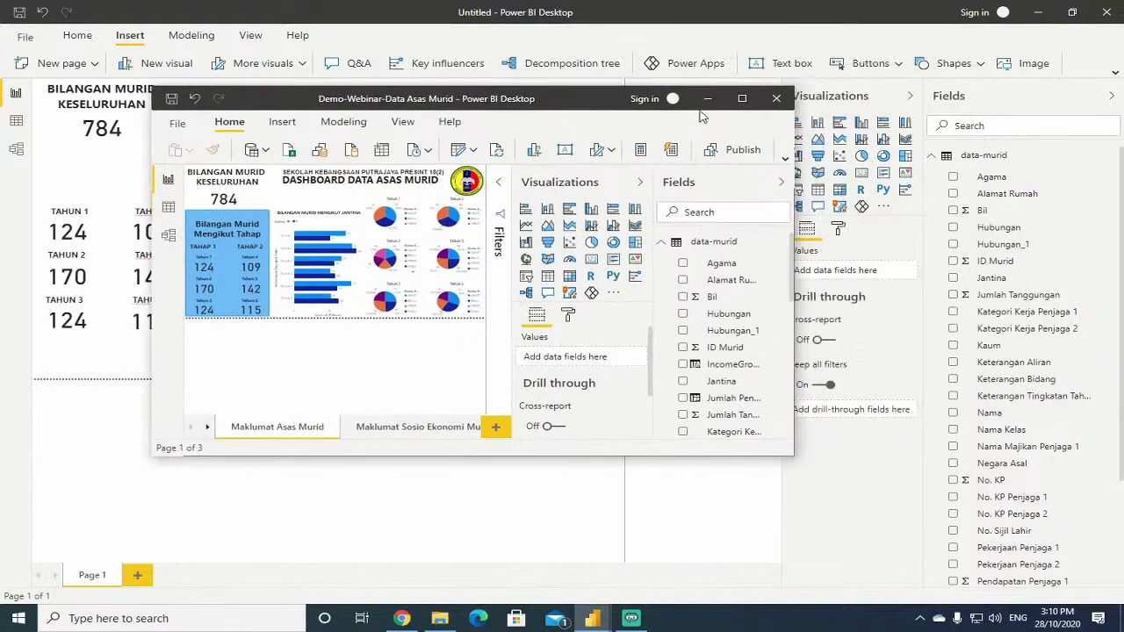
{"action": "left_click", "coordinate": [708, 98]}
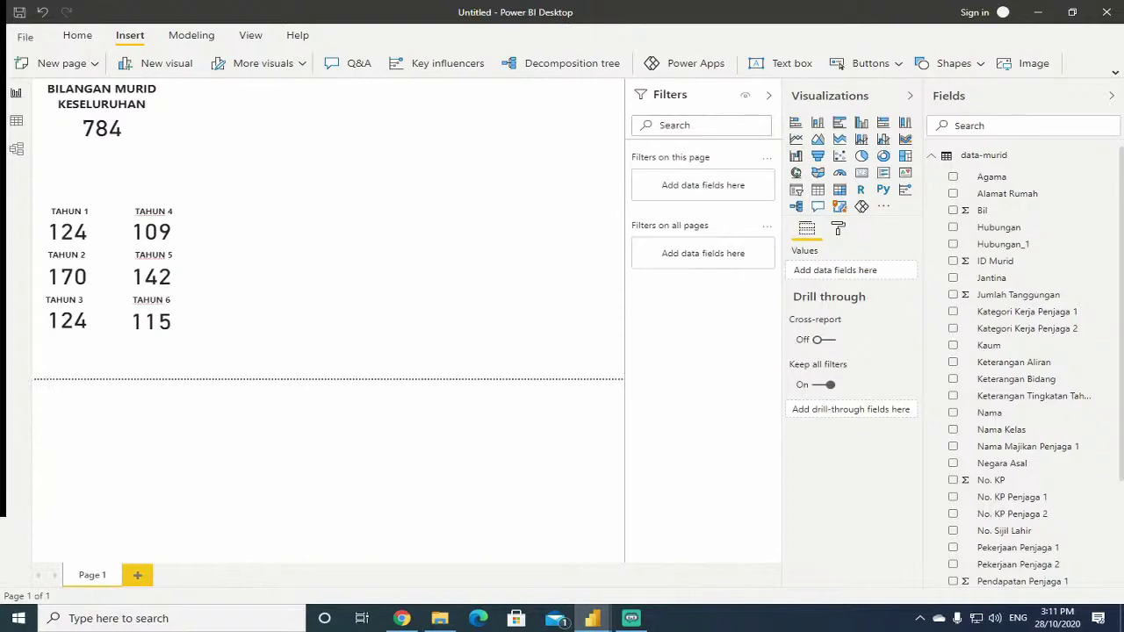
{"action": "key", "text": "alt+Tab"}
{"action": "double_click", "coordinate": [264, 100]}
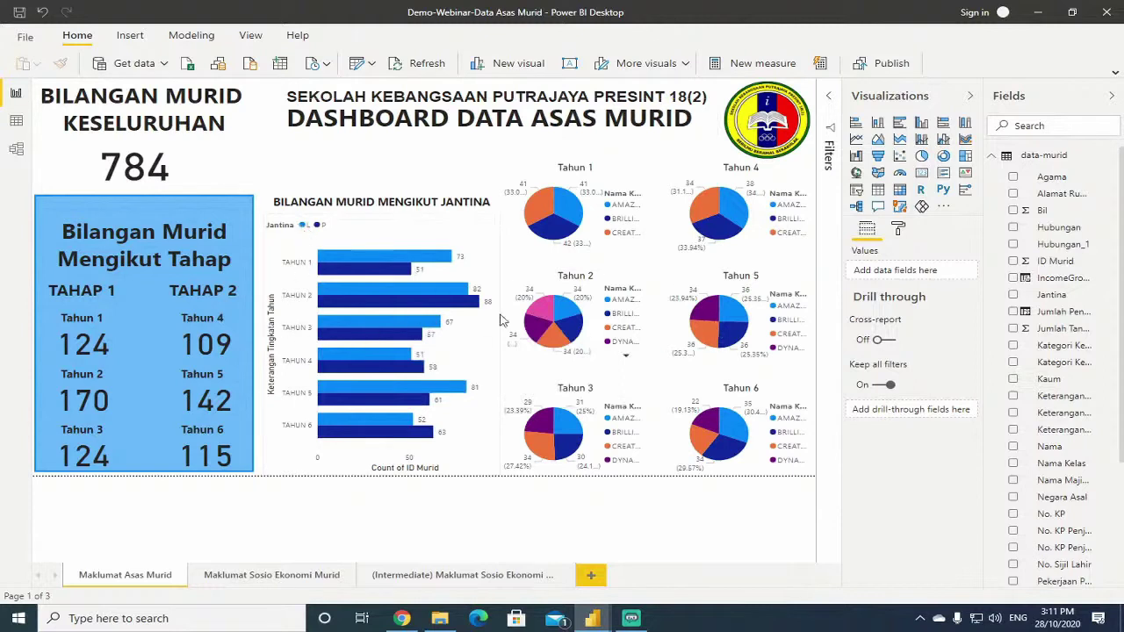
{"action": "left_click", "coordinate": [305, 225]}
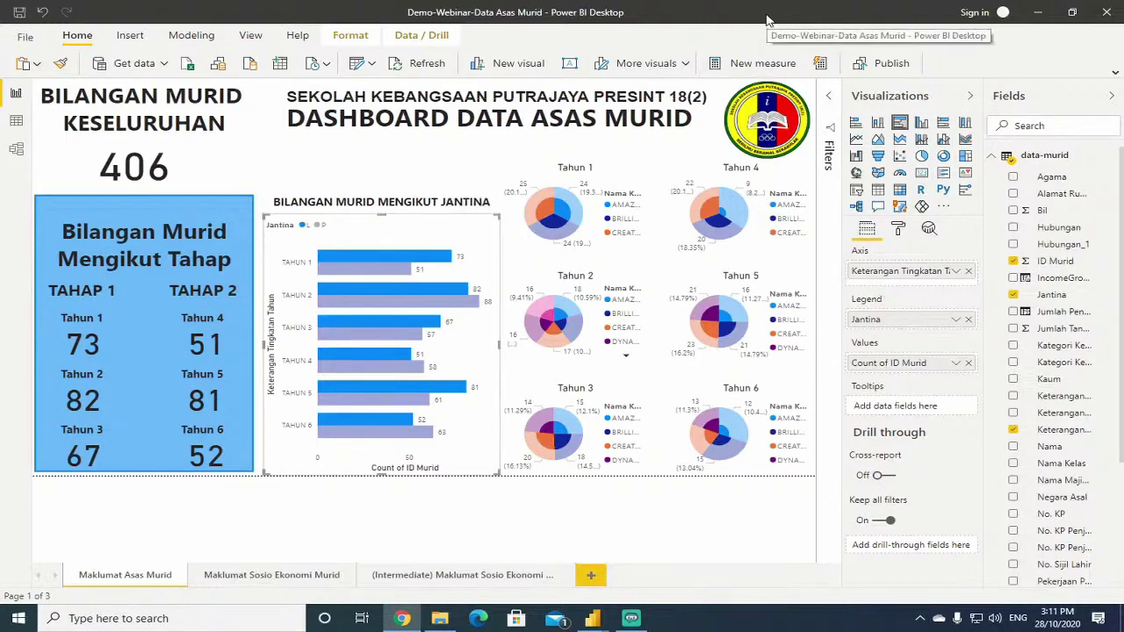
{"action": "key", "text": "alt+Tab"}
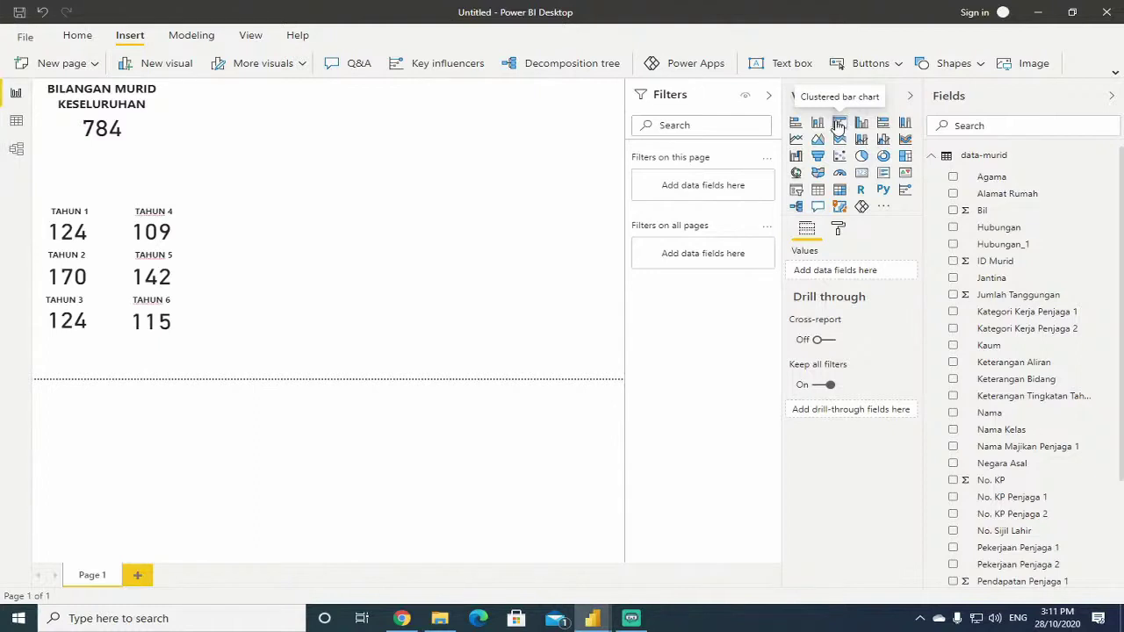
Add a clustered bar chart beside the count cards with Keterangan Tingkatan Tahun as its axis, and make it taller.
{"action": "left_click", "coordinate": [839, 124]}
{"action": "left_click_drag", "start_coordinate": [303, 137], "coordinate": [315, 240]}
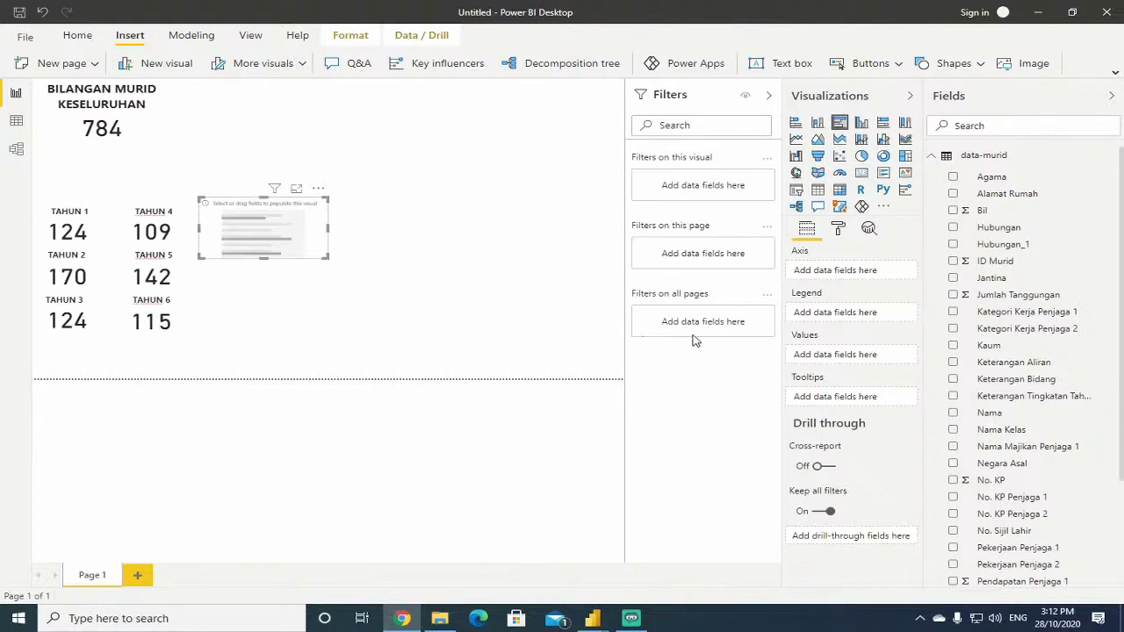
{"action": "mouse_move", "coordinate": [835, 423]}
{"action": "left_click_drag", "start_coordinate": [1029, 404], "coordinate": [851, 277]}
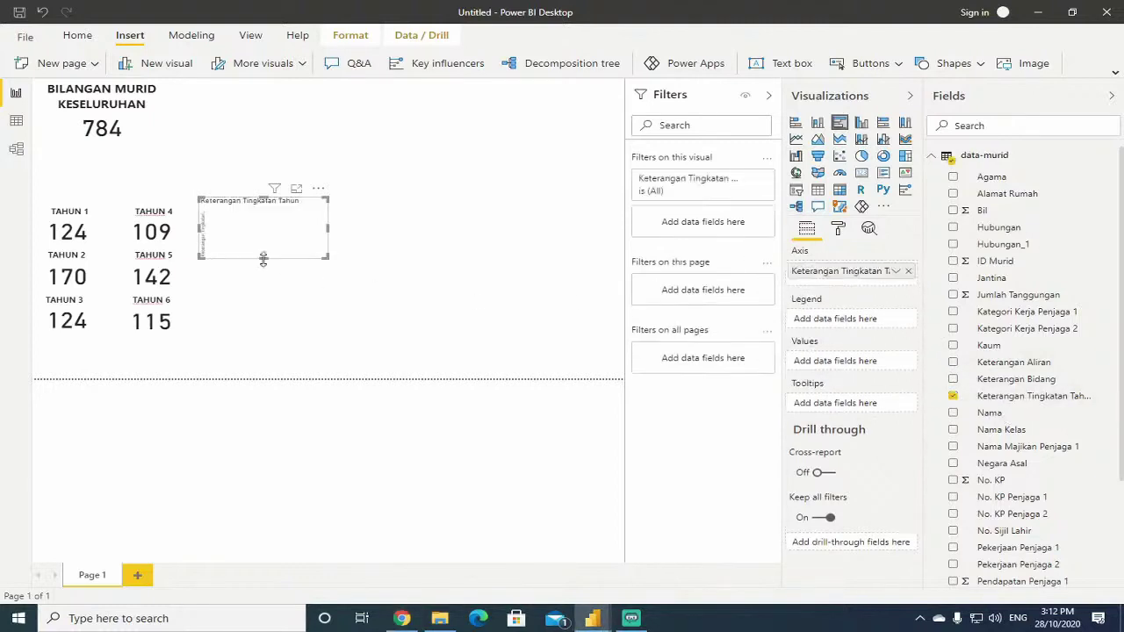
{"action": "left_click_drag", "start_coordinate": [263, 259], "coordinate": [264, 308]}
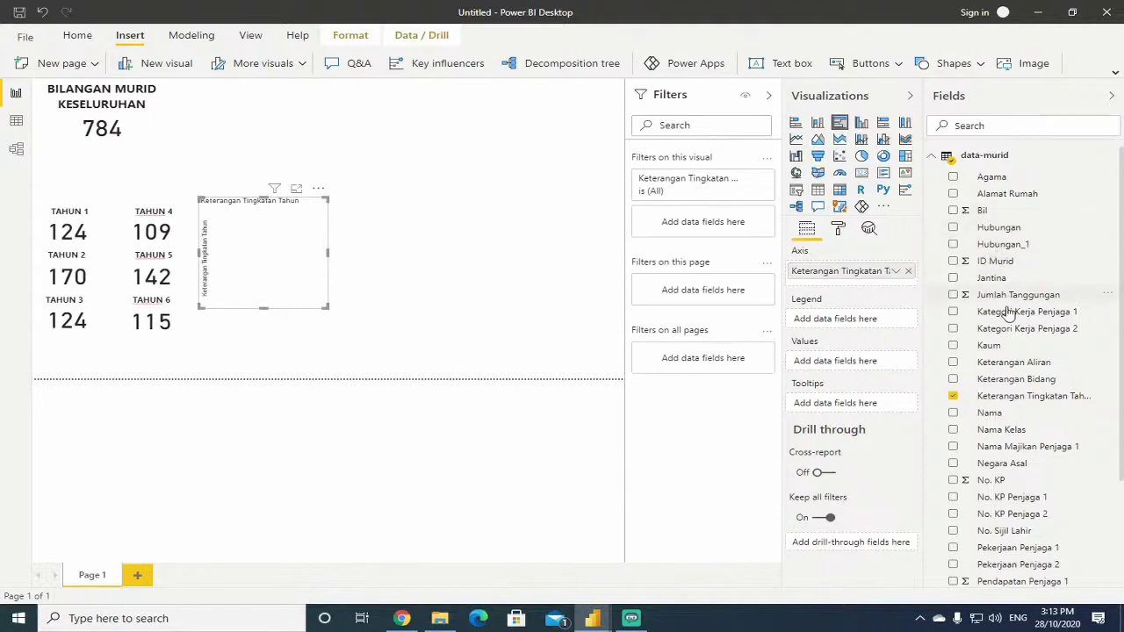
Use ID Murid as the bar chart's values and Jantina as its legend, enlarging the chart to nearly the page's lower edge.
{"action": "left_click_drag", "start_coordinate": [1004, 267], "coordinate": [863, 370]}
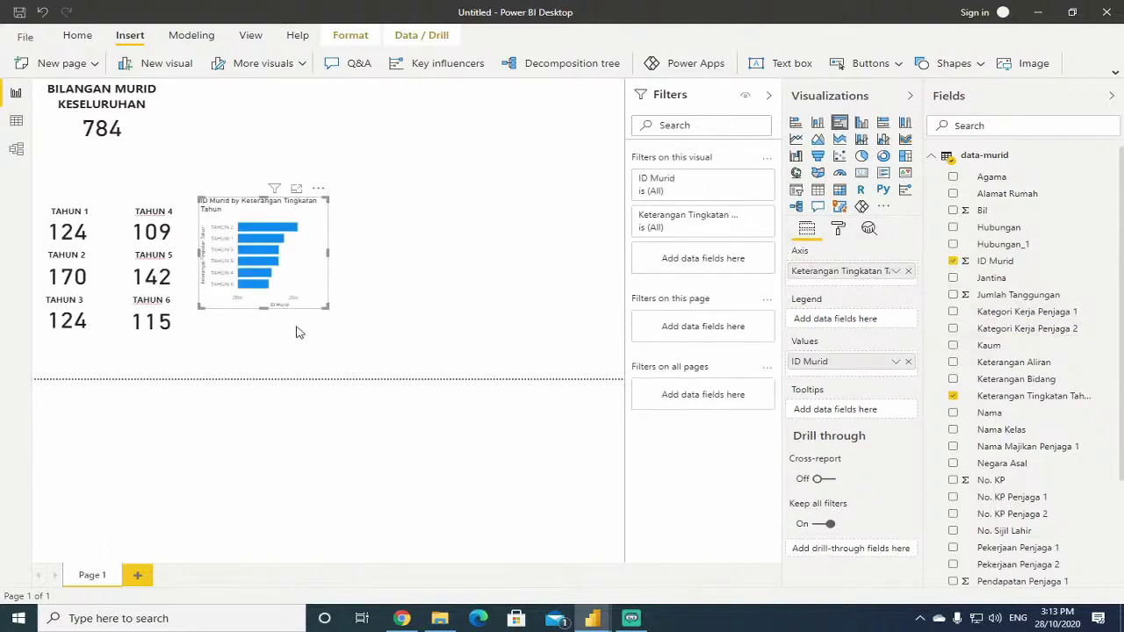
{"action": "left_click_drag", "start_coordinate": [325, 308], "coordinate": [361, 364]}
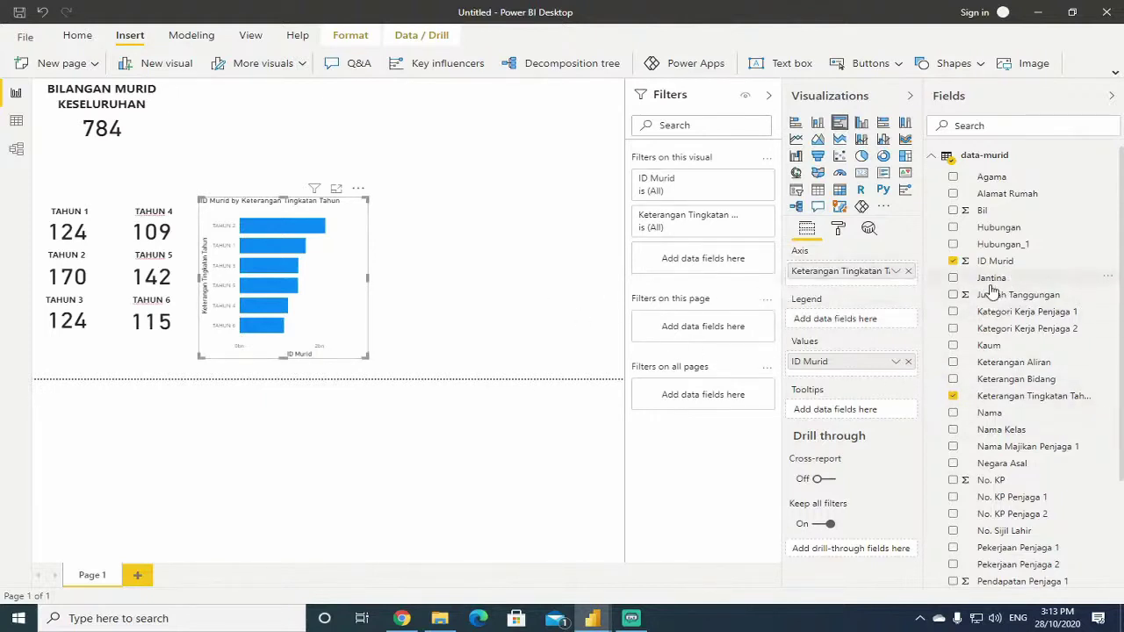
{"action": "left_click_drag", "start_coordinate": [994, 278], "coordinate": [849, 323]}
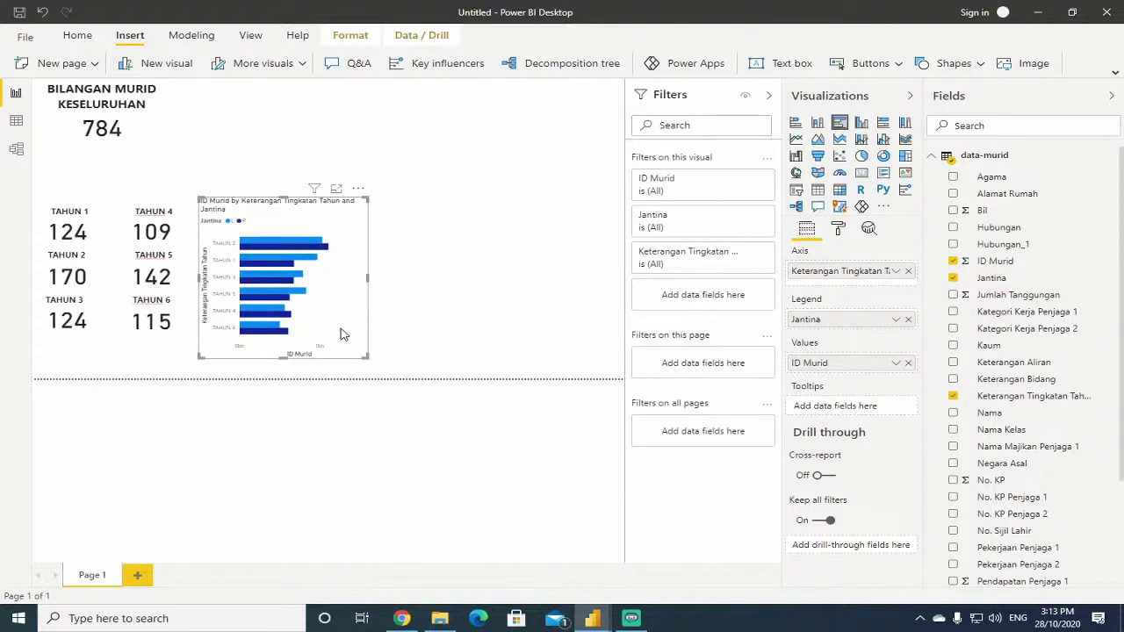
{"action": "left_click", "coordinate": [388, 379]}
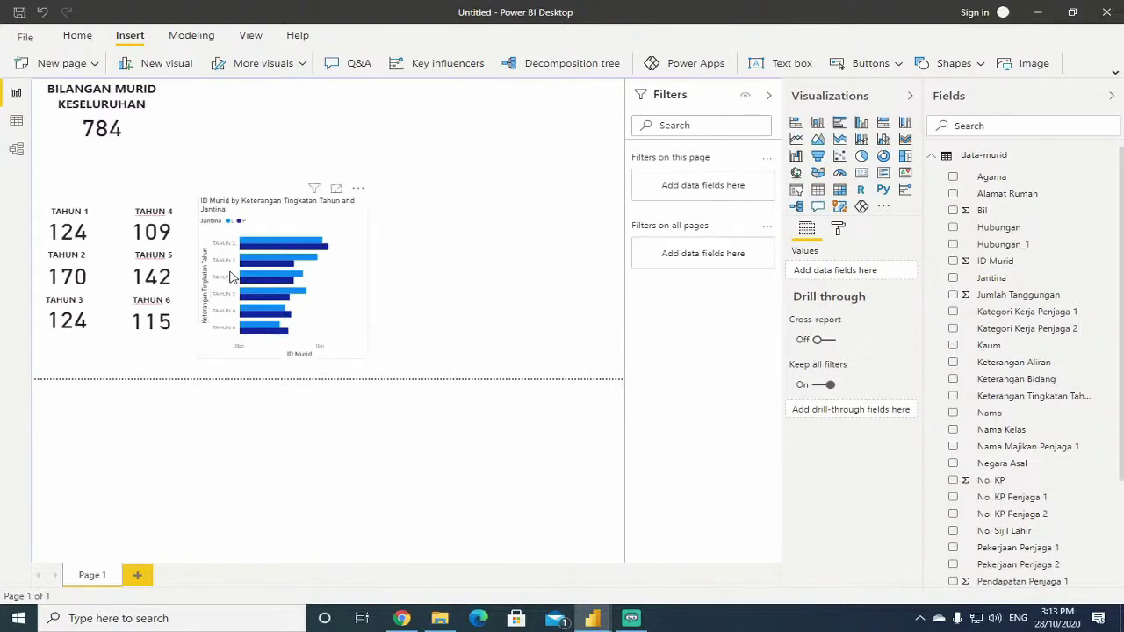
Try sorting the bar chart by ID Murid in ascending and descending order.
{"action": "left_click", "coordinate": [358, 187]}
{"action": "left_click", "coordinate": [466, 230]}
{"action": "left_click", "coordinate": [343, 227]}
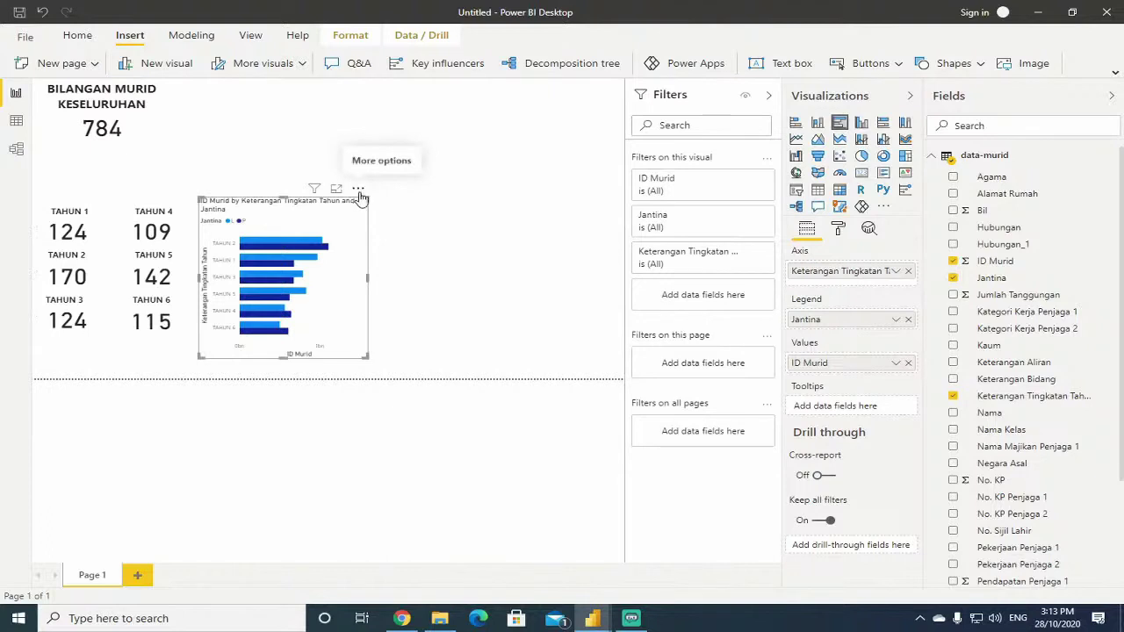
{"action": "left_click", "coordinate": [358, 190]}
{"action": "mouse_move", "coordinate": [397, 309]}
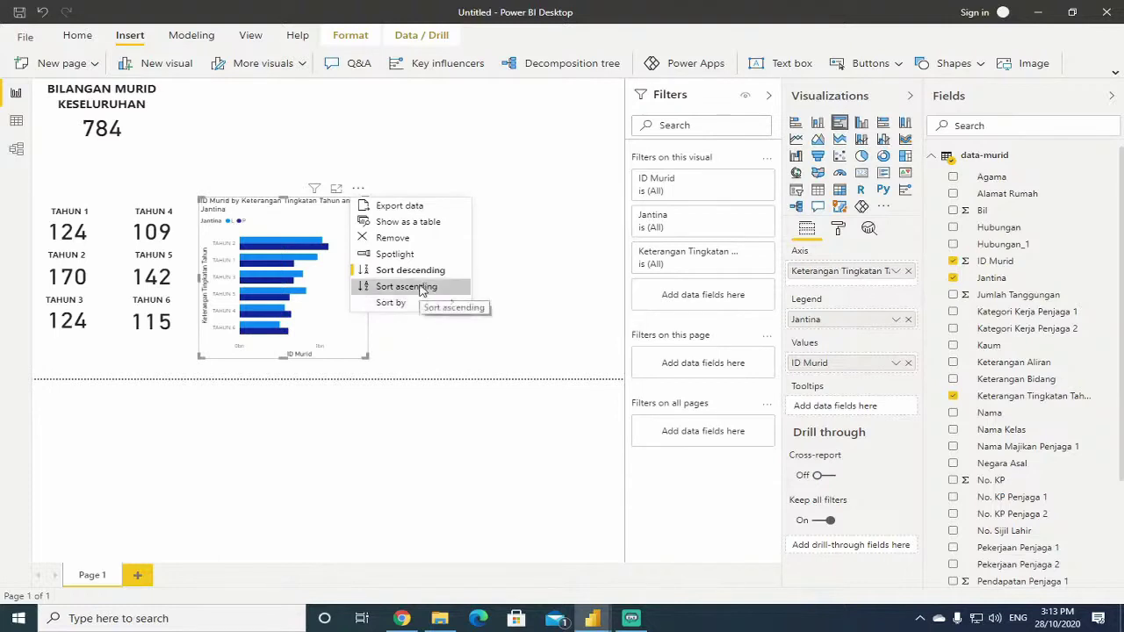
{"action": "left_click", "coordinate": [418, 287]}
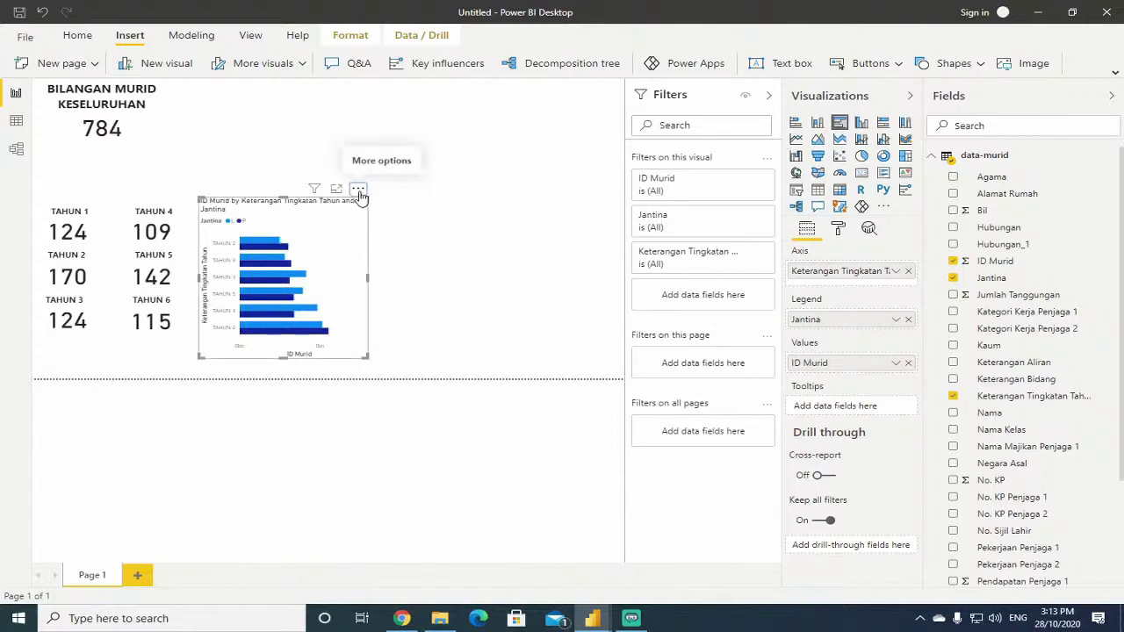
{"action": "left_click", "coordinate": [359, 190]}
{"action": "left_click", "coordinate": [400, 275]}
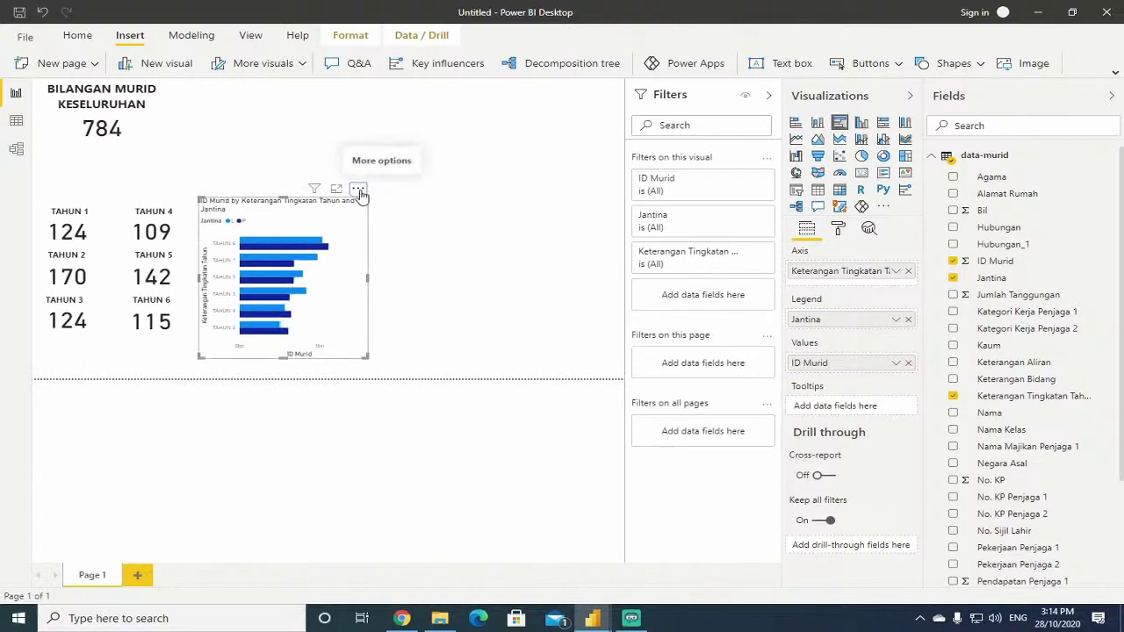
{"action": "left_click", "coordinate": [358, 190]}
{"action": "mouse_move", "coordinate": [444, 303]}
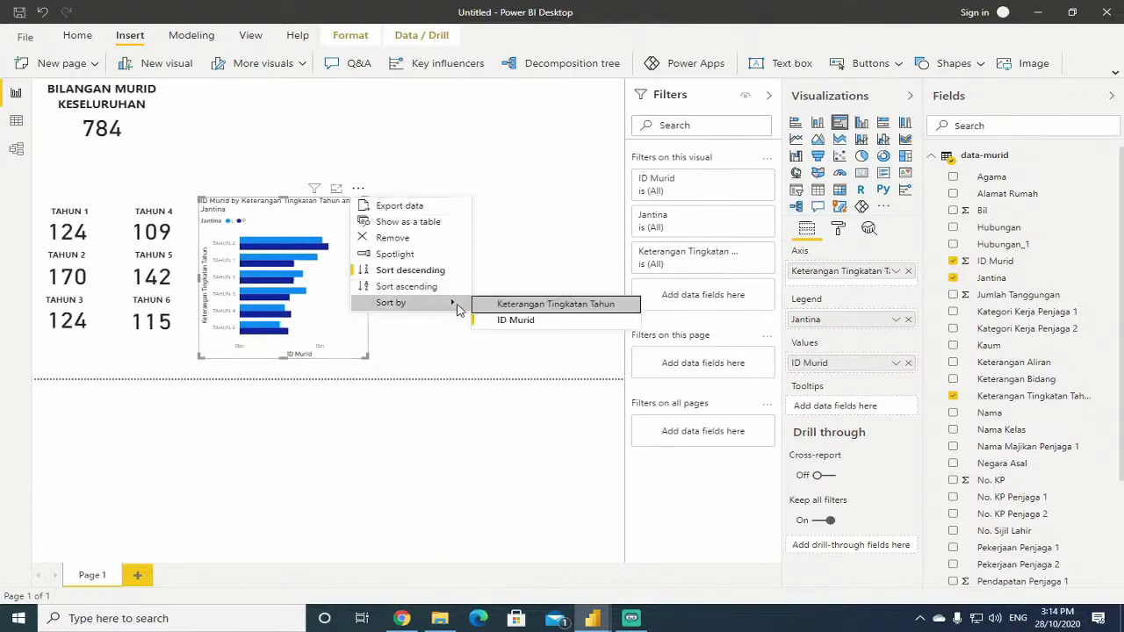
{"action": "left_click", "coordinate": [502, 321]}
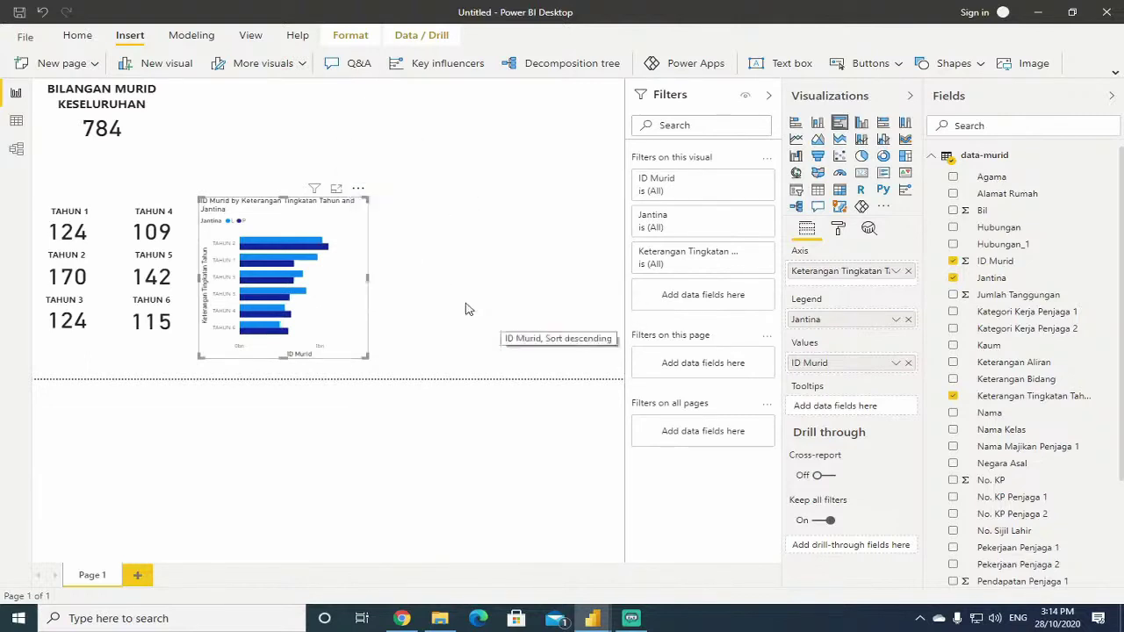
Try sorting the bar chart by Keterangan Tingkatan Tahun and switch the sorting back to ID Murid.
{"action": "left_click", "coordinate": [359, 190]}
{"action": "mouse_move", "coordinate": [430, 303]}
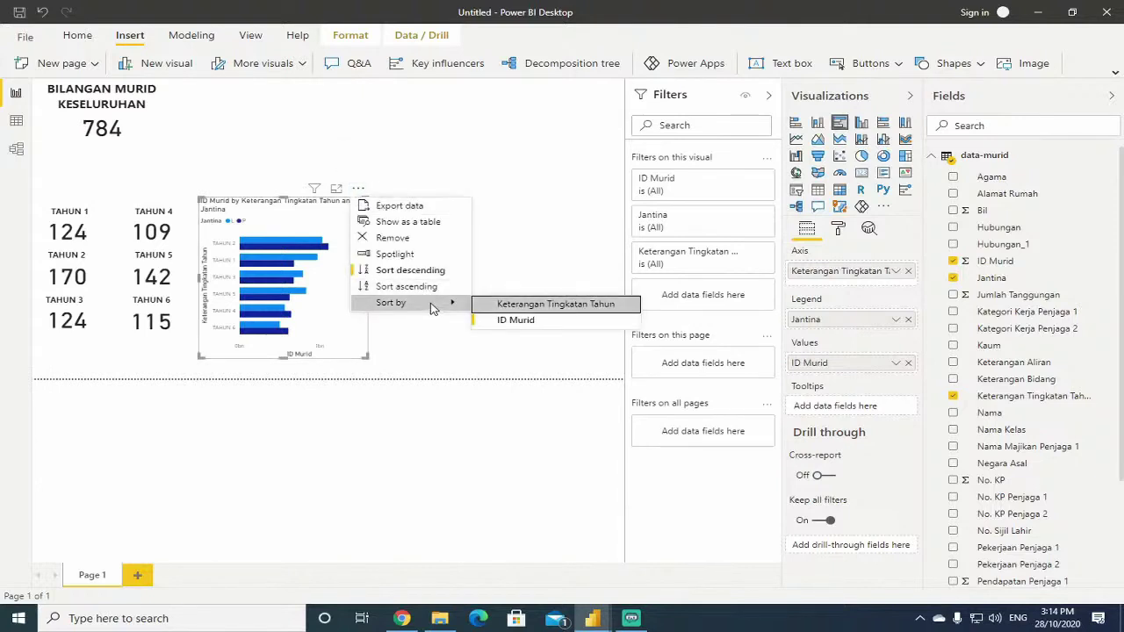
{"action": "left_click", "coordinate": [517, 305]}
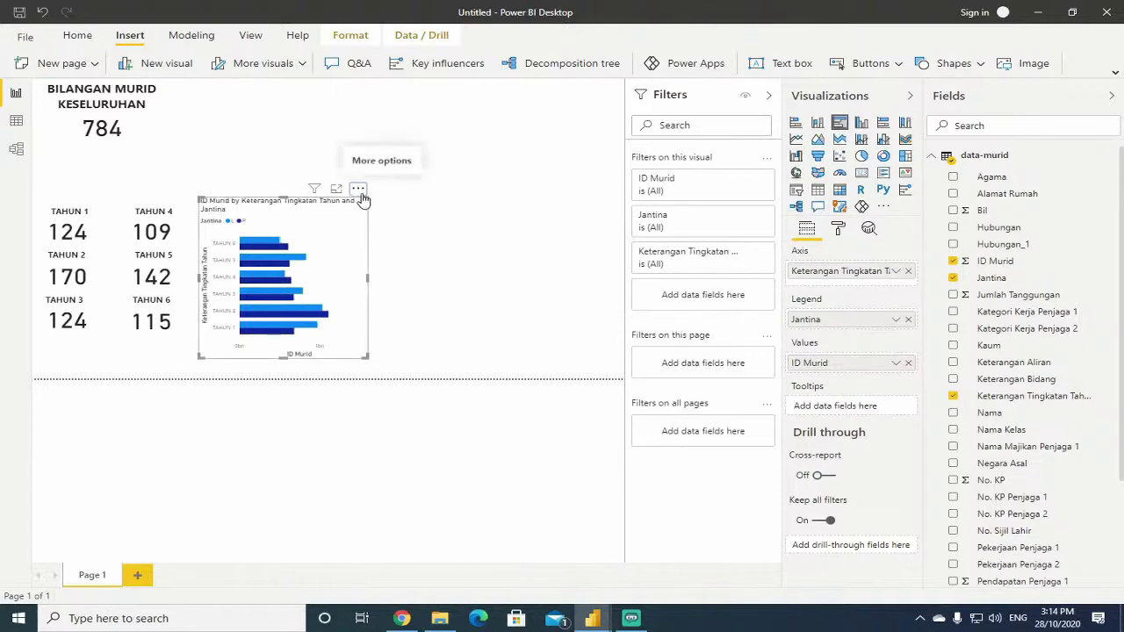
{"action": "left_click", "coordinate": [360, 195]}
{"action": "mouse_move", "coordinate": [438, 311]}
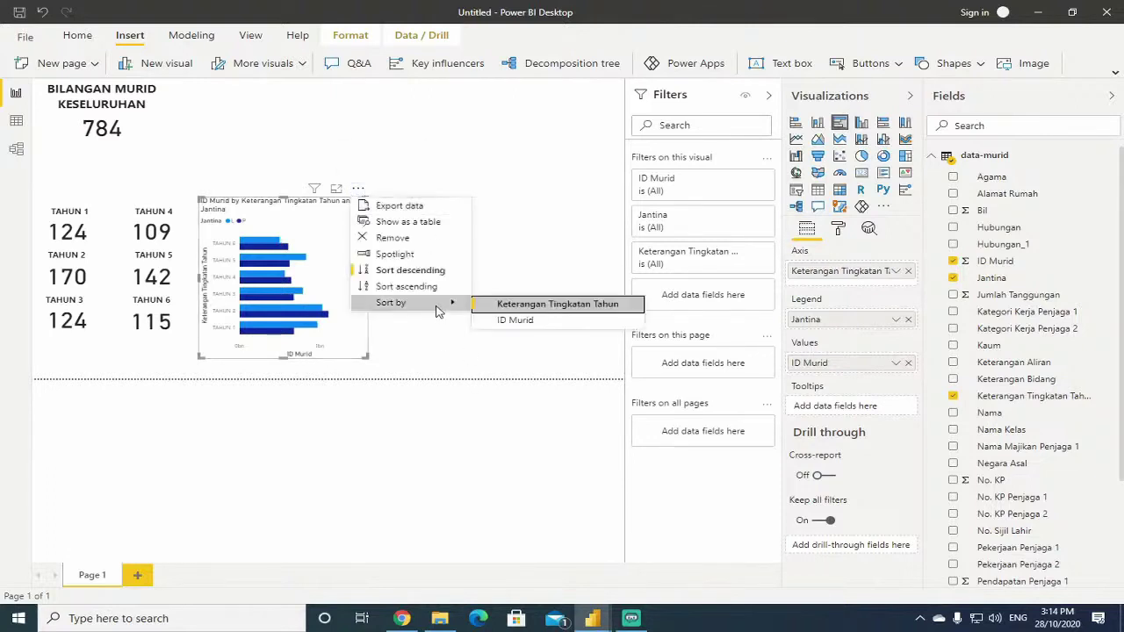
{"action": "left_click", "coordinate": [520, 322]}
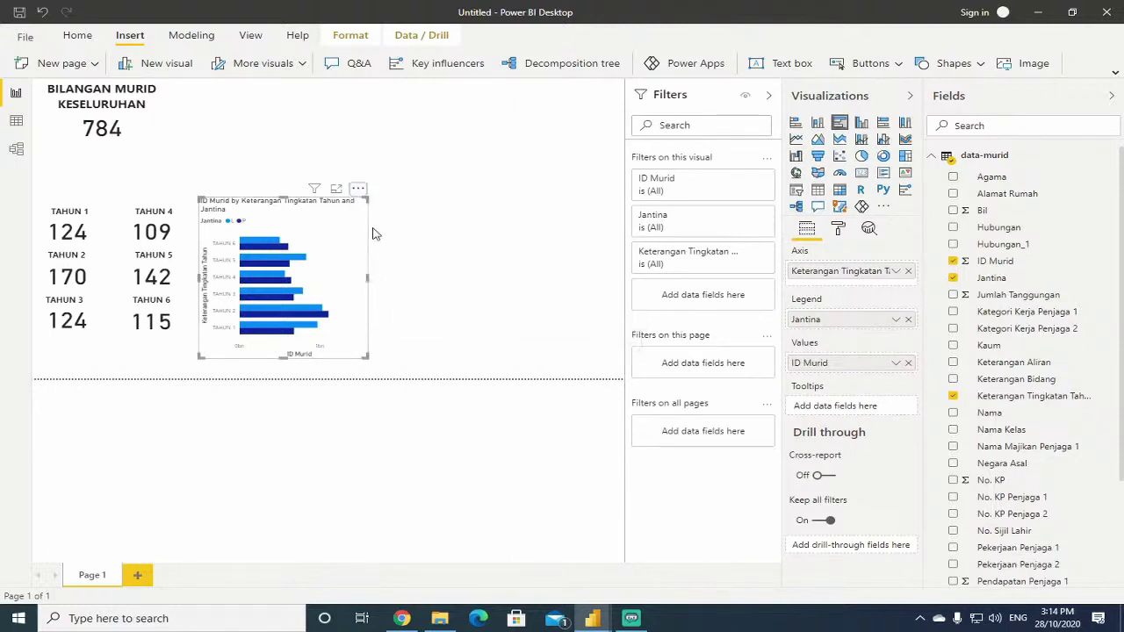
Sort the bar chart by Keterangan Tingkatan Tahun in descending order.
{"action": "left_click", "coordinate": [358, 189]}
{"action": "mouse_move", "coordinate": [426, 303]}
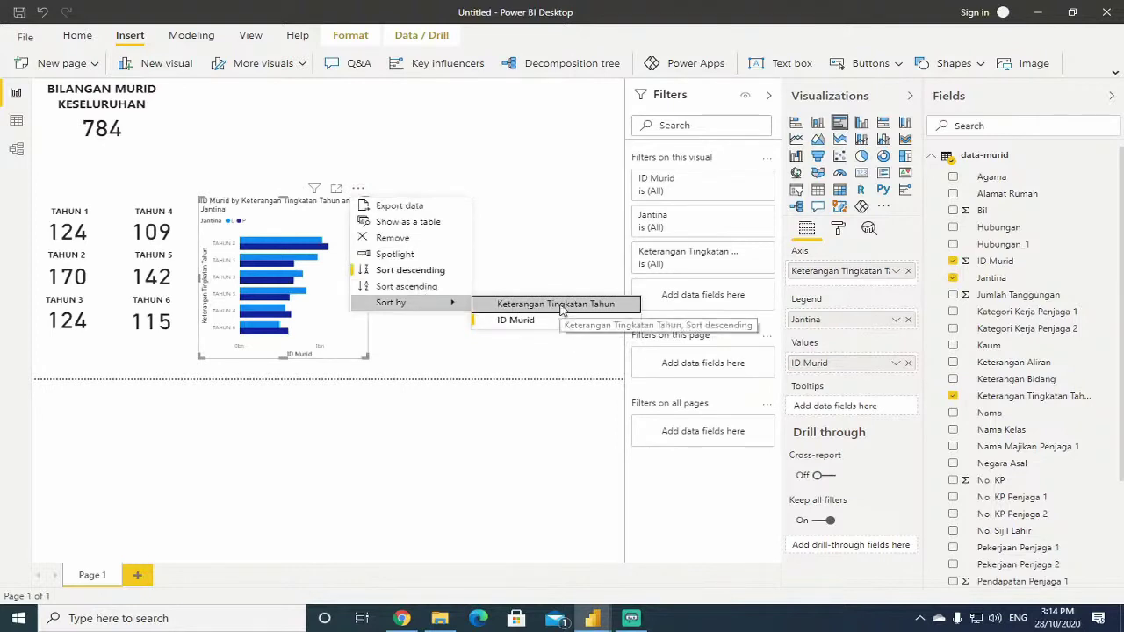
{"action": "left_click", "coordinate": [490, 326]}
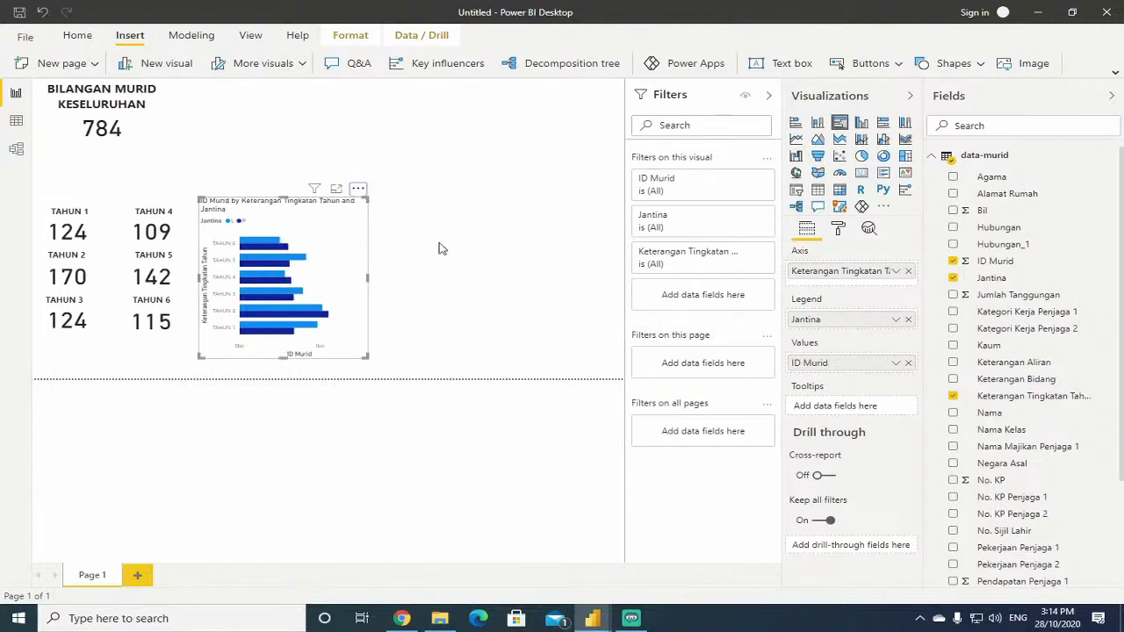
{"action": "left_click", "coordinate": [360, 190]}
{"action": "mouse_move", "coordinate": [441, 306]}
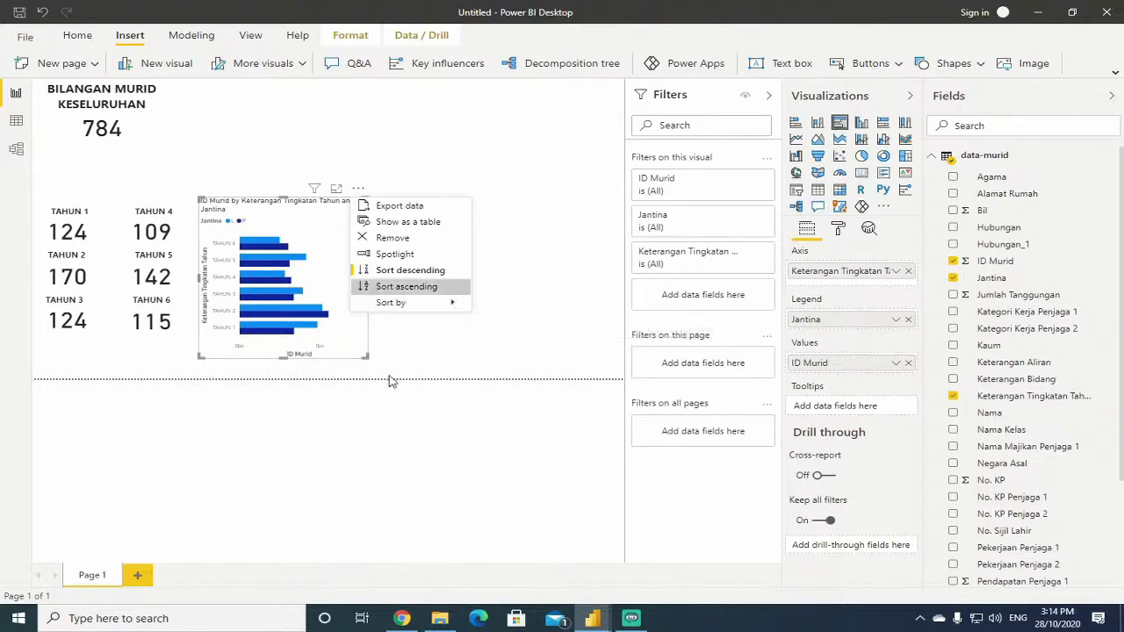
{"action": "left_click", "coordinate": [418, 344]}
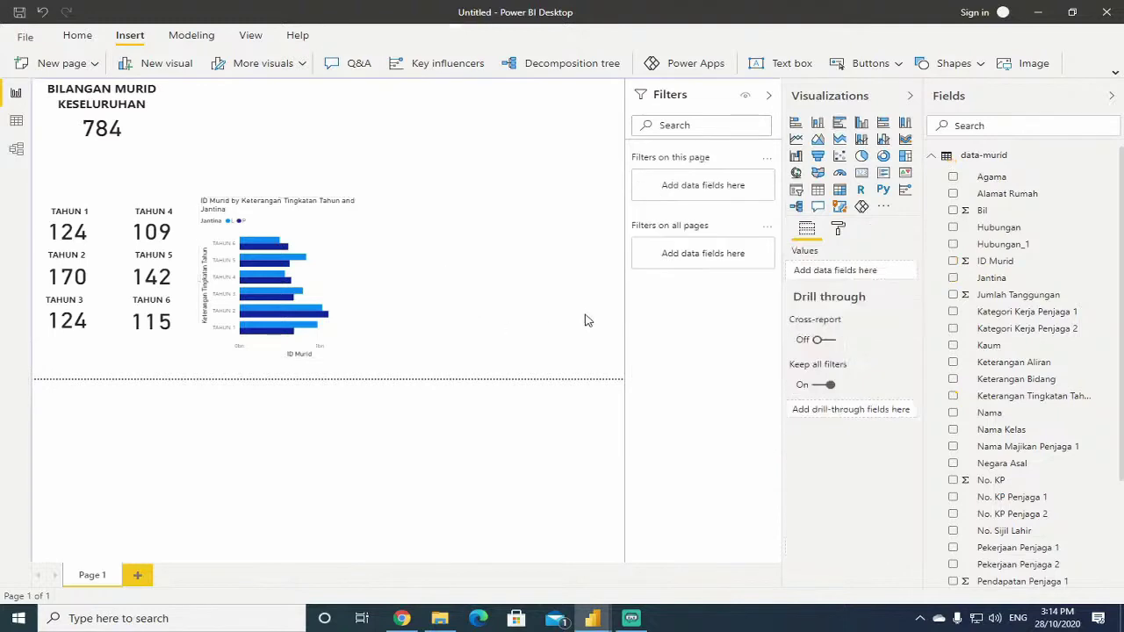
Shift the bar chart slightly away from the count cards and widen it until its title fits on one line.
{"action": "left_click", "coordinate": [353, 269]}
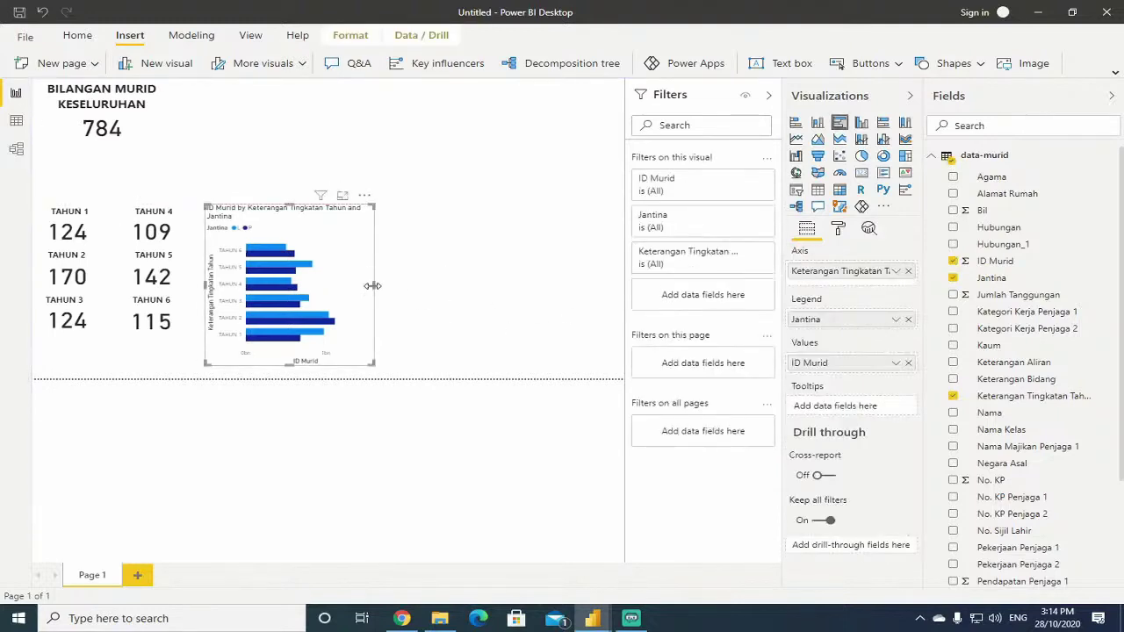
{"action": "mouse_move", "coordinate": [375, 283]}
{"action": "left_mouse_down"}
{"action": "mouse_move", "coordinate": [394, 294]}
{"action": "mouse_move", "coordinate": [379, 296]}
{"action": "left_mouse_up"}
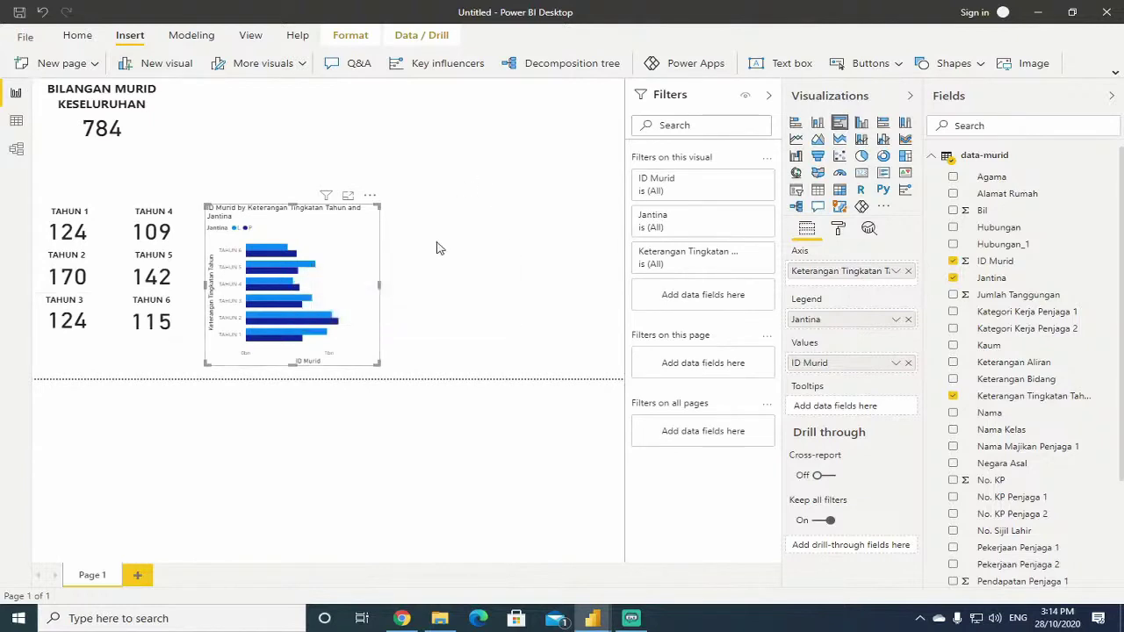
{"action": "left_click_drag", "start_coordinate": [378, 288], "coordinate": [371, 290]}
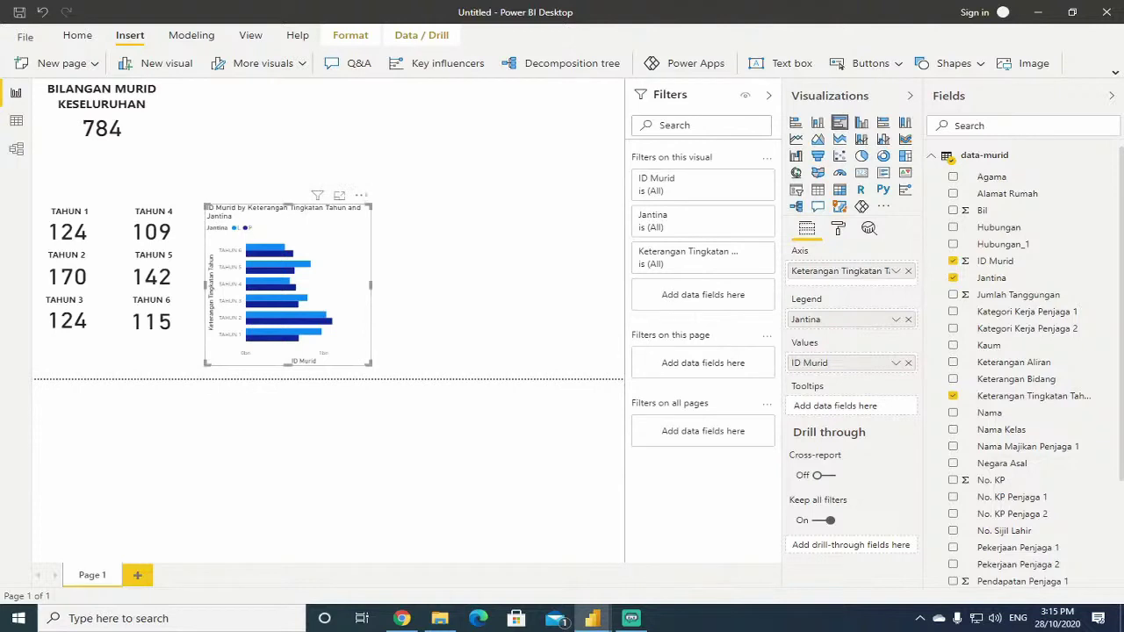
{"action": "left_click_drag", "start_coordinate": [369, 286], "coordinate": [394, 291]}
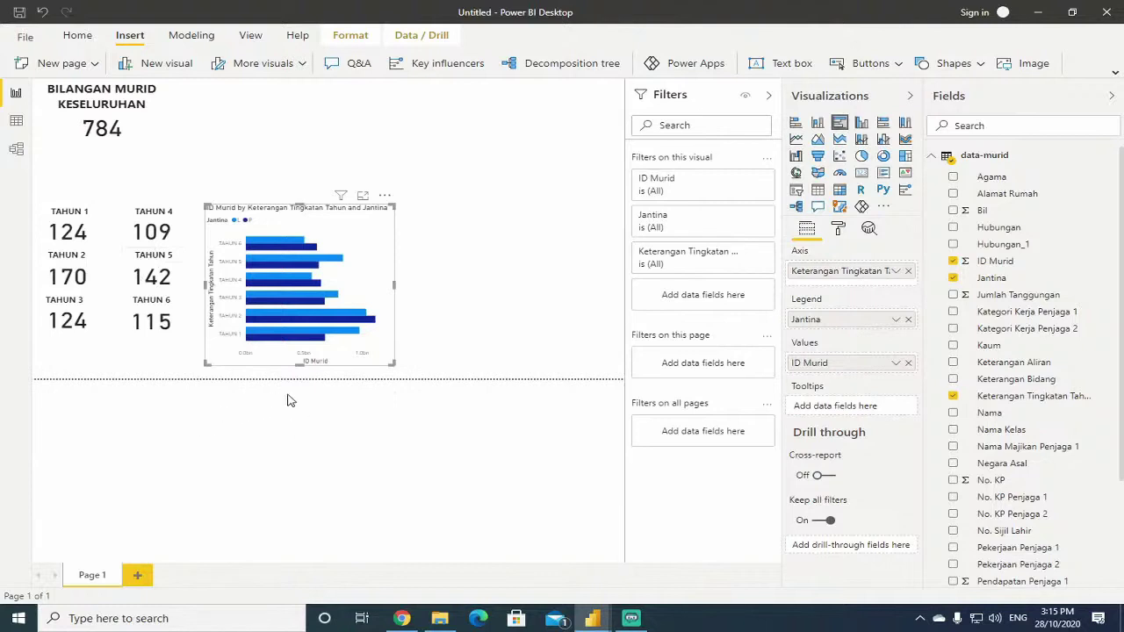
{"action": "left_click", "coordinate": [235, 221]}
{"action": "mouse_move", "coordinate": [394, 284]}
{"action": "left_mouse_down"}
{"action": "mouse_move", "coordinate": [381, 290]}
{"action": "mouse_move", "coordinate": [413, 289]}
{"action": "mouse_move", "coordinate": [404, 289]}
{"action": "left_mouse_up"}
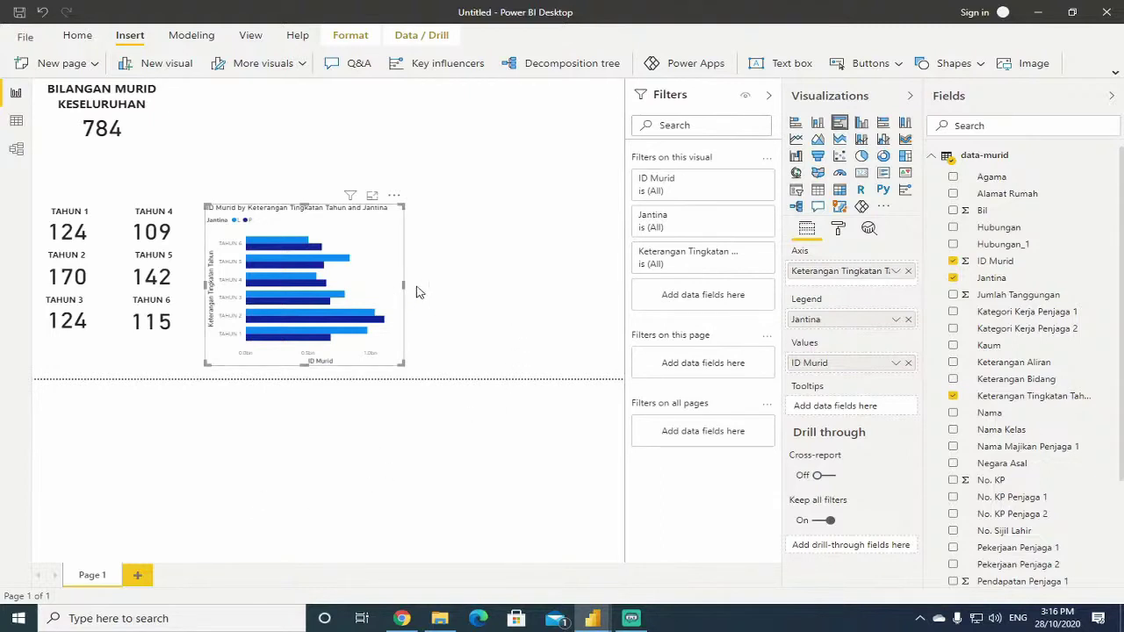
{"action": "left_click_drag", "start_coordinate": [404, 293], "coordinate": [397, 292]}
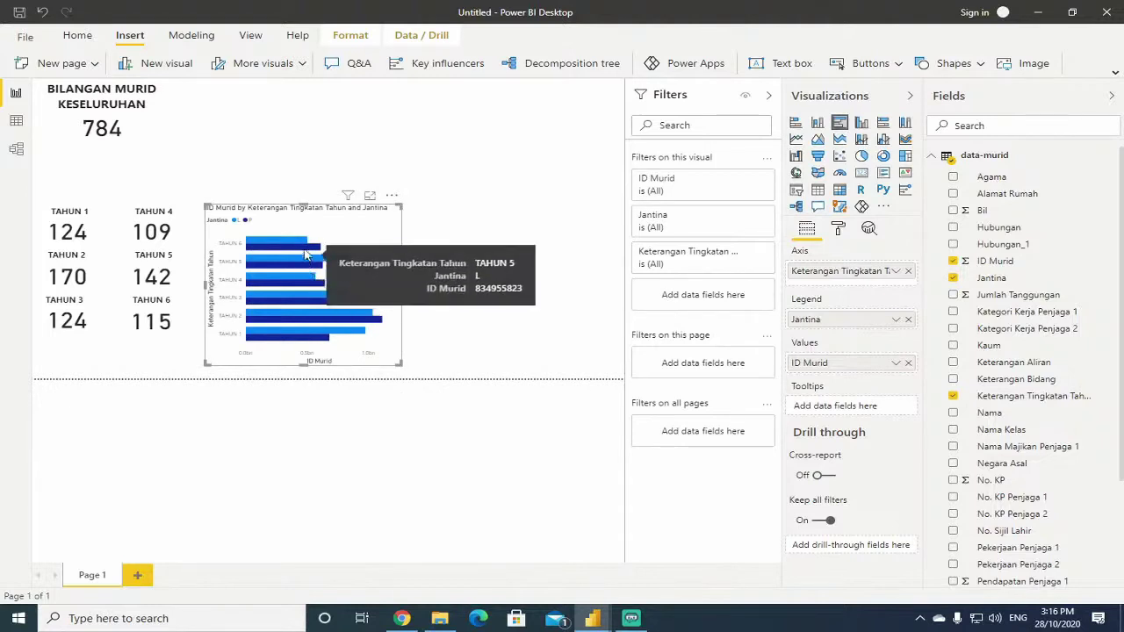
Summarize the bar chart's ID Murid values as a count and inspect the bars for each year.
{"action": "mouse_move", "coordinate": [309, 250]}
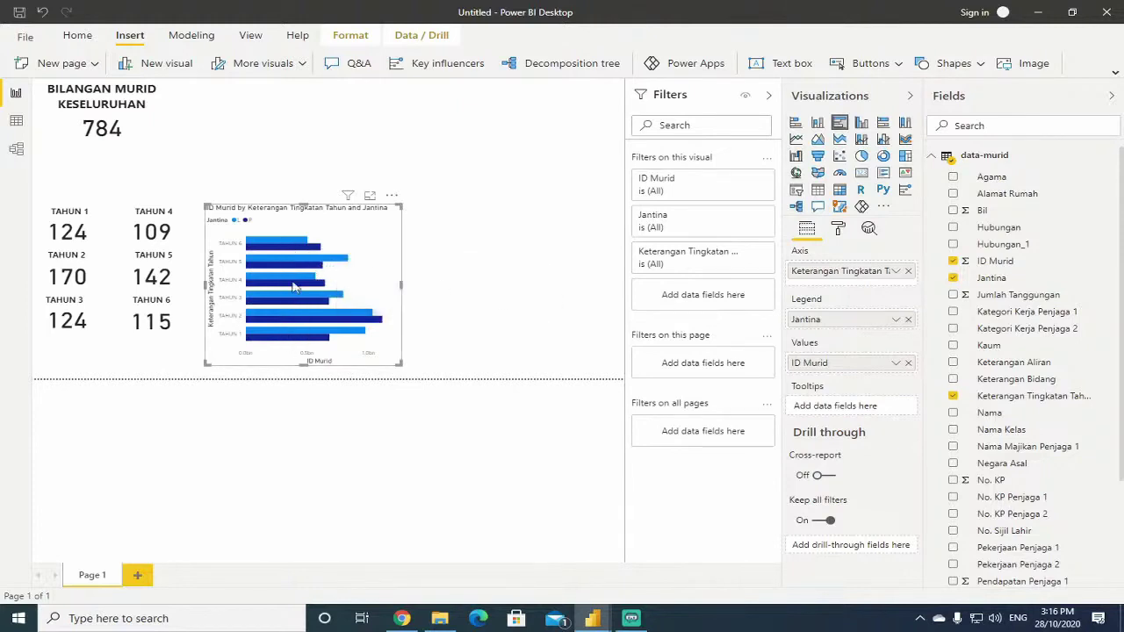
{"action": "left_click", "coordinate": [896, 362]}
{"action": "left_click", "coordinate": [947, 254]}
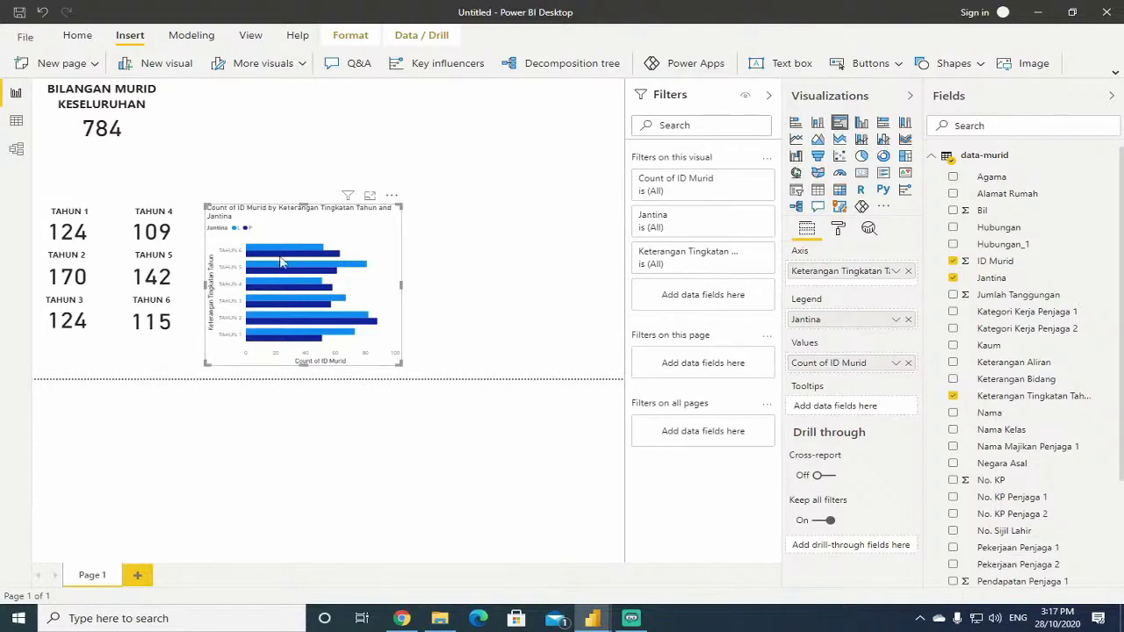
{"action": "mouse_move", "coordinate": [309, 328]}
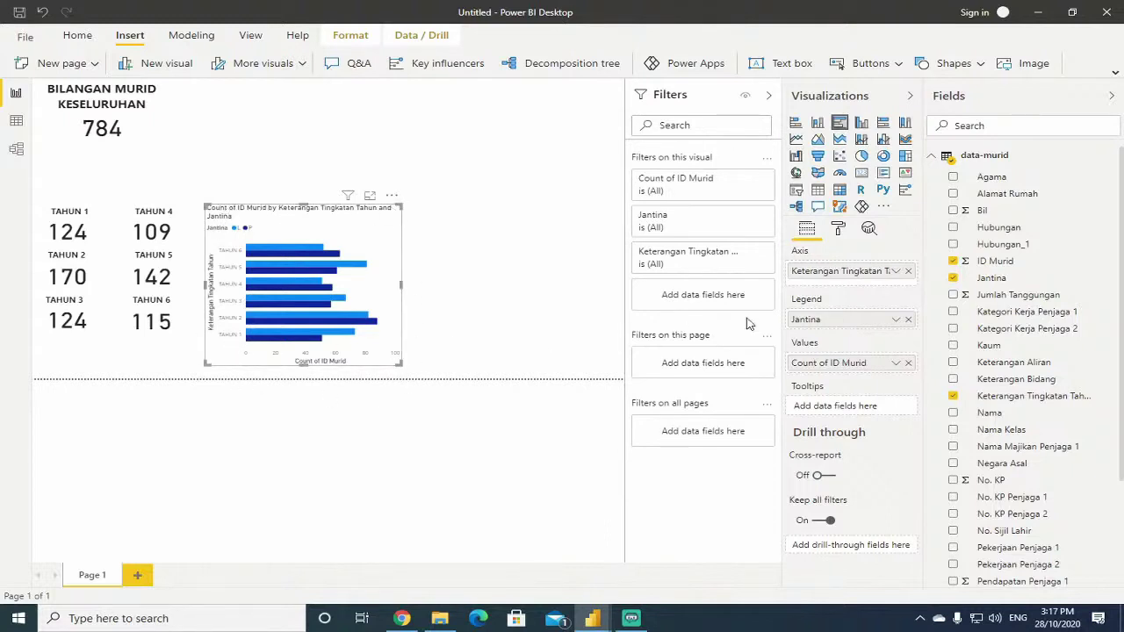
Open the bar chart's formatting options.
{"action": "left_click", "coordinate": [838, 231]}
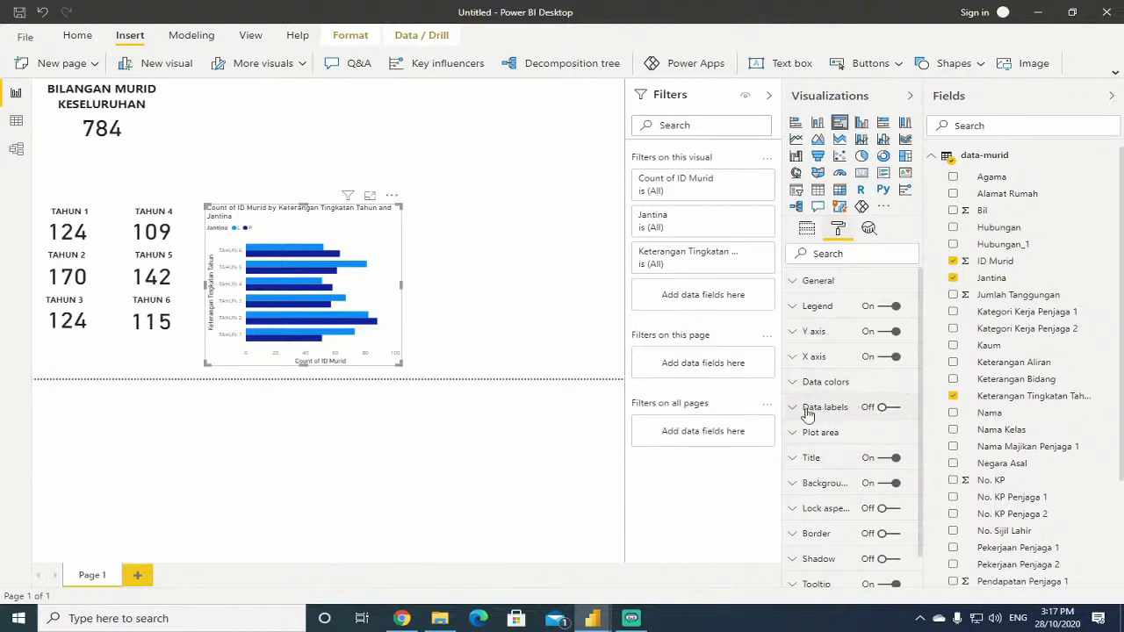
Turn on data labels for the bar chart and change the P series color to pink.
{"action": "left_click", "coordinate": [891, 412]}
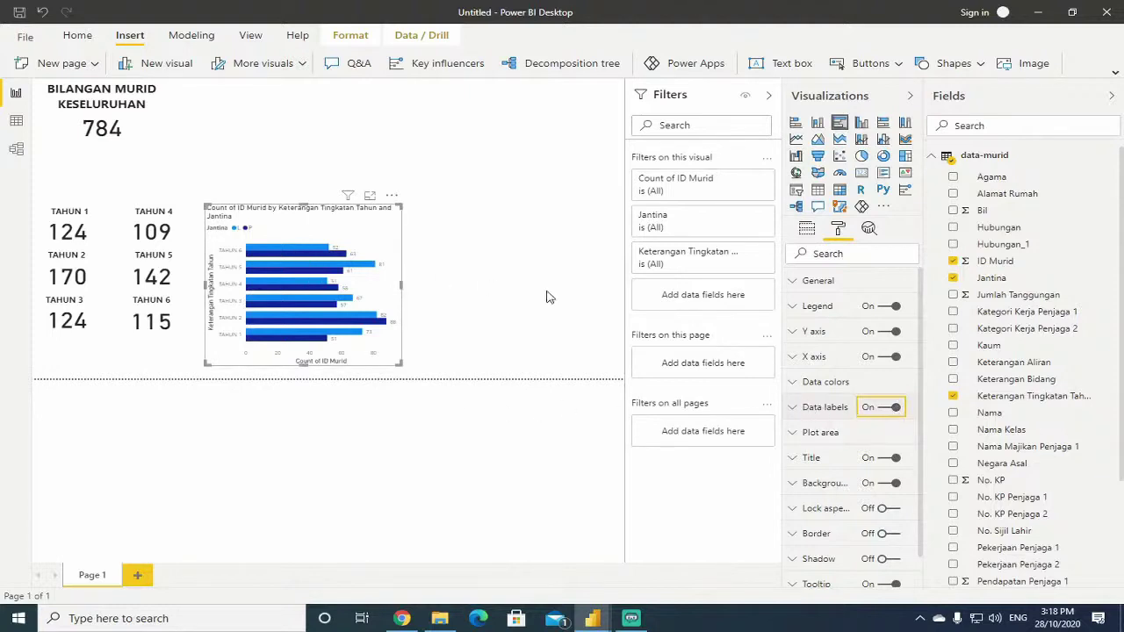
{"action": "left_click", "coordinate": [796, 387]}
{"action": "scroll", "coordinate": [808, 400], "scroll_direction": "down", "scroll_amount": 1}
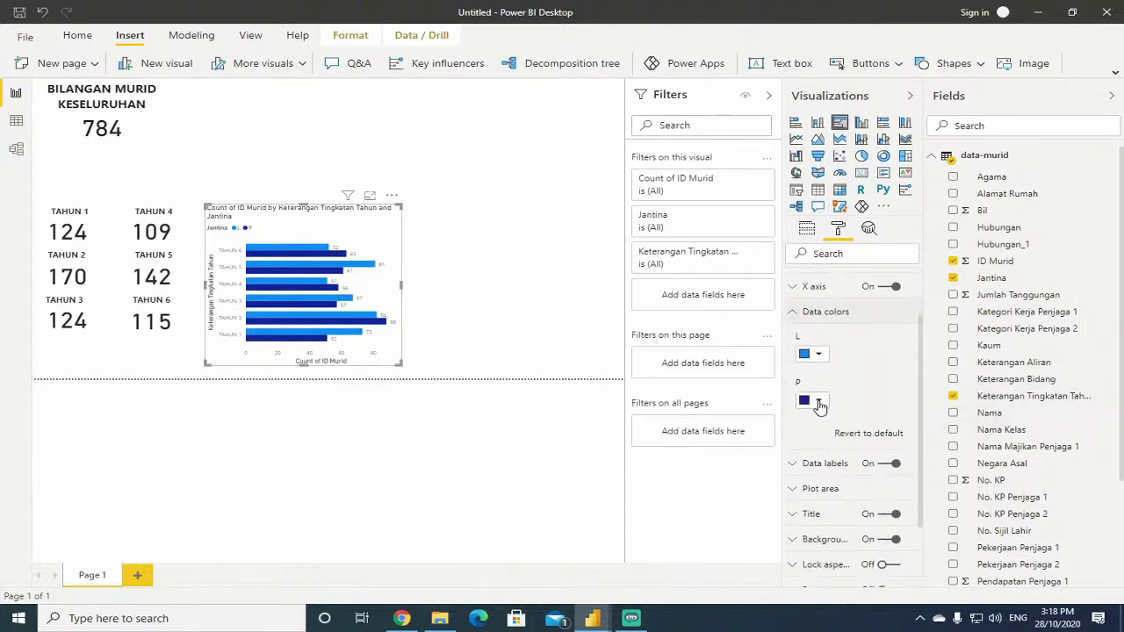
{"action": "left_click", "coordinate": [820, 404]}
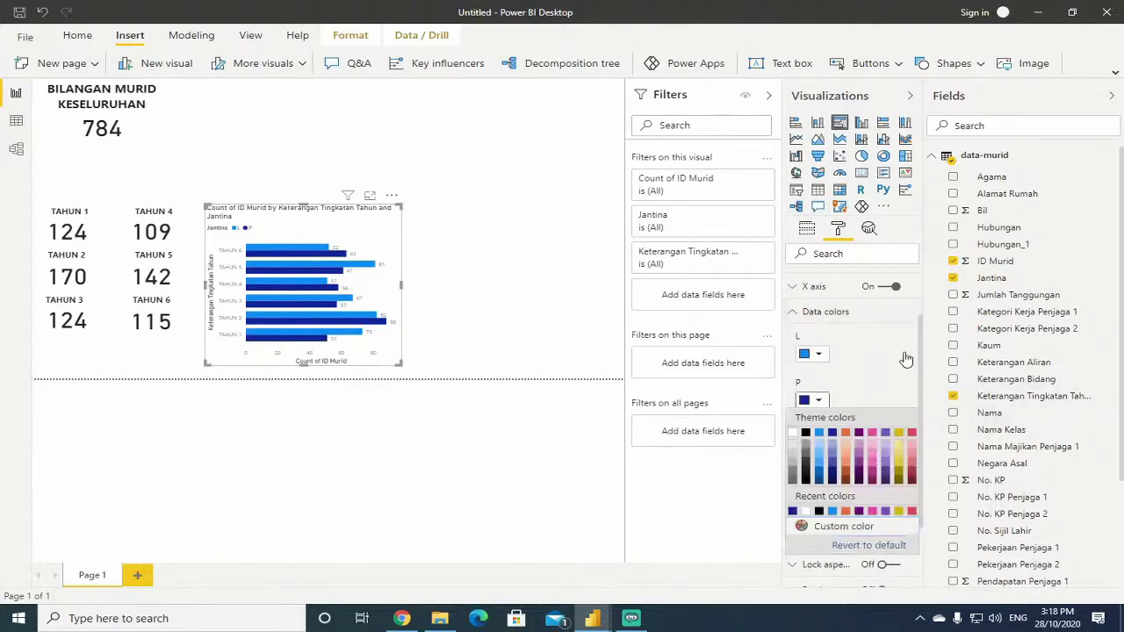
{"action": "left_click", "coordinate": [873, 432]}
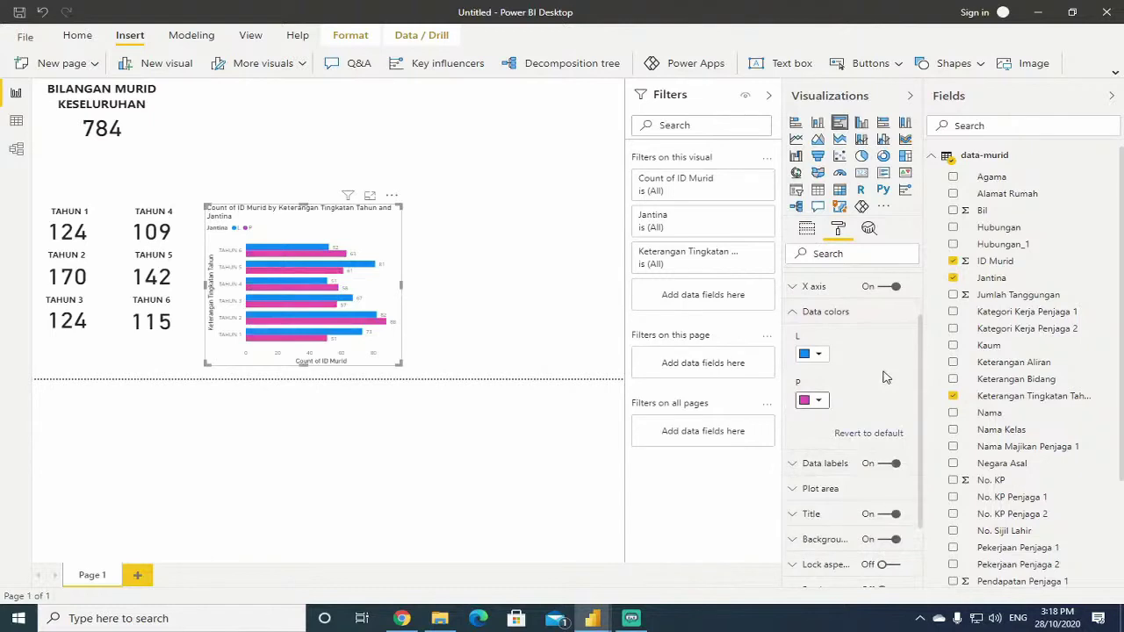
{"action": "left_click", "coordinate": [794, 314]}
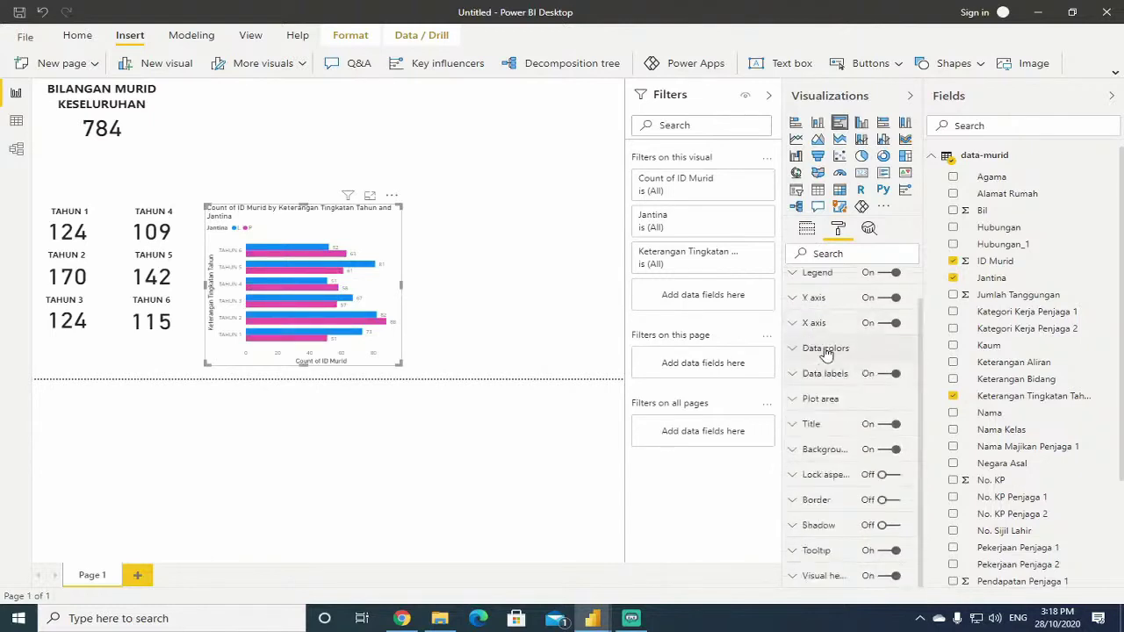
{"action": "left_click", "coordinate": [795, 349]}
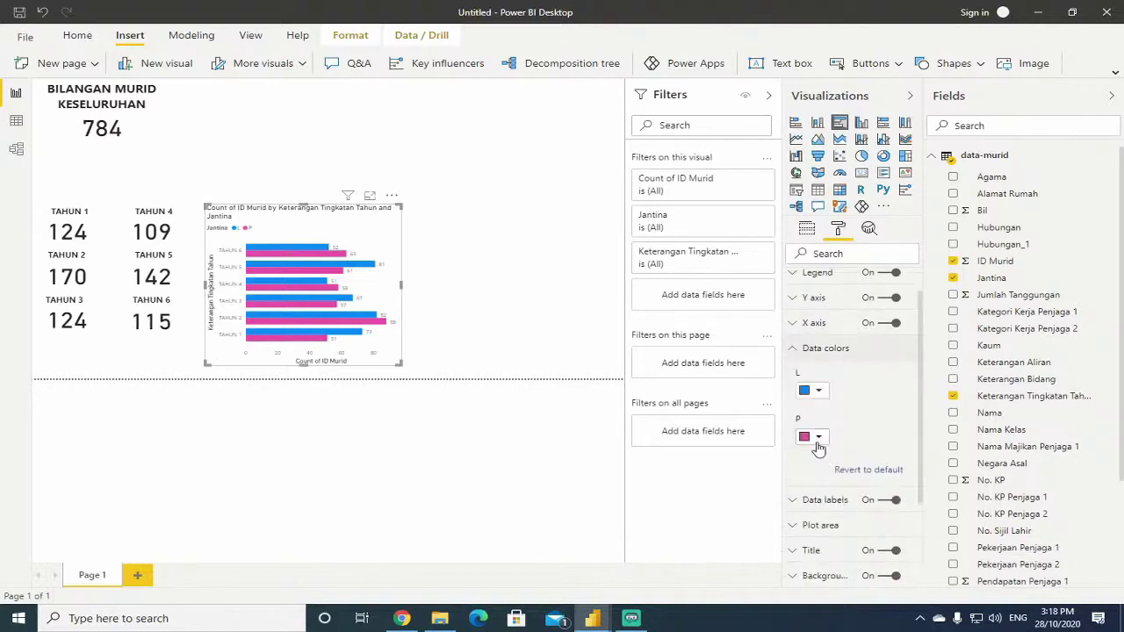
{"action": "left_click", "coordinate": [794, 350]}
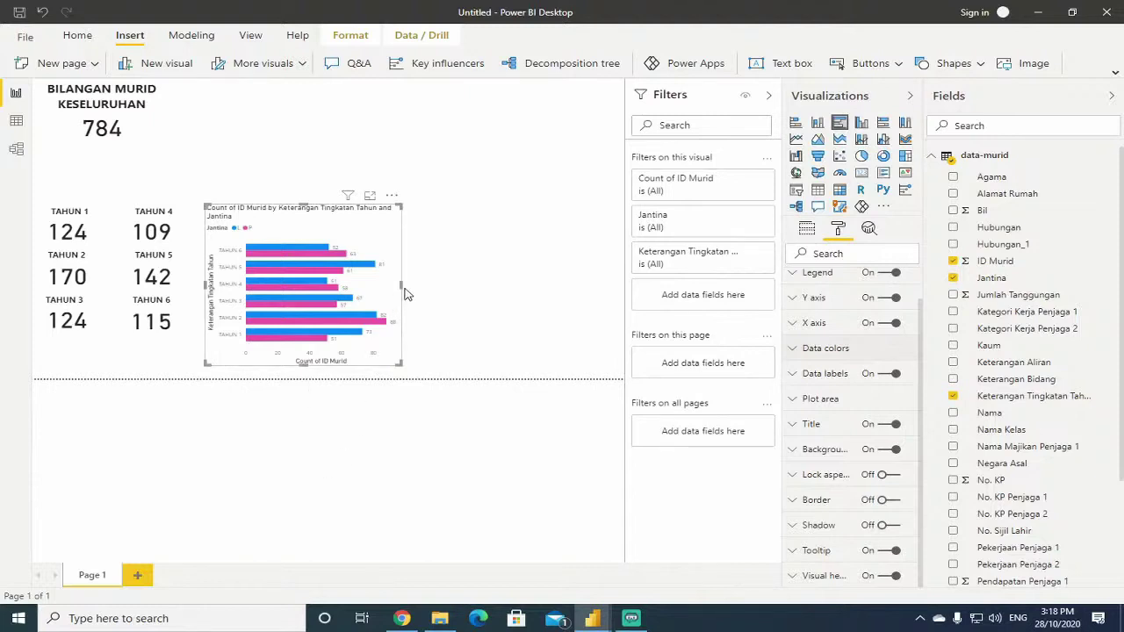
Make the bar chart slightly narrower and deselect it.
{"action": "left_click_drag", "start_coordinate": [401, 287], "coordinate": [385, 289]}
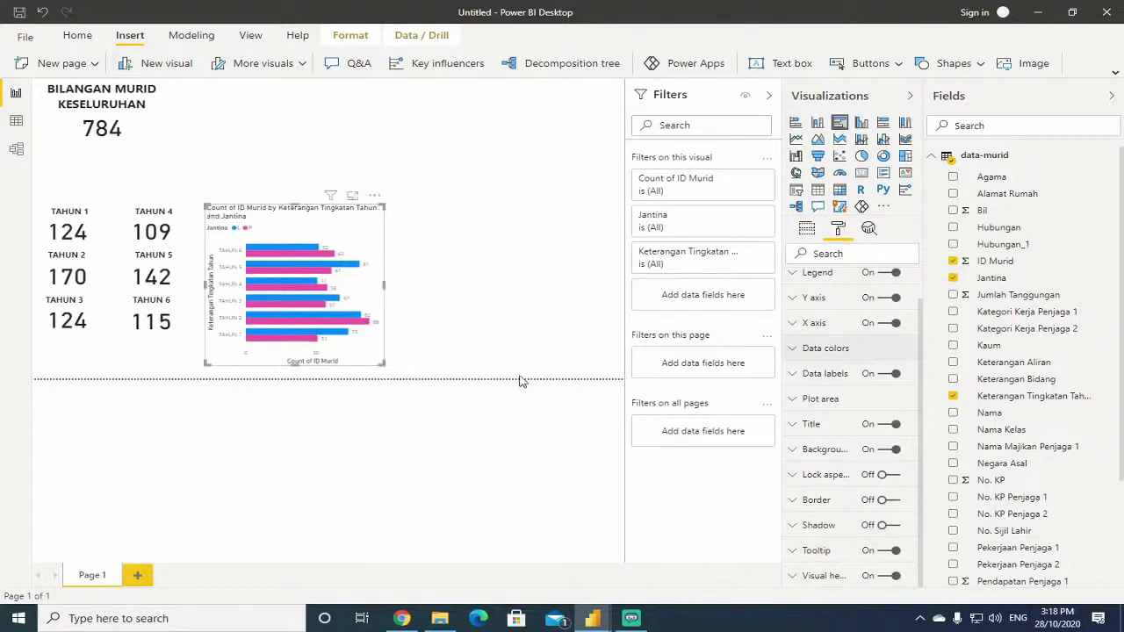
{"action": "left_click", "coordinate": [379, 488]}
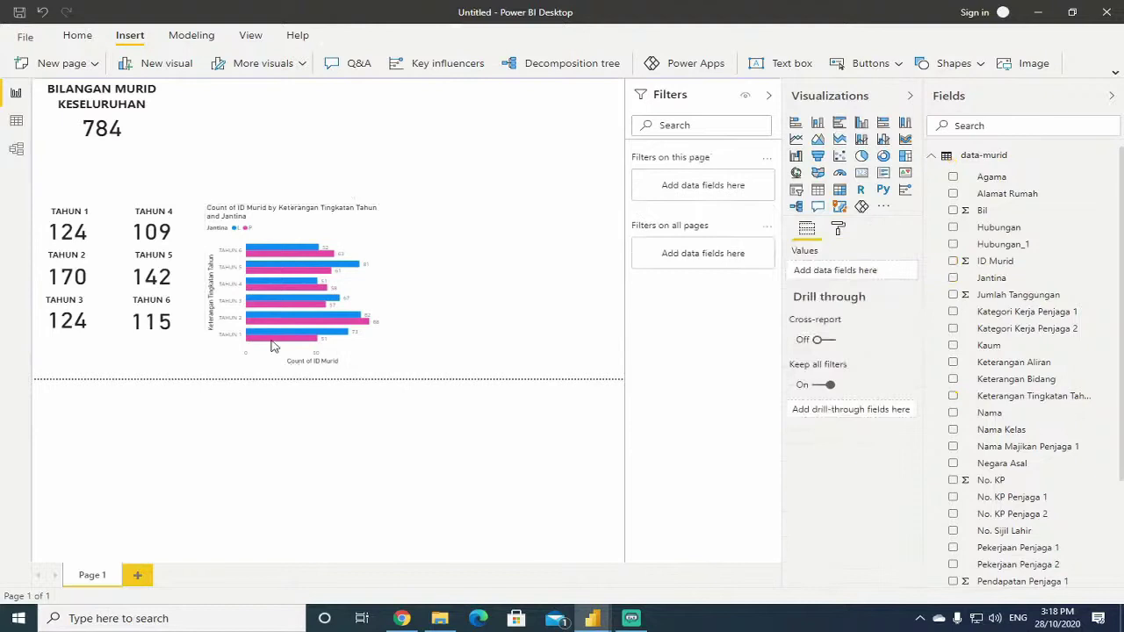
Test cross-filtering of the cards with the chart's P and L legend entries and the L bars of TAHUN 6 and TAHUN 1, and clear the selection.
{"action": "left_click", "coordinate": [246, 234]}
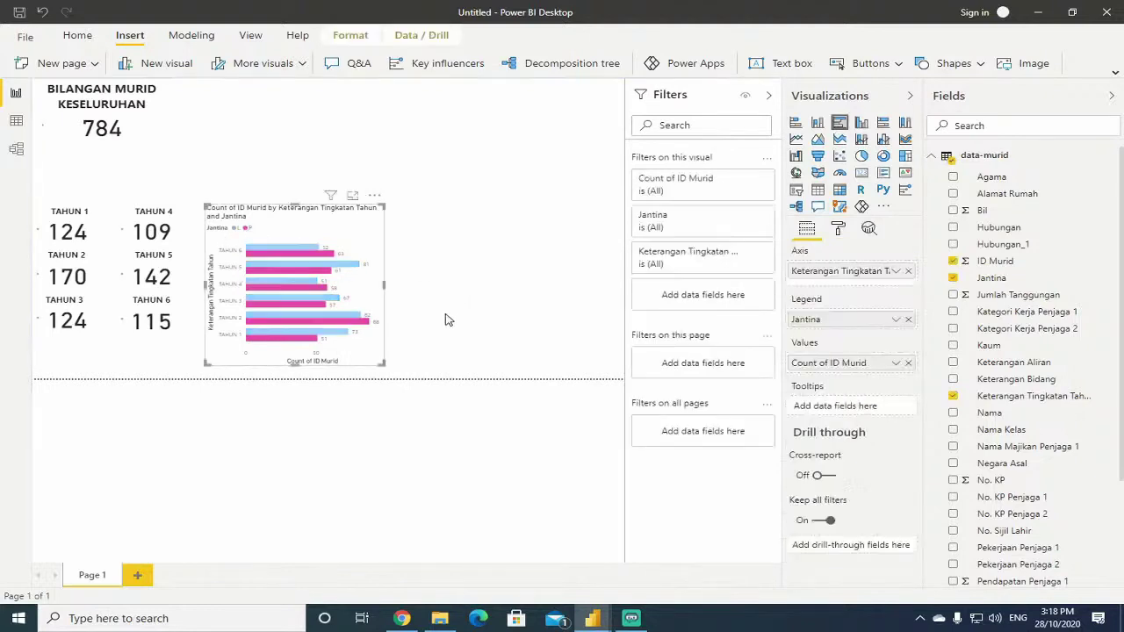
{"action": "left_click", "coordinate": [235, 228]}
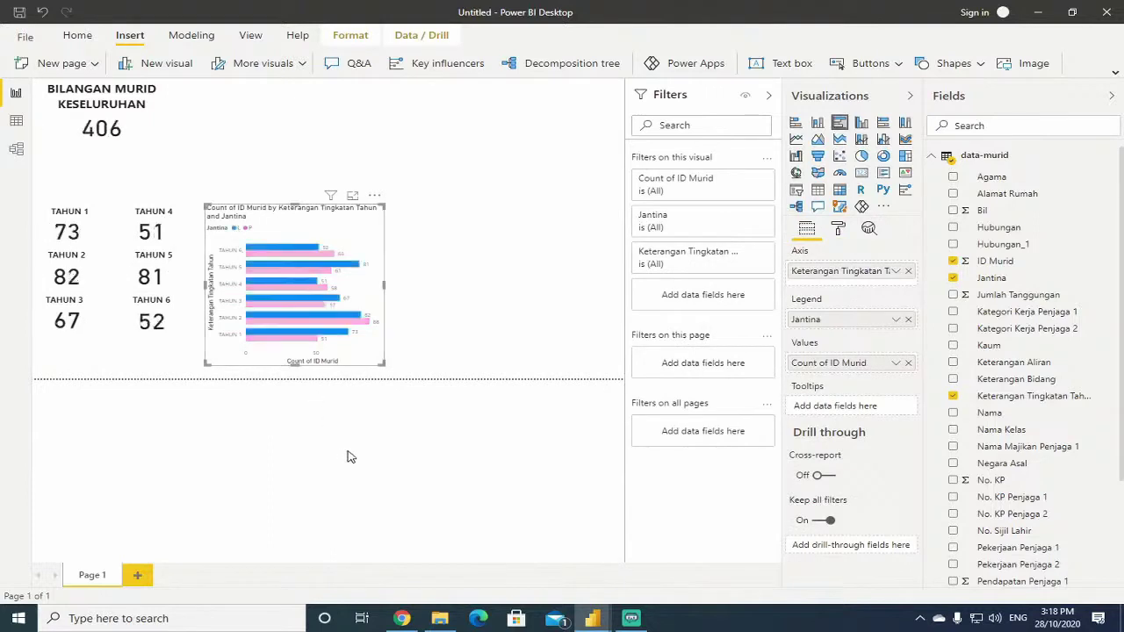
{"action": "left_click", "coordinate": [413, 284]}
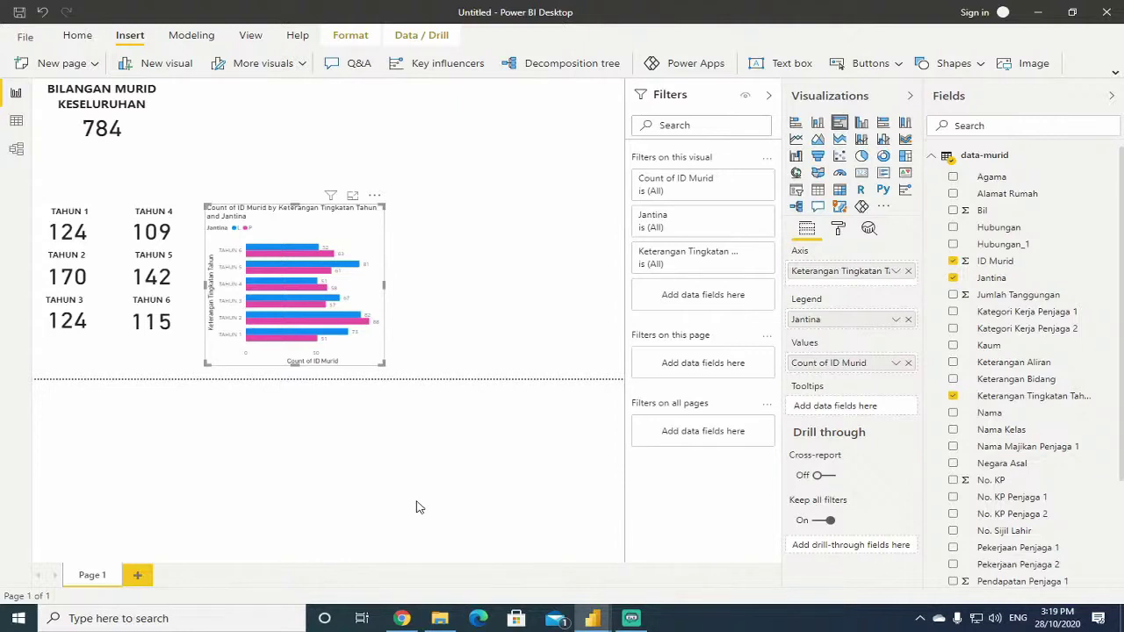
{"action": "left_click", "coordinate": [278, 249]}
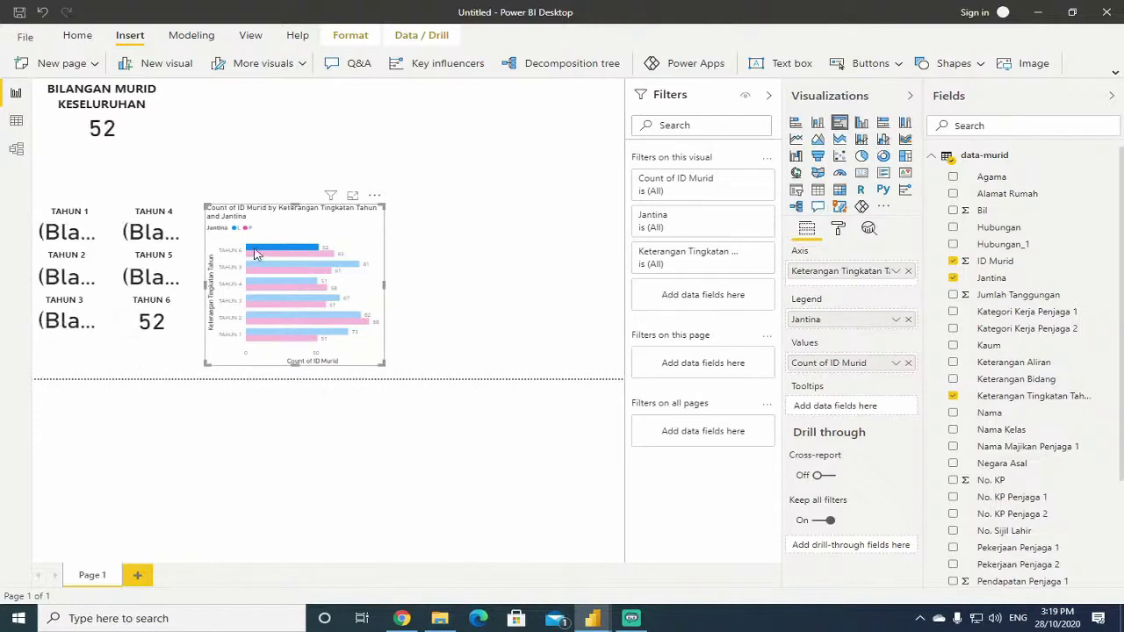
{"action": "left_click", "coordinate": [277, 334]}
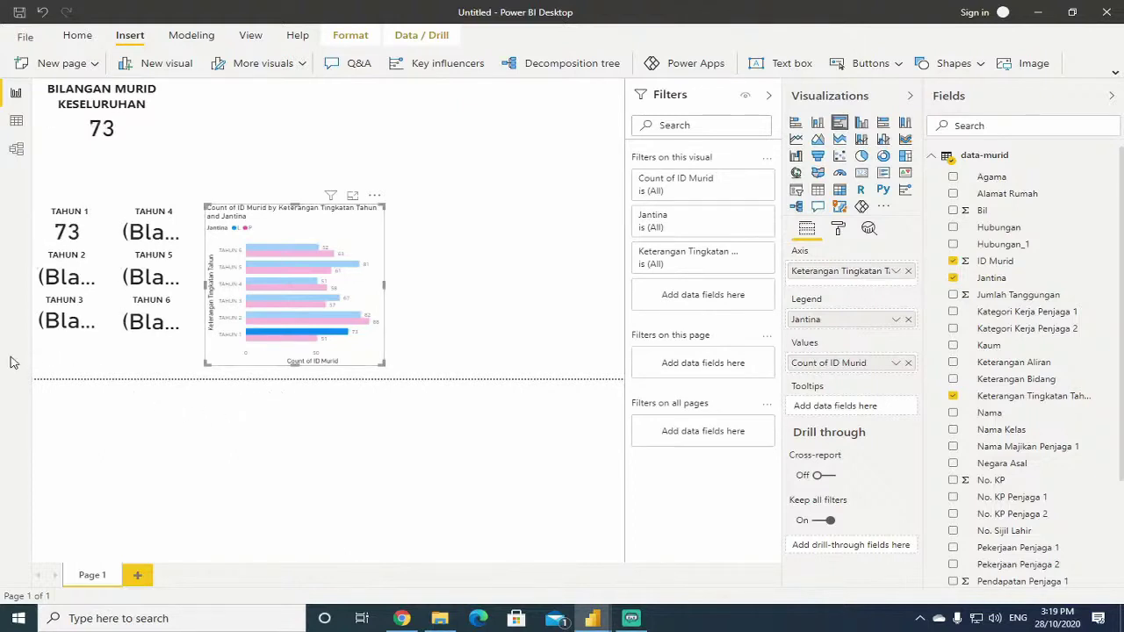
{"action": "left_click", "coordinate": [363, 240]}
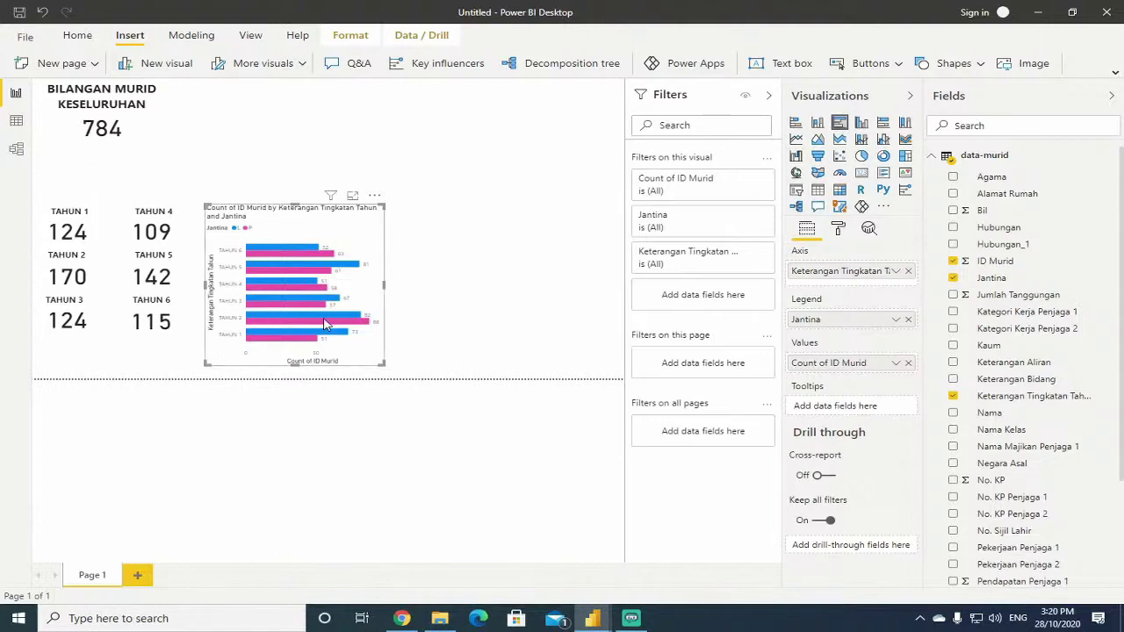
Trim the bar chart's width a little more and leave its options without applying any.
{"action": "mouse_move", "coordinate": [383, 286]}
{"action": "left_mouse_down"}
{"action": "mouse_move", "coordinate": [366, 291]}
{"action": "mouse_move", "coordinate": [380, 295]}
{"action": "left_mouse_up"}
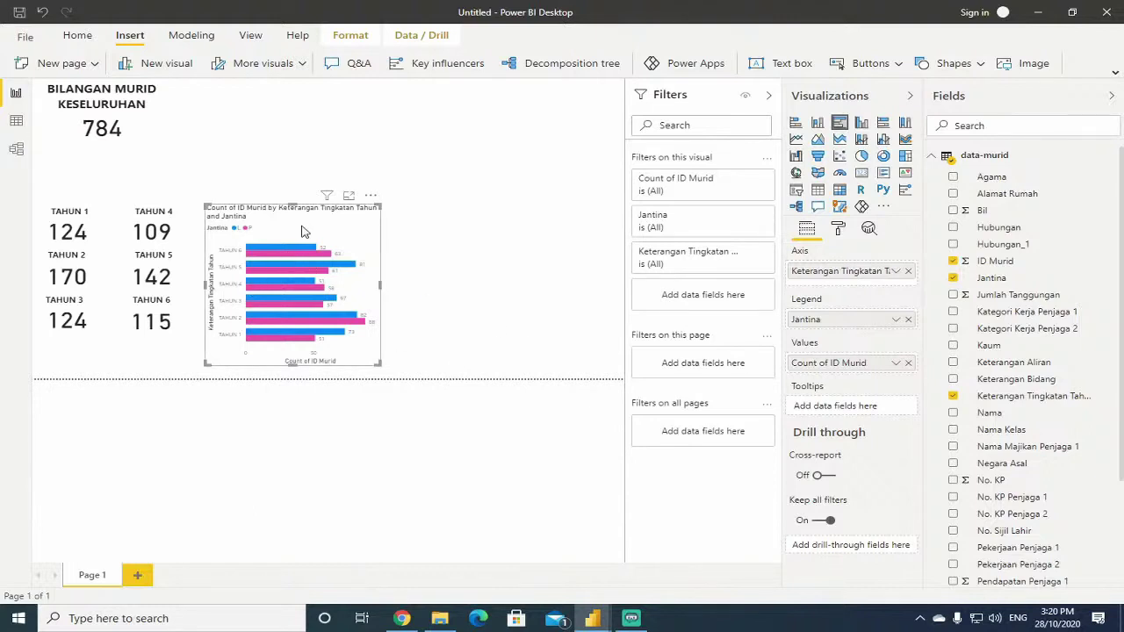
{"action": "left_click", "coordinate": [371, 198]}
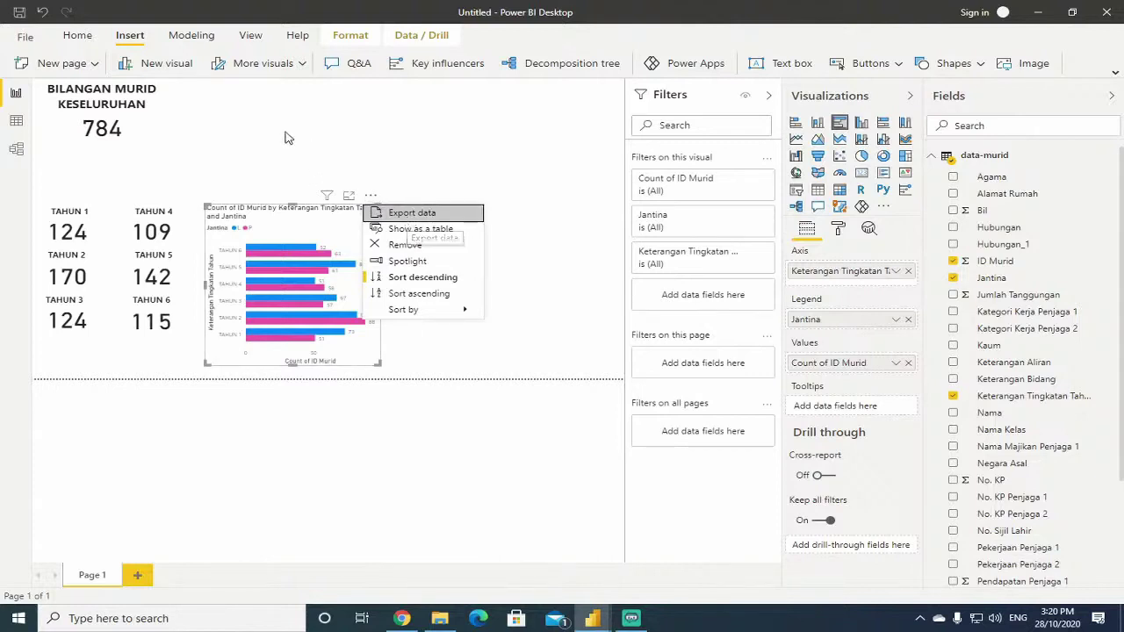
{"action": "left_click", "coordinate": [290, 165]}
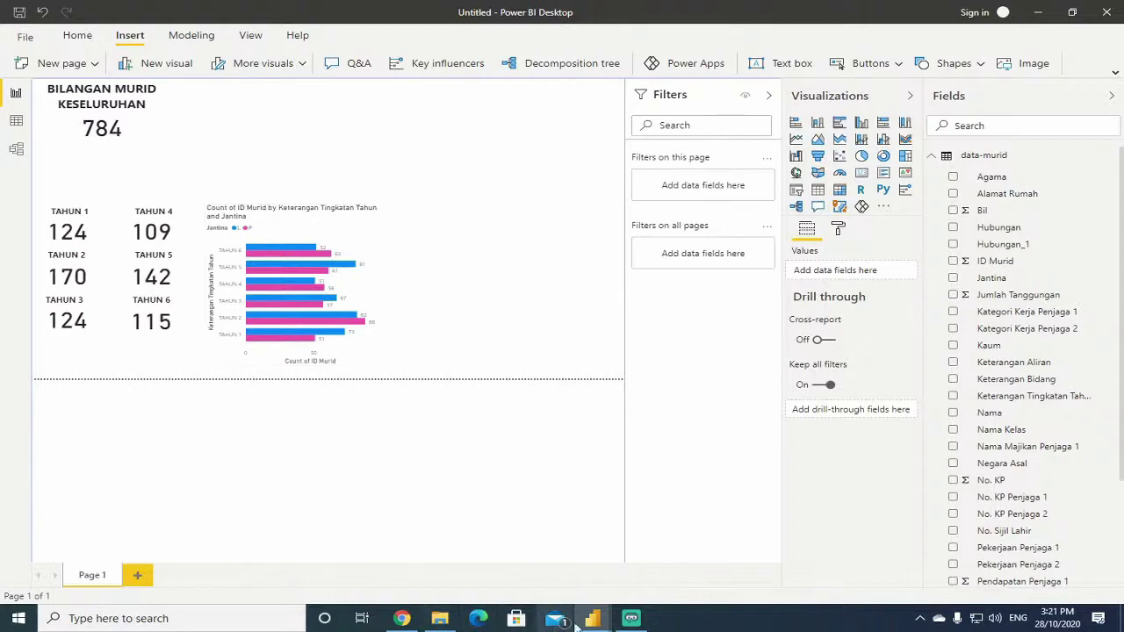
Switch to the Demo-Webinar-Data Asas Murid report, clear the chart's filter, and cross-filter the dashboard by Jantina L.
{"action": "mouse_move", "coordinate": [585, 619]}
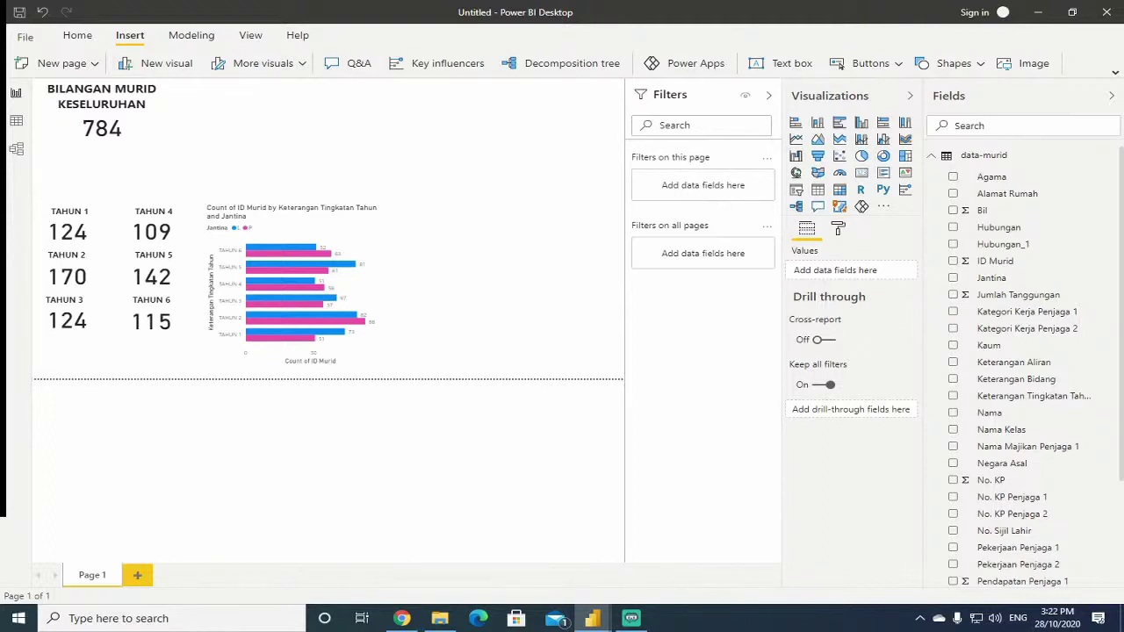
{"action": "key", "text": "alt+Tab"}
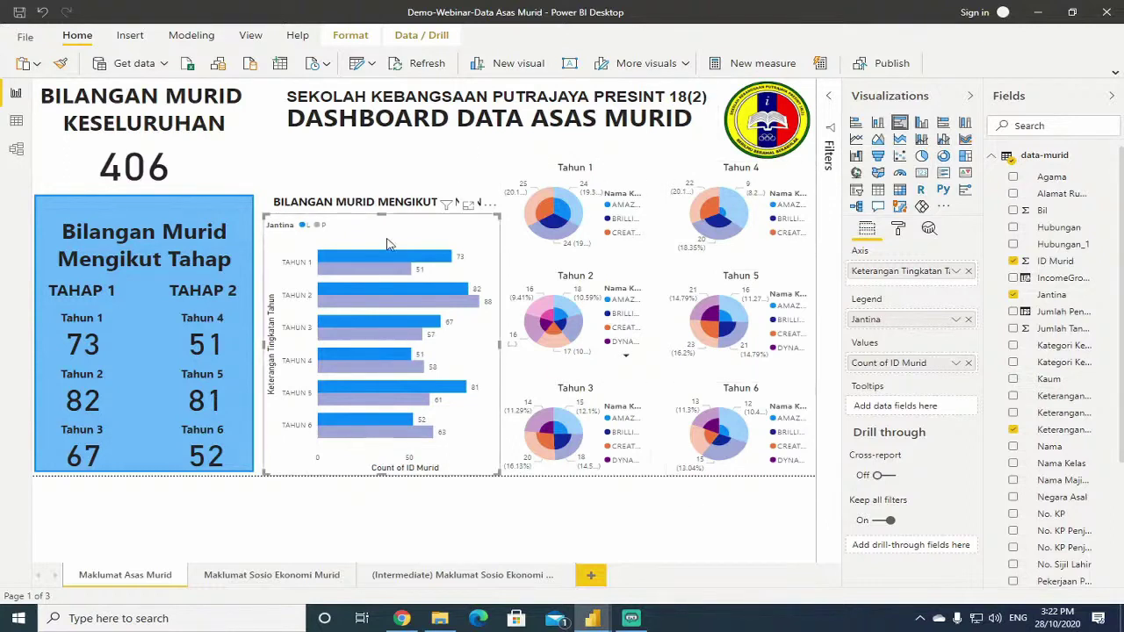
{"action": "left_click", "coordinate": [584, 273]}
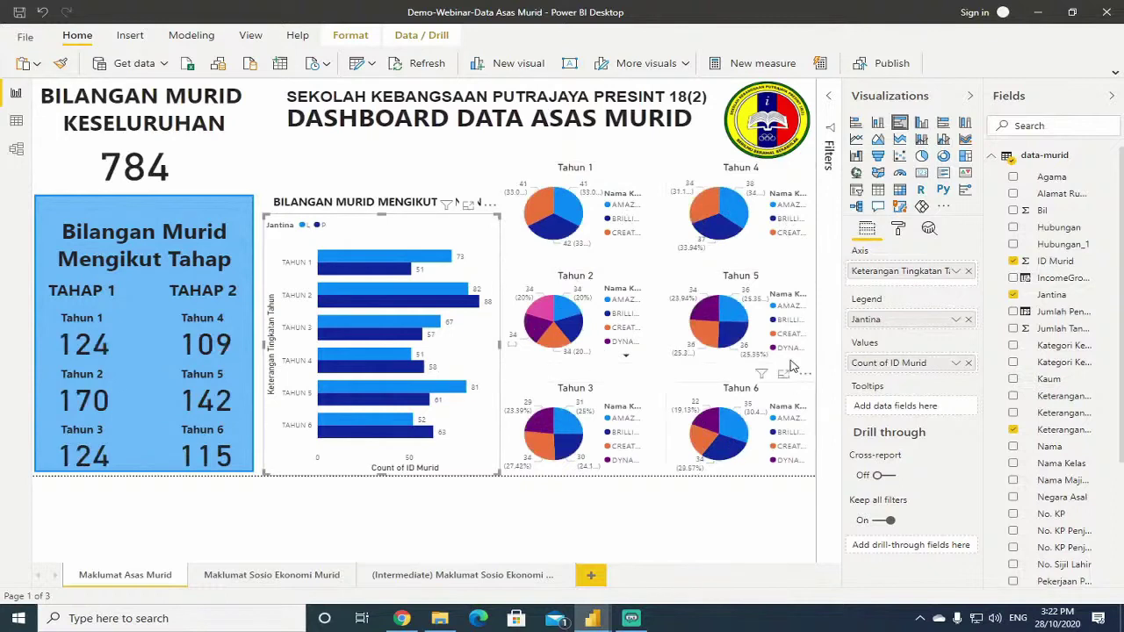
{"action": "left_click", "coordinate": [302, 226]}
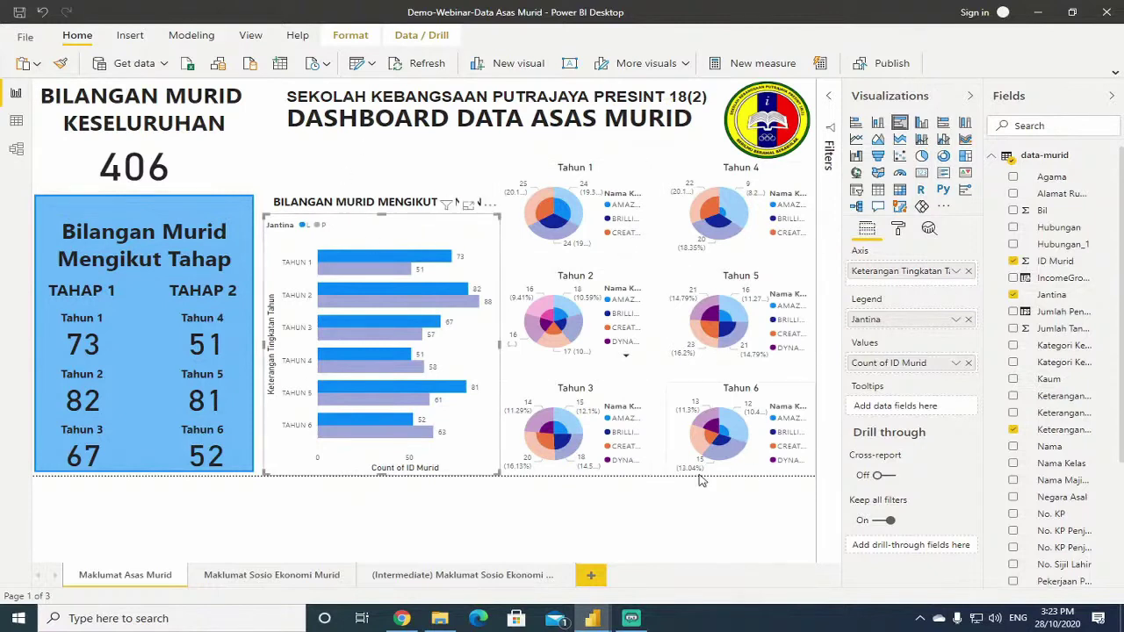
Look over the page view options and the Tahun 1 pie chart in the demo dashboard, and return to the Untitled report.
{"action": "left_click", "coordinate": [250, 38]}
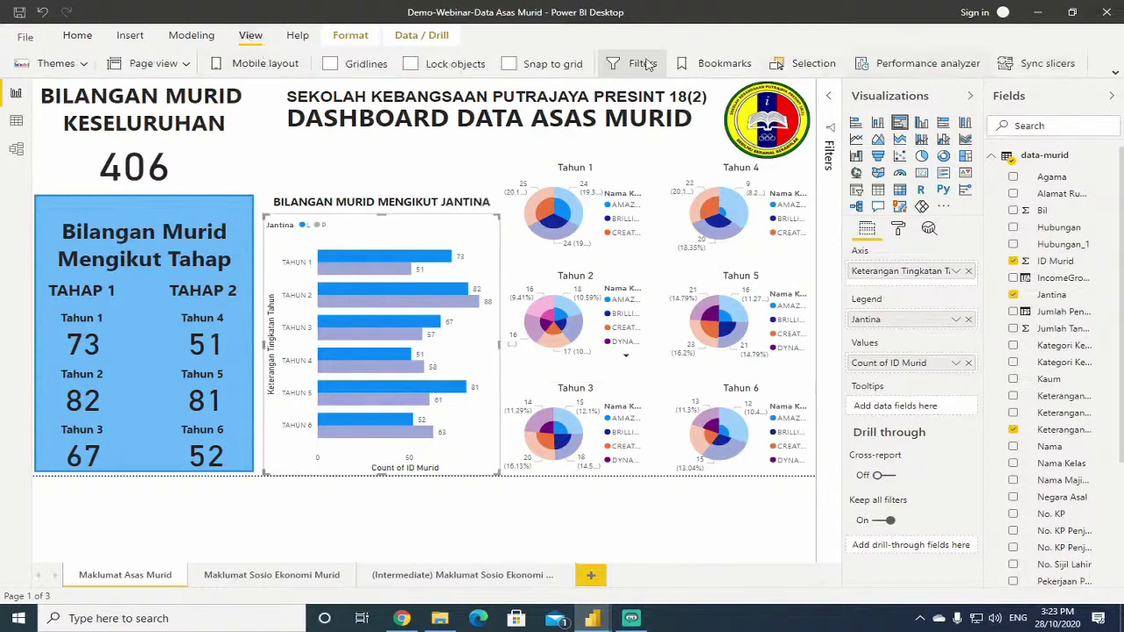
{"action": "left_click", "coordinate": [188, 68]}
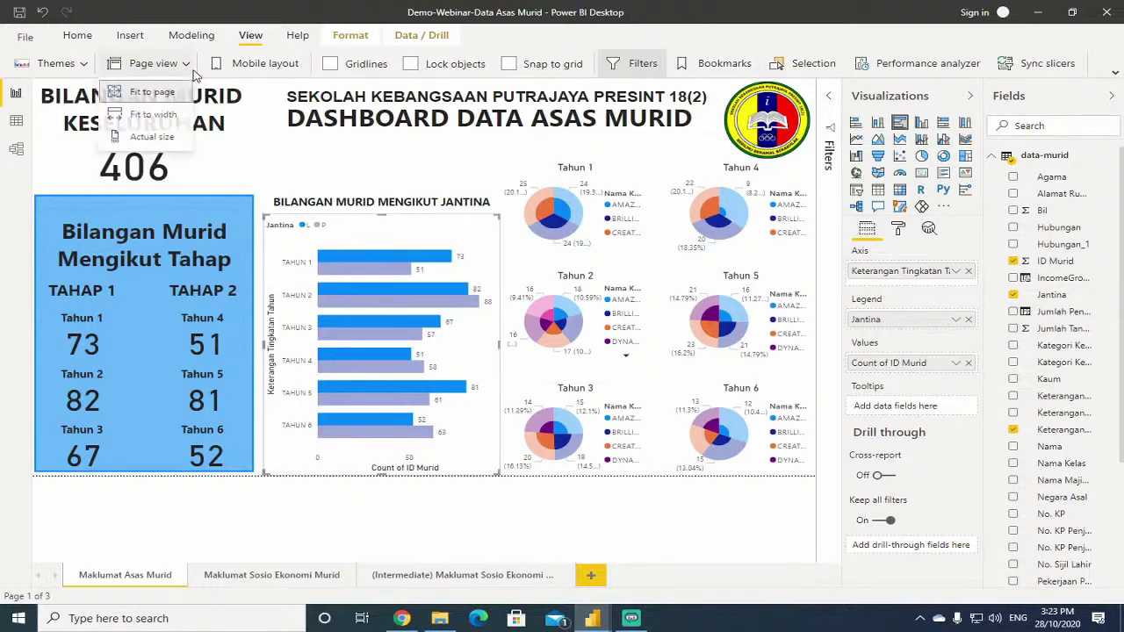
{"action": "left_click", "coordinate": [77, 37]}
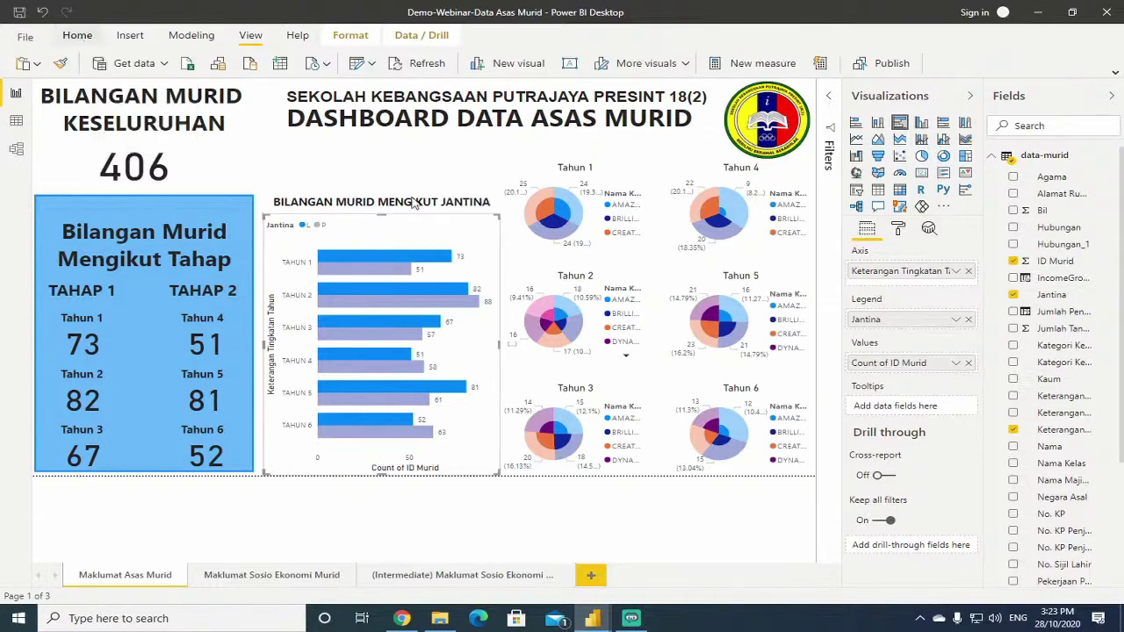
{"action": "left_click", "coordinate": [518, 217]}
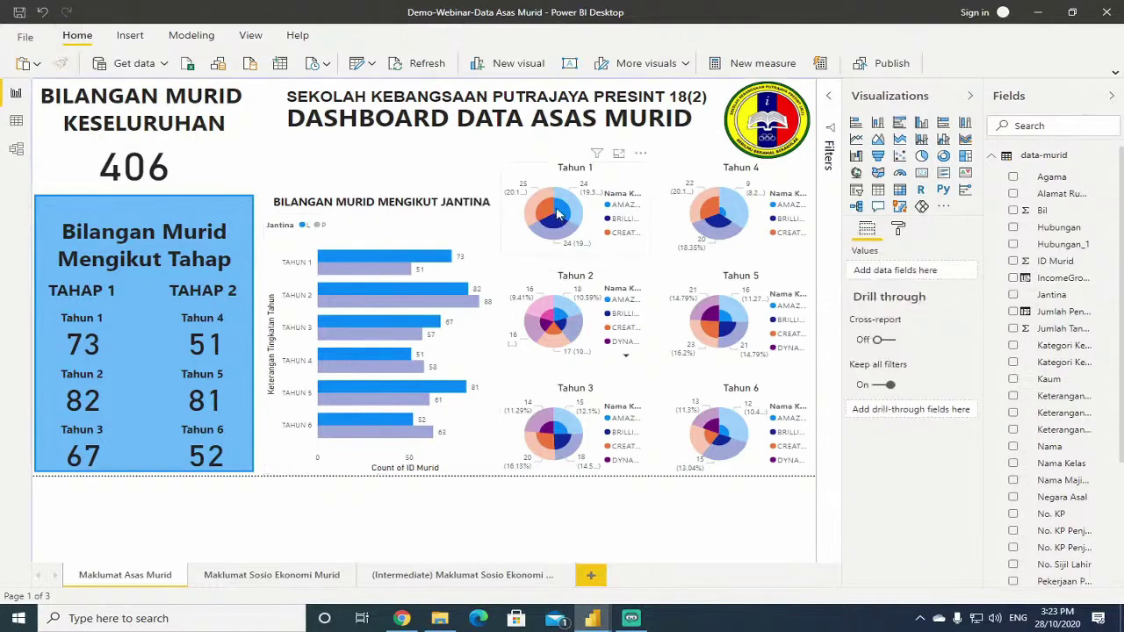
{"action": "left_click_drag", "start_coordinate": [666, 13], "coordinate": [226, 258]}
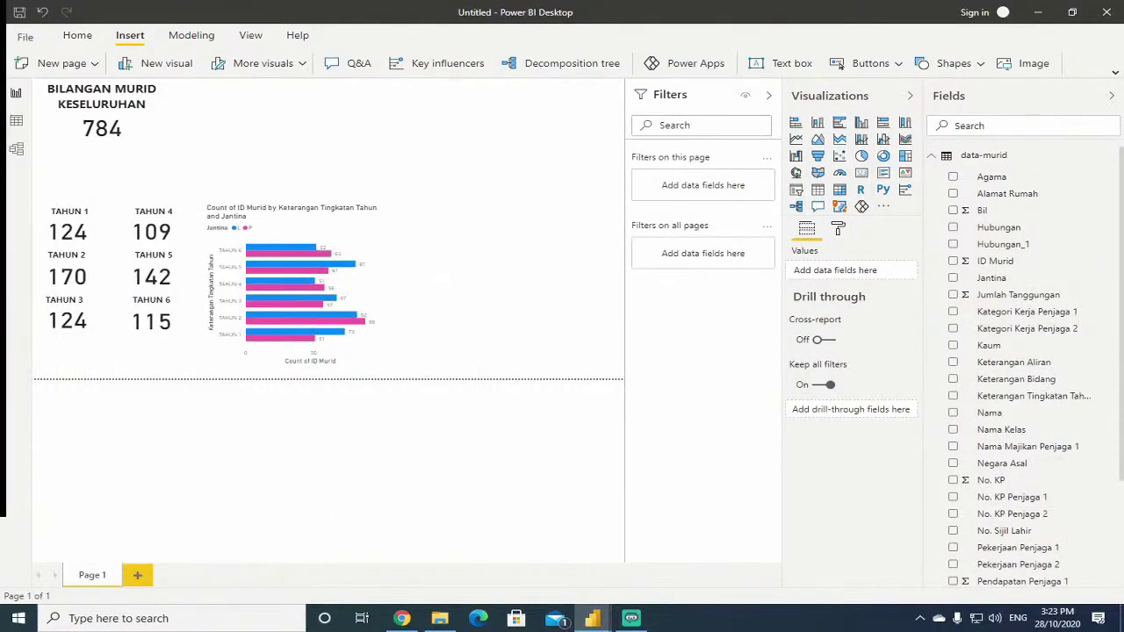
Add a pie chart above the bar chart, toward the page's empty side, with the count of ID Murid as its values.
{"action": "left_click", "coordinate": [862, 158]}
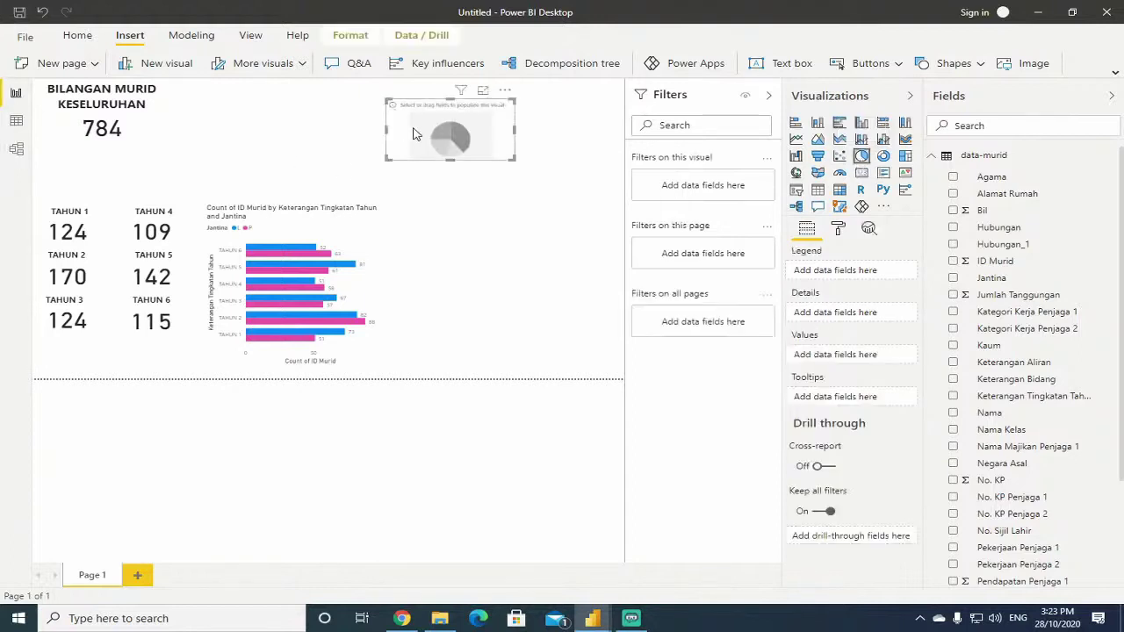
{"action": "left_click_drag", "start_coordinate": [408, 132], "coordinate": [397, 132]}
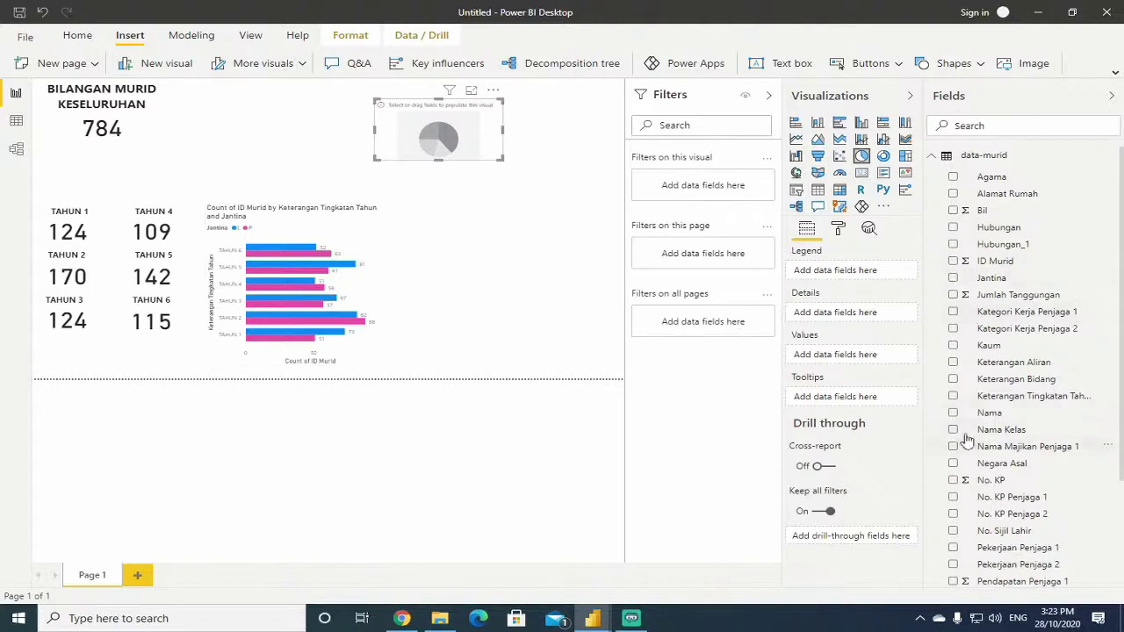
{"action": "left_click_drag", "start_coordinate": [996, 263], "coordinate": [843, 363]}
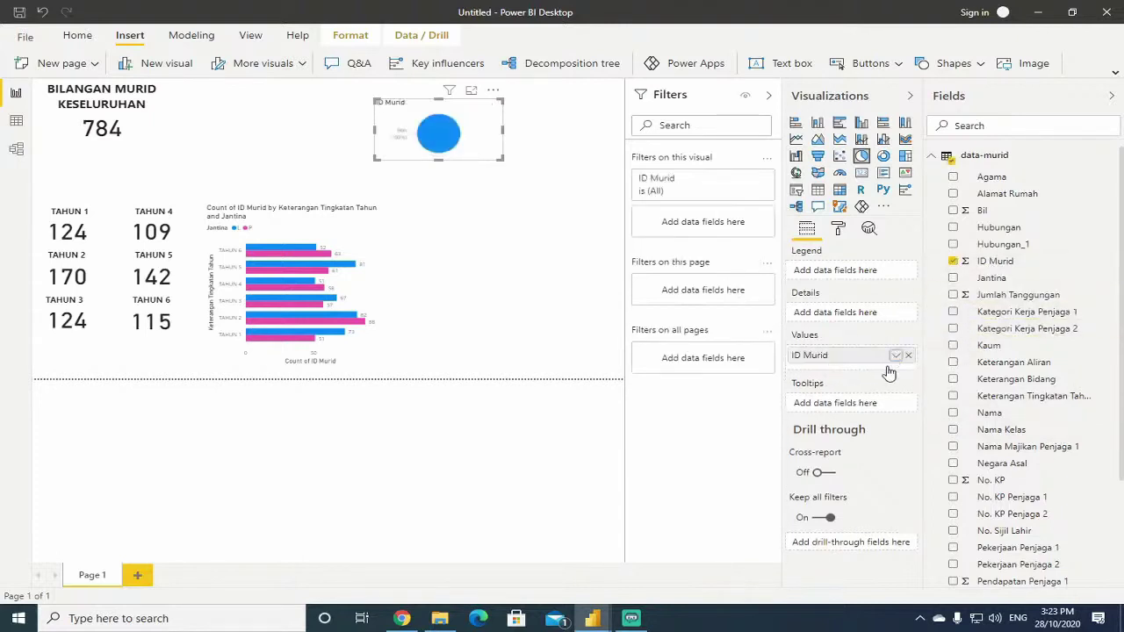
{"action": "left_click", "coordinate": [896, 356]}
{"action": "left_click", "coordinate": [931, 486]}
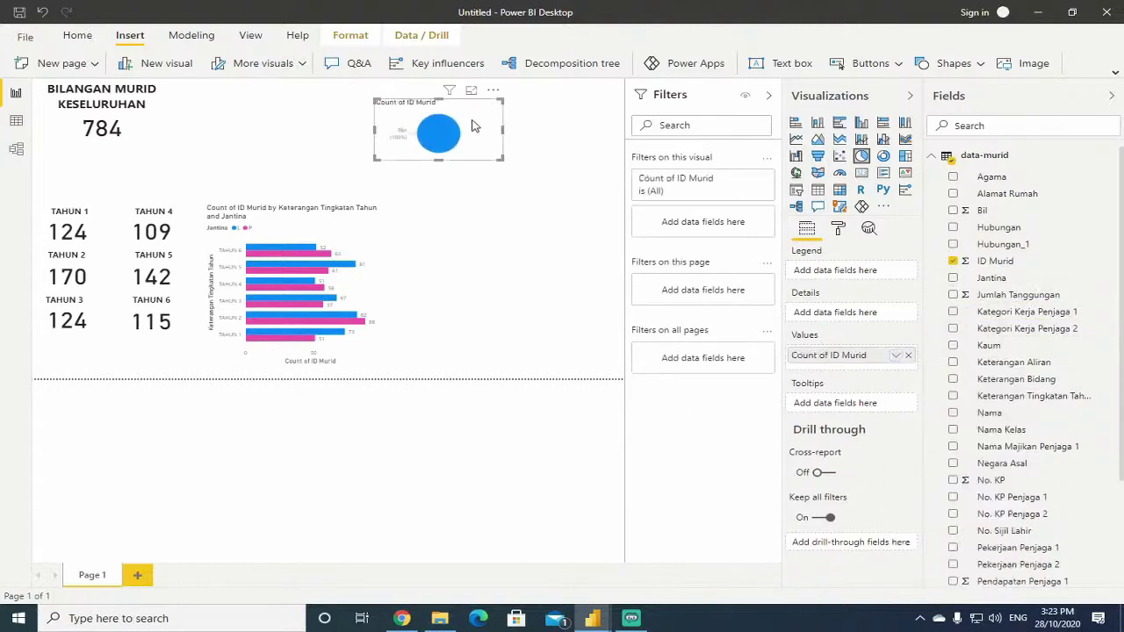
Lower and slightly resize the pie chart, and filter it by Keterangan Tingkatan Tahun to TAHUN 1.
{"action": "left_click_drag", "start_coordinate": [472, 126], "coordinate": [475, 153]}
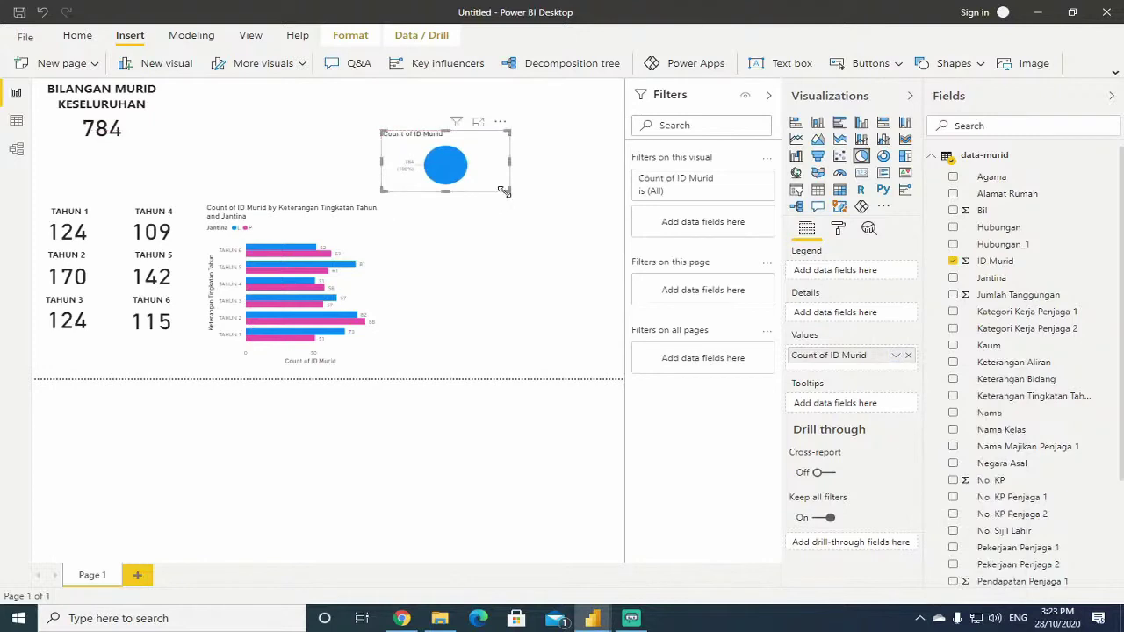
{"action": "mouse_move", "coordinate": [507, 192]}
{"action": "left_mouse_down"}
{"action": "mouse_move", "coordinate": [506, 206]}
{"action": "mouse_move", "coordinate": [498, 191]}
{"action": "mouse_move", "coordinate": [497, 200]}
{"action": "left_mouse_up"}
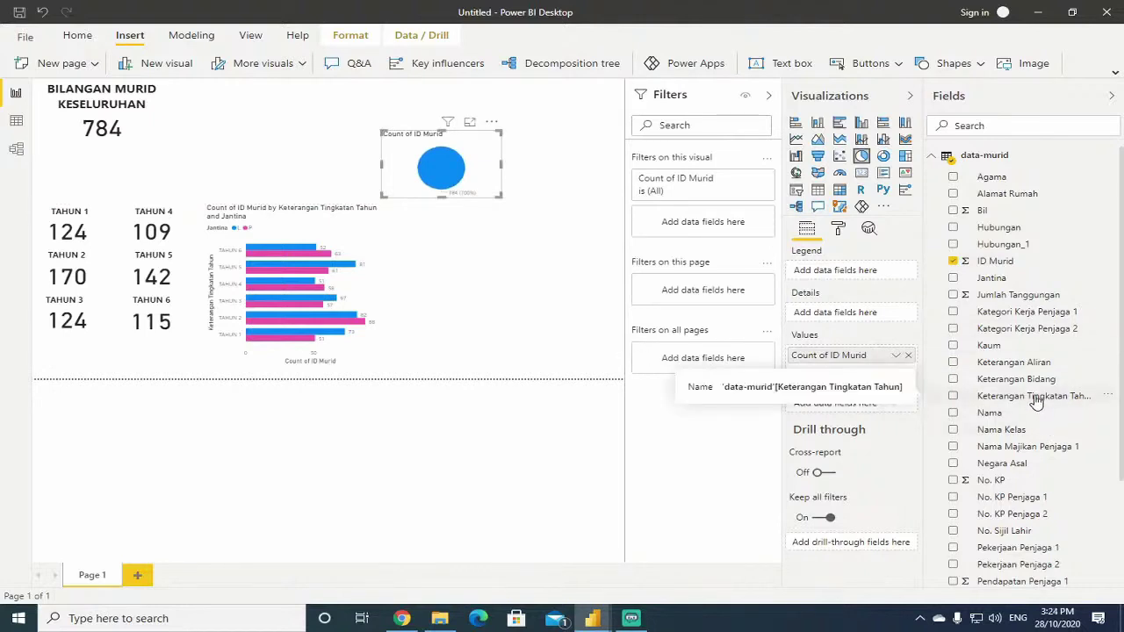
{"action": "left_click_drag", "start_coordinate": [1036, 401], "coordinate": [721, 230]}
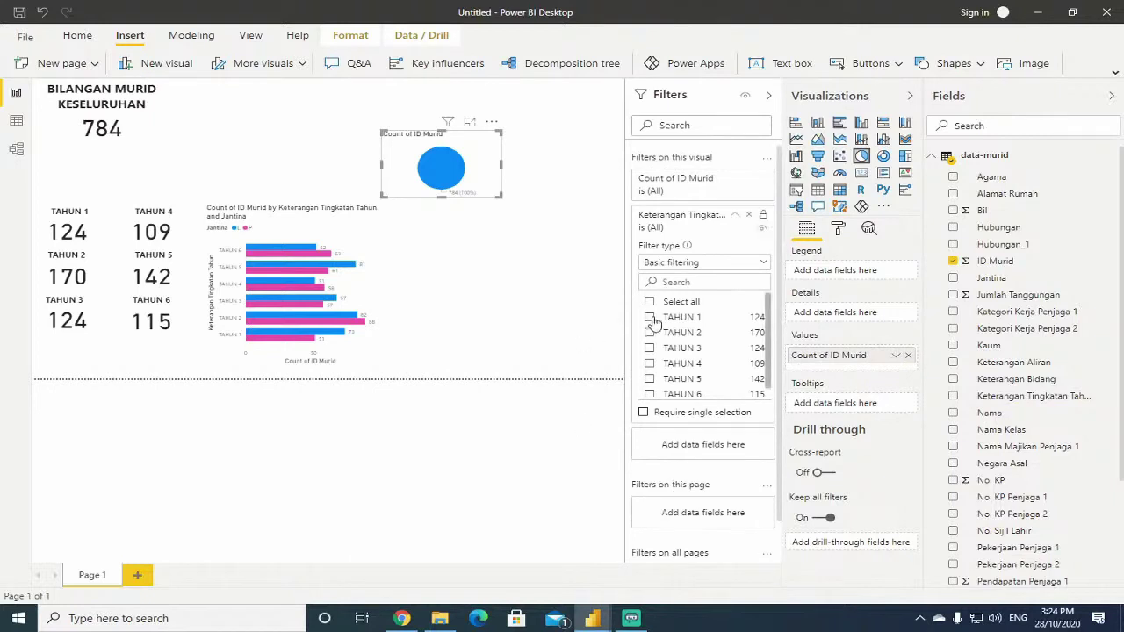
{"action": "left_click", "coordinate": [650, 318]}
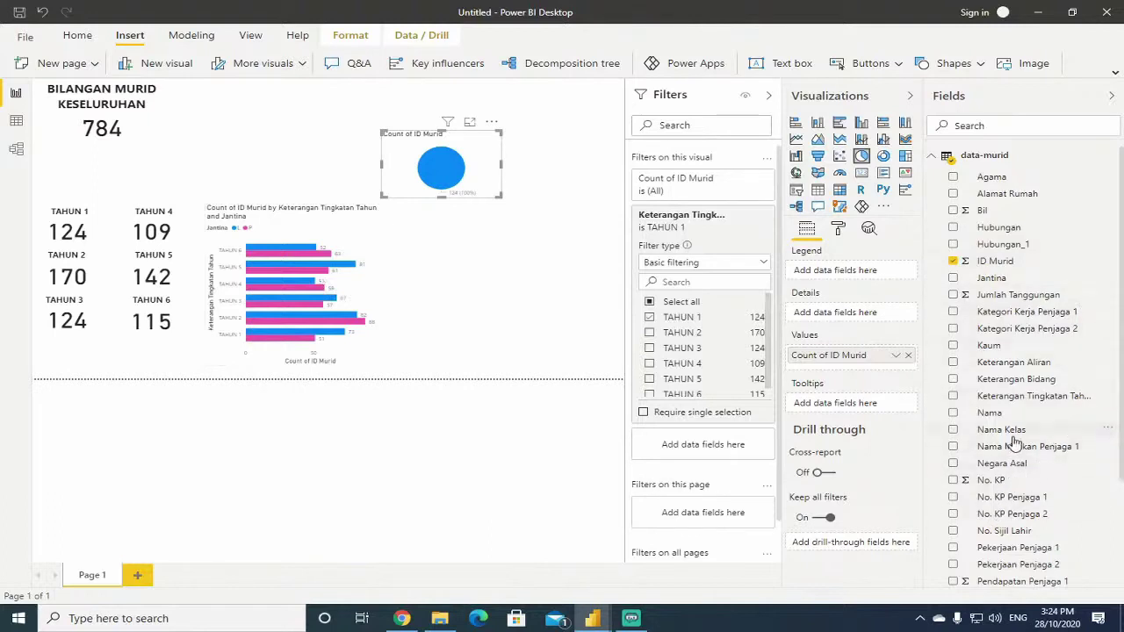
Split the TAHUN 1 pie chart by class using Nama Kelas as the legend, and make the chart slightly taller.
{"action": "left_click_drag", "start_coordinate": [1017, 434], "coordinate": [866, 276]}
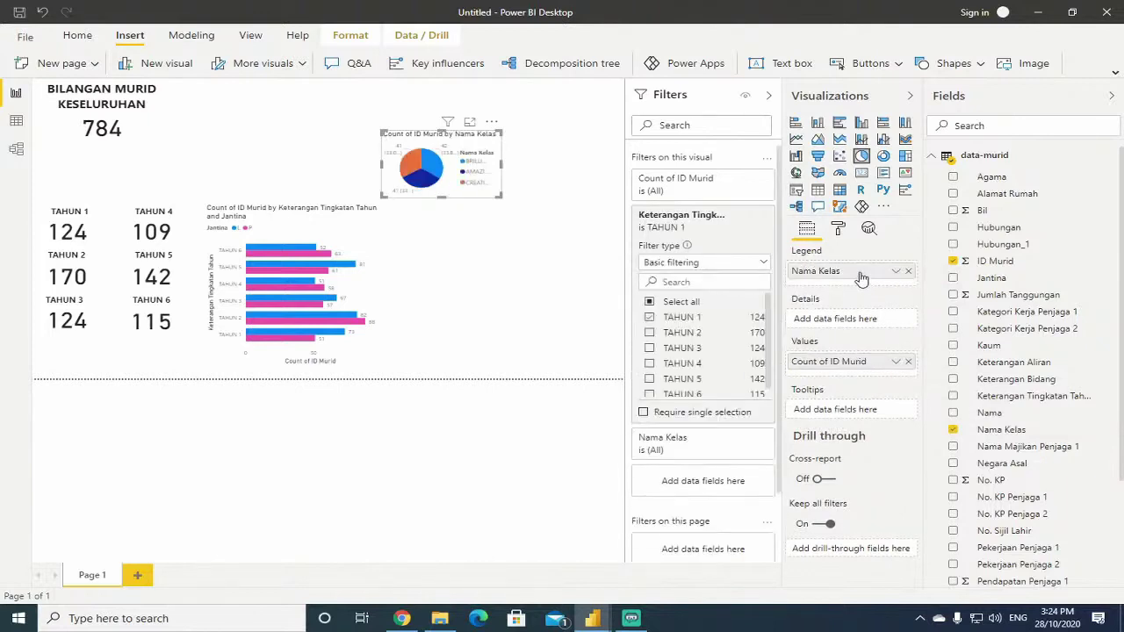
{"action": "left_click_drag", "start_coordinate": [500, 196], "coordinate": [502, 211]}
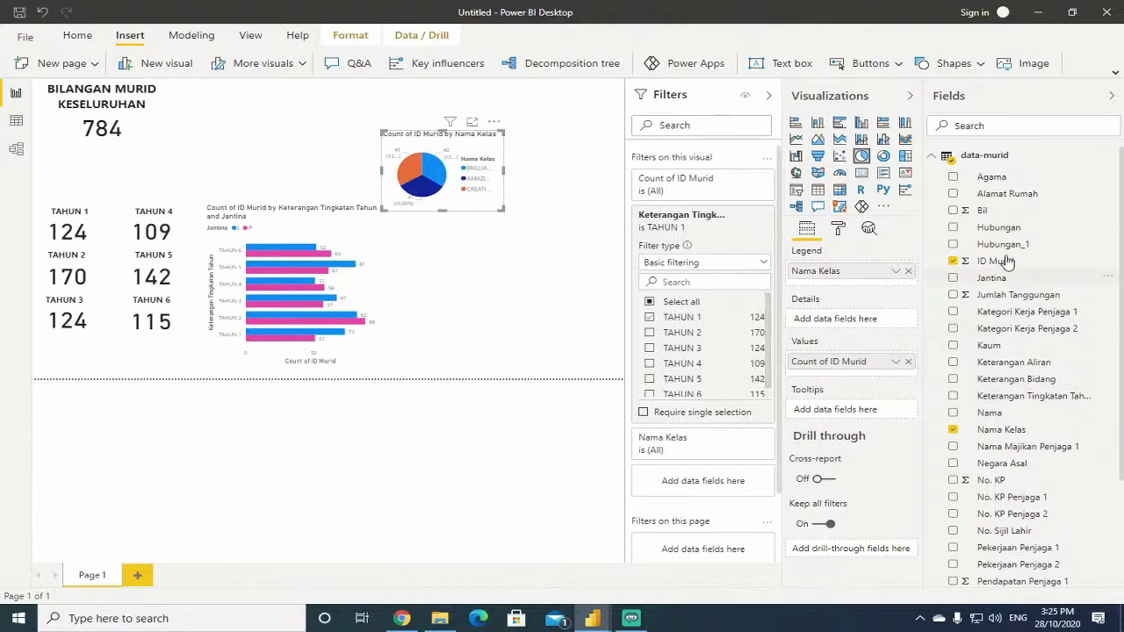
Try splitting the pie chart's class slices further by Jantina as details, and enlarge the chart to inspect the slices.
{"action": "left_click_drag", "start_coordinate": [991, 278], "coordinate": [857, 320]}
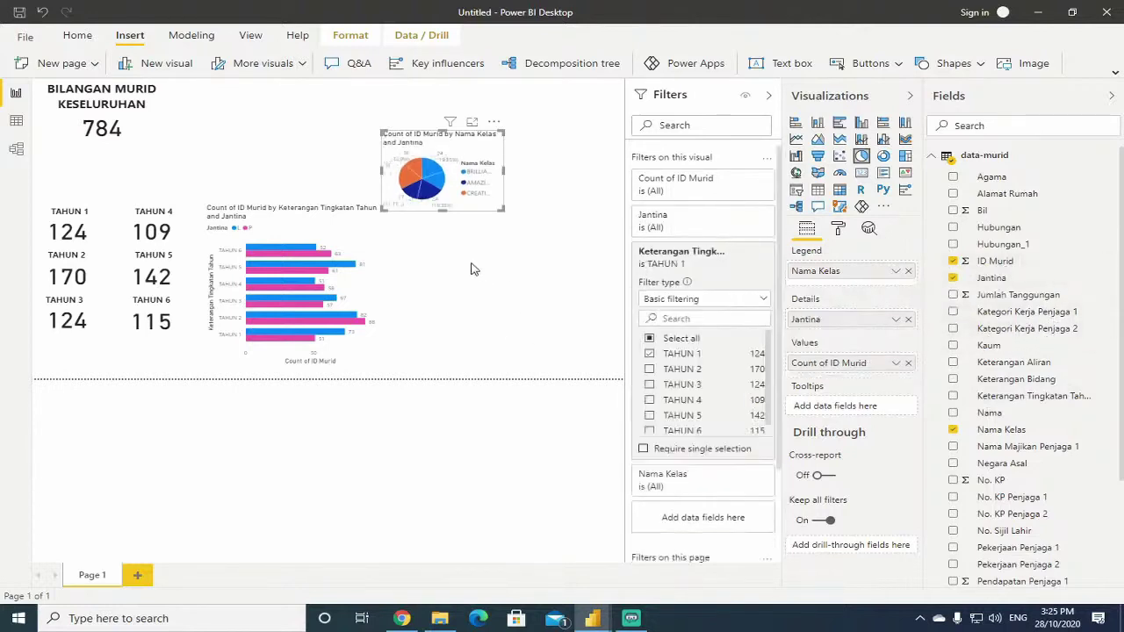
{"action": "left_click", "coordinate": [909, 319]}
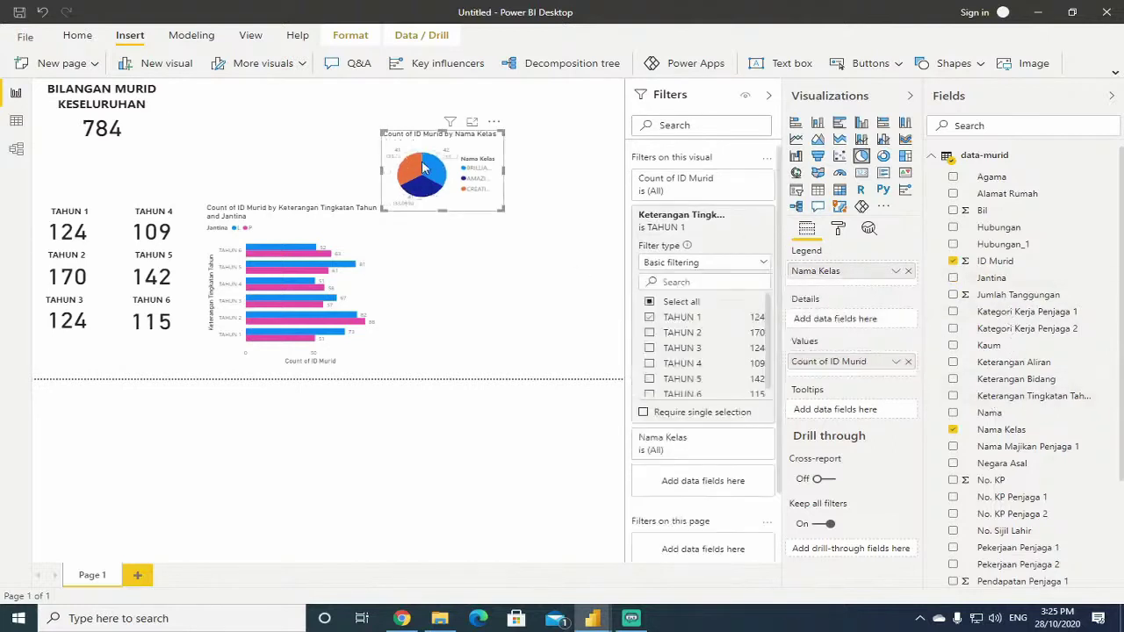
{"action": "mouse_move", "coordinate": [422, 166]}
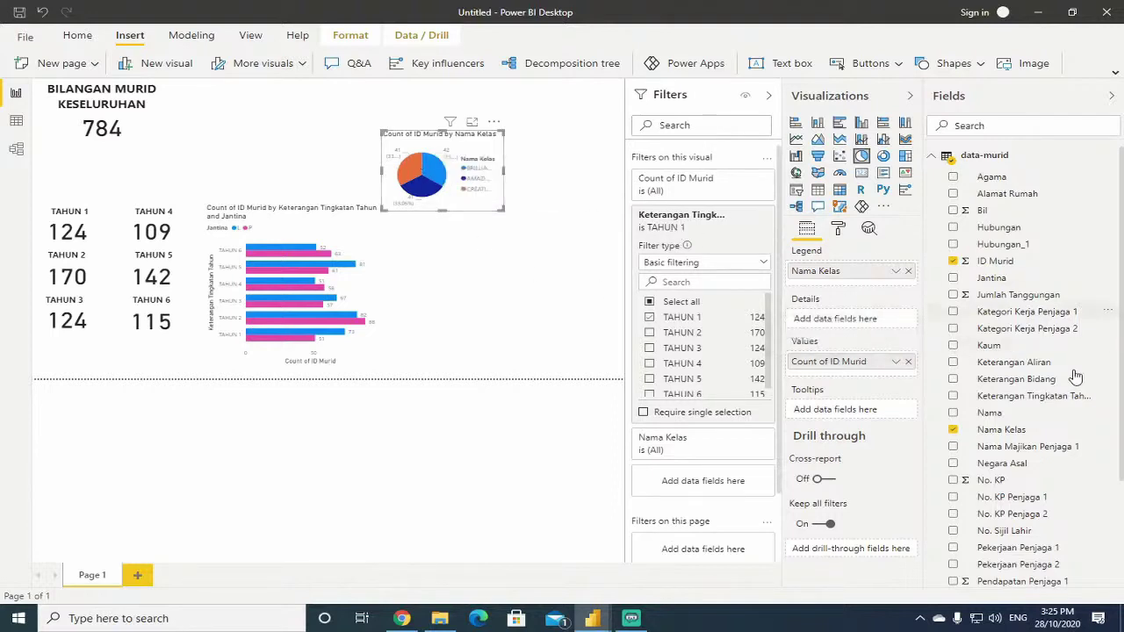
{"action": "left_click_drag", "start_coordinate": [993, 280], "coordinate": [858, 325]}
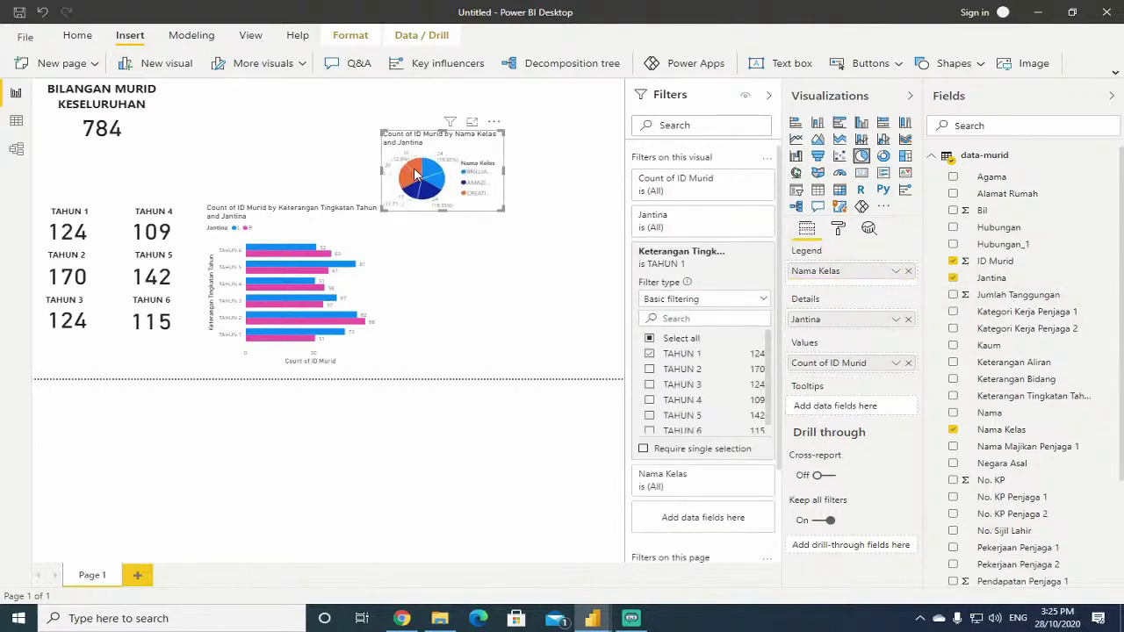
{"action": "left_click_drag", "start_coordinate": [503, 210], "coordinate": [587, 349]}
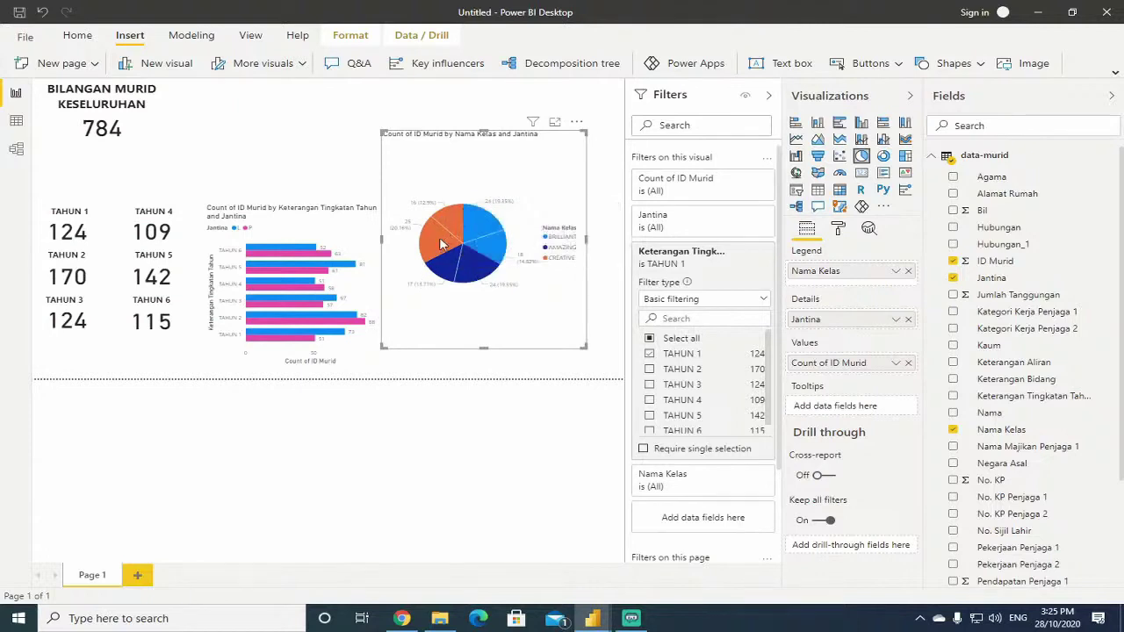
{"action": "mouse_move", "coordinate": [442, 244]}
{"action": "mouse_move", "coordinate": [454, 221]}
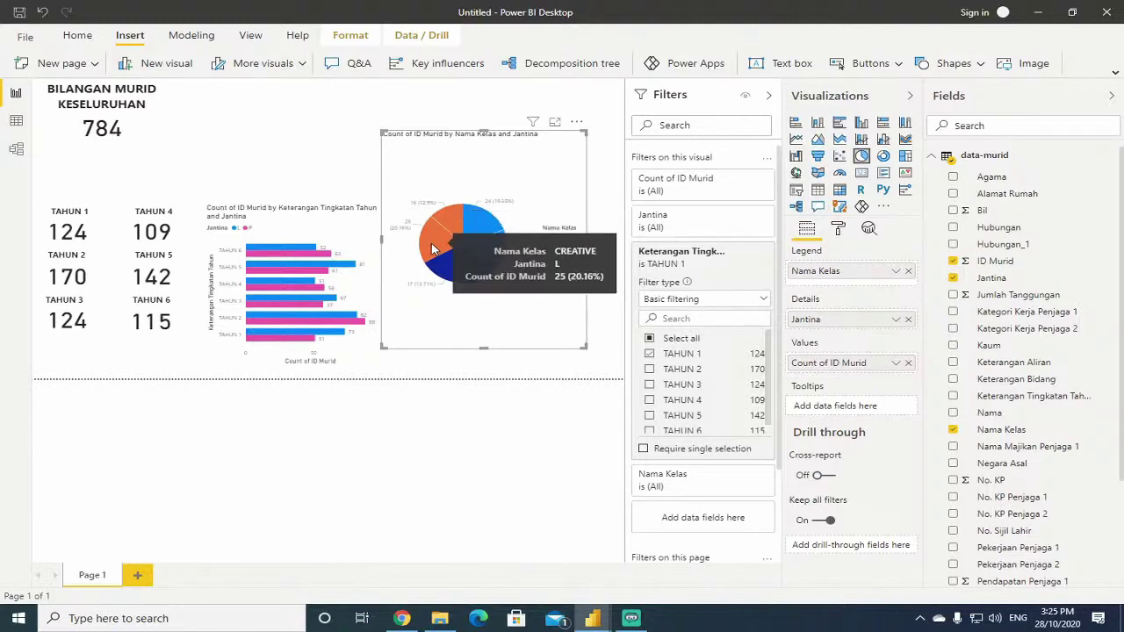
{"action": "left_click", "coordinate": [909, 322]}
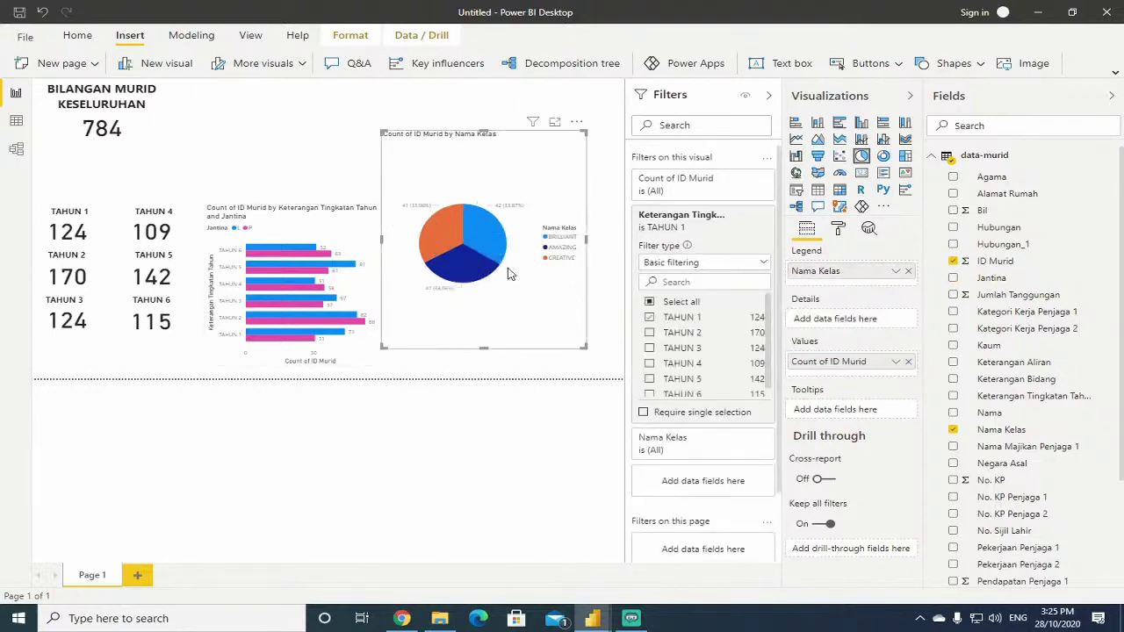
{"action": "left_click_drag", "start_coordinate": [586, 349], "coordinate": [594, 355]}
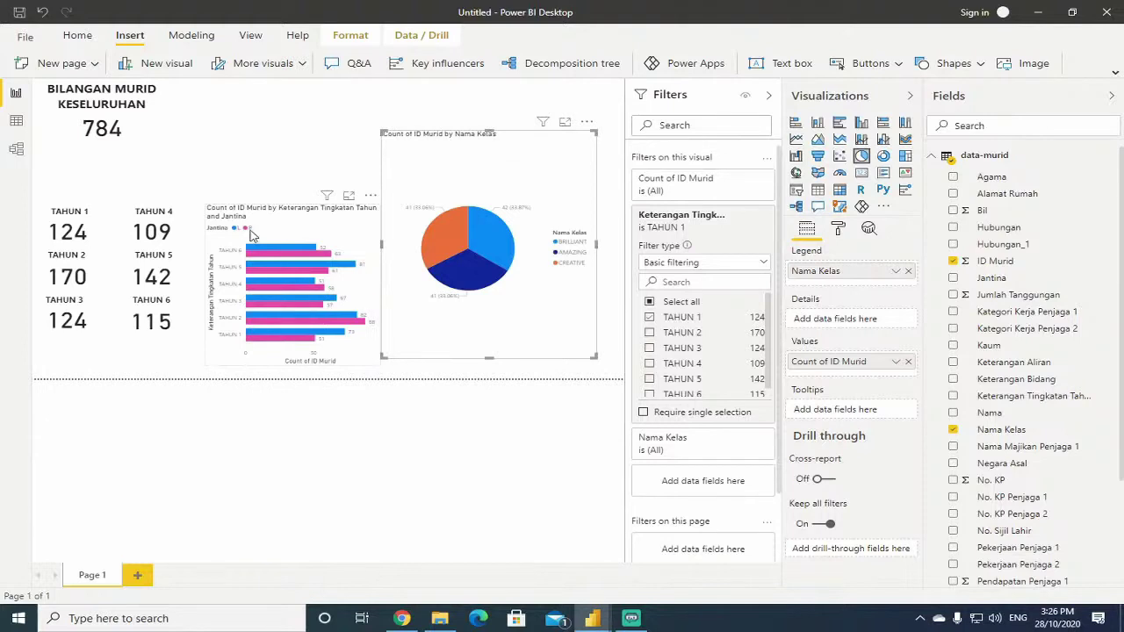
{"action": "left_click", "coordinate": [235, 229]}
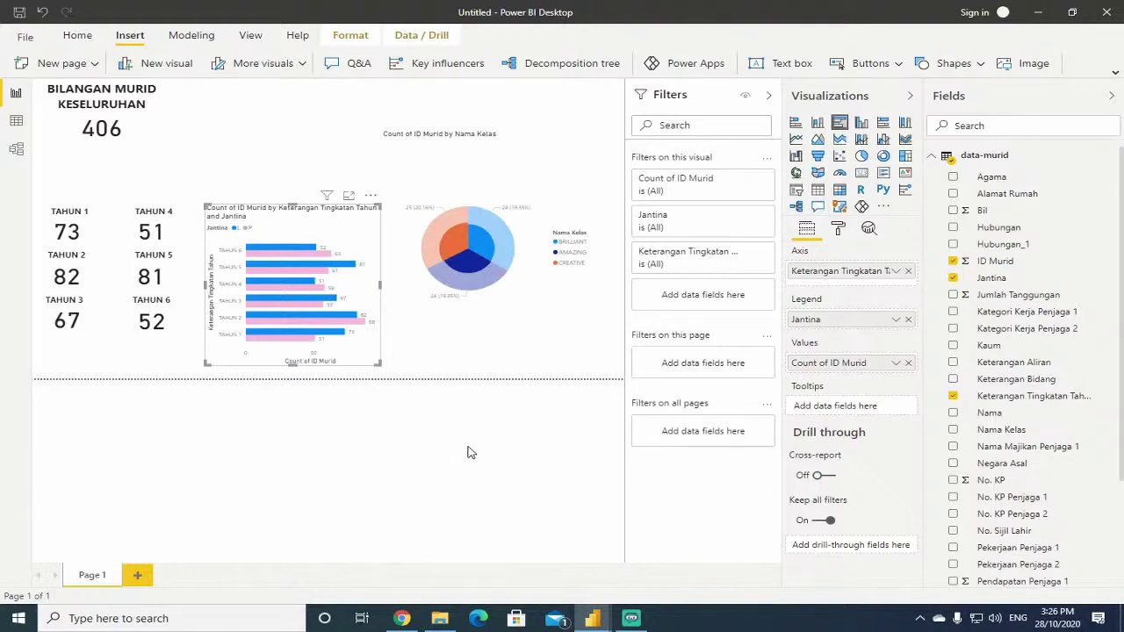
{"action": "left_click", "coordinate": [249, 228]}
{"action": "left_click", "coordinate": [310, 235]}
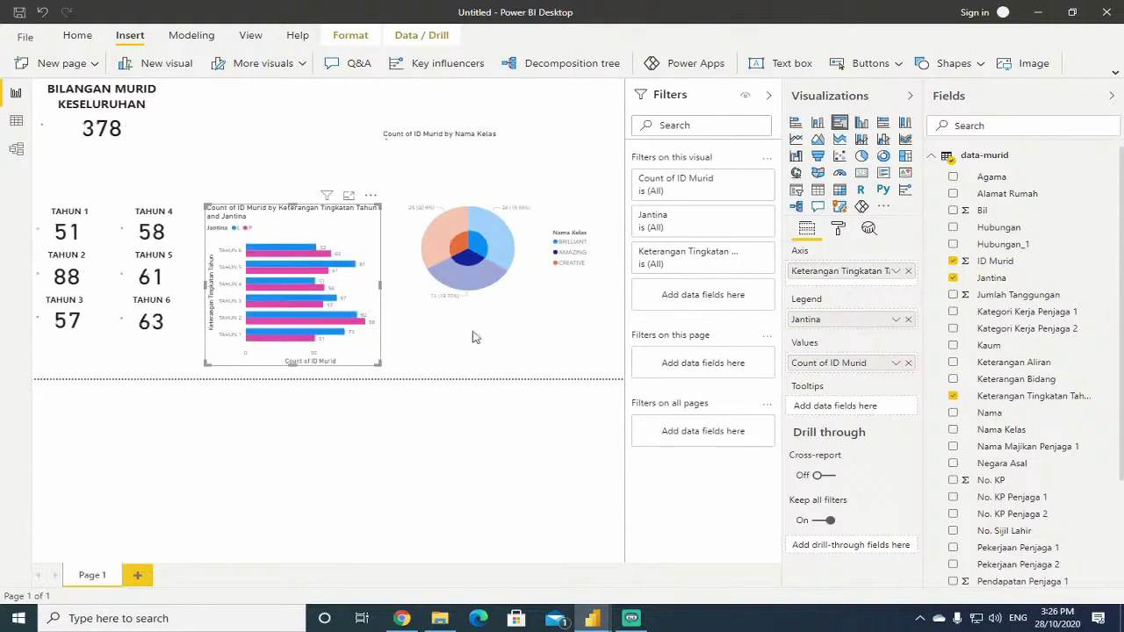
{"action": "left_click", "coordinate": [591, 357]}
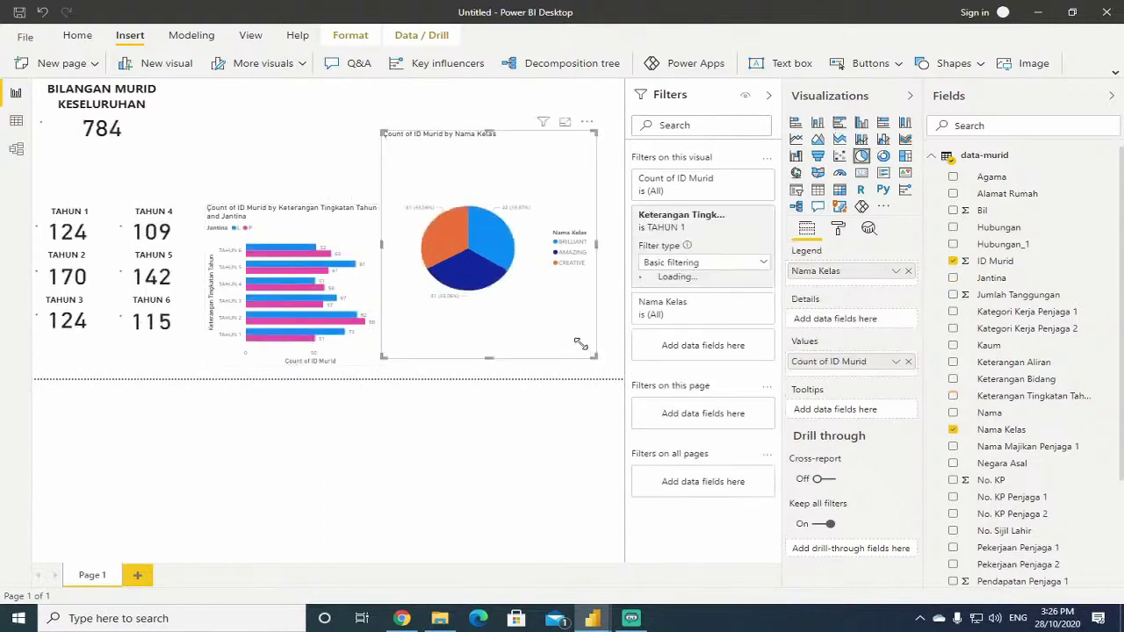
Shrink the pie chart to a compact size and change its title to "Tahun 1".
{"action": "left_click_drag", "start_coordinate": [597, 359], "coordinate": [548, 227]}
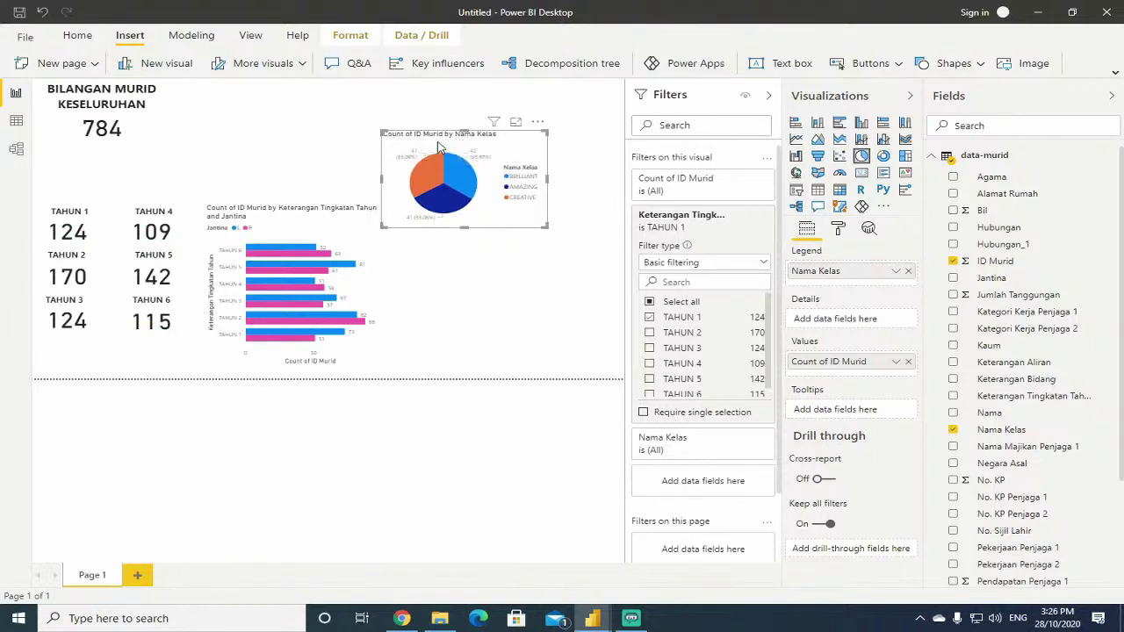
{"action": "left_click", "coordinate": [839, 230]}
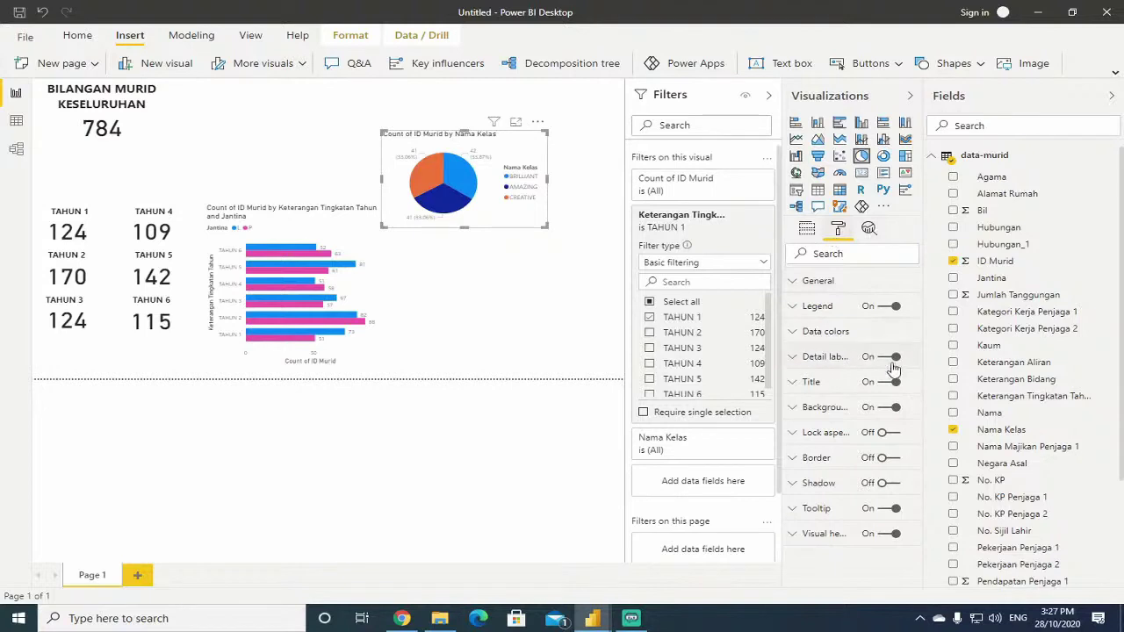
{"action": "left_click", "coordinate": [800, 387]}
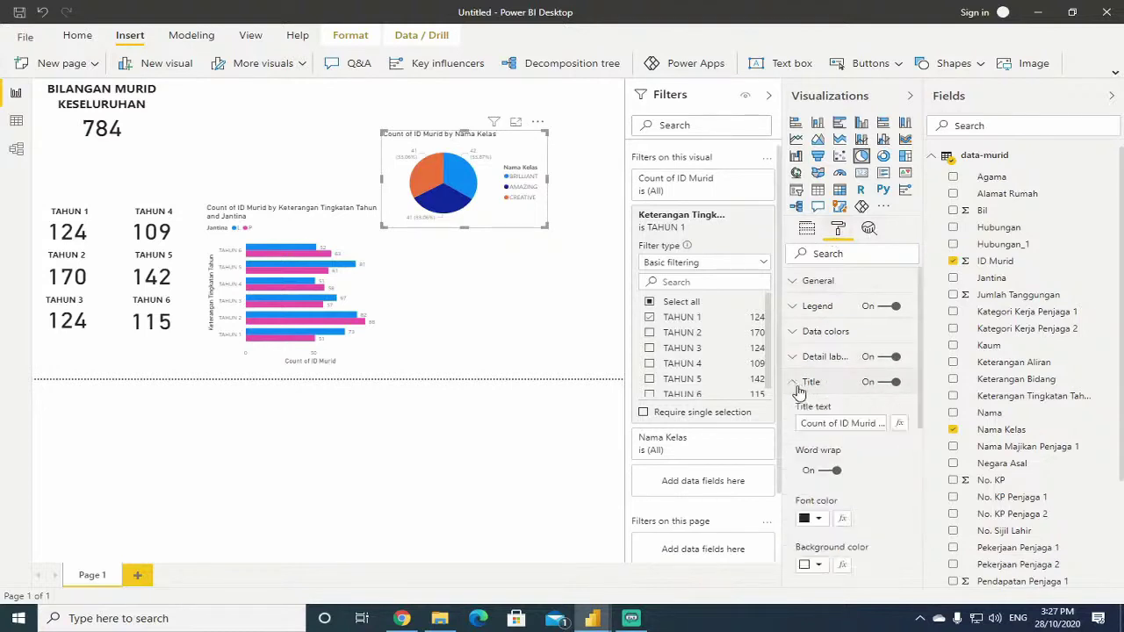
{"action": "left_click", "coordinate": [801, 423]}
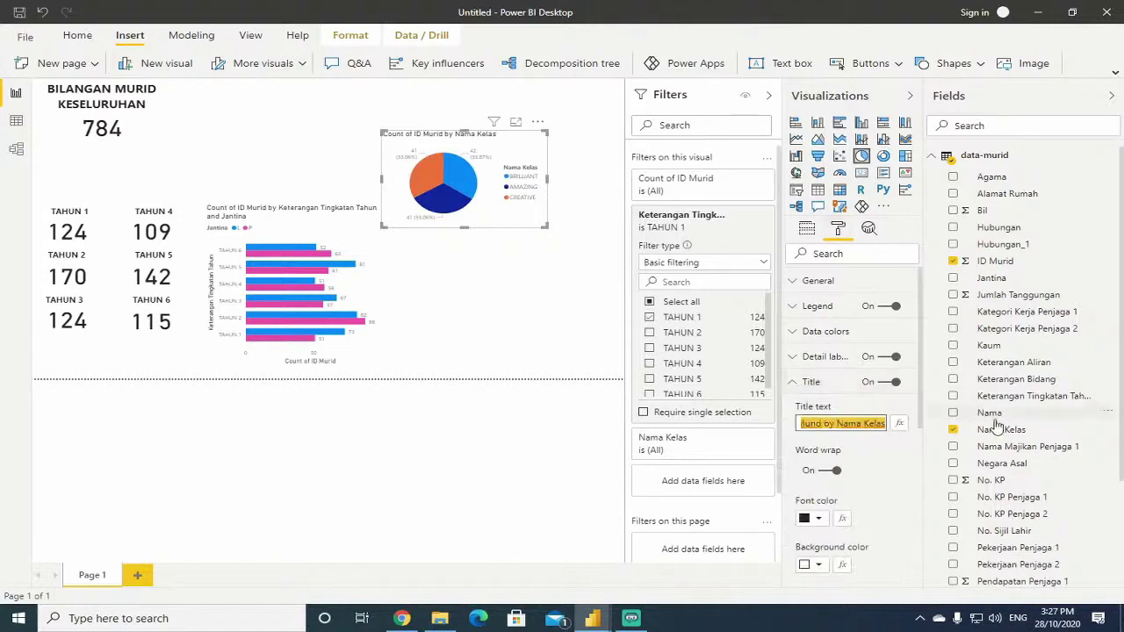
{"action": "type", "text": "Tahun "}
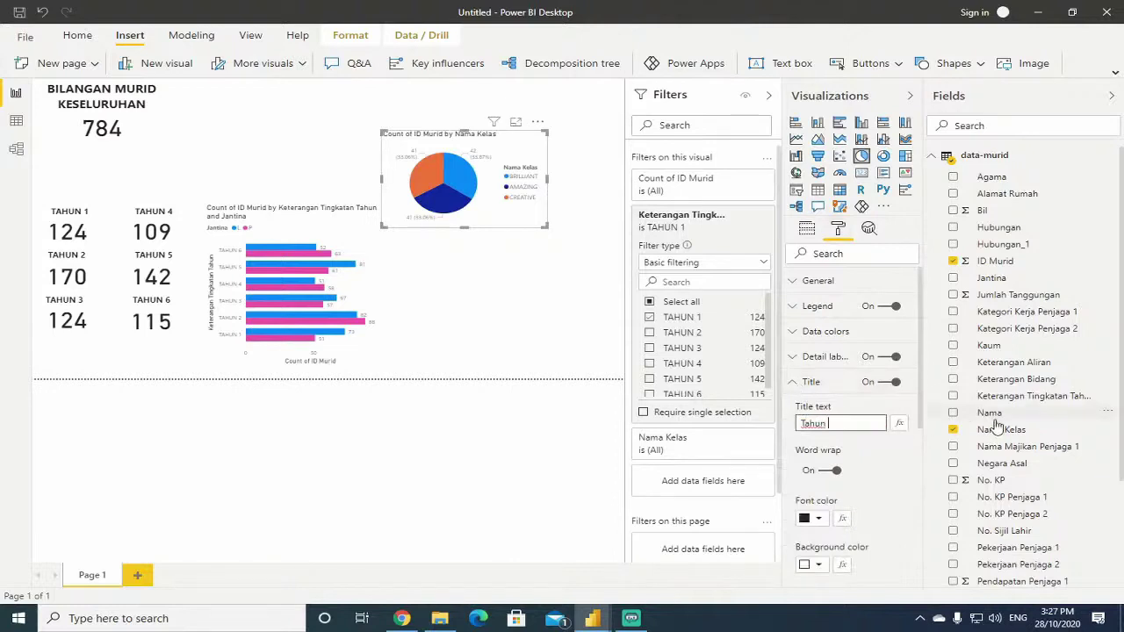
{"action": "type", "text": "1"}
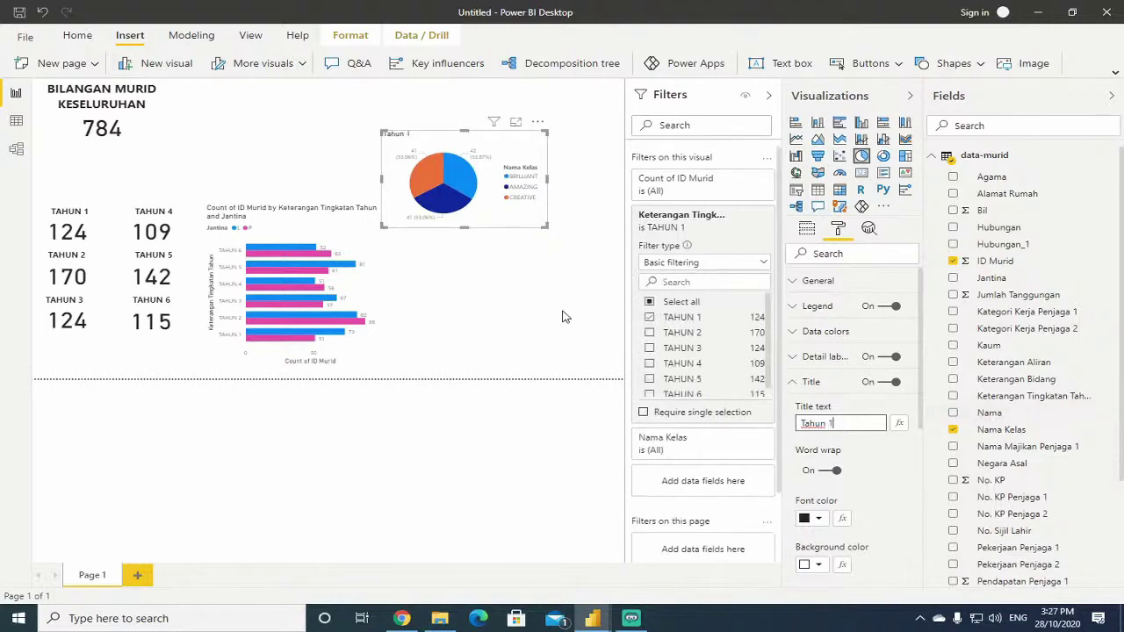
Center the pie chart's title and set its text size to 16 pt.
{"action": "scroll", "coordinate": [826, 566], "scroll_direction": "down", "scroll_amount": 1}
{"action": "scroll", "coordinate": [825, 562], "scroll_direction": "down", "scroll_amount": 3}
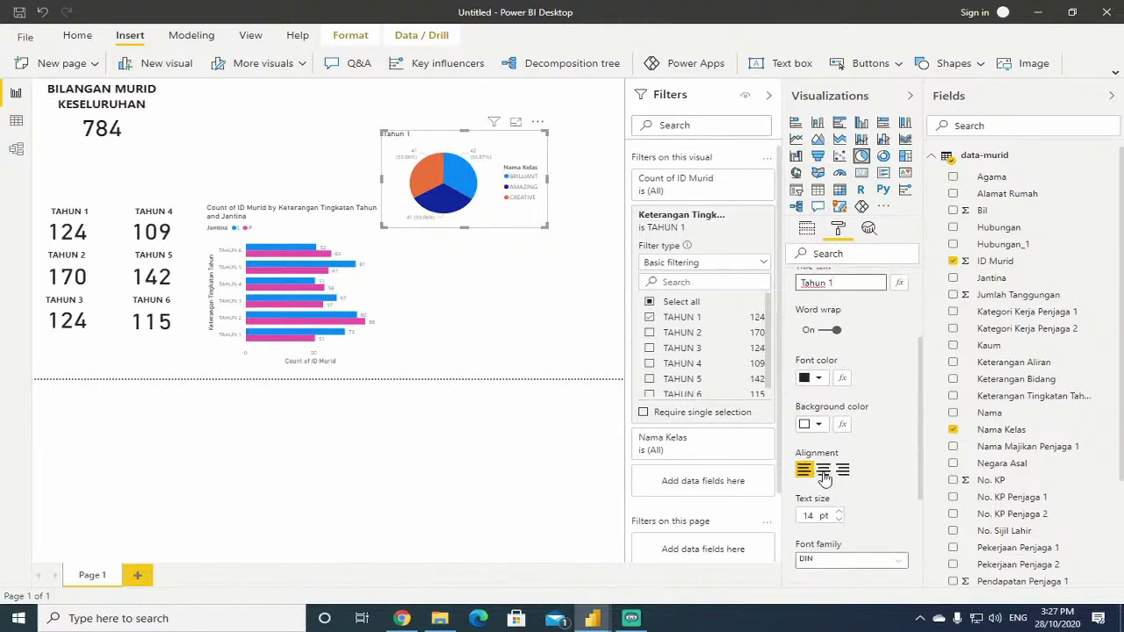
{"action": "left_click", "coordinate": [823, 470]}
{"action": "left_click", "coordinate": [840, 514]}
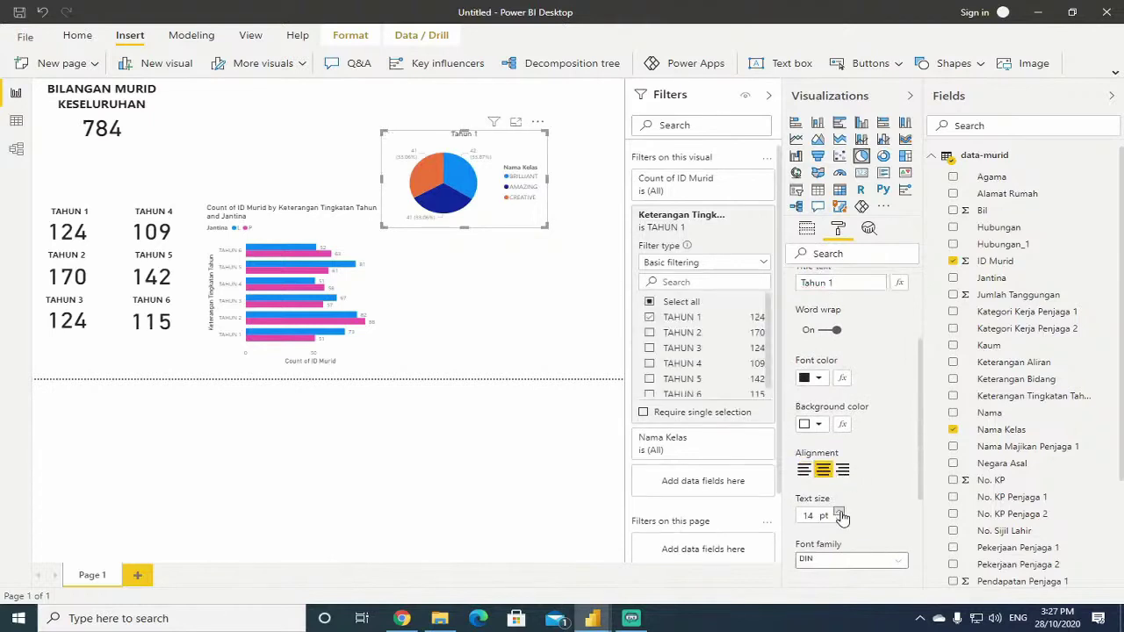
{"action": "left_click", "coordinate": [840, 513]}
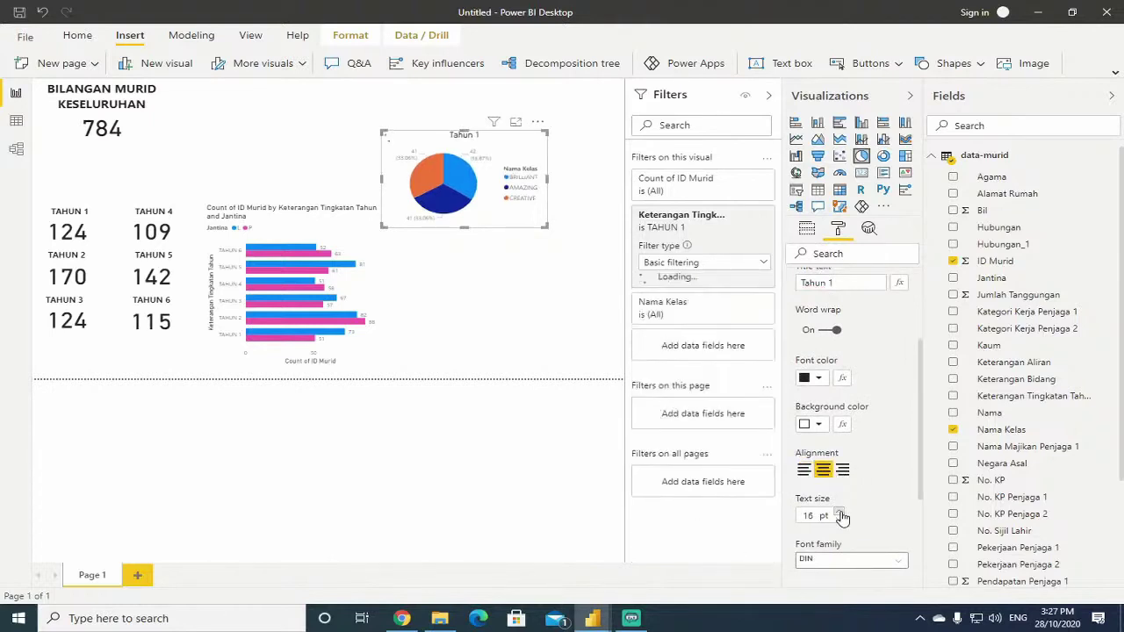
{"action": "left_click", "coordinate": [540, 237]}
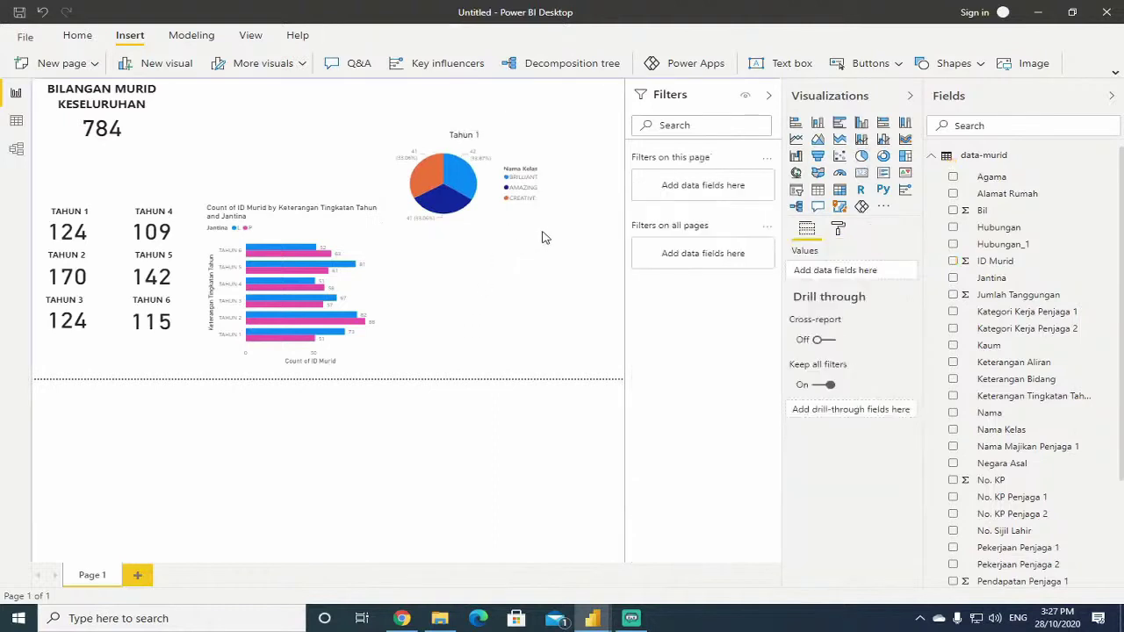
Make the Tahun 1 pie chart smaller and shift it slightly away from the bar chart.
{"action": "left_click", "coordinate": [545, 228]}
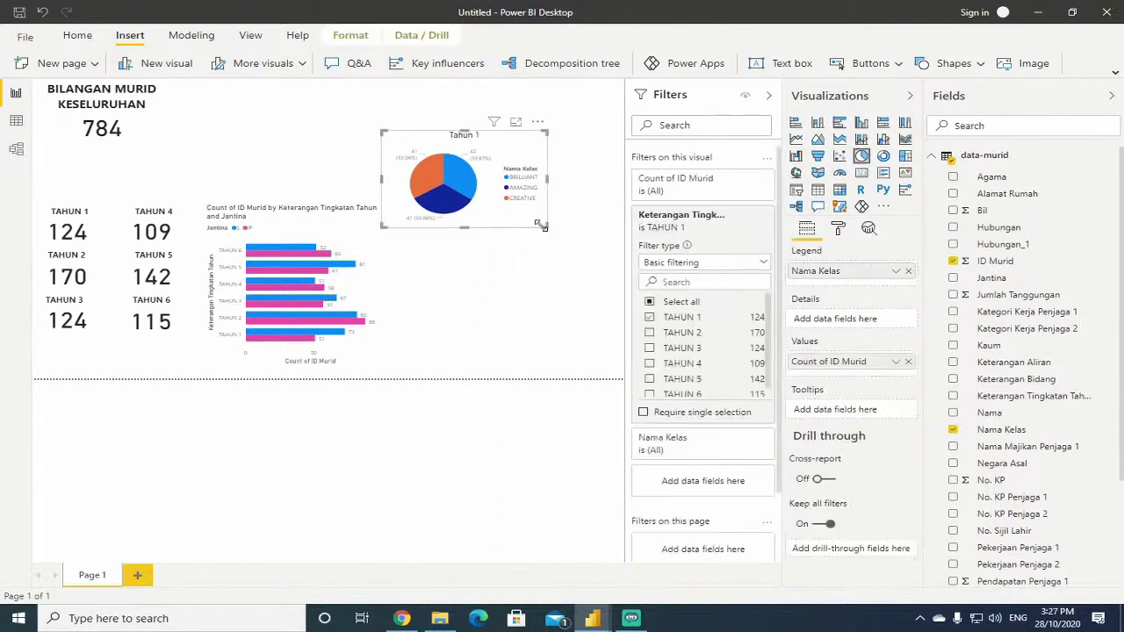
{"action": "left_click_drag", "start_coordinate": [546, 231], "coordinate": [503, 225]}
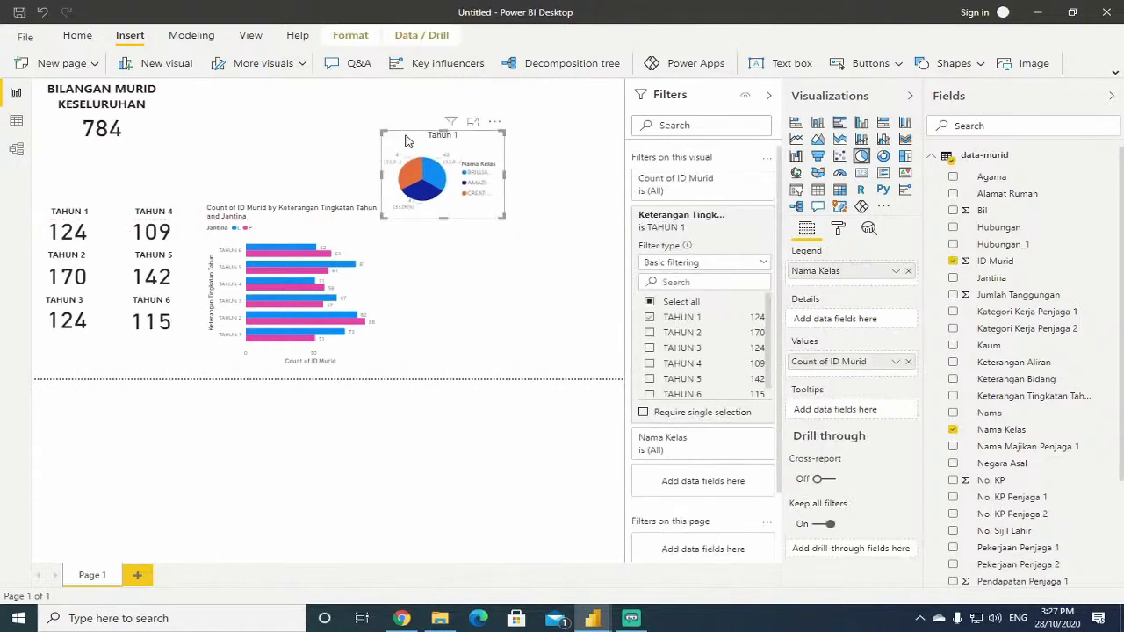
{"action": "left_click_drag", "start_coordinate": [409, 141], "coordinate": [413, 141]}
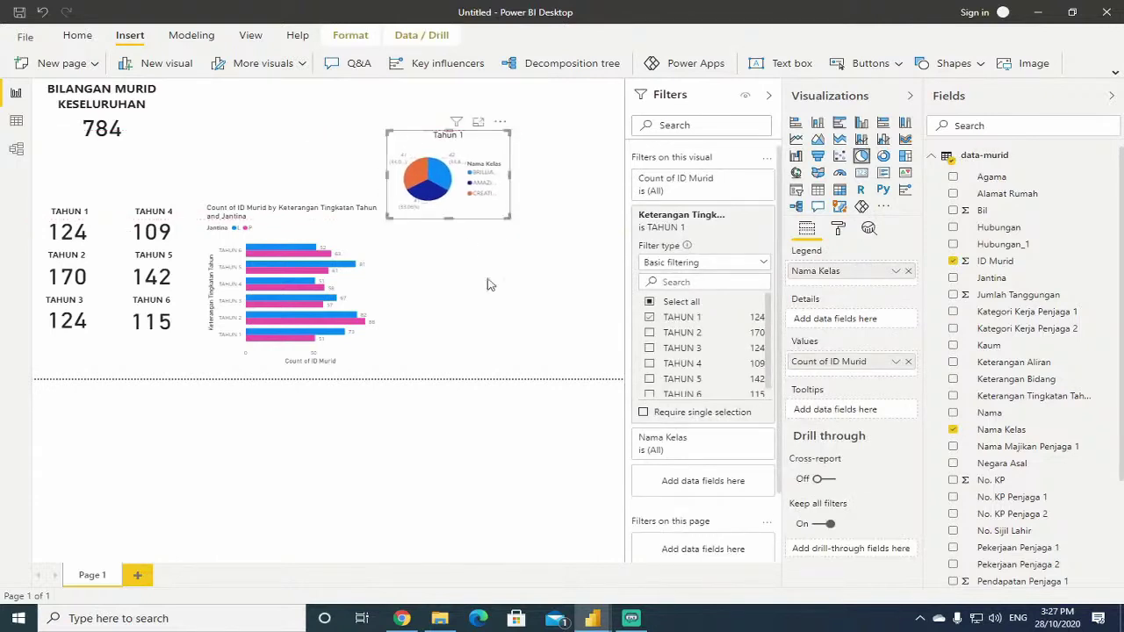
{"action": "left_click", "coordinate": [513, 324]}
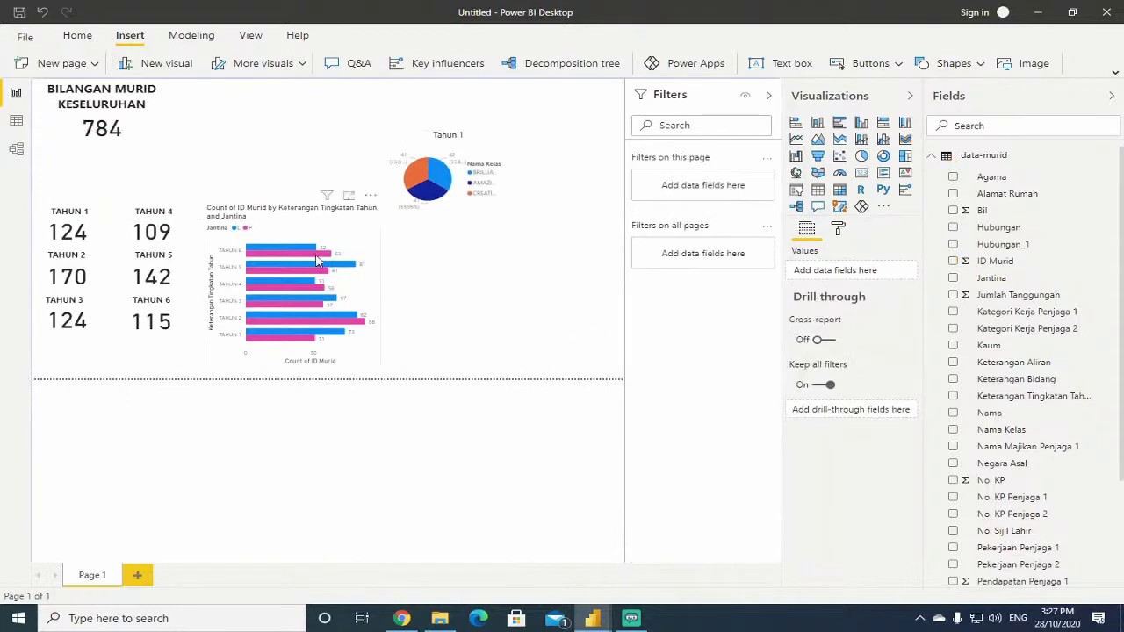
Duplicate the Tahun 1 pie chart and place the copy directly below the original.
{"action": "left_click", "coordinate": [415, 145]}
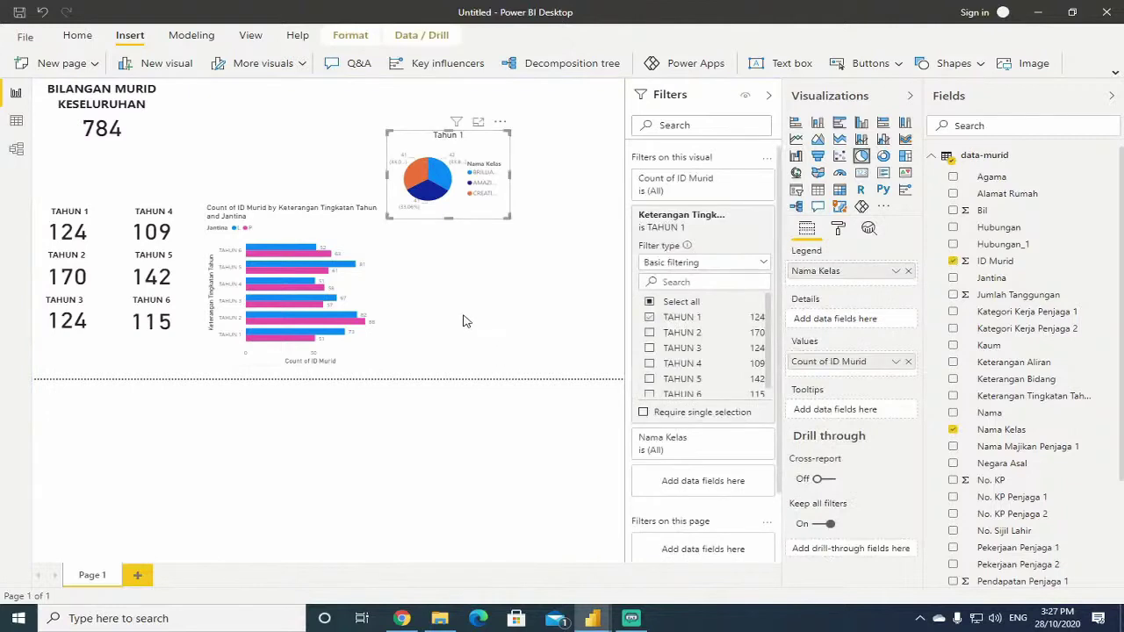
{"action": "key", "text": "ctrl+c"}
{"action": "key", "text": "ctrl+v"}
{"action": "mouse_move", "coordinate": [475, 276]}
{"action": "left_mouse_down"}
{"action": "mouse_move", "coordinate": [473, 311]}
{"action": "mouse_move", "coordinate": [470, 293]}
{"action": "left_mouse_up"}
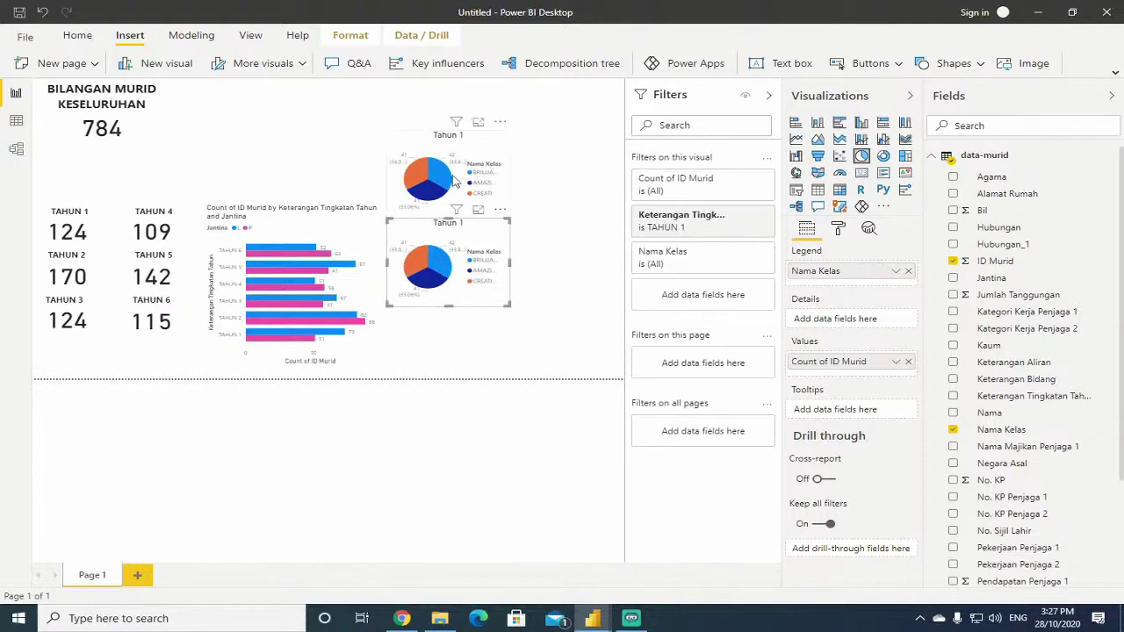
{"action": "mouse_move", "coordinate": [441, 175]}
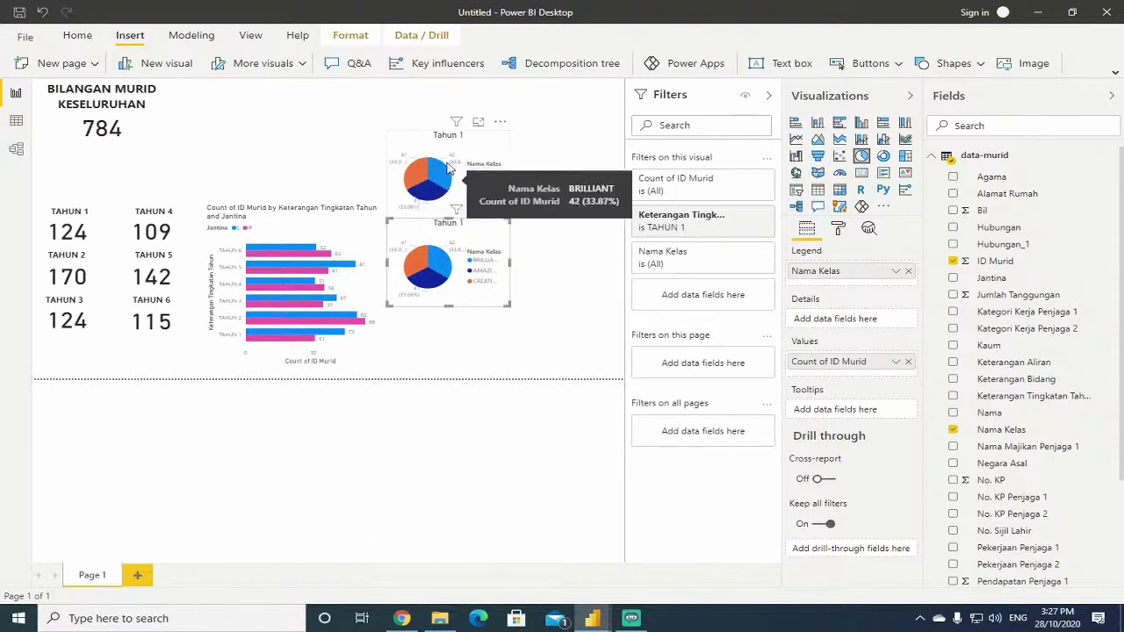
{"action": "mouse_move", "coordinate": [417, 206]}
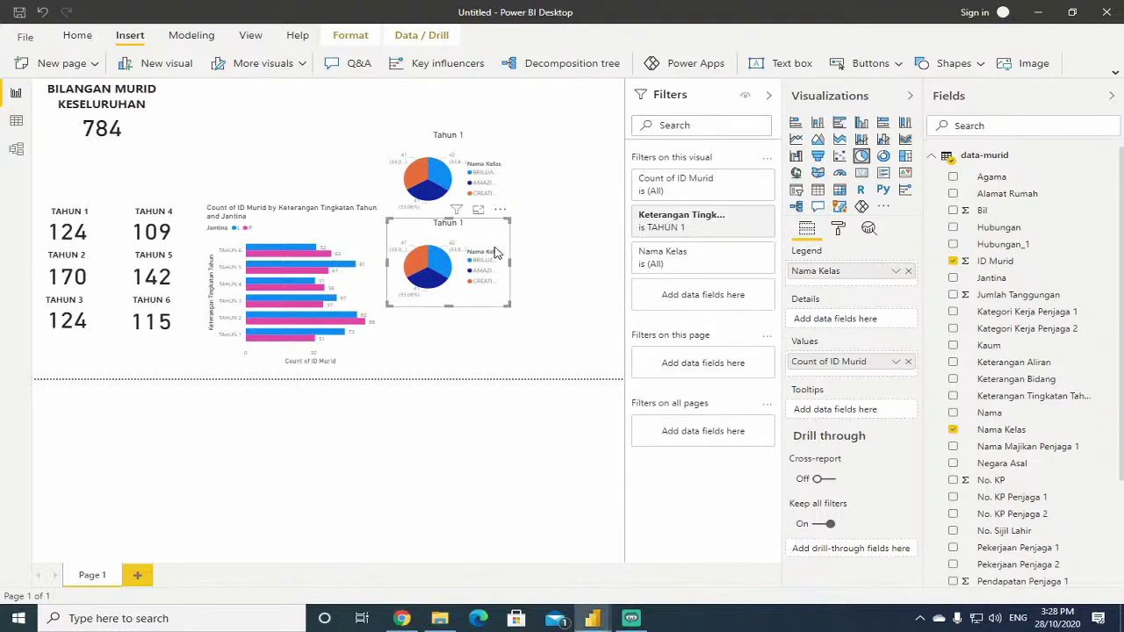
Change the copied pie chart's Keterangan Tingkatan Tahun filter to TAHUN 2 only.
{"action": "left_click", "coordinate": [738, 217]}
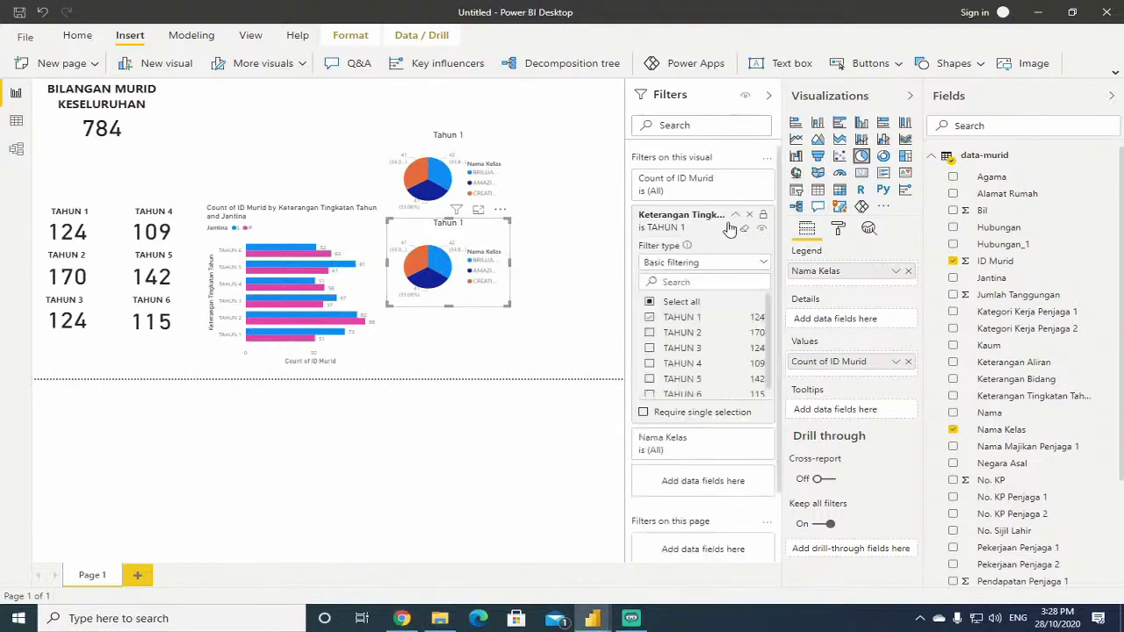
{"action": "left_click", "coordinate": [650, 334]}
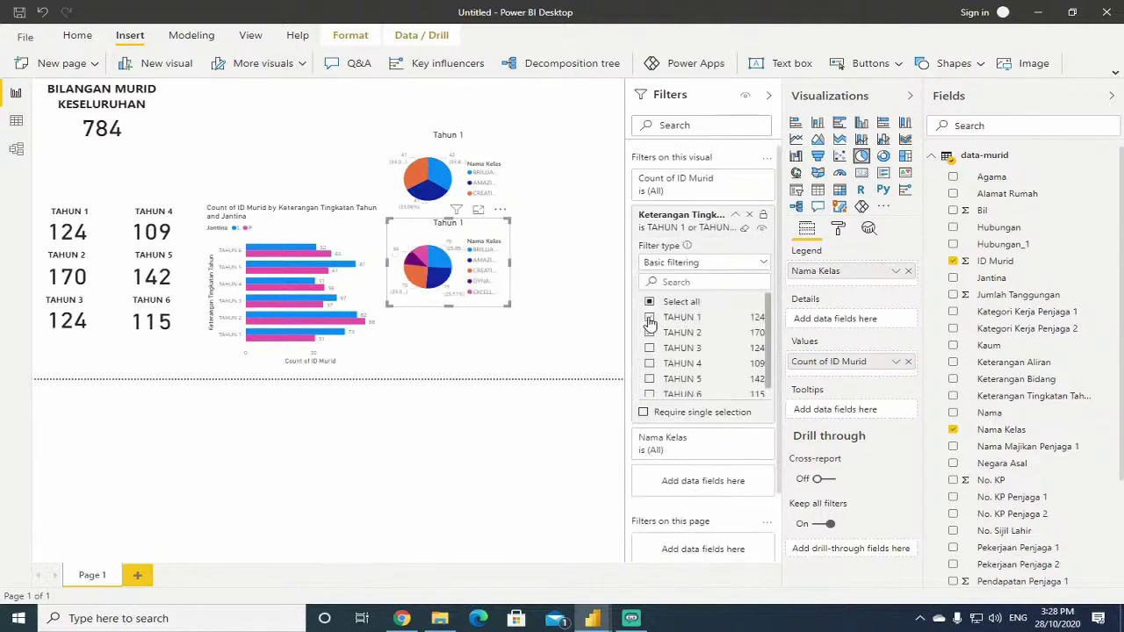
{"action": "left_click", "coordinate": [649, 318]}
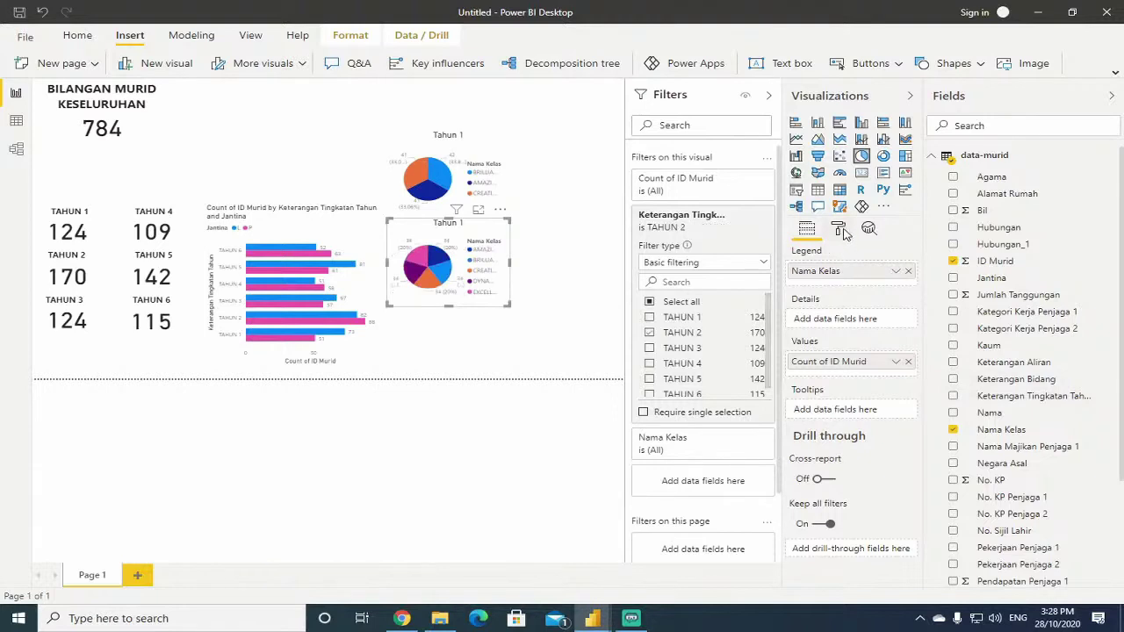
Change the title text of the copied pie chart below the Tahun 1 chart to Tahun 2.
{"action": "left_click", "coordinate": [842, 232]}
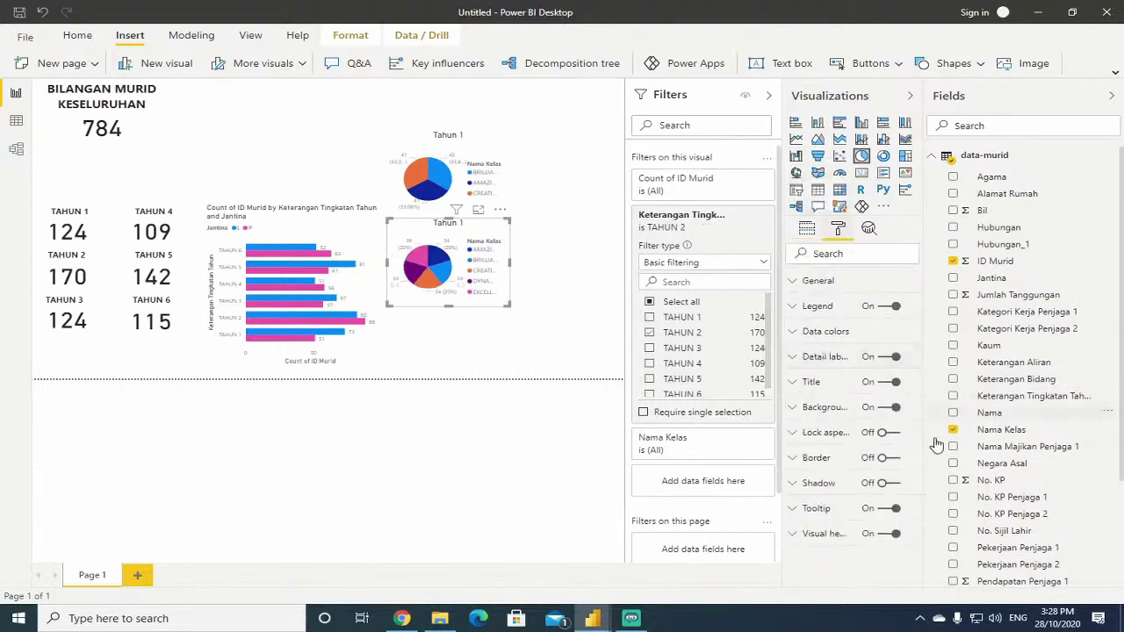
{"action": "left_click", "coordinate": [813, 383]}
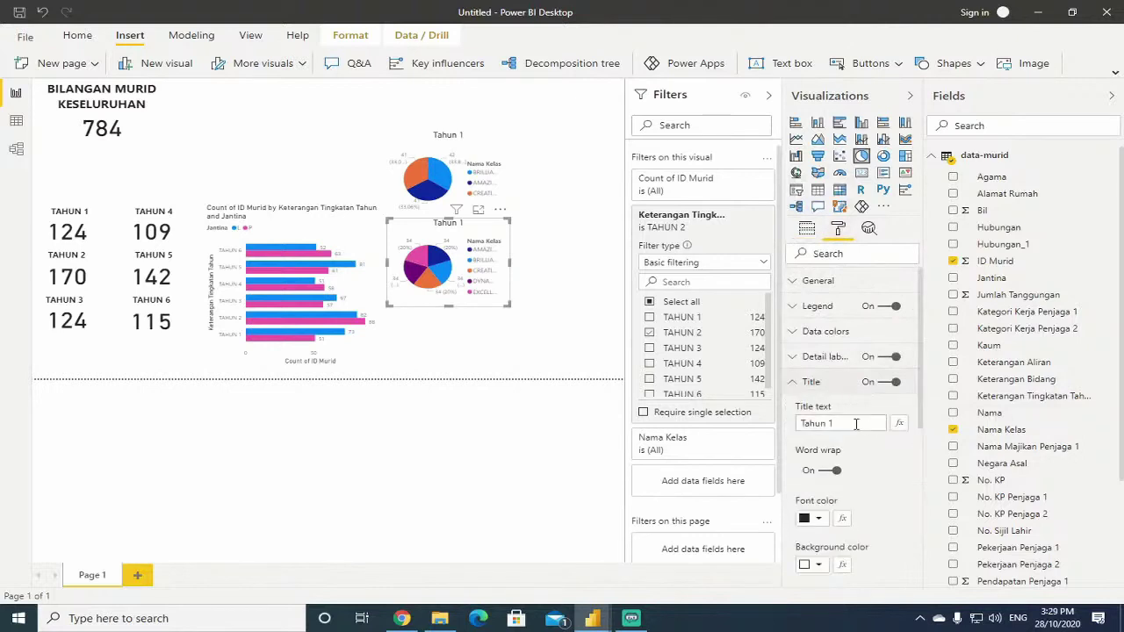
{"action": "left_click", "coordinate": [856, 424]}
{"action": "type", "text": "2"}
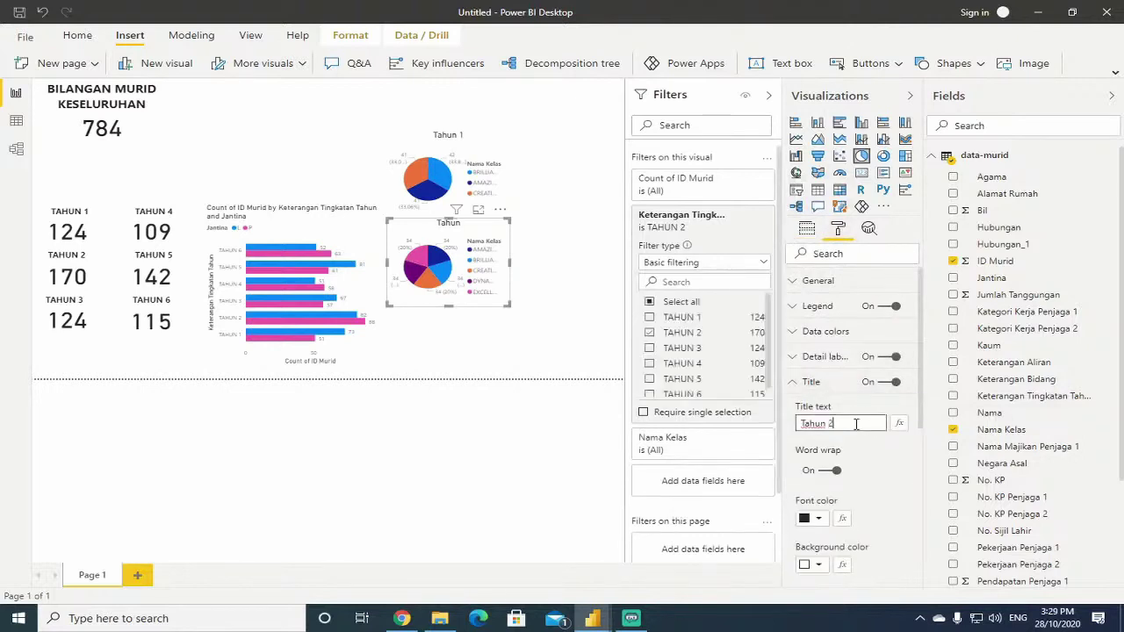
{"action": "left_click", "coordinate": [611, 360]}
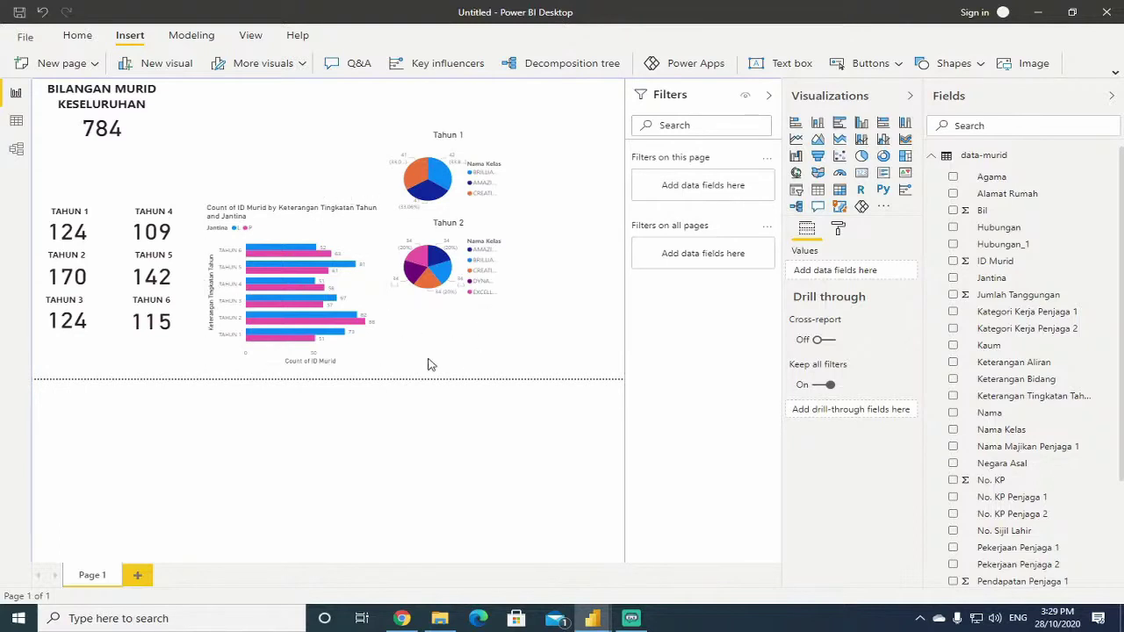
Duplicate the Tahun 2 pie chart, place the copy directly below it, and shrink the copy slightly to fit above the dotted page line.
{"action": "left_click", "coordinate": [505, 234]}
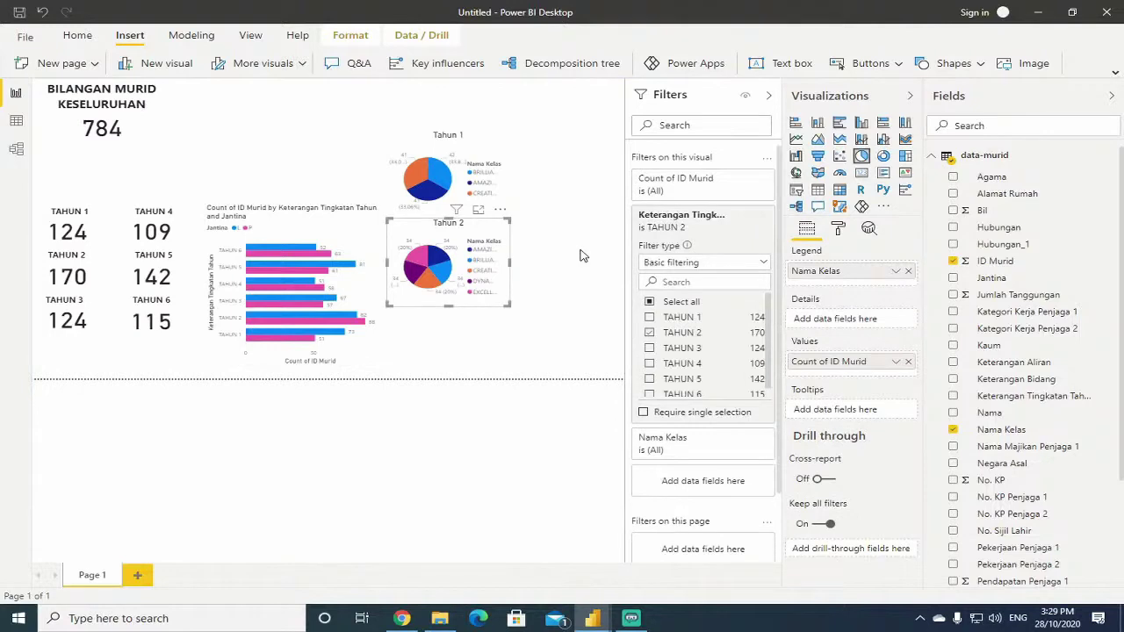
{"action": "key", "text": "ctrl+c"}
{"action": "key", "text": "ctrl+v"}
{"action": "left_click_drag", "start_coordinate": [476, 294], "coordinate": [471, 363]}
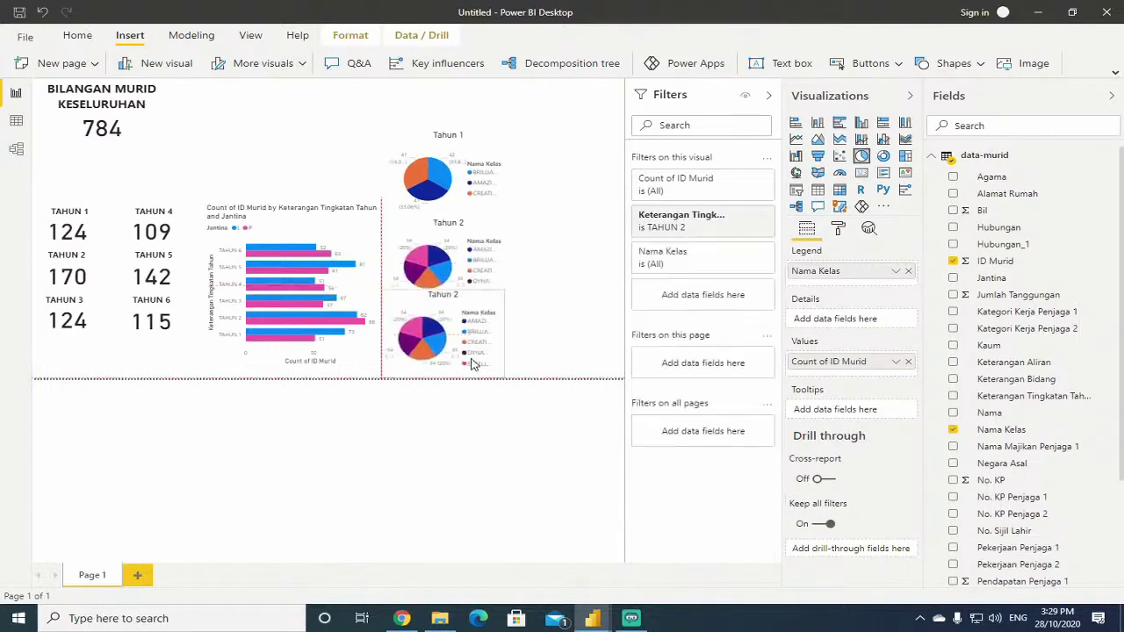
{"action": "left_click_drag", "start_coordinate": [501, 291], "coordinate": [497, 301]}
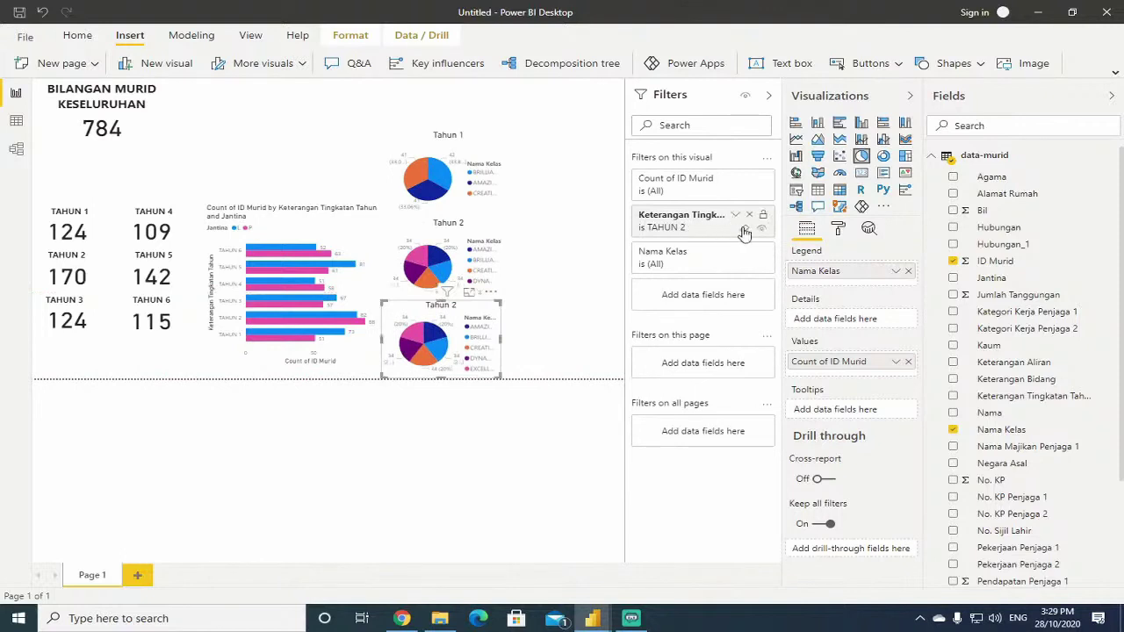
Change the lowest pie chart's Keterangan Tingkatan Tahun filter to TAHUN 3 only.
{"action": "left_click", "coordinate": [744, 233]}
{"action": "left_click", "coordinate": [650, 348]}
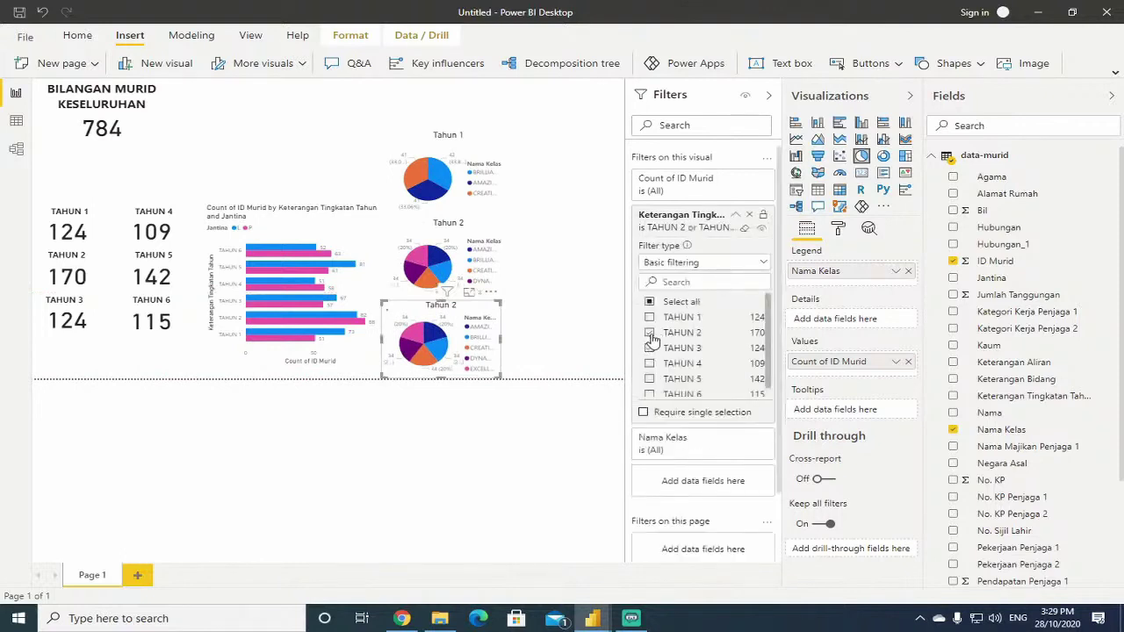
{"action": "left_click", "coordinate": [650, 333]}
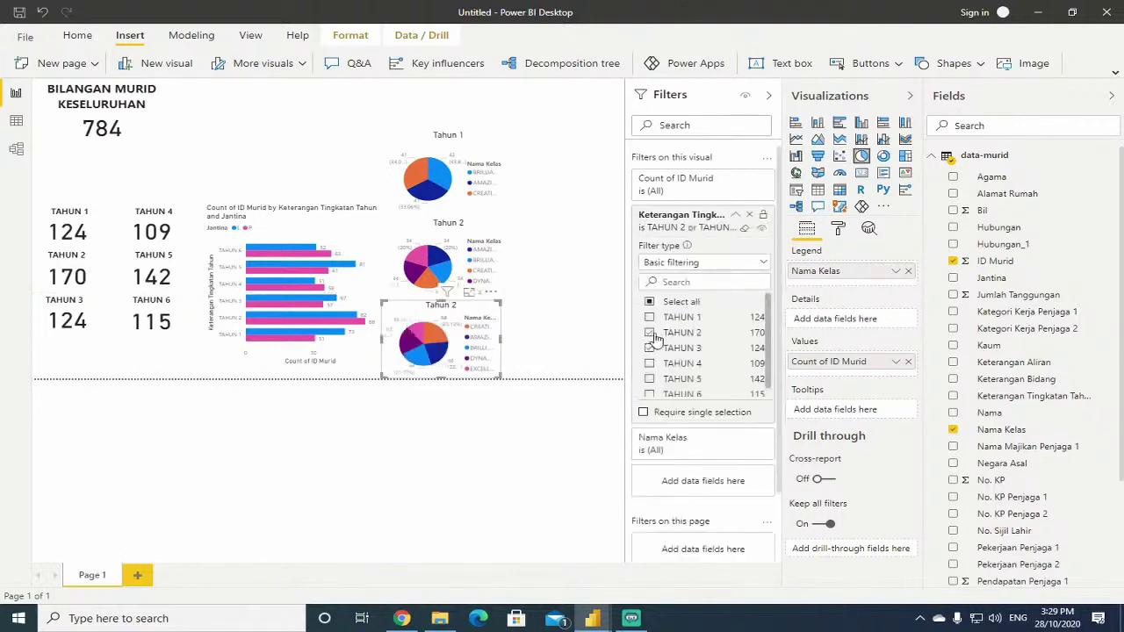
Change the title text of the TAHUN 3 pie chart to Tahun 3.
{"action": "left_click", "coordinate": [839, 230]}
{"action": "left_click", "coordinate": [839, 383]}
{"action": "left_click", "coordinate": [850, 423]}
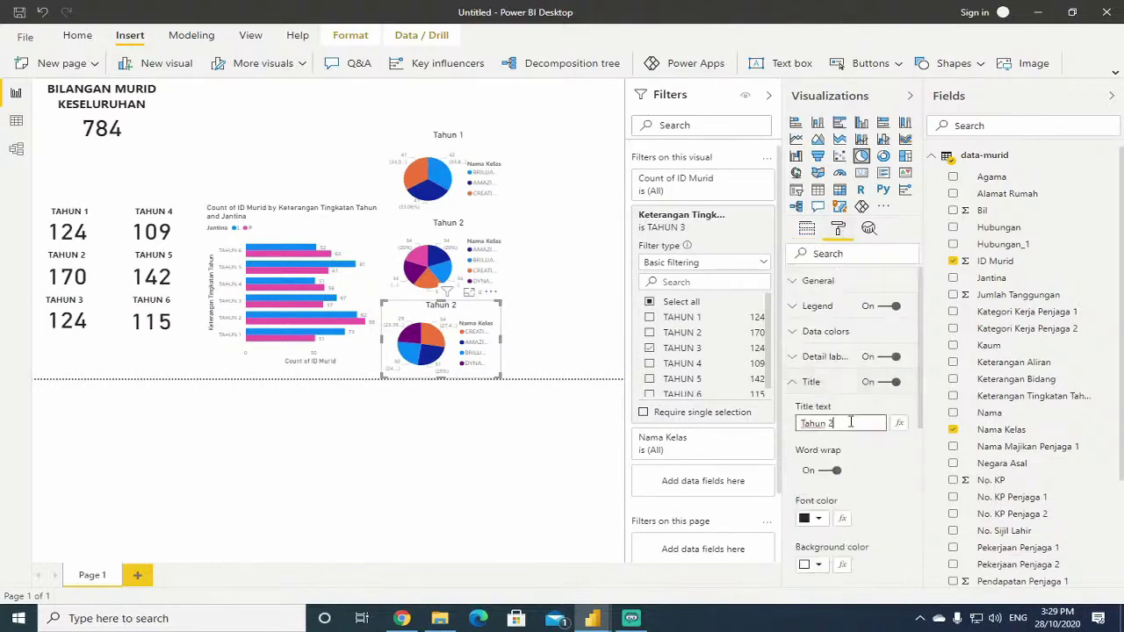
{"action": "key", "text": "BackSpace"}
{"action": "type", "text": "3"}
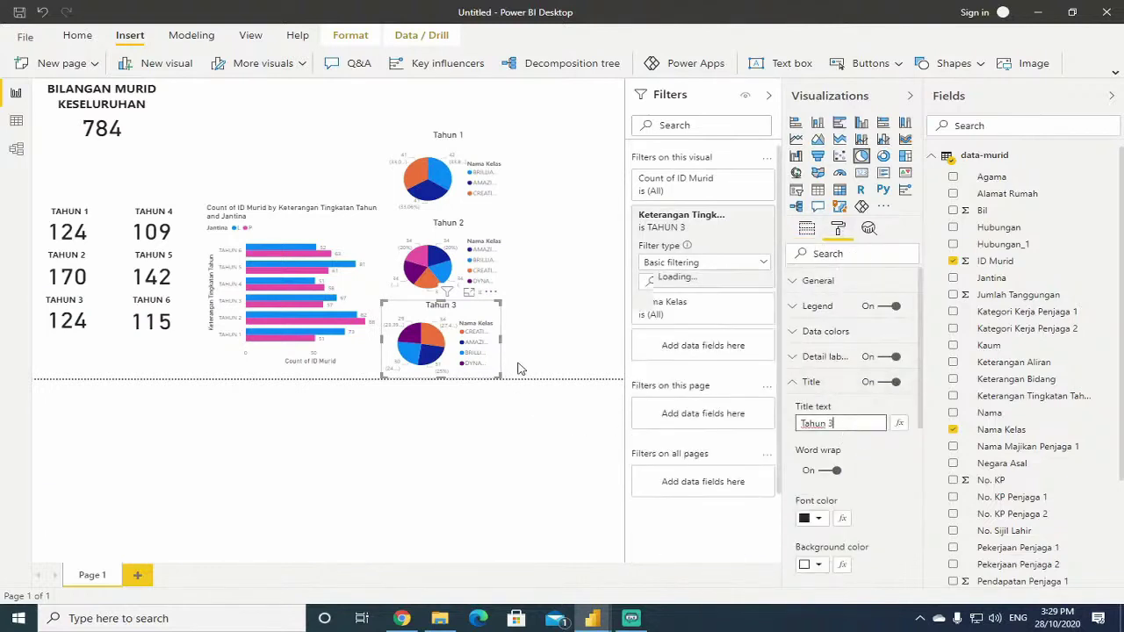
{"action": "left_click", "coordinate": [529, 363]}
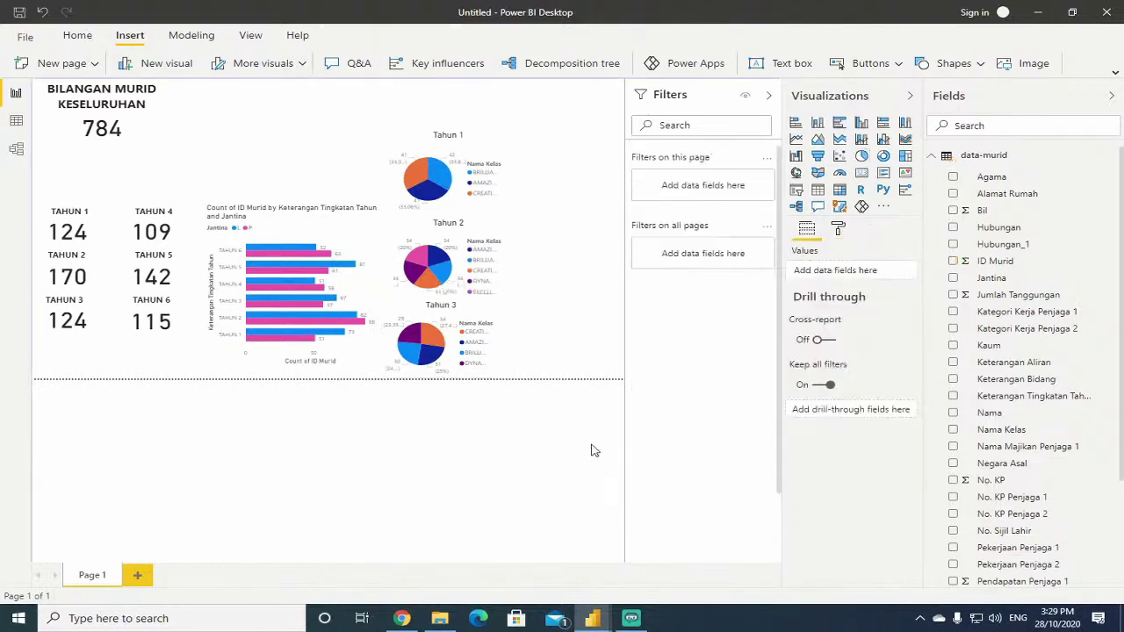
Line up the Tahun 3 pie chart with the ones above and move the Tahun 2 chart up slightly to even the spacing.
{"action": "left_click", "coordinate": [485, 320]}
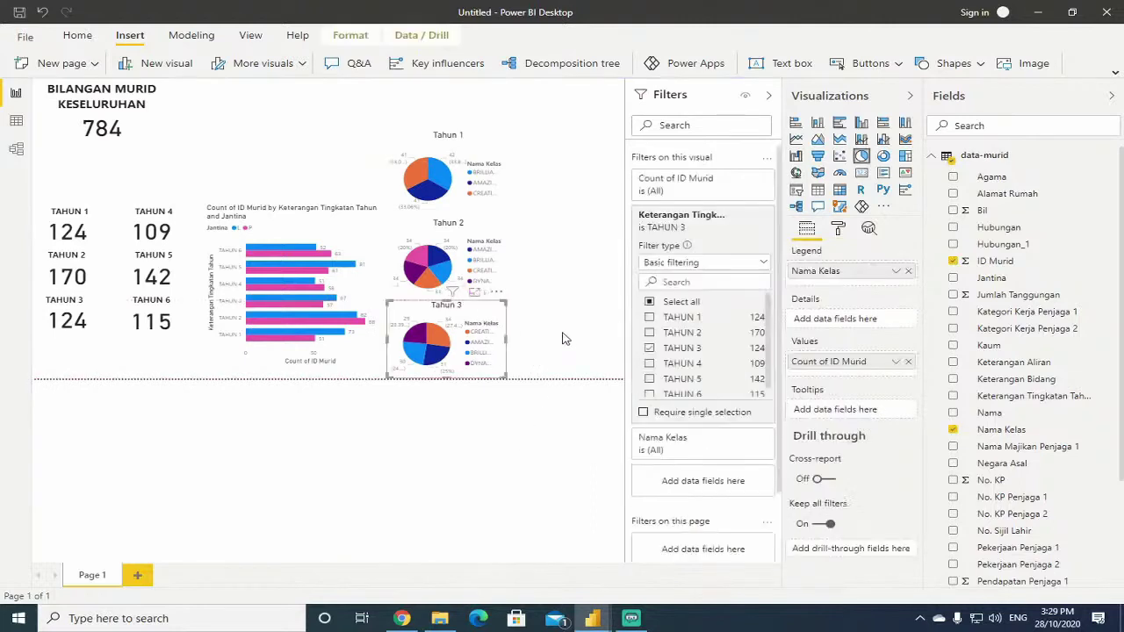
{"action": "left_click", "coordinate": [589, 385]}
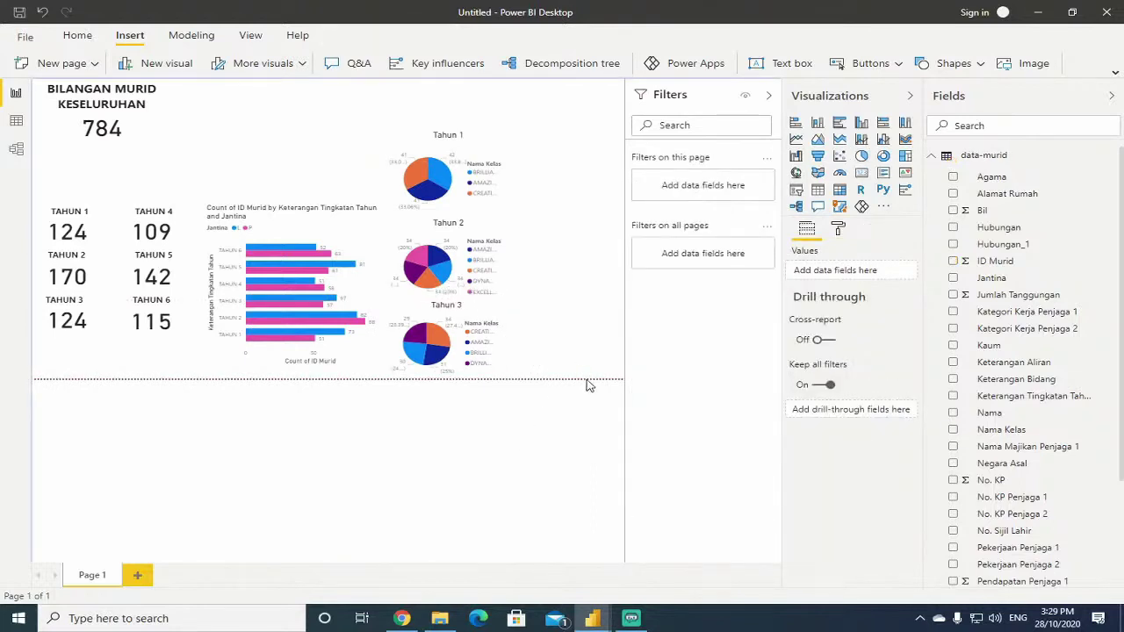
{"action": "left_click", "coordinate": [485, 227]}
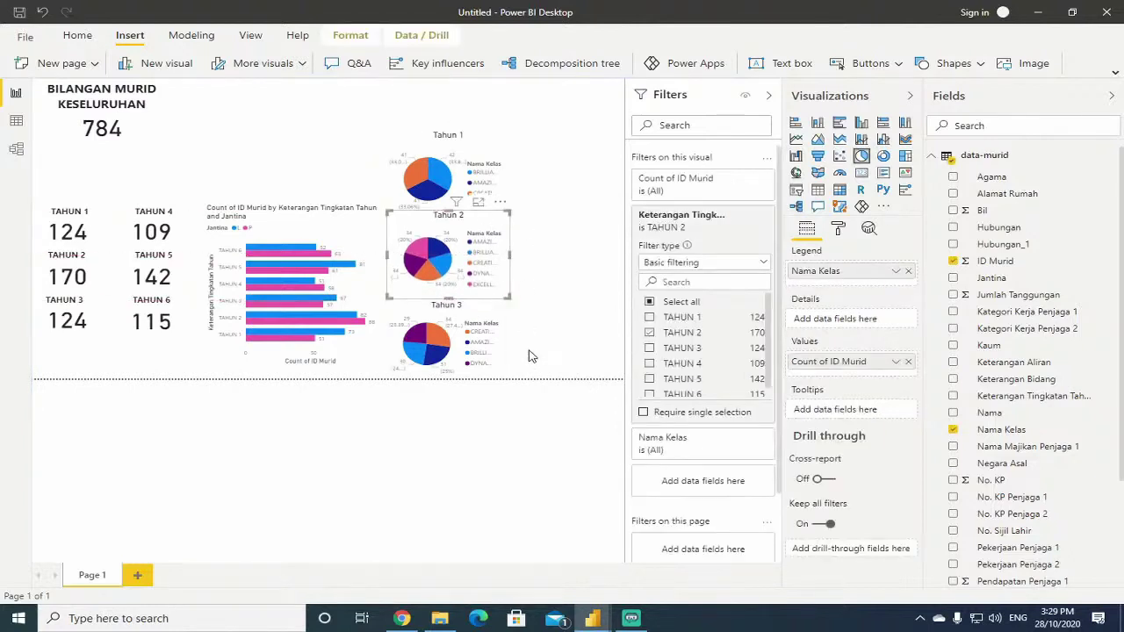
{"action": "left_click", "coordinate": [516, 444]}
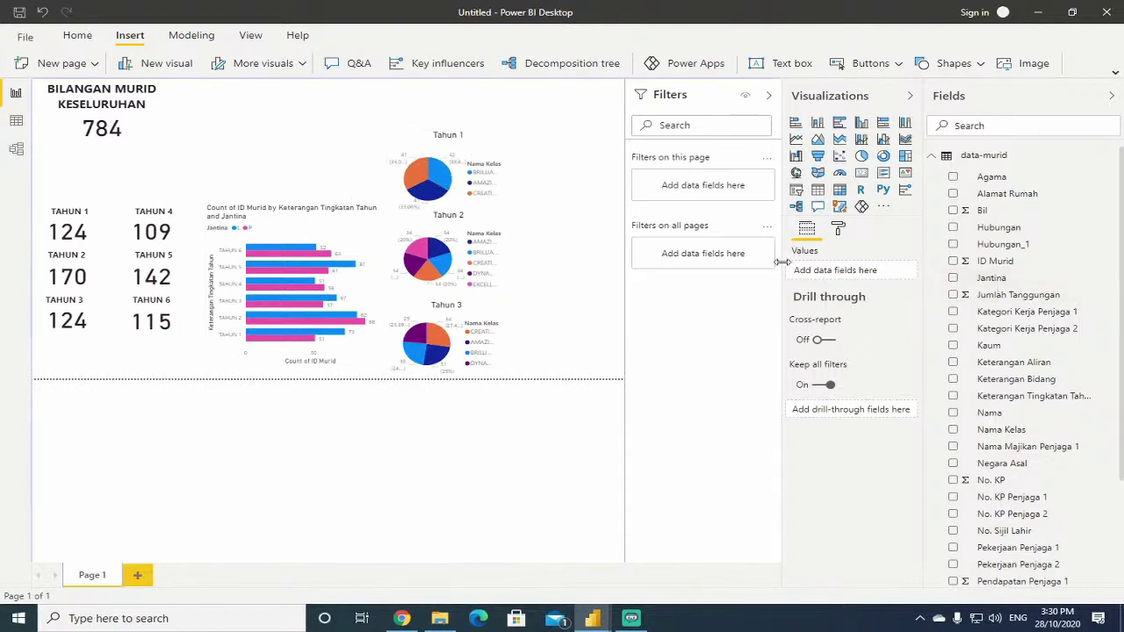
Duplicate the Tahun 3 pie chart and place the copy beside the Tahun 1 chart to start a second column.
{"action": "left_click", "coordinate": [507, 182]}
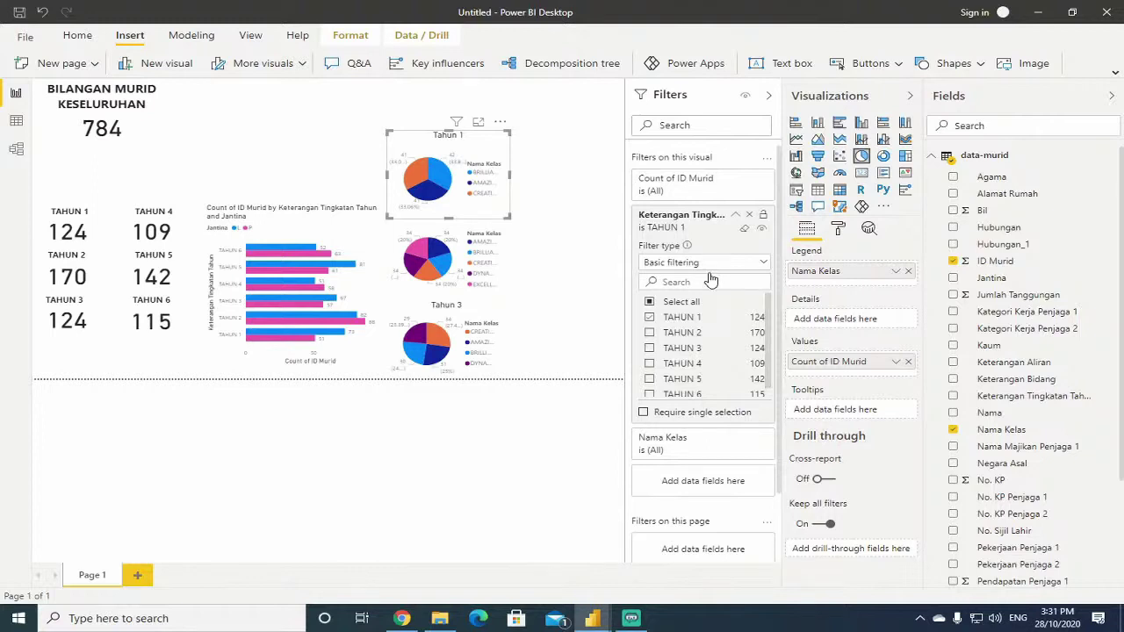
{"action": "left_click", "coordinate": [489, 318]}
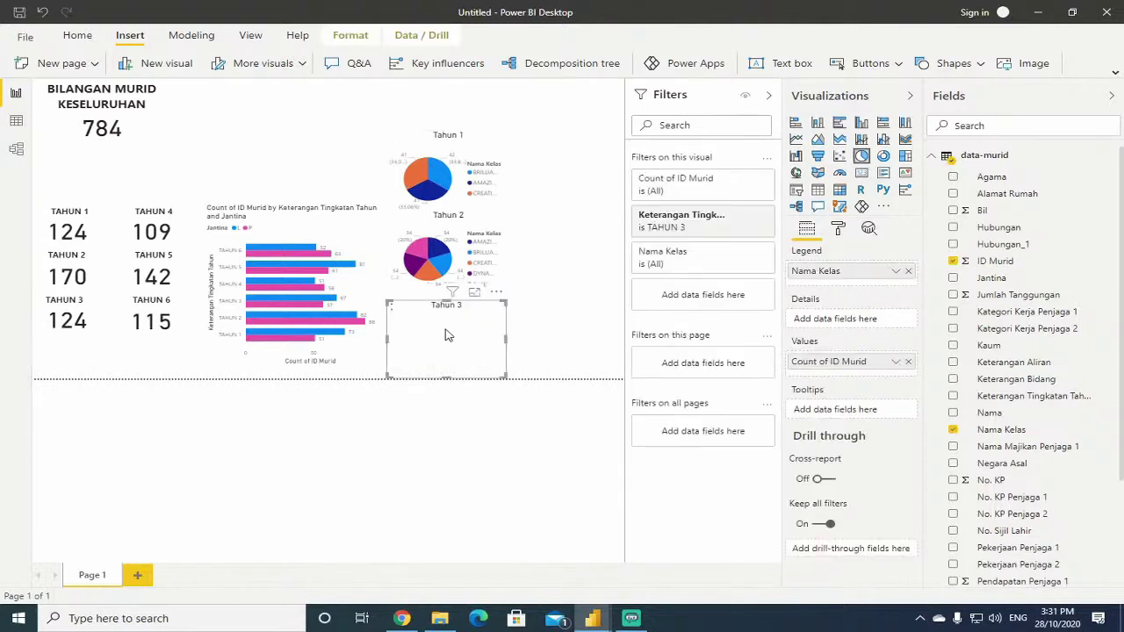
{"action": "left_click_drag", "start_coordinate": [445, 335], "coordinate": [578, 169]}
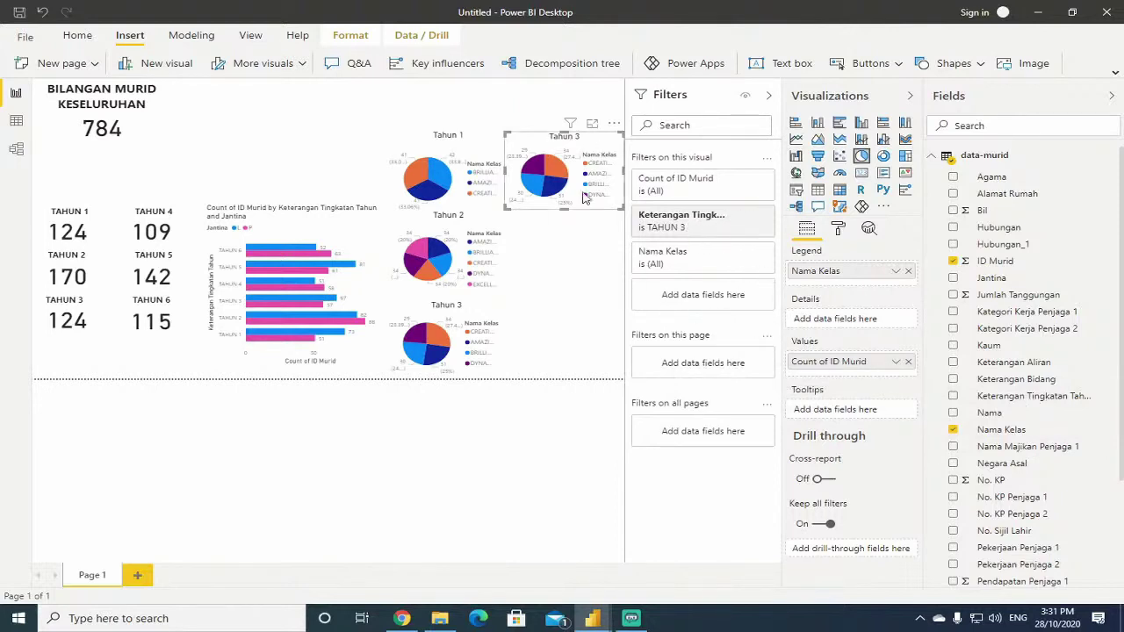
Change the Keterangan Tingkatan Tahun filter of the copy beside the Tahun 1 chart to TAHUN 4 only.
{"action": "left_click", "coordinate": [735, 216]}
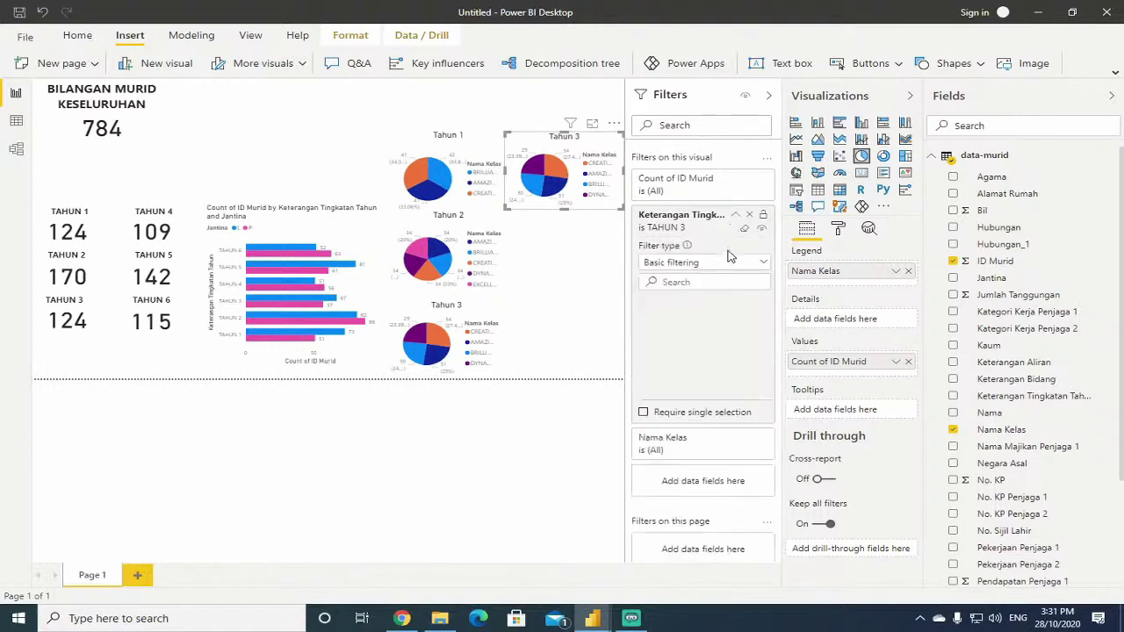
{"action": "left_click", "coordinate": [650, 361]}
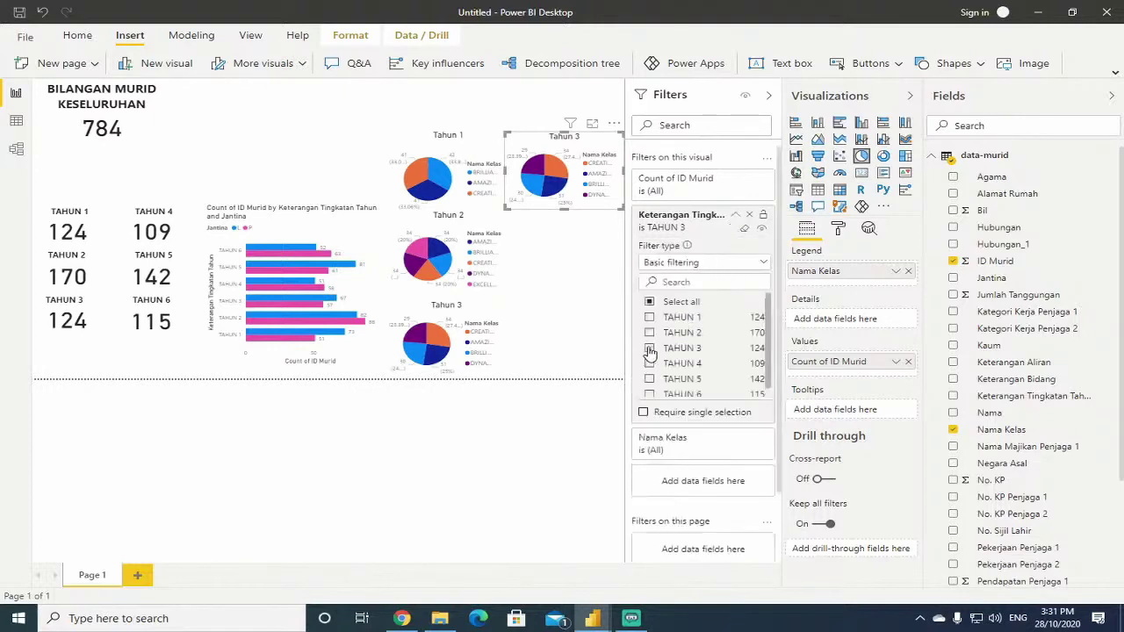
{"action": "left_click", "coordinate": [650, 349]}
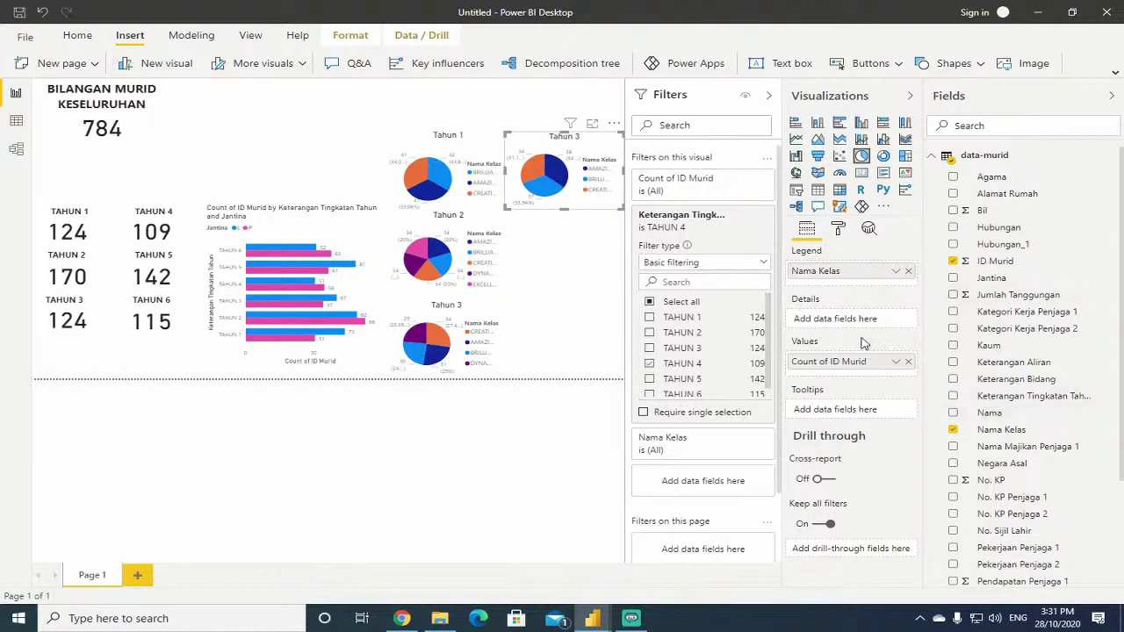
Change the title text of the TAHUN 4 pie chart to Tahun 4.
{"action": "left_click", "coordinate": [839, 234]}
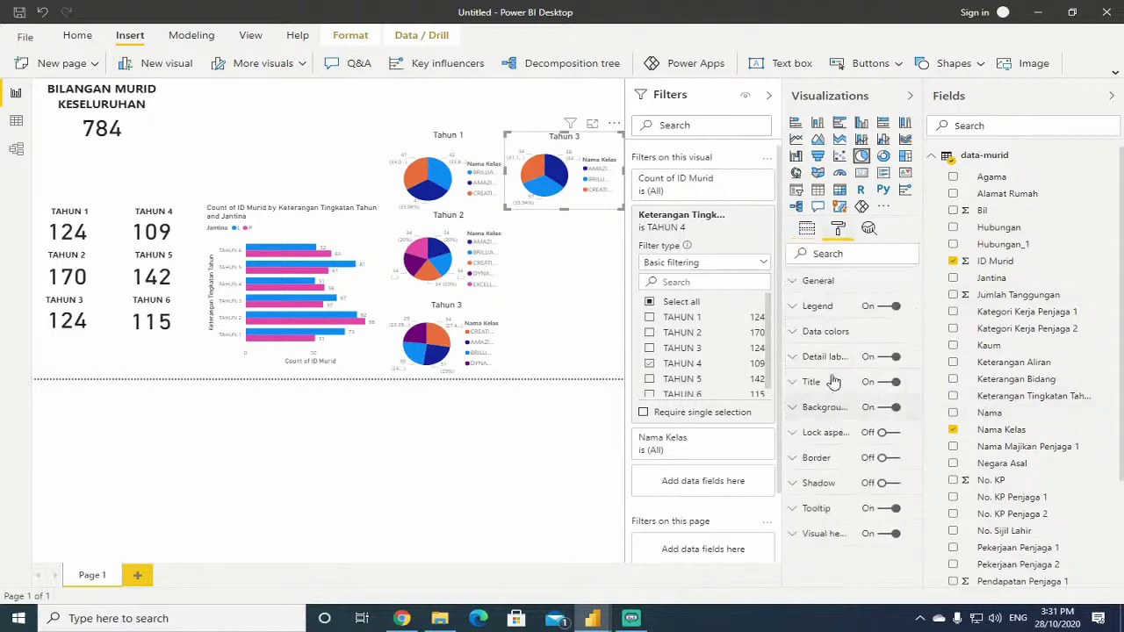
{"action": "left_click", "coordinate": [833, 384]}
{"action": "left_click", "coordinate": [845, 424]}
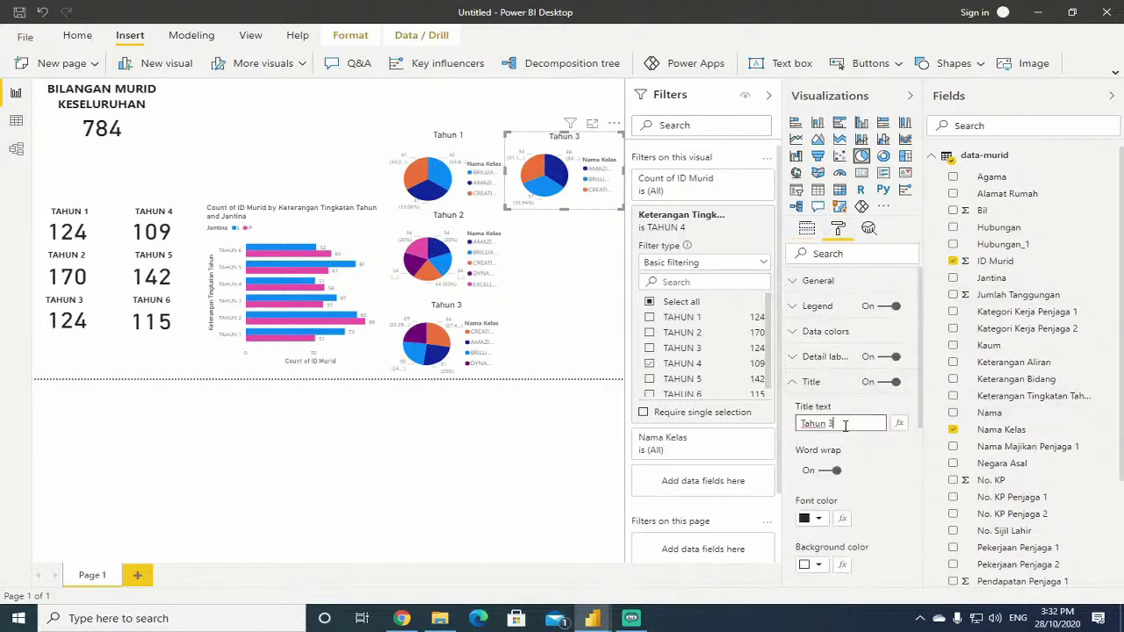
{"action": "key", "text": "BackSpace"}
{"action": "type", "text": "4"}
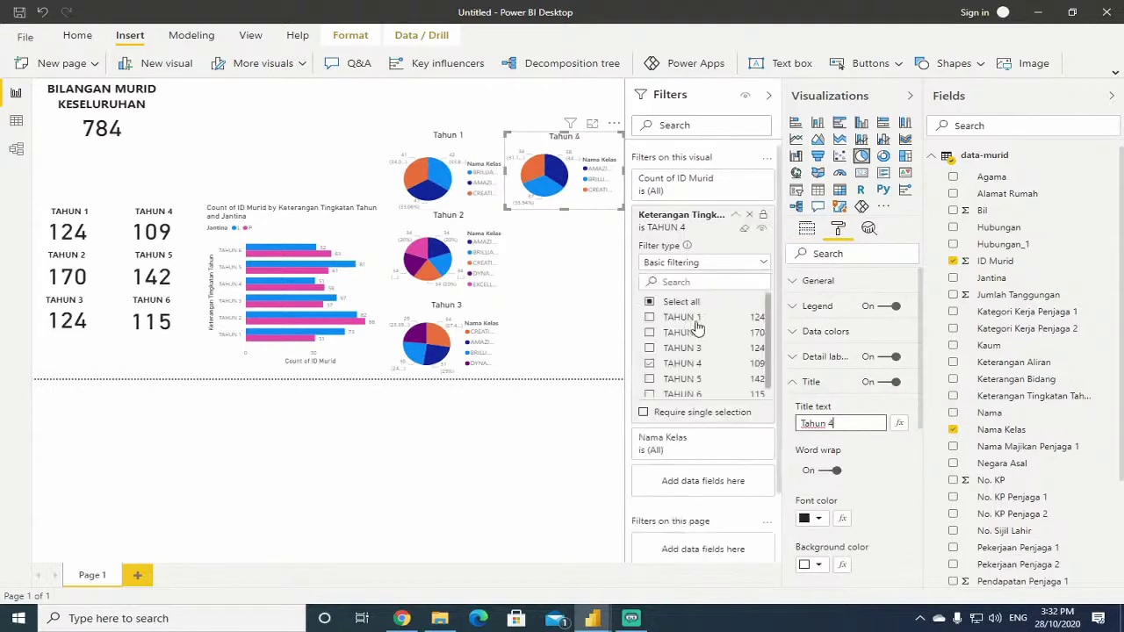
Duplicate the Tahun 4 pie chart and place the copy below it, beside the Tahun 2 chart.
{"action": "left_click", "coordinate": [586, 213]}
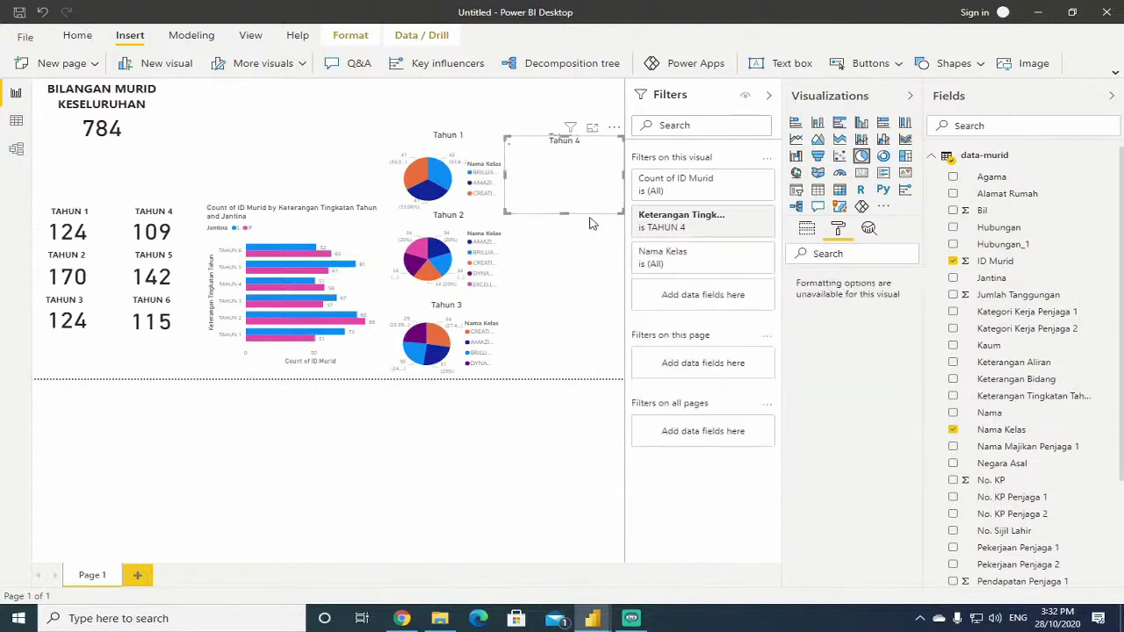
{"action": "key", "text": "ctrl+c"}
{"action": "key", "text": "ctrl+v"}
{"action": "left_click_drag", "start_coordinate": [591, 217], "coordinate": [592, 291]}
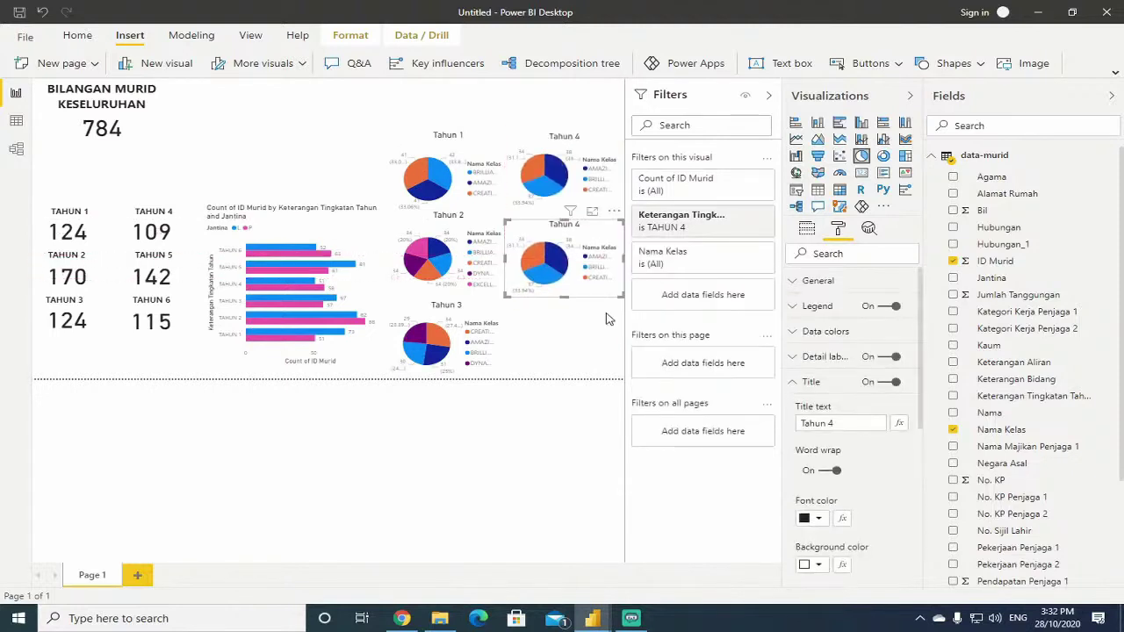
Filter the copy beside the Tahun 2 chart to TAHUN 5 only and change its title text to Tahun 5.
{"action": "left_click", "coordinate": [735, 215]}
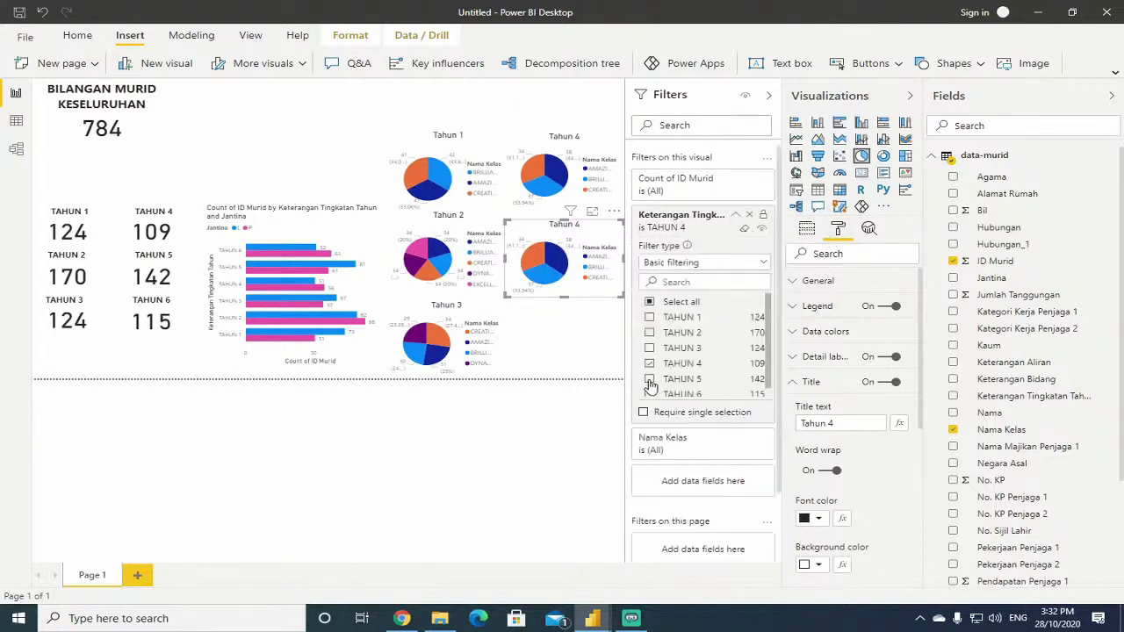
{"action": "left_click", "coordinate": [650, 378]}
{"action": "left_click", "coordinate": [650, 363]}
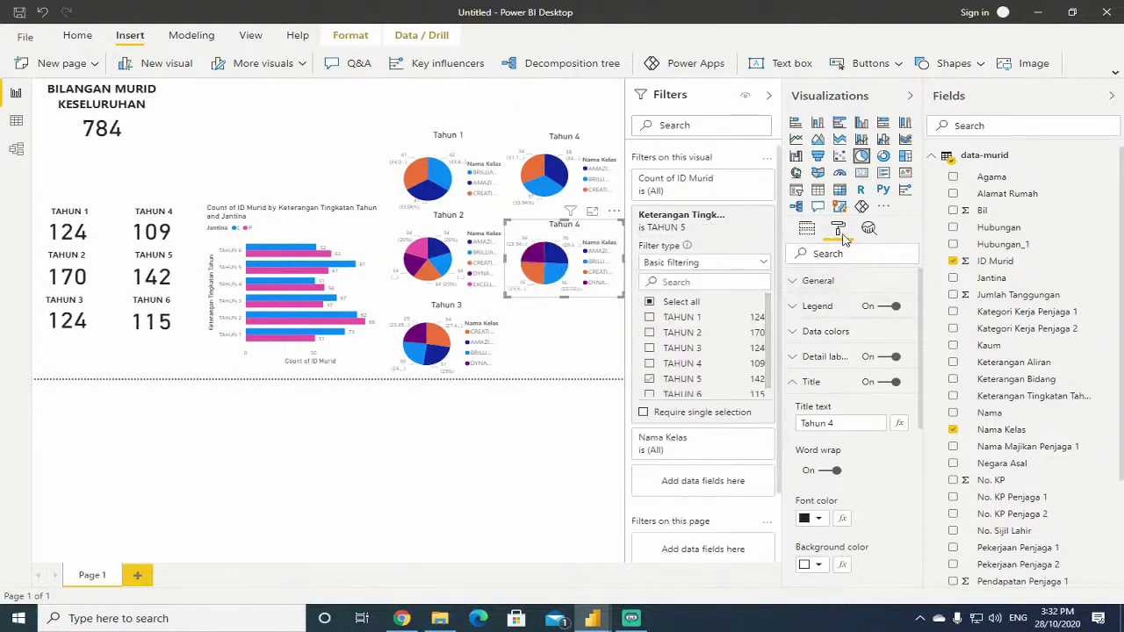
{"action": "left_click", "coordinate": [845, 424]}
{"action": "key", "text": "BackSpace"}
{"action": "type", "text": "5"}
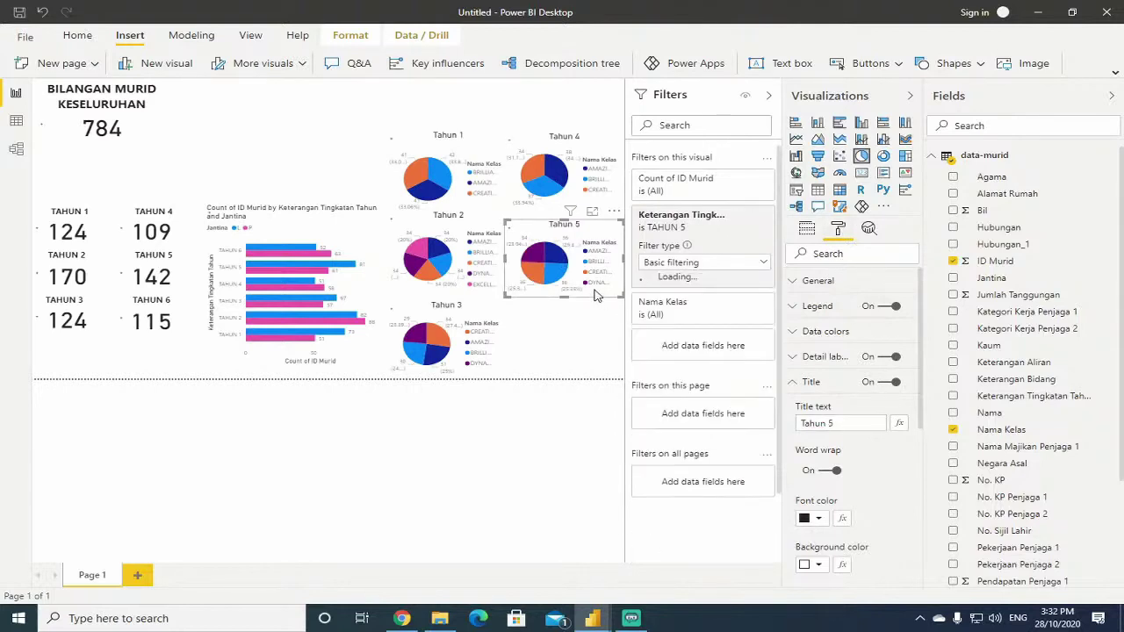
Duplicate the Tahun 5 pie chart directly below it and filter the copy to TAHUN 6 only.
{"action": "left_click_drag", "start_coordinate": [579, 298], "coordinate": [584, 376]}
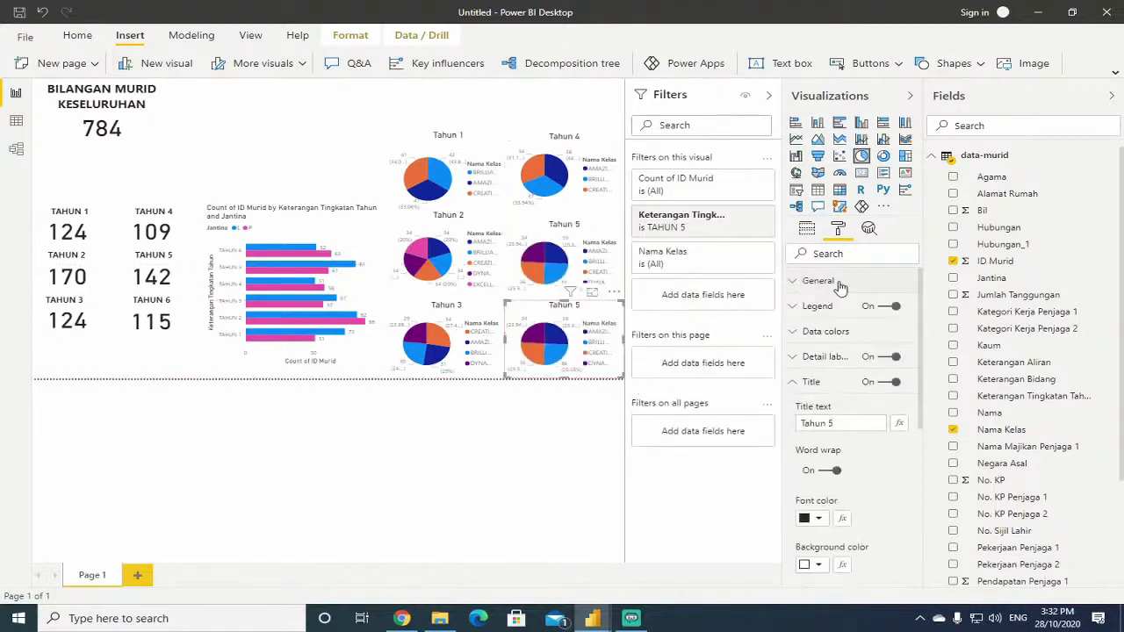
{"action": "left_click", "coordinate": [735, 215]}
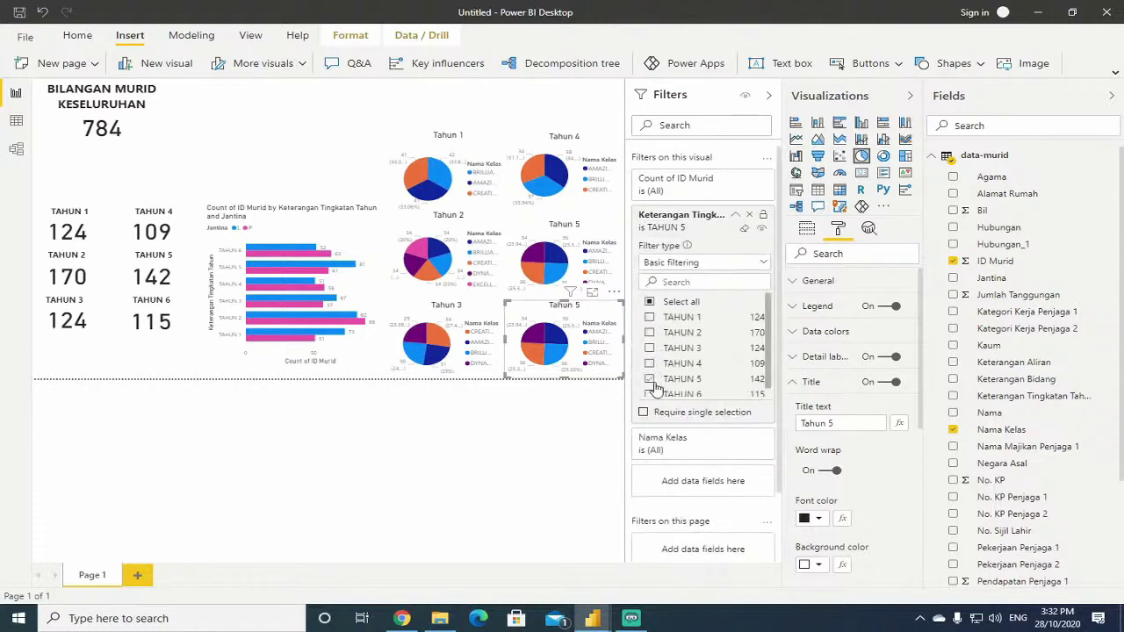
{"action": "left_click", "coordinate": [650, 395]}
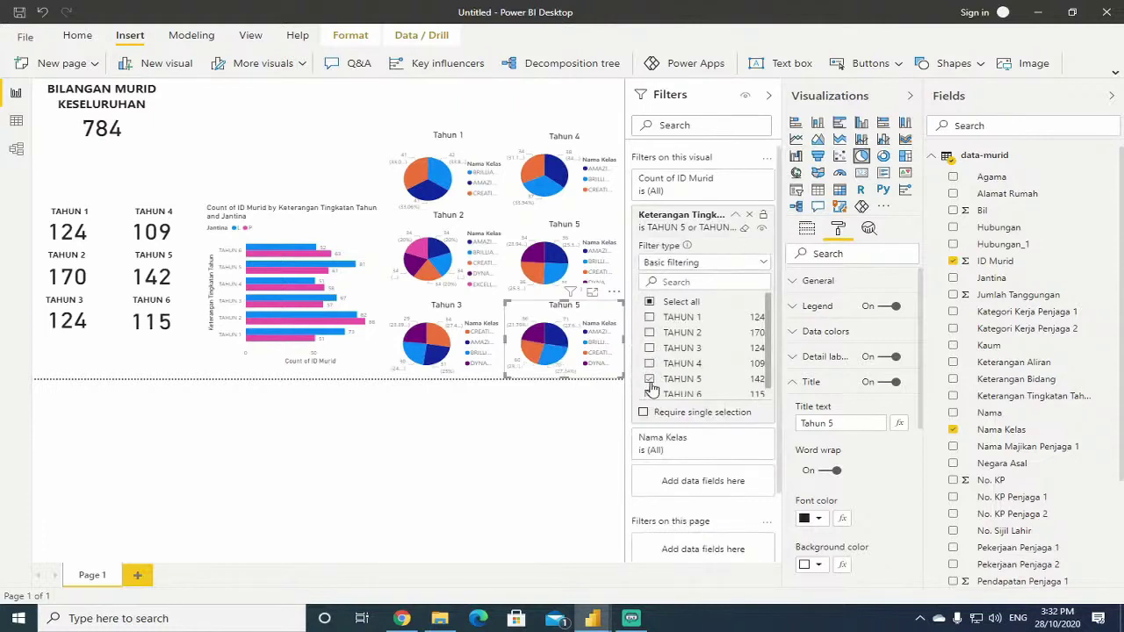
Change the title text of the pie chart beside the Tahun 3 chart to Tahun 6.
{"action": "left_click", "coordinate": [846, 423]}
{"action": "key", "text": "BackSpace"}
{"action": "type", "text": "6"}
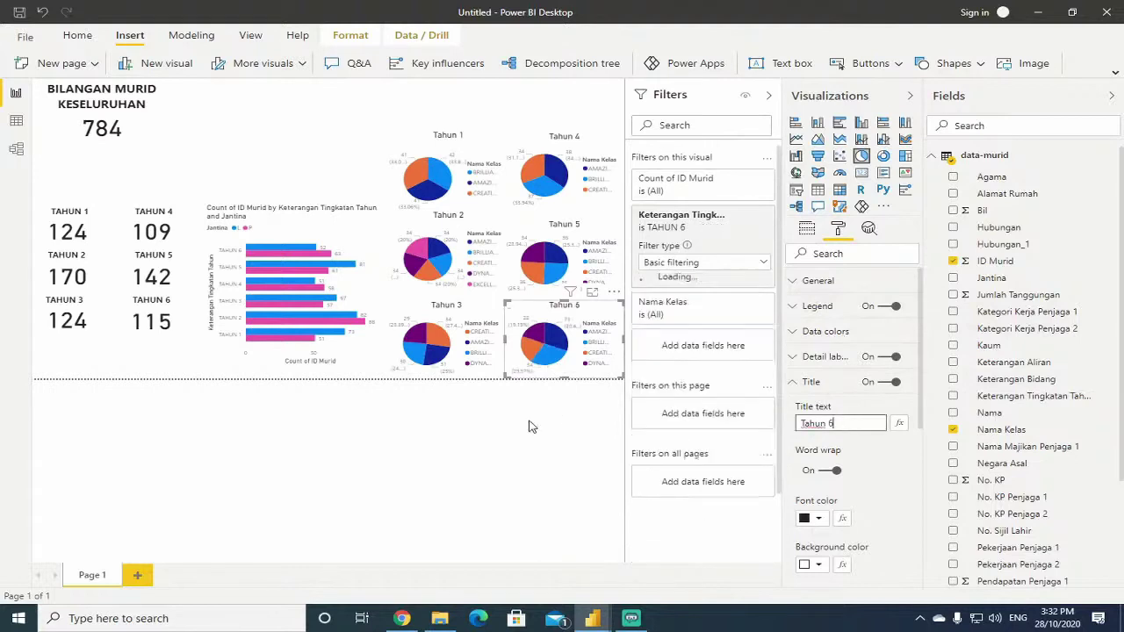
{"action": "left_click", "coordinate": [446, 445]}
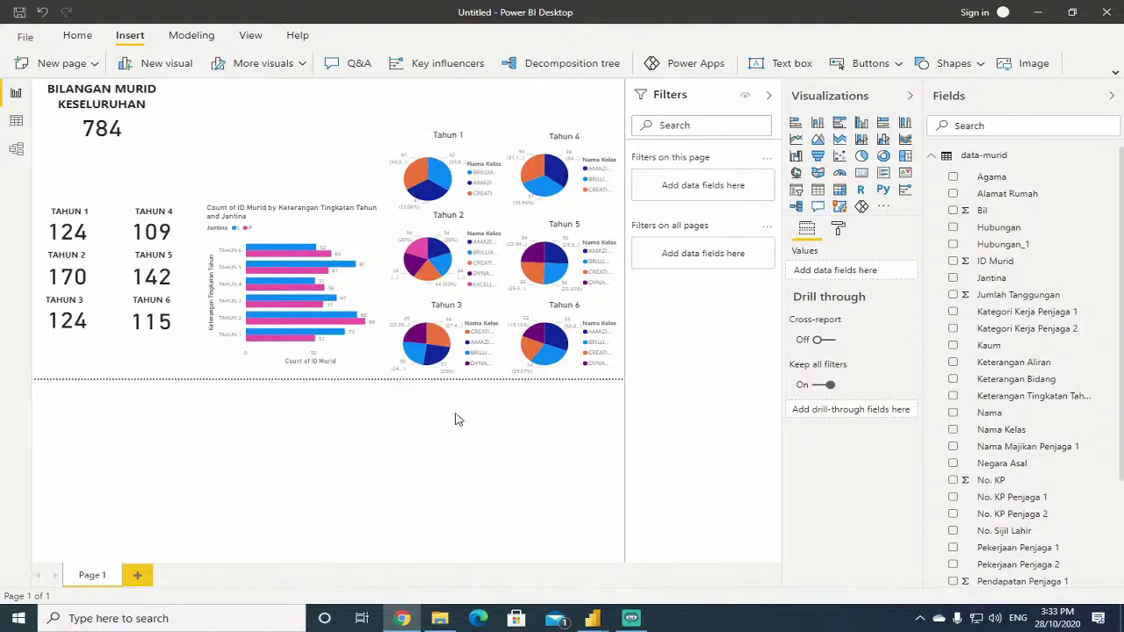
Collapse the Filters, Visualizations and Fields panes to give the report canvas more room.
{"action": "left_click", "coordinate": [771, 97]}
{"action": "left_click", "coordinate": [909, 98]}
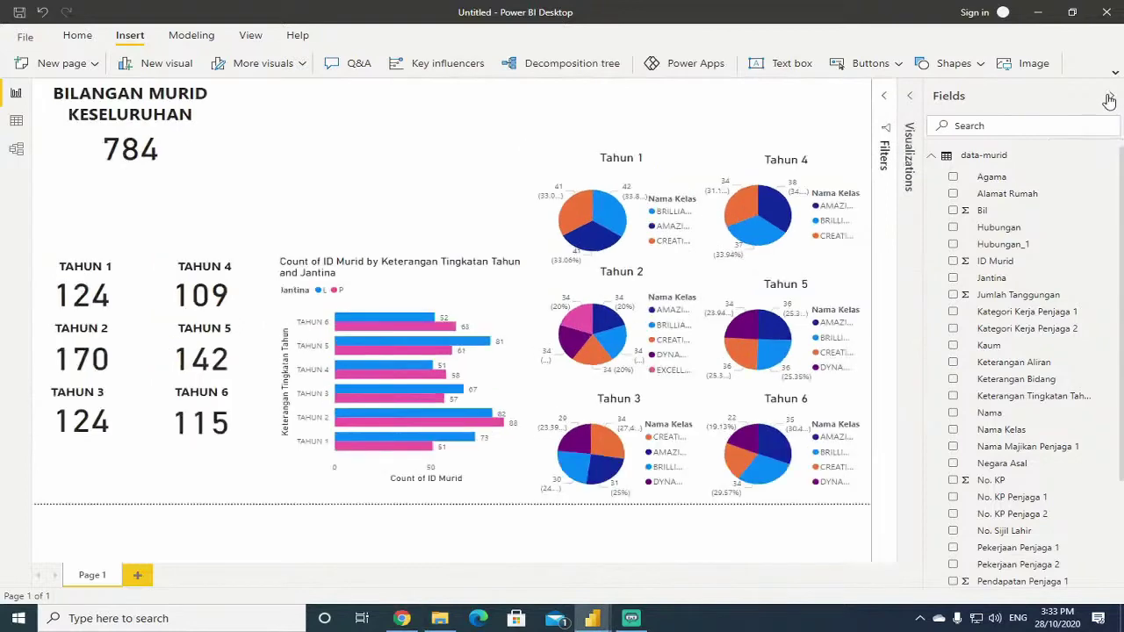
{"action": "left_click", "coordinate": [1112, 96]}
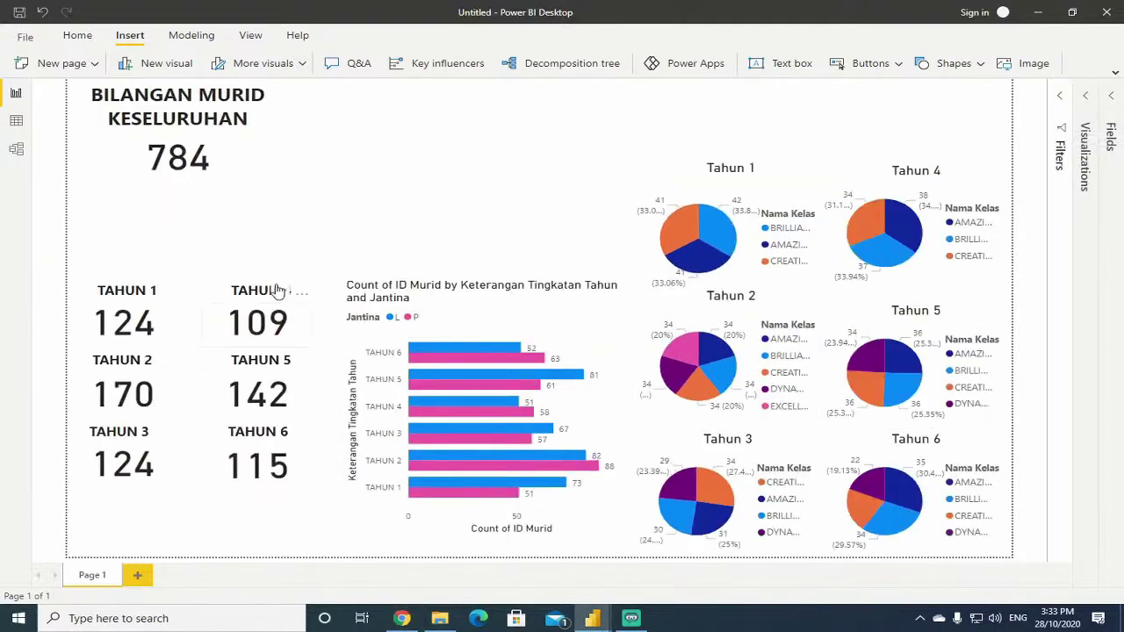
Insert the school logo image "logo skpp18_2 (1)" from the Downloads folder onto the report page.
{"action": "mouse_move", "coordinate": [695, 268]}
{"action": "mouse_move", "coordinate": [691, 380]}
{"action": "left_click", "coordinate": [1022, 73]}
{"action": "scroll", "coordinate": [283, 193], "scroll_direction": "down", "scroll_amount": 2}
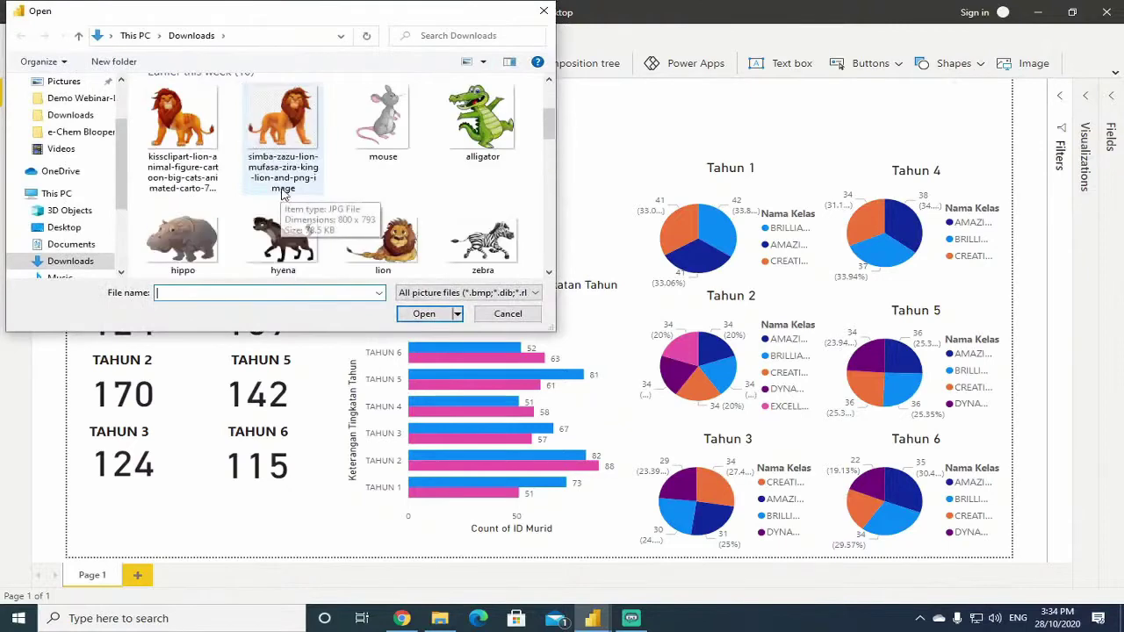
{"action": "scroll", "coordinate": [283, 195], "scroll_direction": "up", "scroll_amount": 3}
{"action": "scroll", "coordinate": [228, 202], "scroll_direction": "down", "scroll_amount": 1}
{"action": "left_click", "coordinate": [182, 211]}
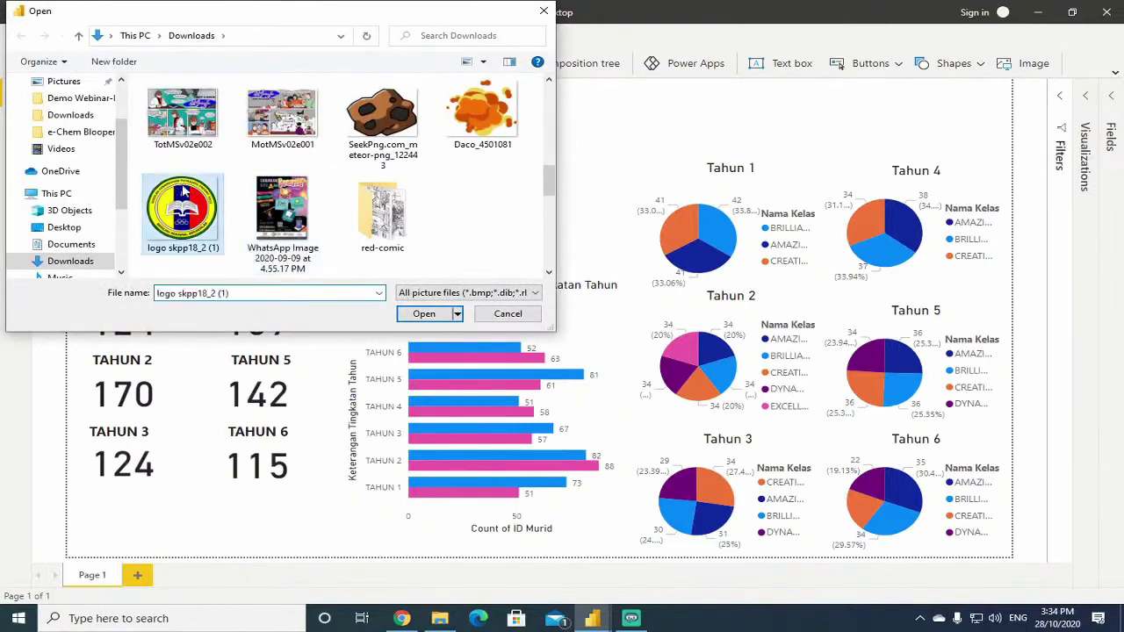
{"action": "left_click", "coordinate": [415, 309]}
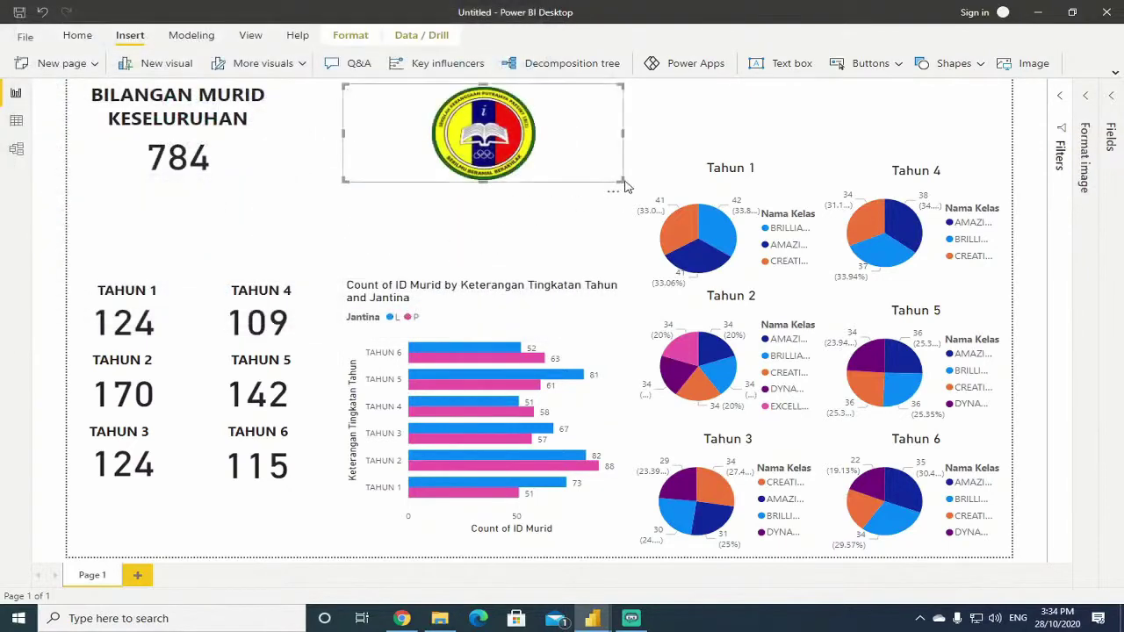
Enlarge the school logo and centre it above the gender bar chart.
{"action": "left_click_drag", "start_coordinate": [622, 181], "coordinate": [593, 237]}
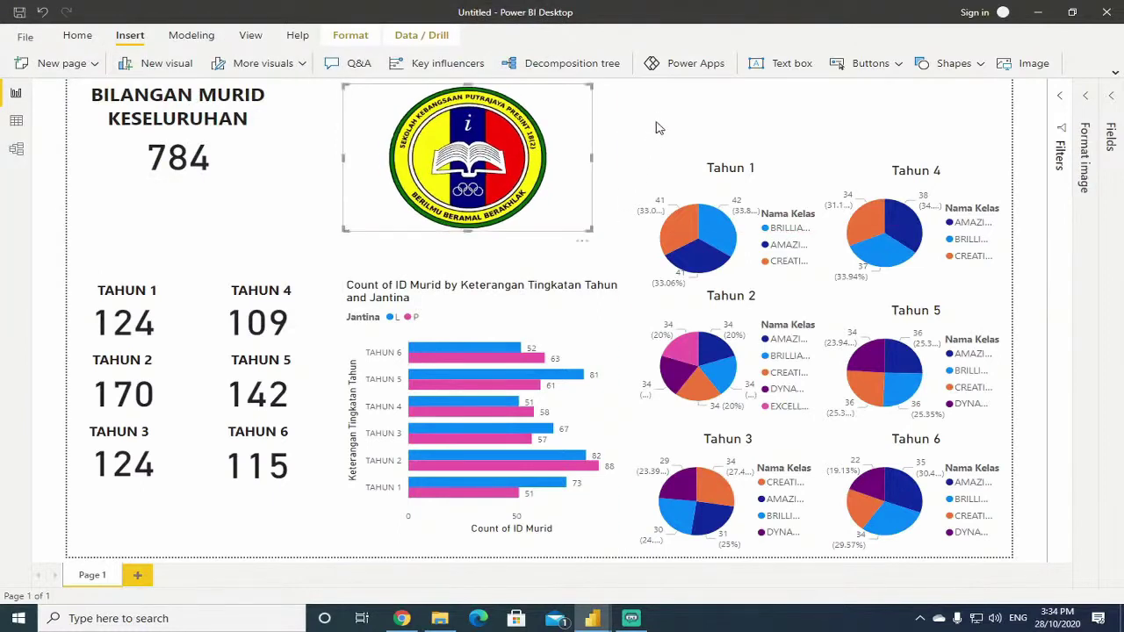
{"action": "left_click", "coordinate": [659, 129]}
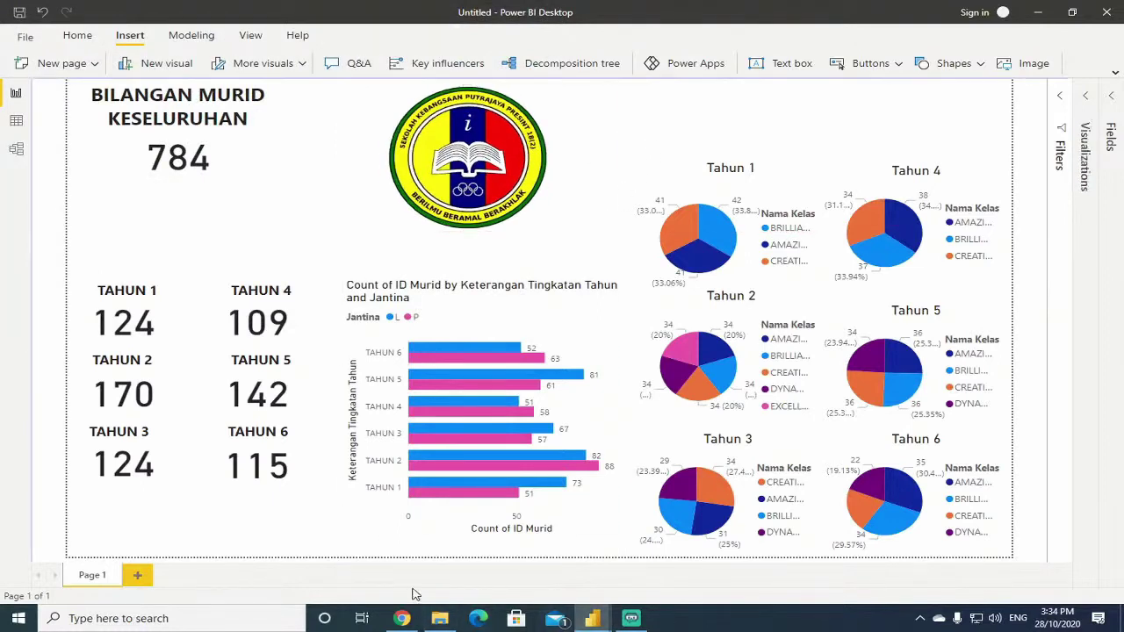
{"action": "left_click_drag", "start_coordinate": [465, 163], "coordinate": [483, 163]}
{"action": "left_click", "coordinate": [335, 216]}
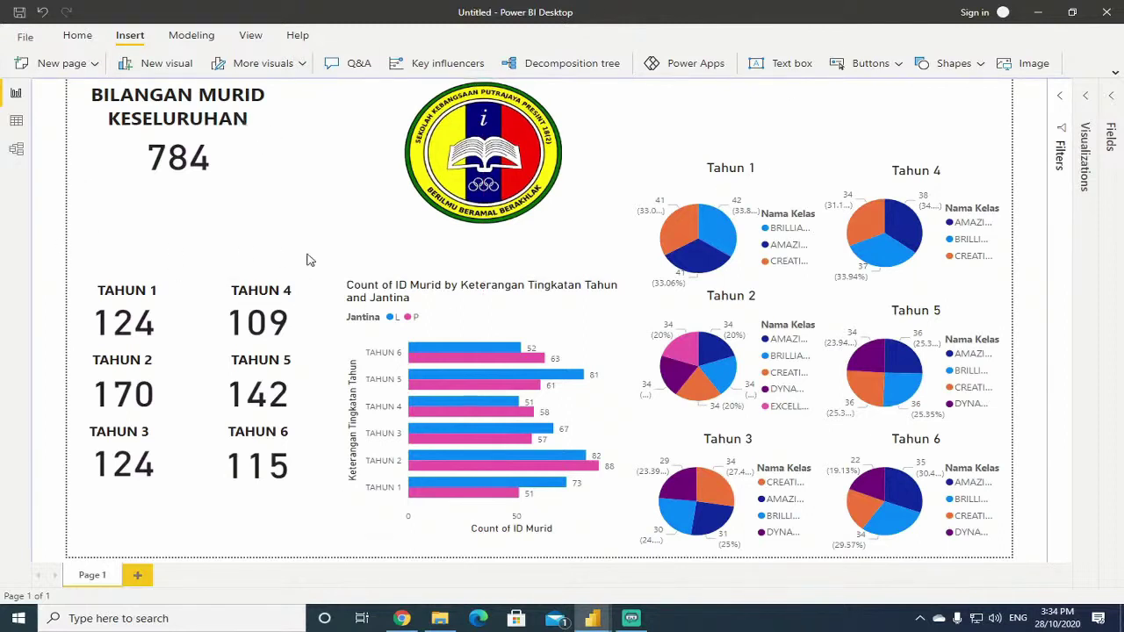
{"action": "left_click", "coordinate": [982, 65]}
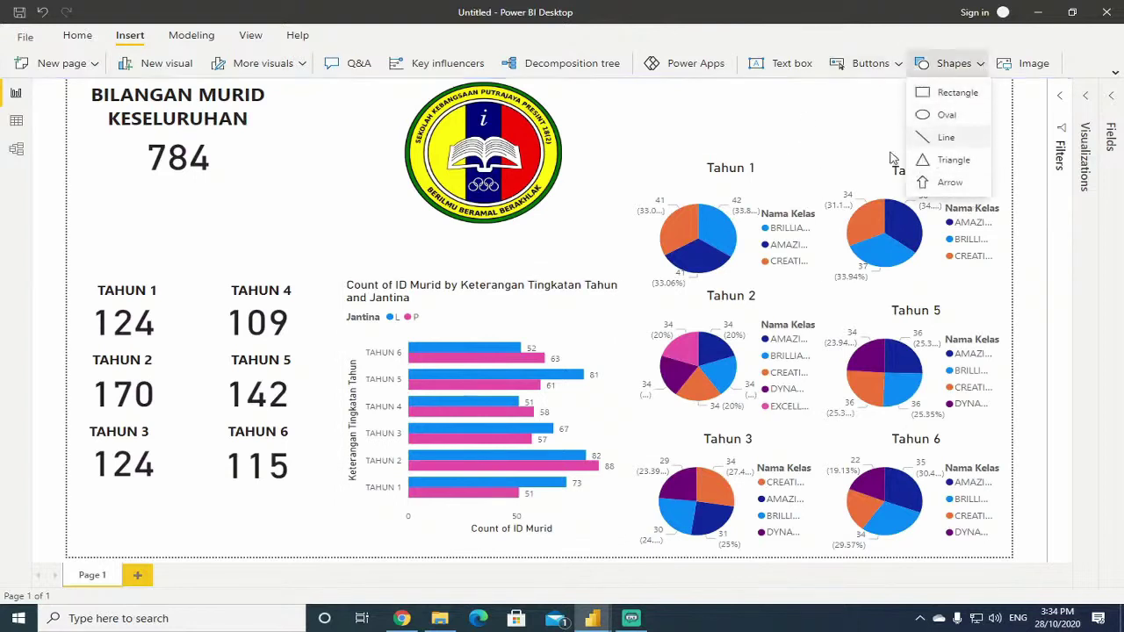
{"action": "left_click", "coordinate": [801, 42]}
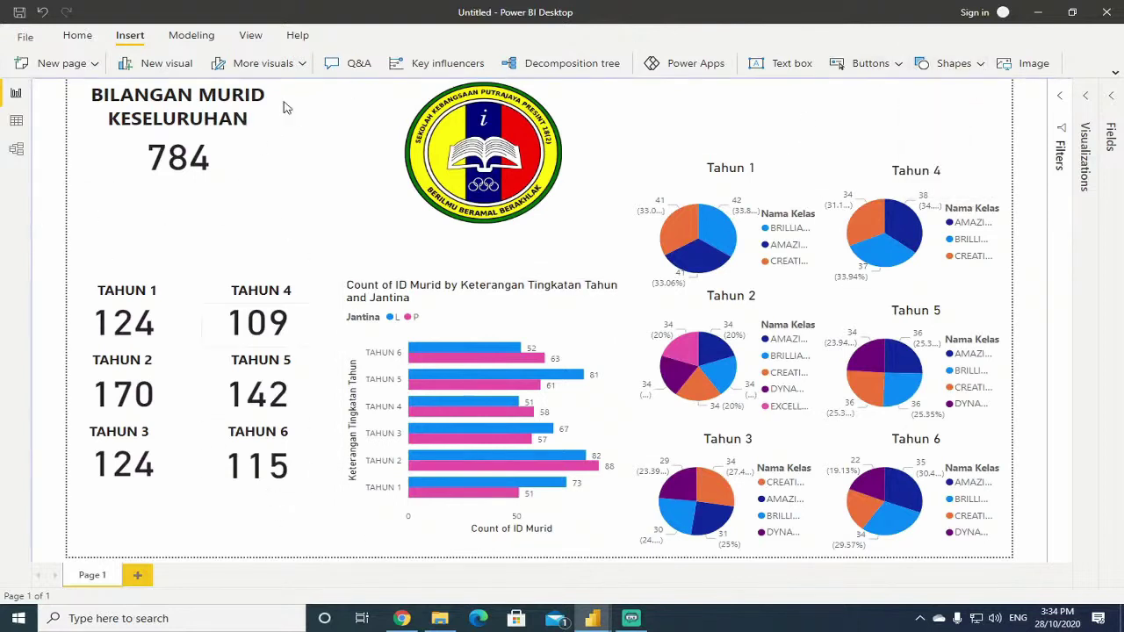
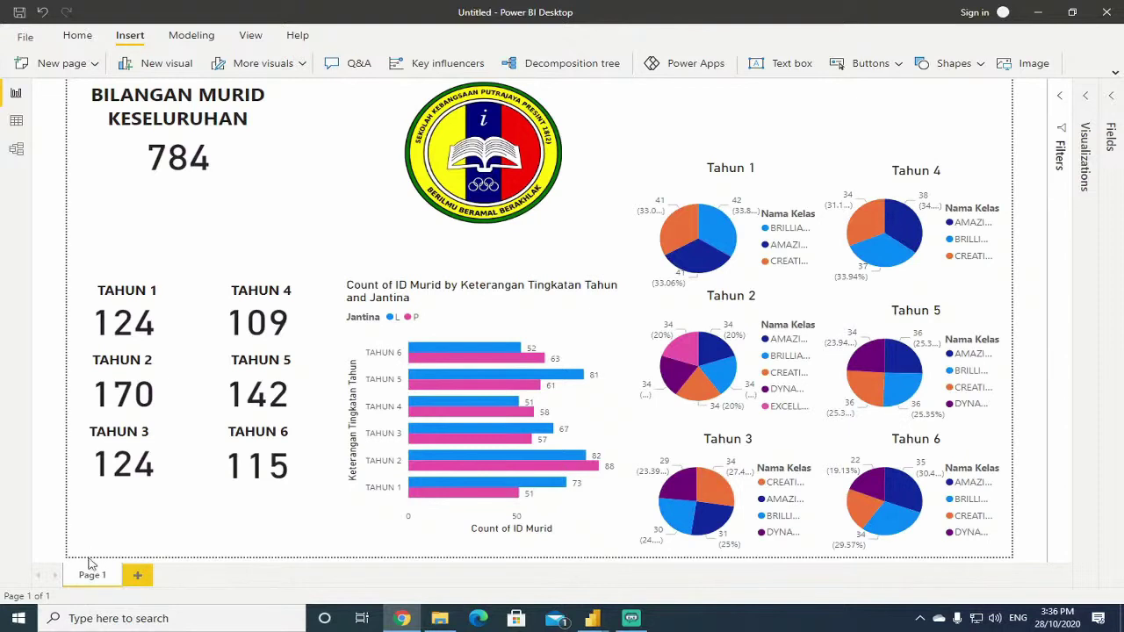
Rename the report page Page 1 as Data Asas Murid.
{"action": "right_click", "coordinate": [95, 574]}
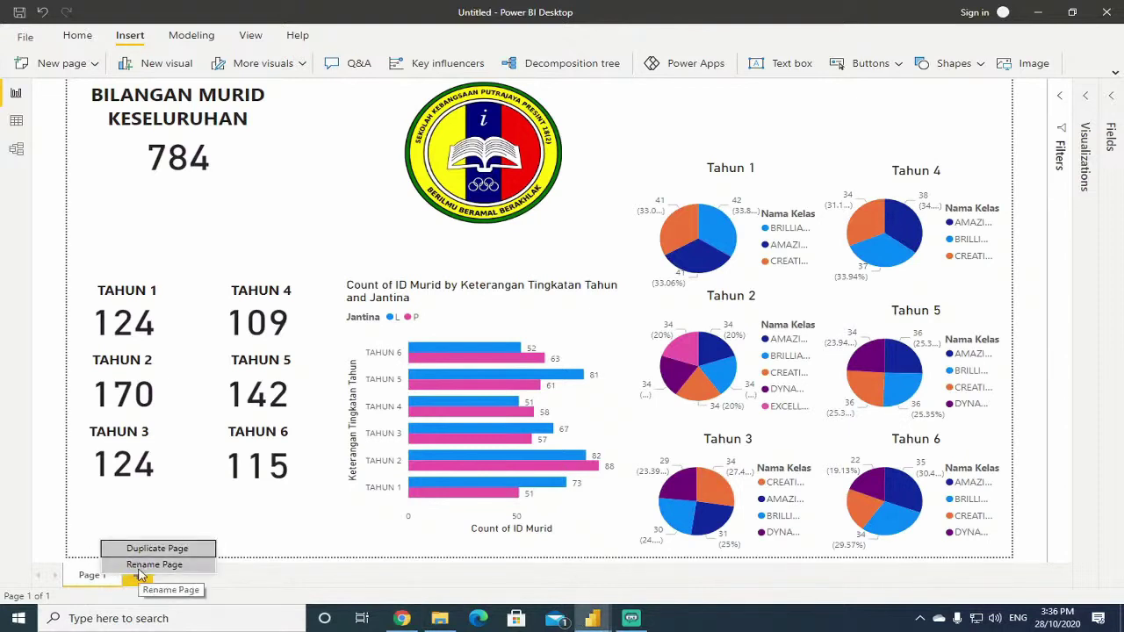
{"action": "left_click", "coordinate": [138, 565]}
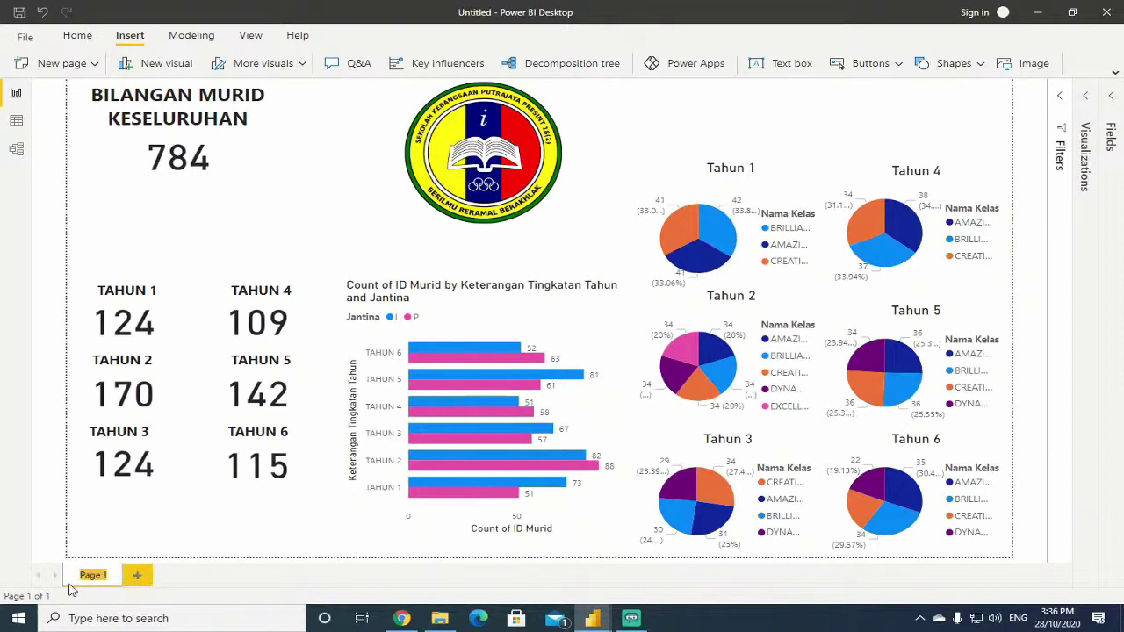
{"action": "type", "text": "Data Asas"}
{"action": "type", "text": " M"}
{"action": "type", "text": "urid"}
{"action": "key", "text": "Return"}
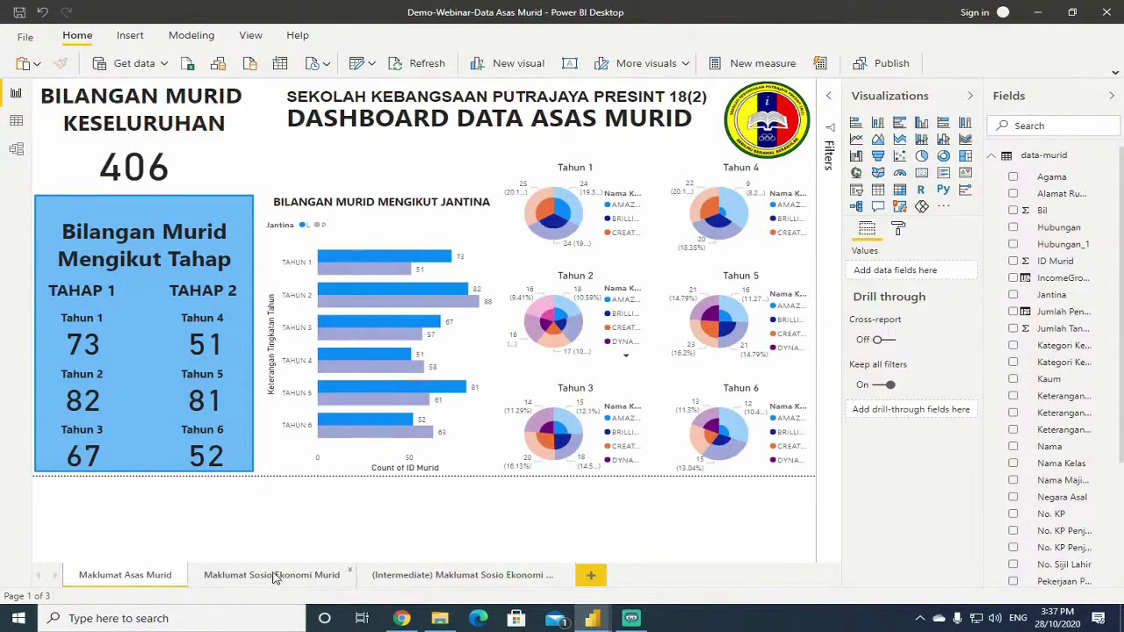
View the Maklumat Sosio Ekonomi Murid page of the Demo-Webinar-Data Asas Murid report and examine its home-location map up close.
{"action": "left_click", "coordinate": [275, 577]}
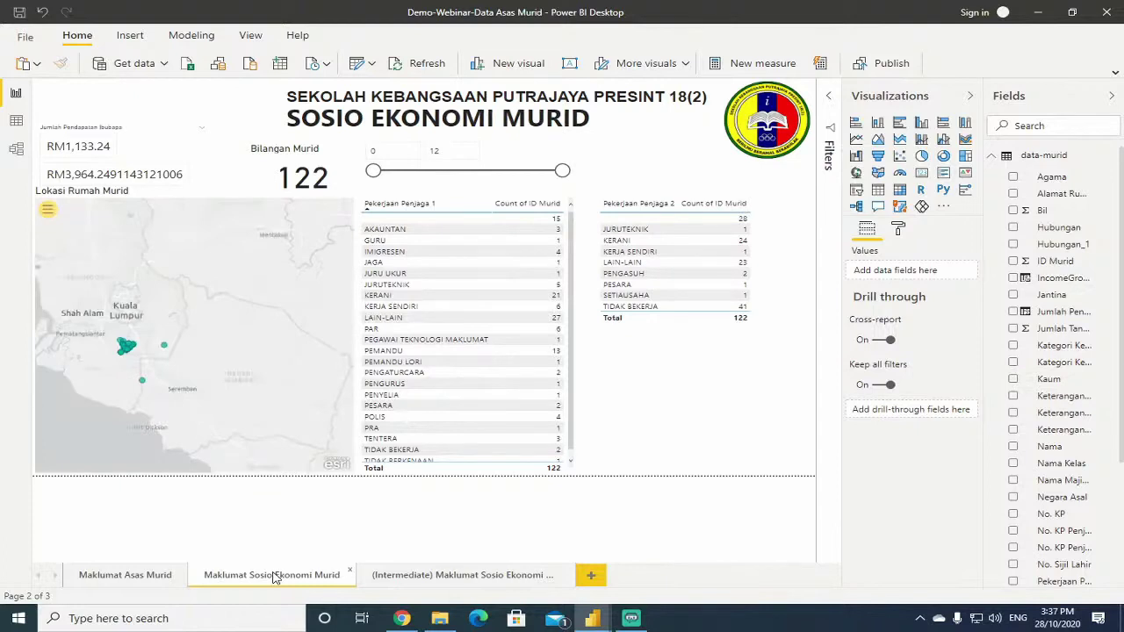
{"action": "scroll", "coordinate": [112, 341], "scroll_direction": "up", "scroll_amount": 1}
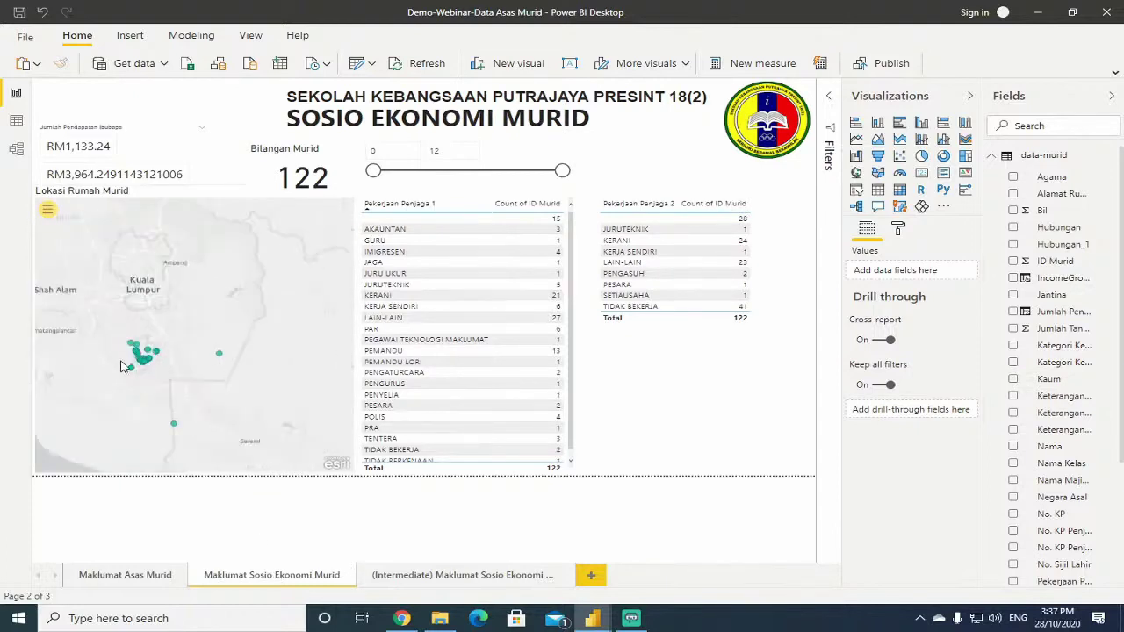
{"action": "scroll", "coordinate": [127, 360], "scroll_direction": "up", "scroll_amount": 2}
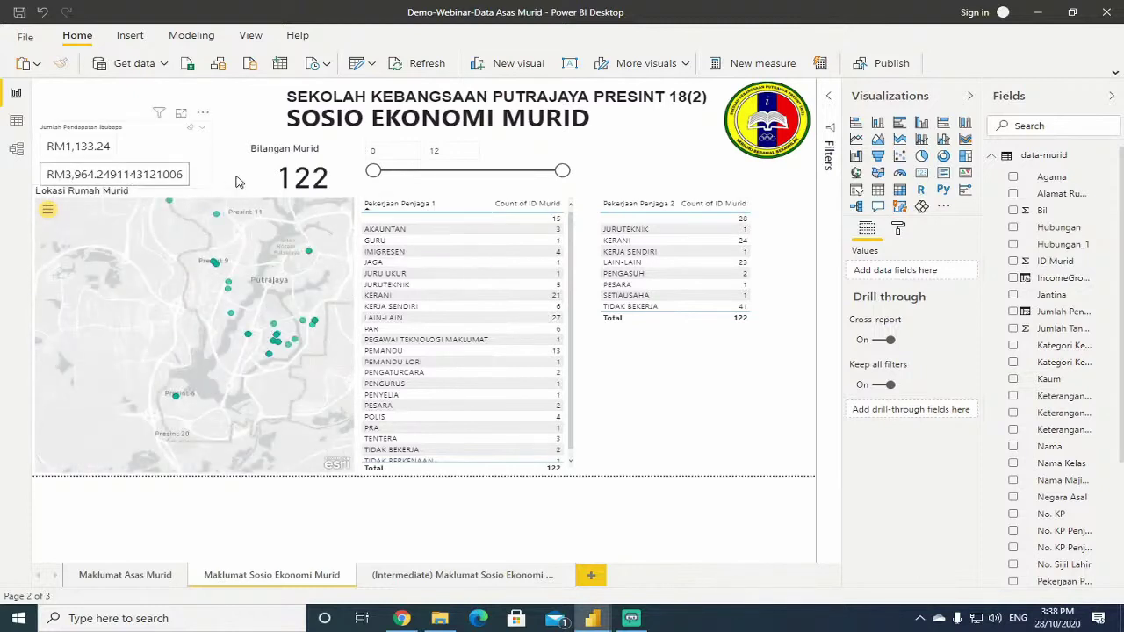
Try to clear the upper limit of the Jumlah Pendapatan Ibubapa slicer and widen the slicer towards the Bilangan Murid card.
{"action": "left_click", "coordinate": [207, 168]}
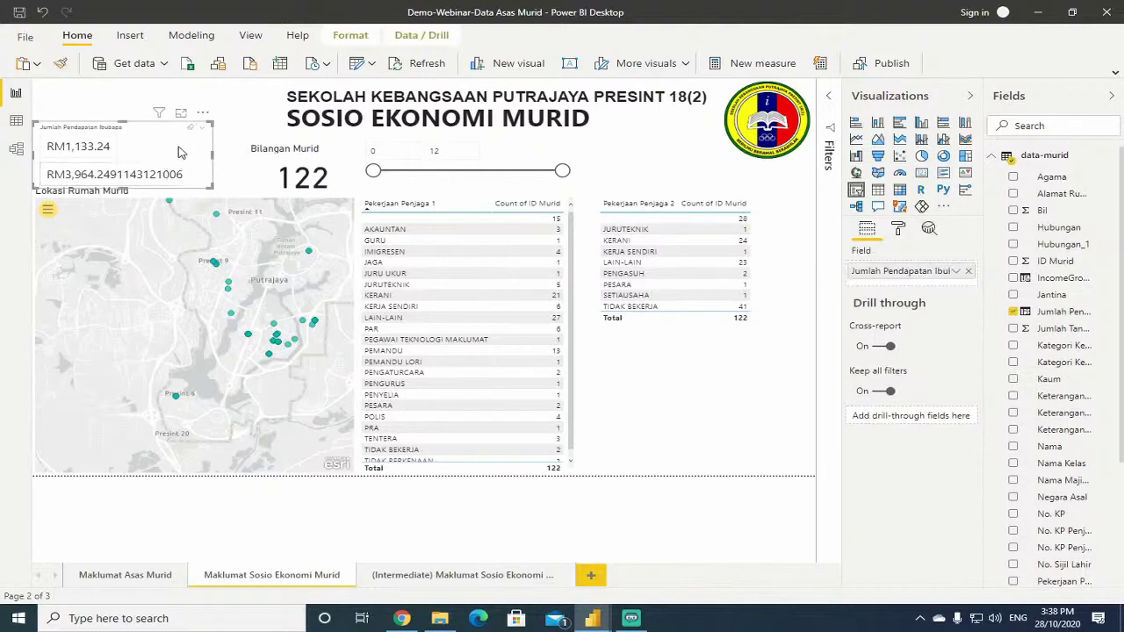
{"action": "double_click", "coordinate": [68, 174]}
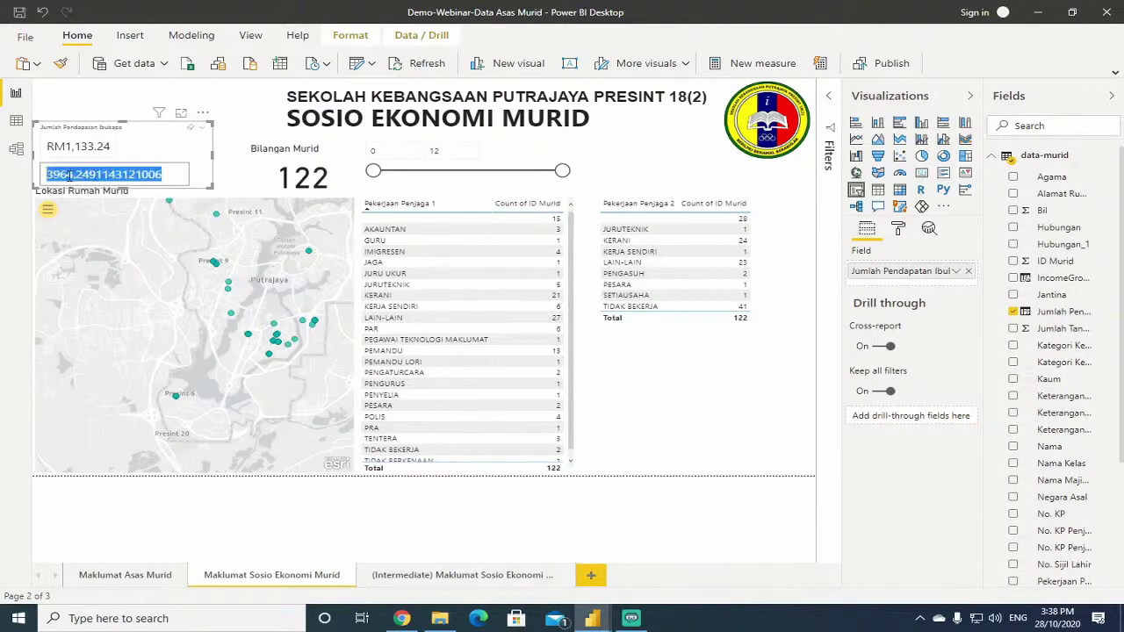
{"action": "left_click", "coordinate": [184, 160]}
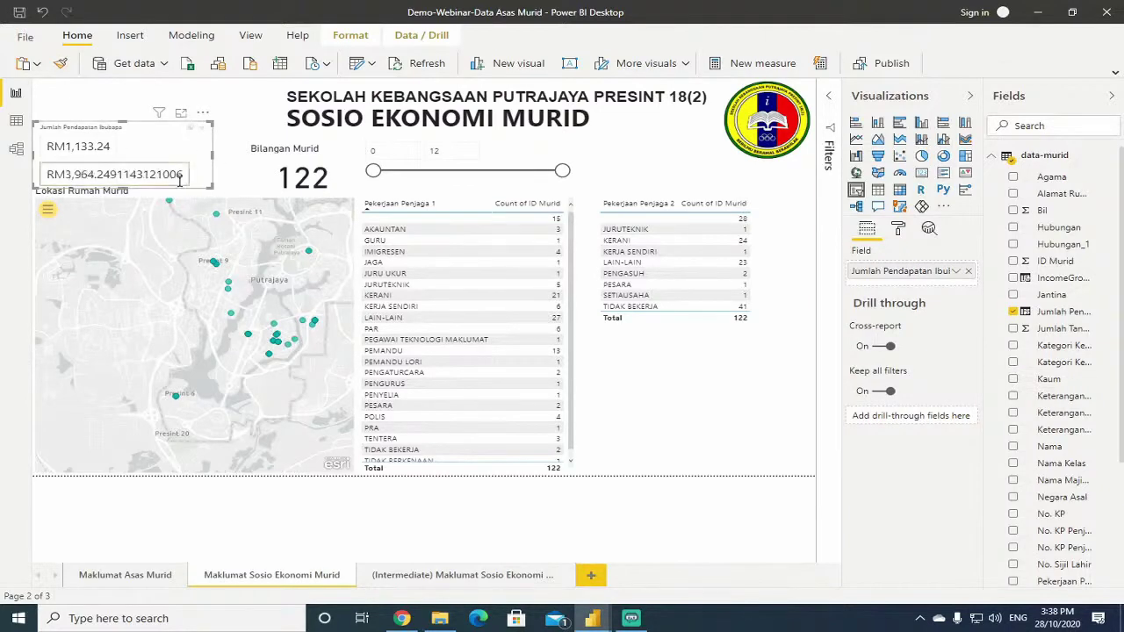
{"action": "double_click", "coordinate": [179, 175]}
{"action": "key", "text": "BackSpace"}
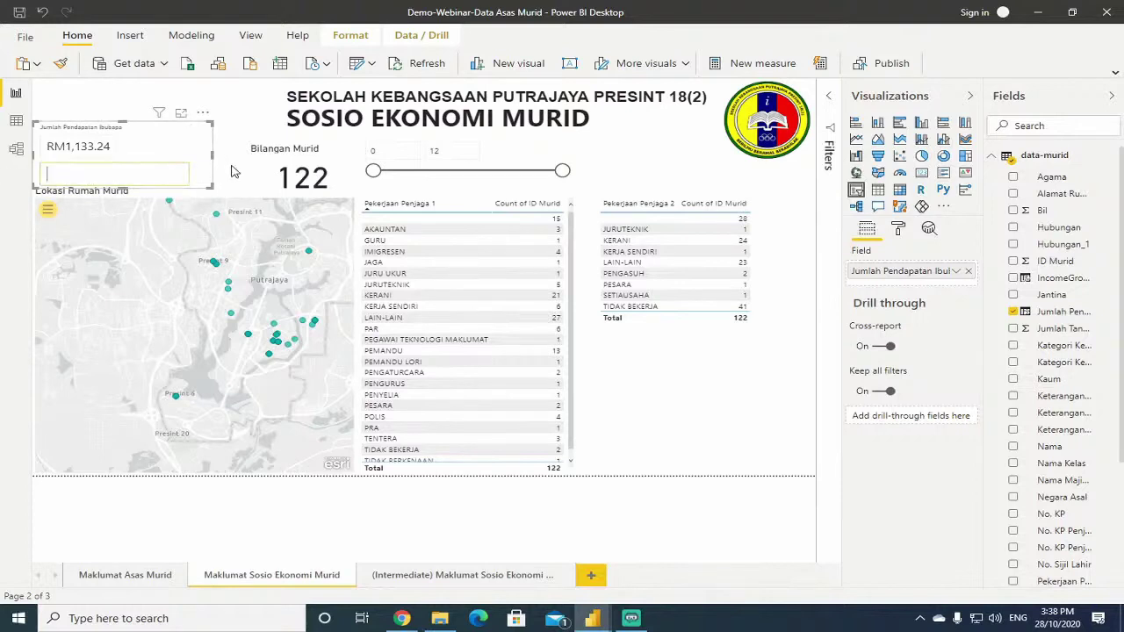
{"action": "left_click_drag", "start_coordinate": [212, 155], "coordinate": [251, 159]}
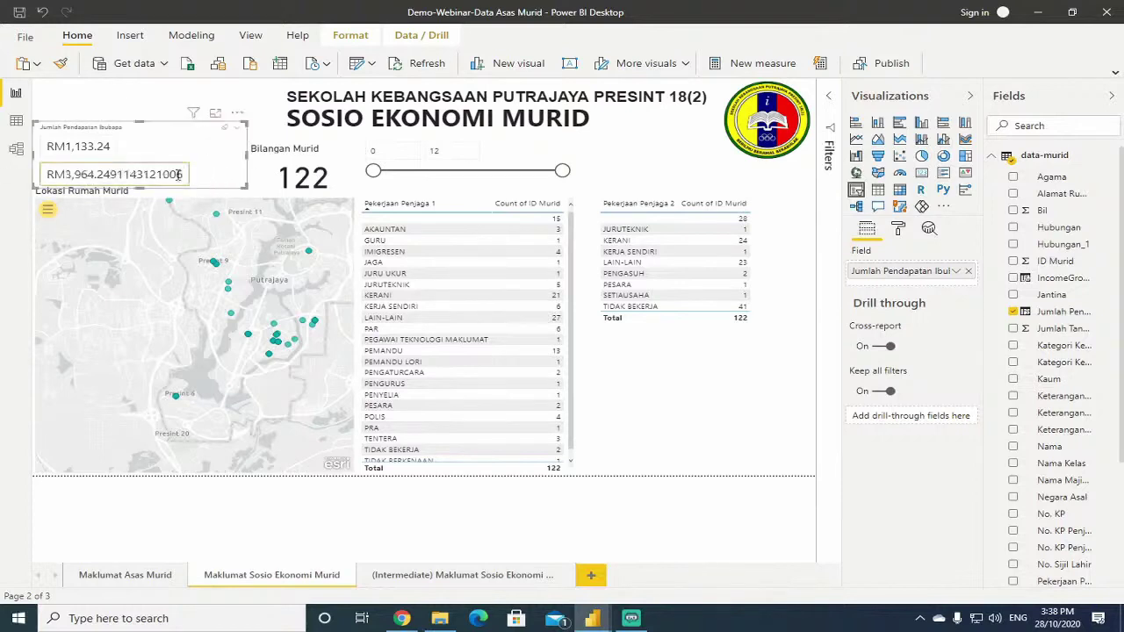
{"action": "left_click", "coordinate": [263, 132]}
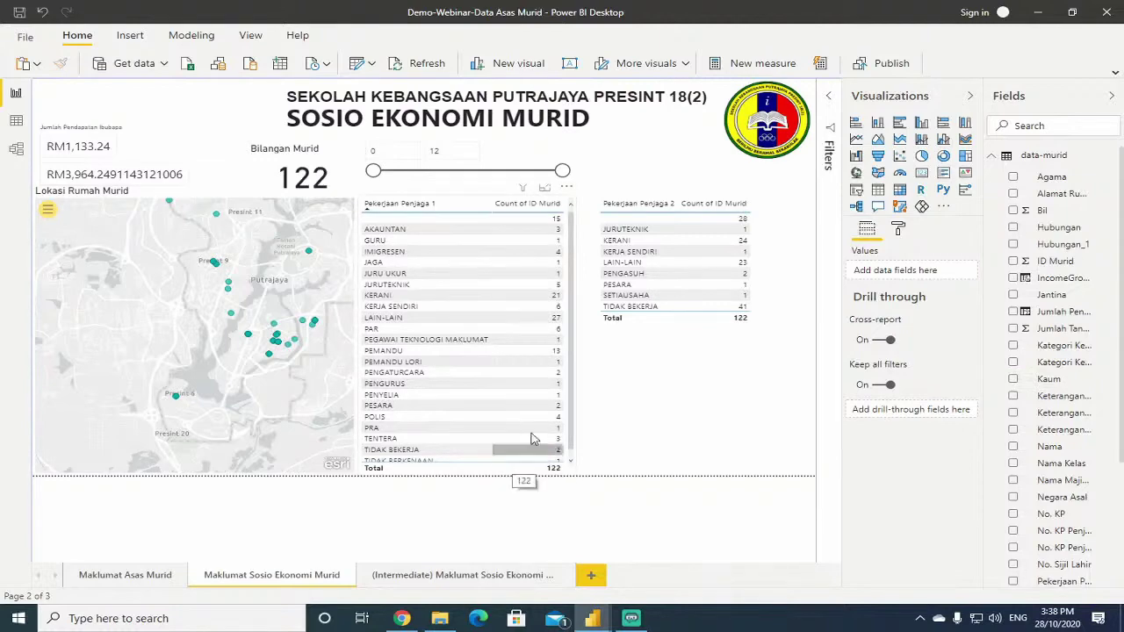
Return to the untitled report and add a new blank page after Data Asas Murid.
{"action": "double_click", "coordinate": [690, 17]}
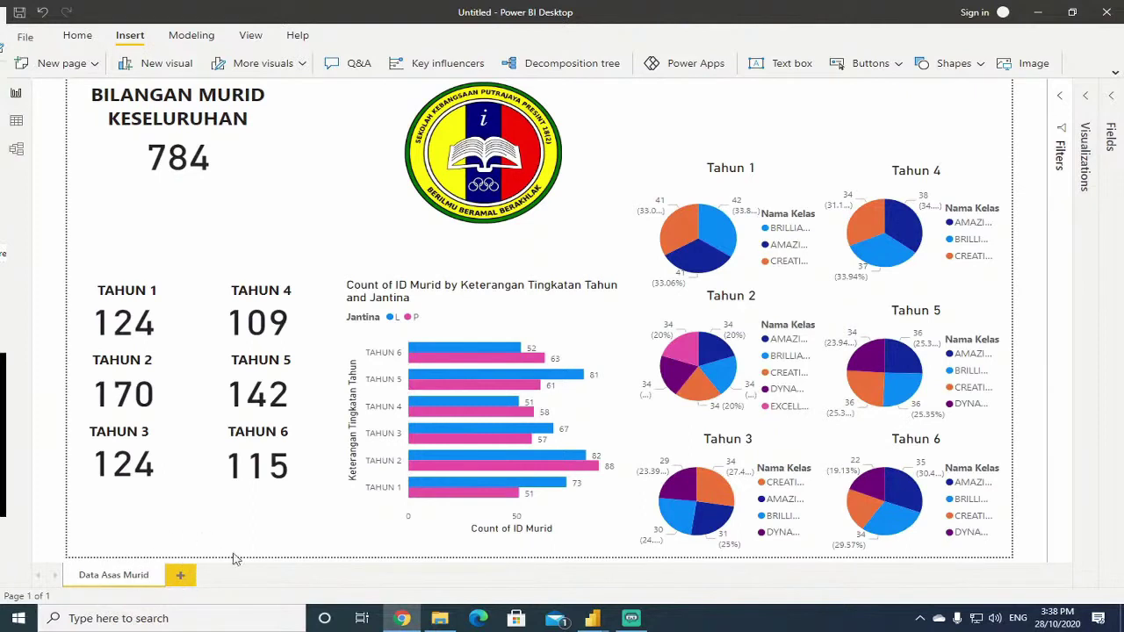
{"action": "left_click", "coordinate": [180, 576]}
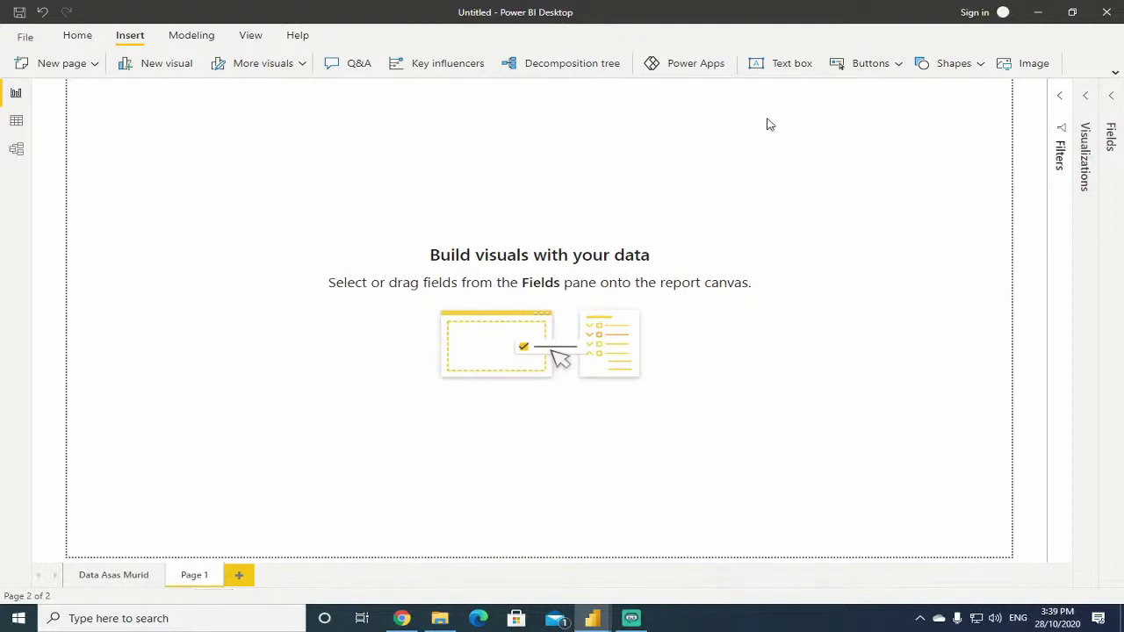
Expand the collapsed panes, add an ArcGIS Maps for Power BI visual to the blank page and enlarge it.
{"action": "left_click", "coordinate": [1060, 97]}
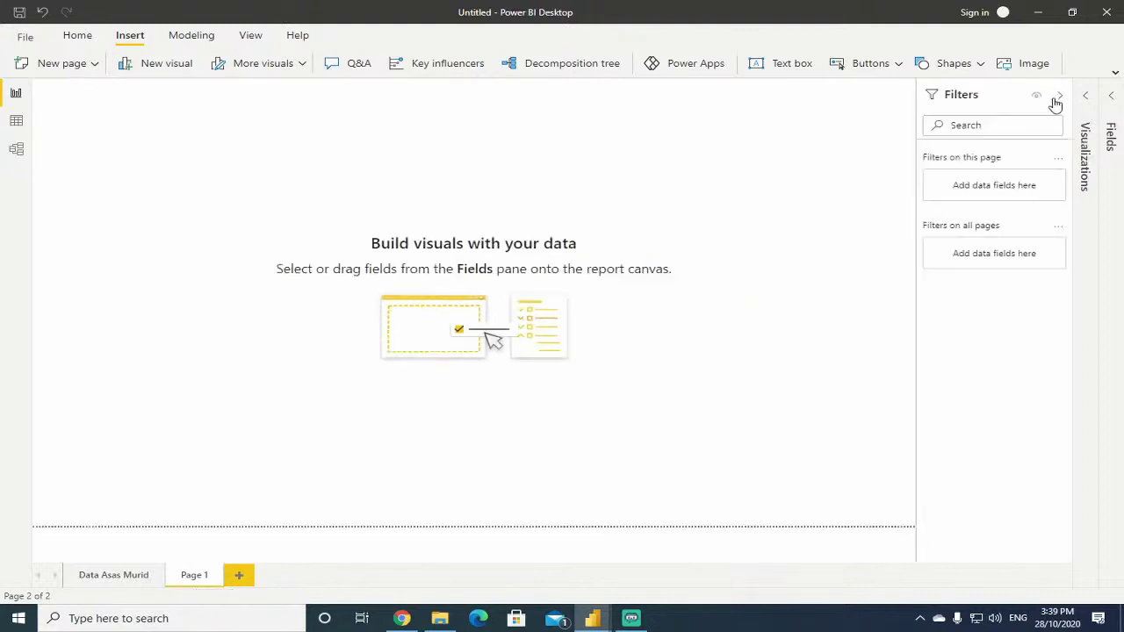
{"action": "left_click", "coordinate": [1091, 127]}
{"action": "left_click", "coordinate": [1111, 134]}
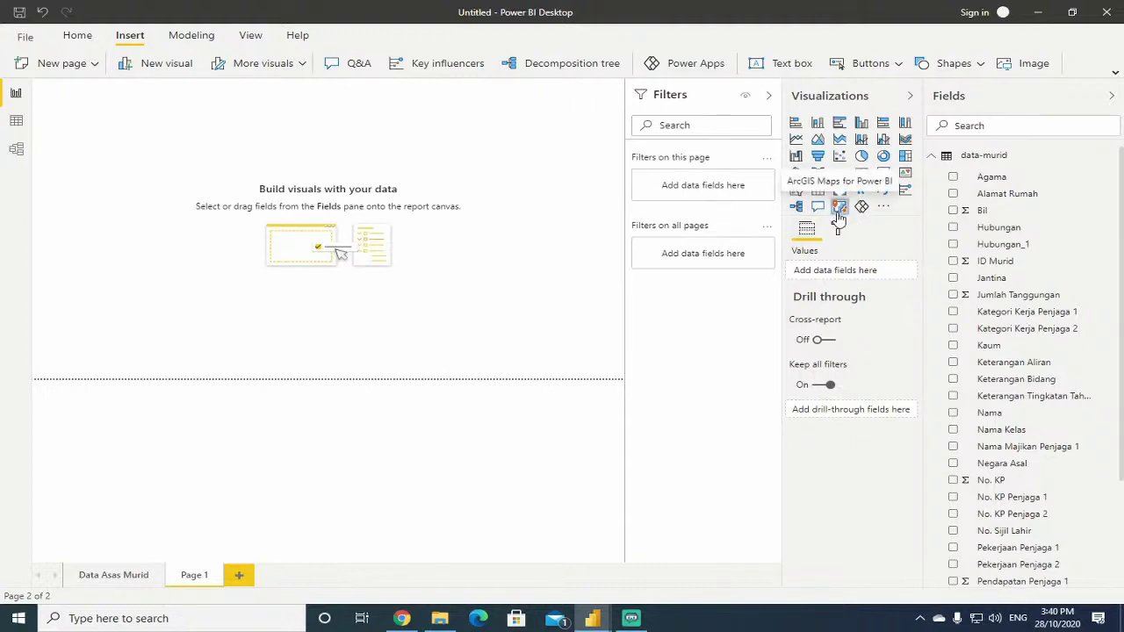
{"action": "left_click", "coordinate": [840, 209]}
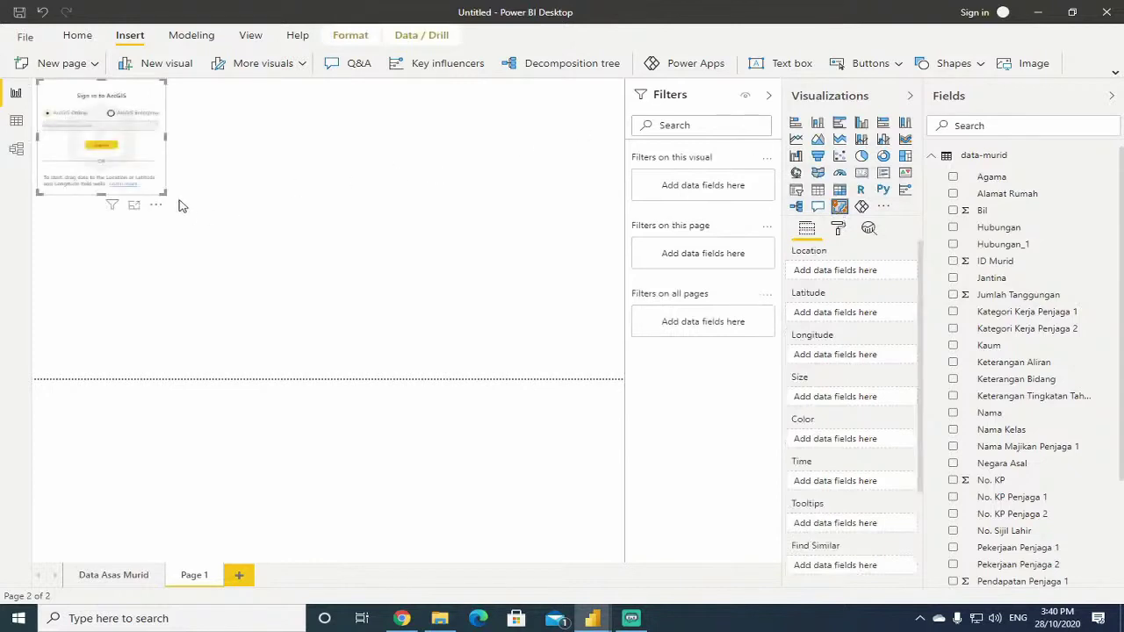
{"action": "left_click_drag", "start_coordinate": [165, 193], "coordinate": [220, 278]}
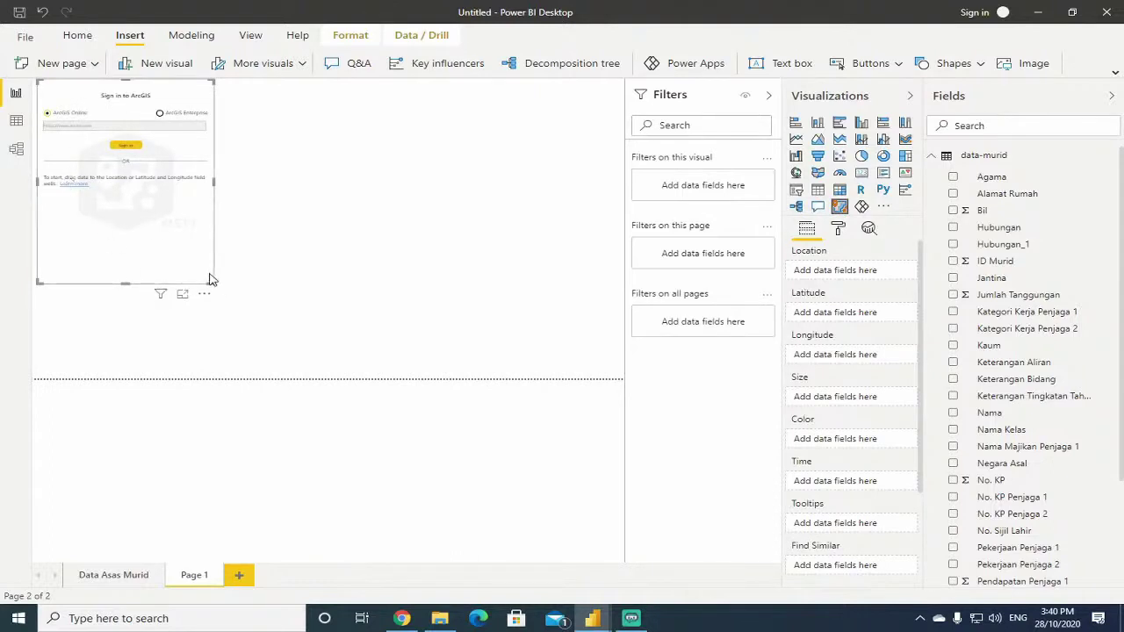
{"action": "left_click_drag", "start_coordinate": [209, 282], "coordinate": [211, 274]}
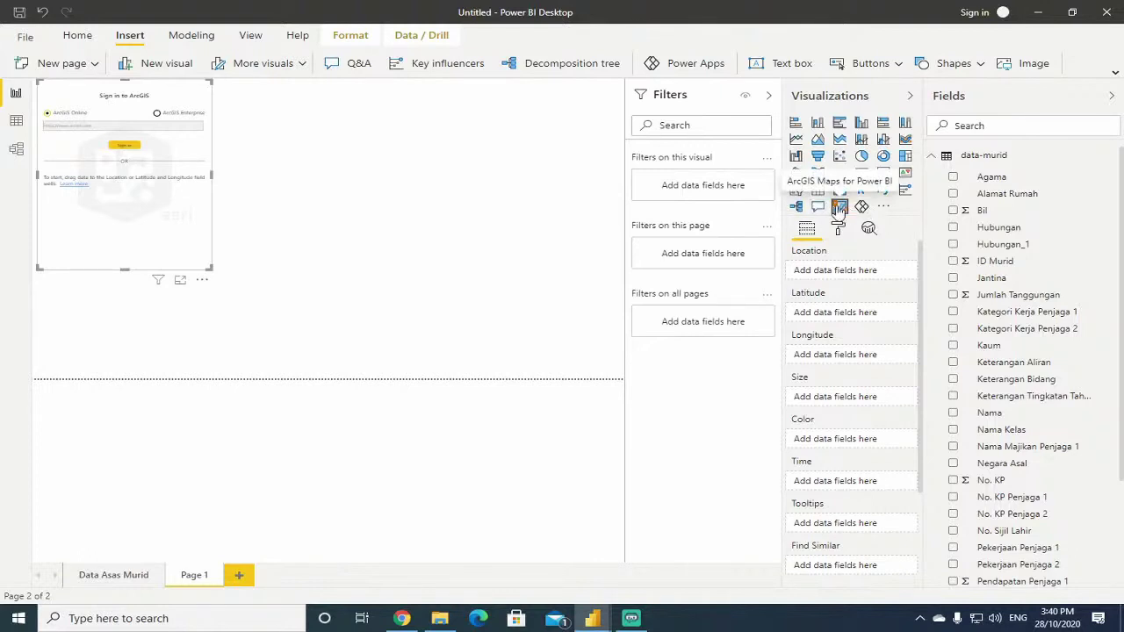
{"action": "left_click", "coordinate": [886, 209]}
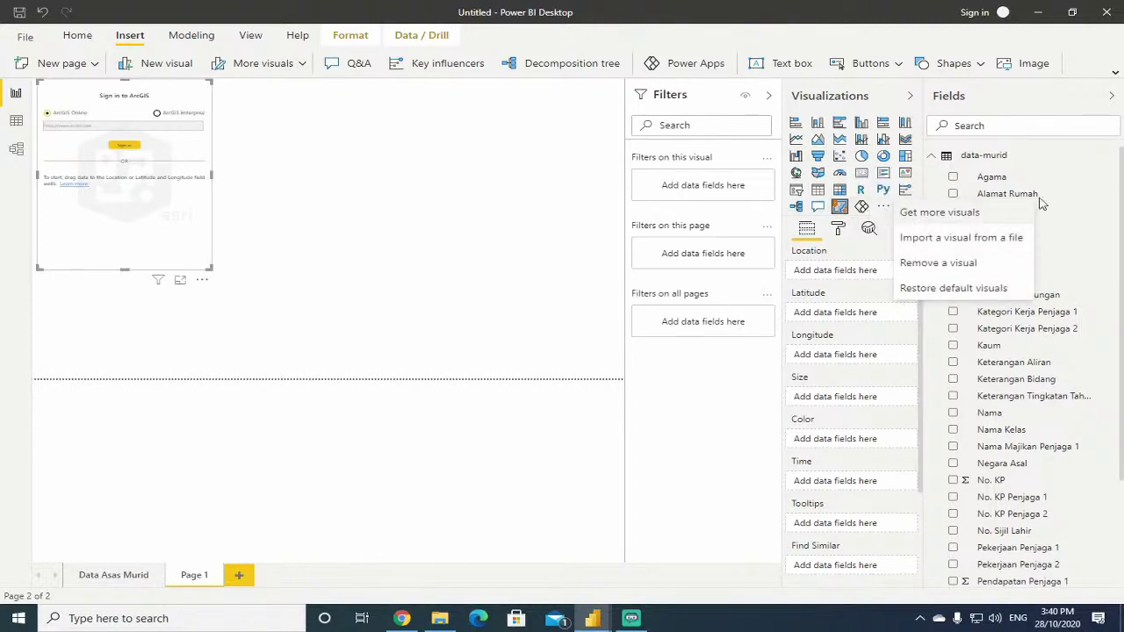
{"action": "left_click", "coordinate": [910, 95]}
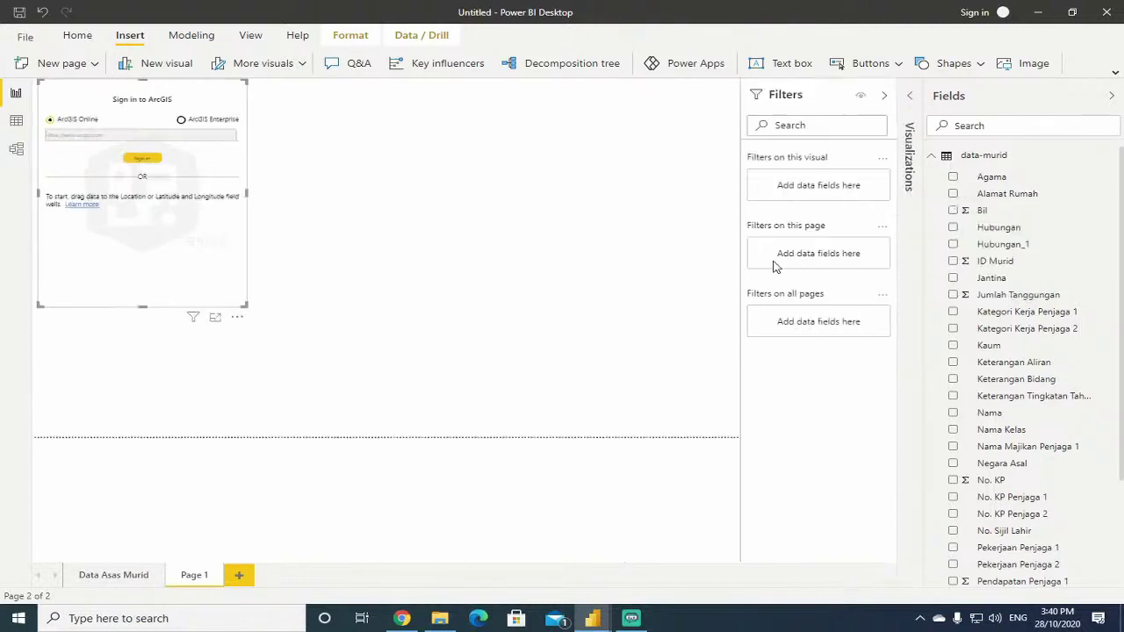
{"action": "left_click", "coordinate": [910, 109]}
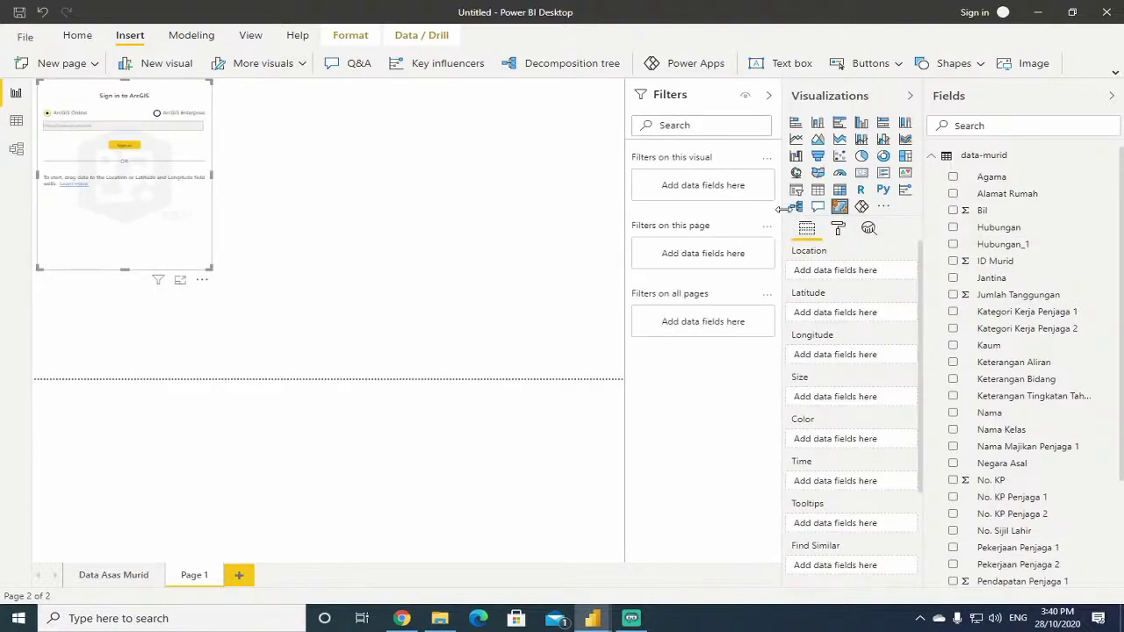
{"action": "mouse_move", "coordinate": [780, 208]}
{"action": "left_mouse_down"}
{"action": "mouse_move", "coordinate": [718, 214]}
{"action": "mouse_move", "coordinate": [778, 214]}
{"action": "left_mouse_up"}
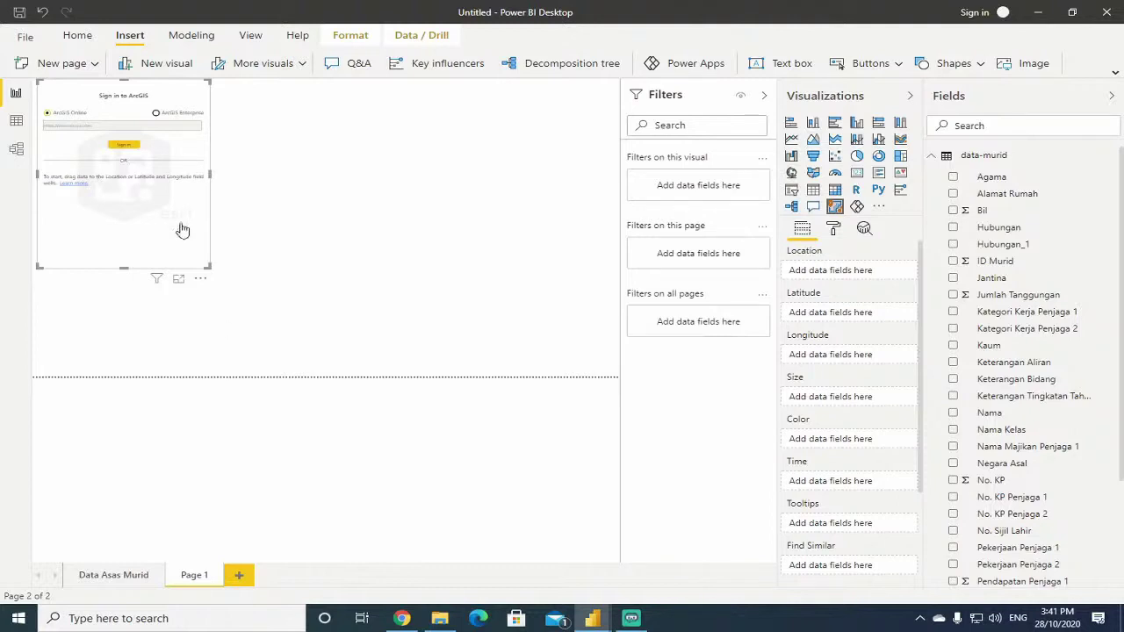
Check the Alamat Rumah column in the data-murid table and assign Alamat Rumah as the ArcGIS map's Location.
{"action": "left_click", "coordinate": [17, 124]}
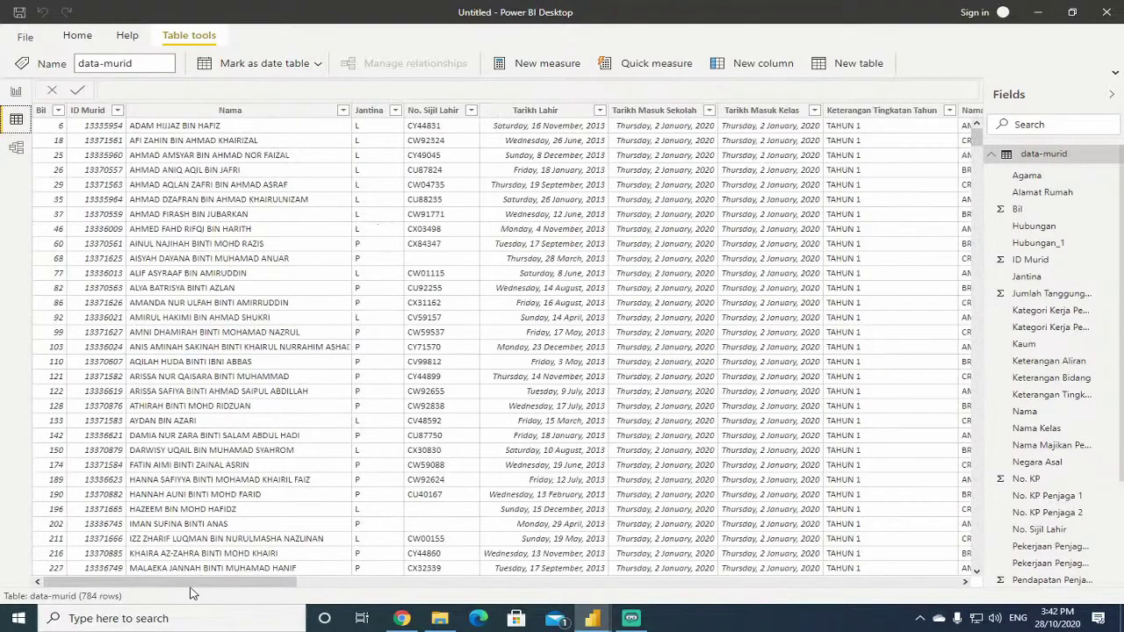
{"action": "left_click_drag", "start_coordinate": [199, 584], "coordinate": [518, 581]}
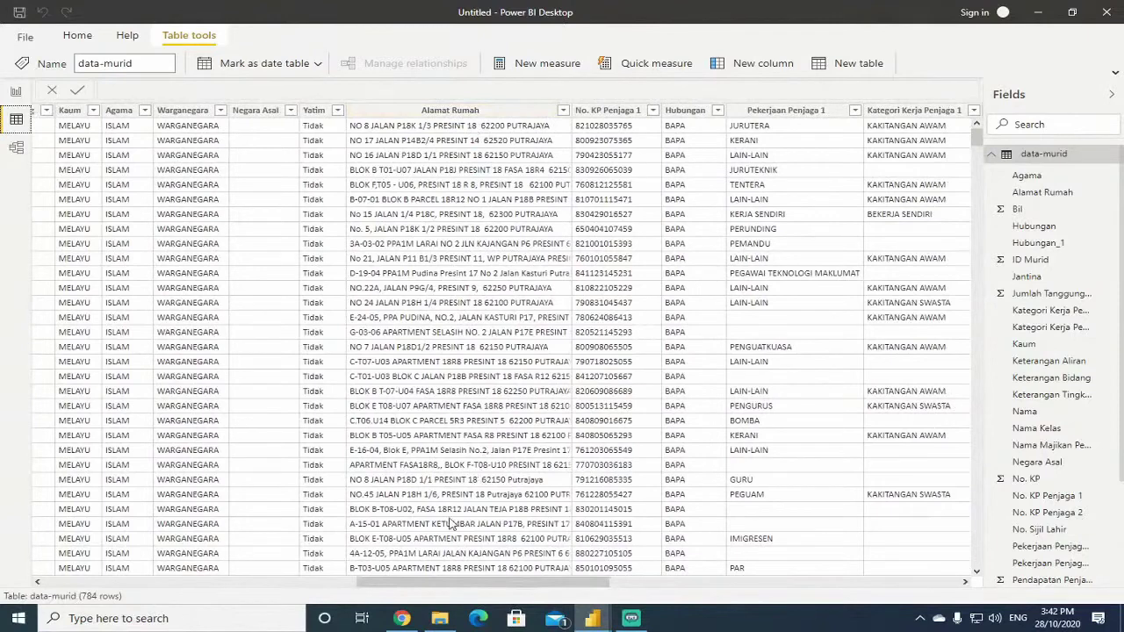
{"action": "left_click", "coordinate": [16, 92]}
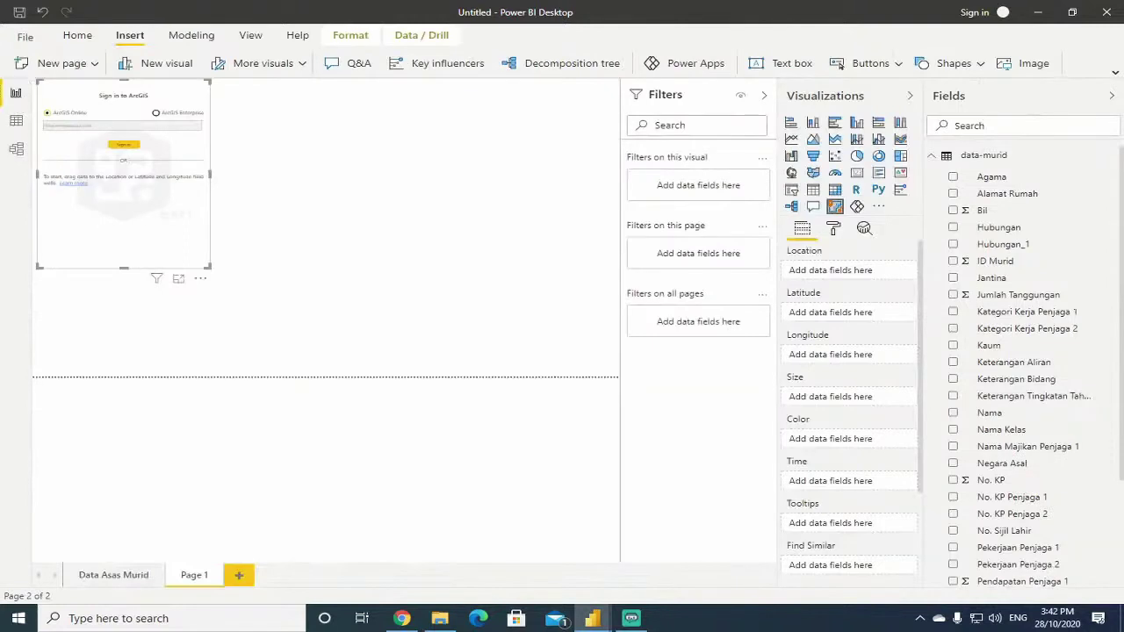
{"action": "left_click", "coordinate": [16, 125]}
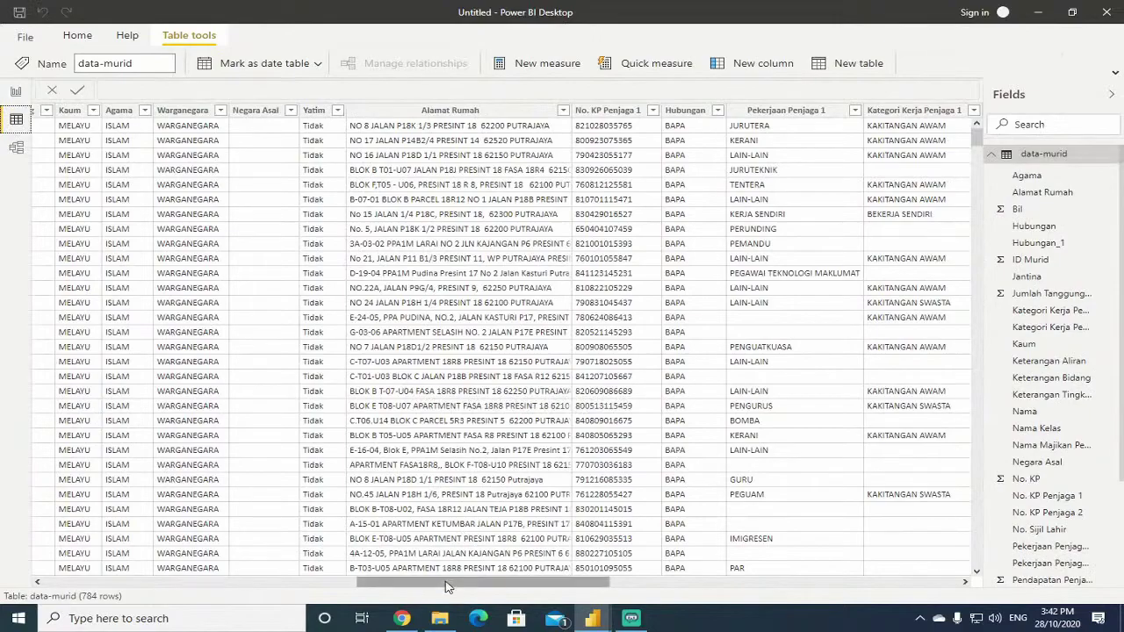
{"action": "left_click_drag", "start_coordinate": [446, 588], "coordinate": [487, 594]}
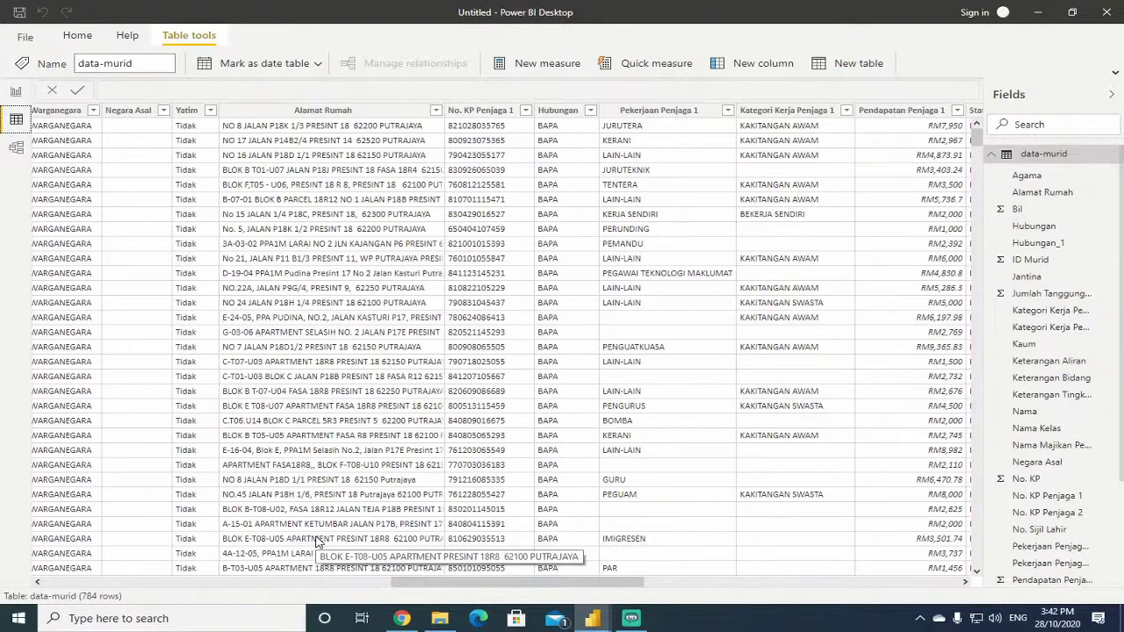
{"action": "left_click", "coordinate": [15, 94]}
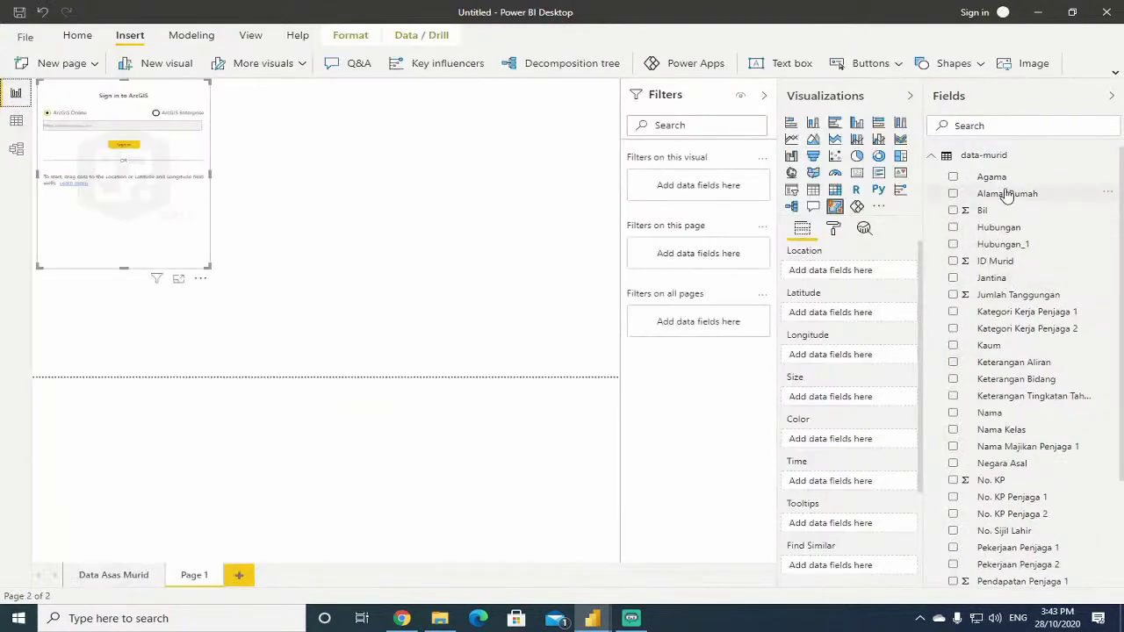
{"action": "left_click_drag", "start_coordinate": [1010, 197], "coordinate": [868, 276]}
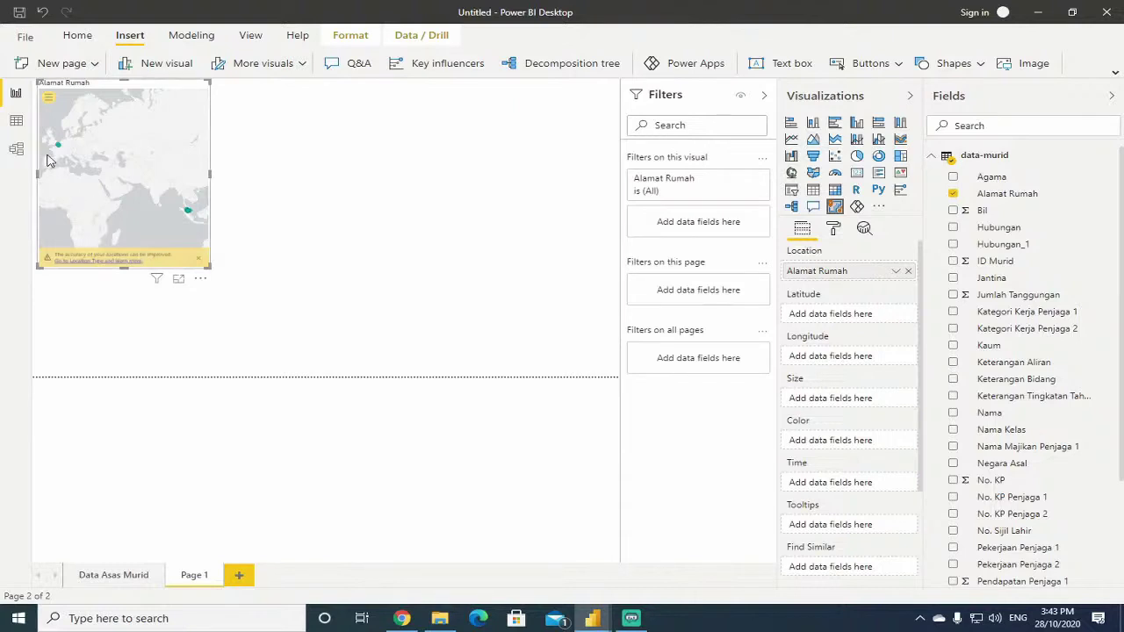
Examine the plotted home locations on the map up close, from the stray points in Europe to those around Putrajaya and Kuala Lumpur.
{"action": "mouse_move", "coordinate": [58, 151]}
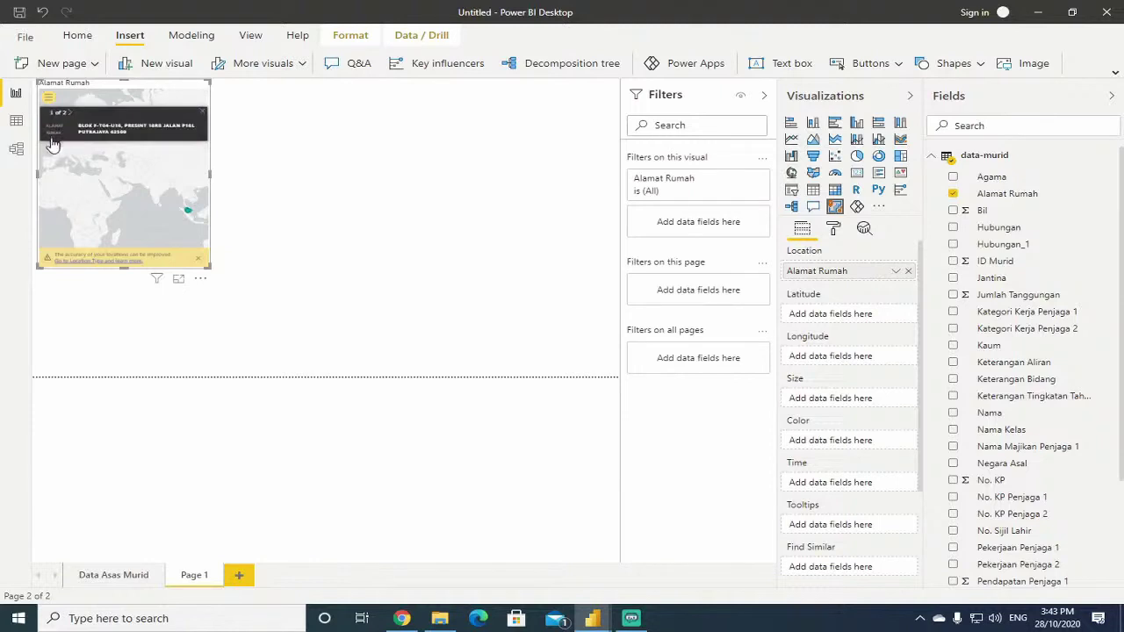
{"action": "scroll", "coordinate": [55, 151], "scroll_direction": "up", "scroll_amount": 3}
{"action": "scroll", "coordinate": [62, 156], "scroll_direction": "up", "scroll_amount": 5}
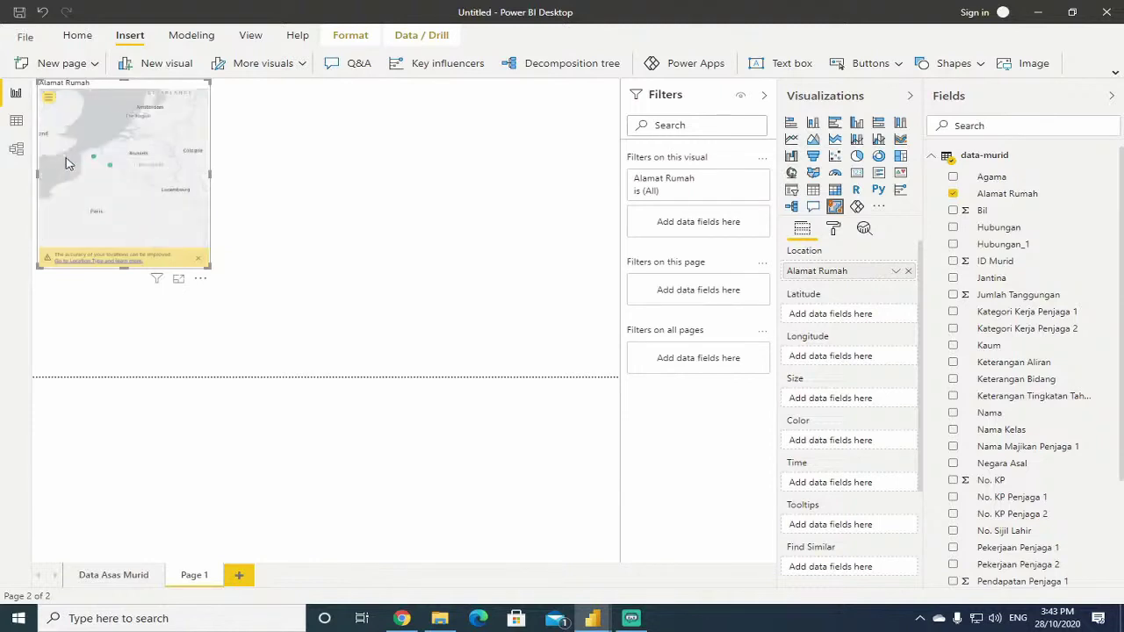
{"action": "left_click_drag", "start_coordinate": [153, 197], "coordinate": [82, 196]}
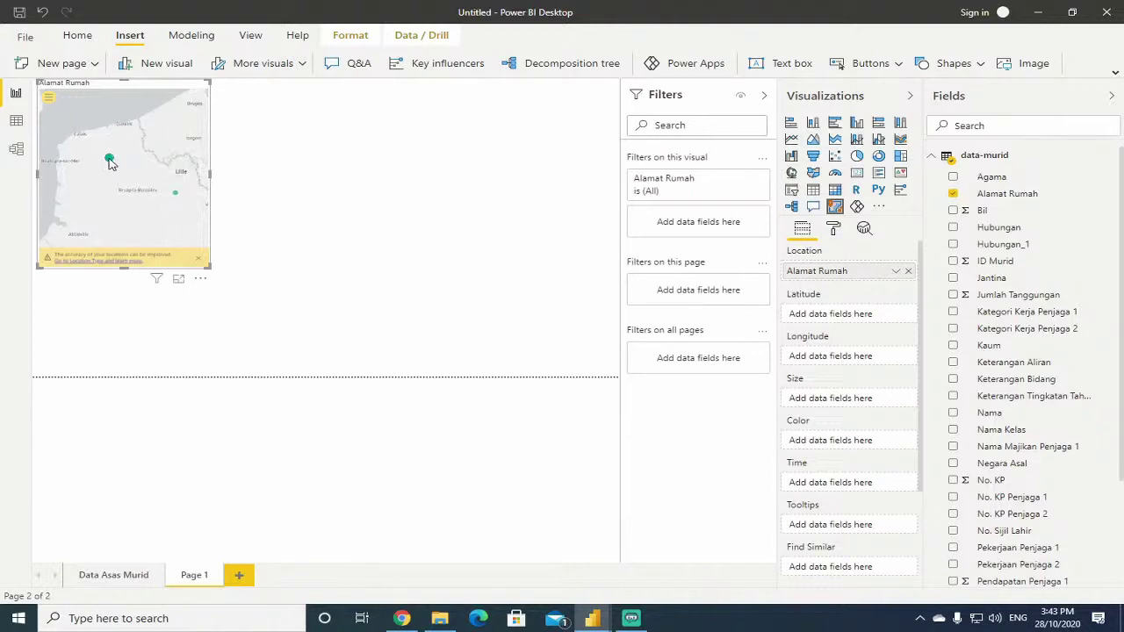
{"action": "scroll", "coordinate": [109, 161], "scroll_direction": "up", "scroll_amount": 3}
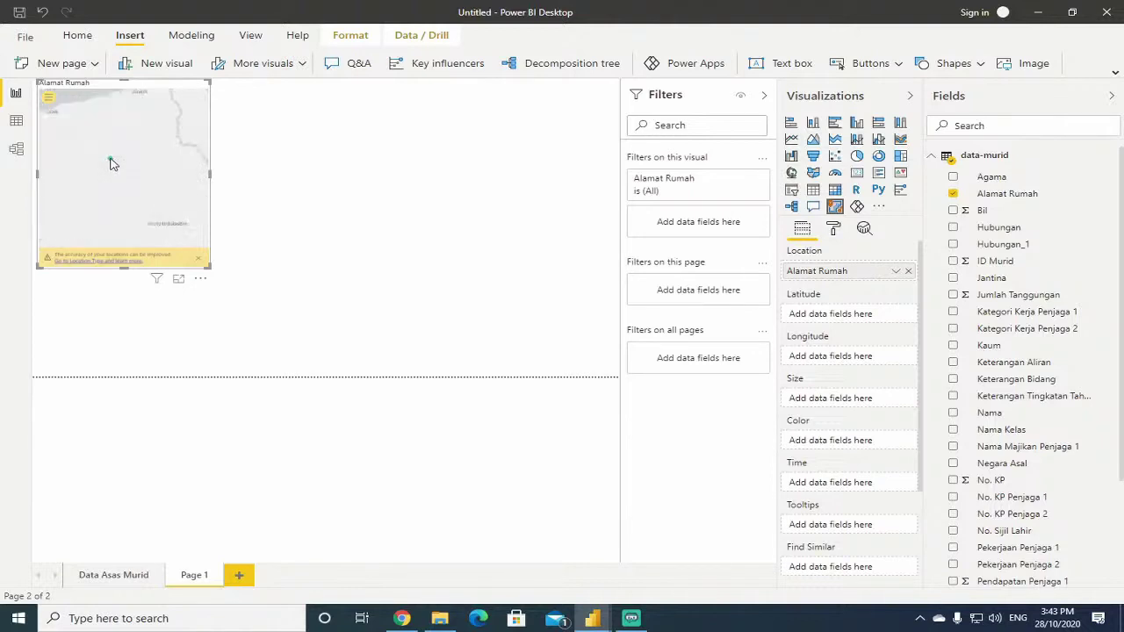
{"action": "mouse_move", "coordinate": [112, 166]}
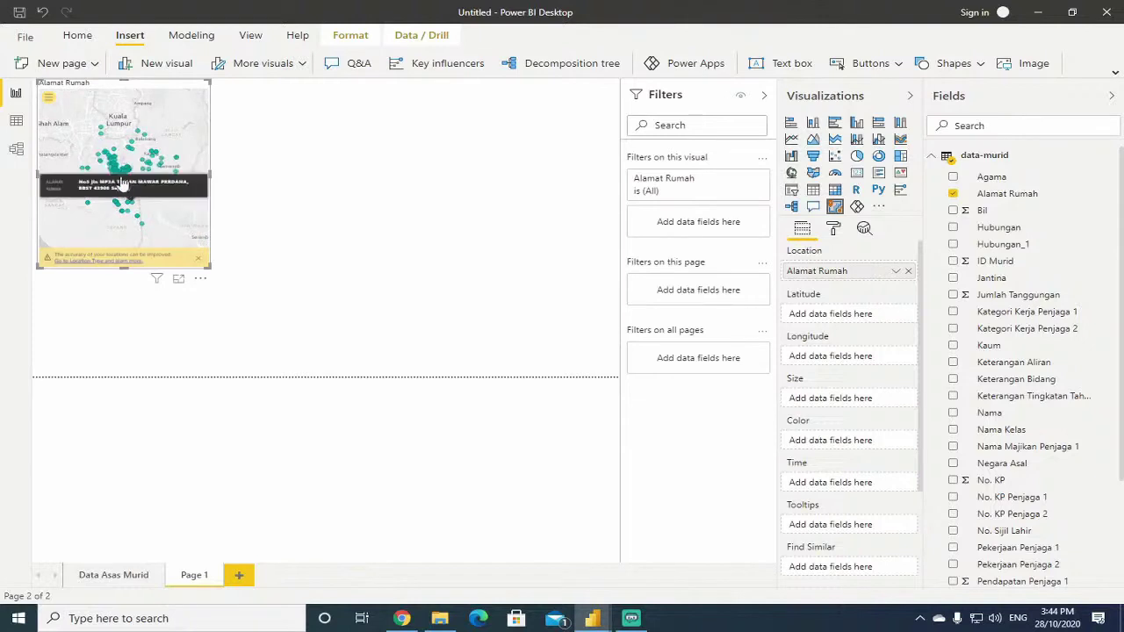
{"action": "mouse_move", "coordinate": [145, 180]}
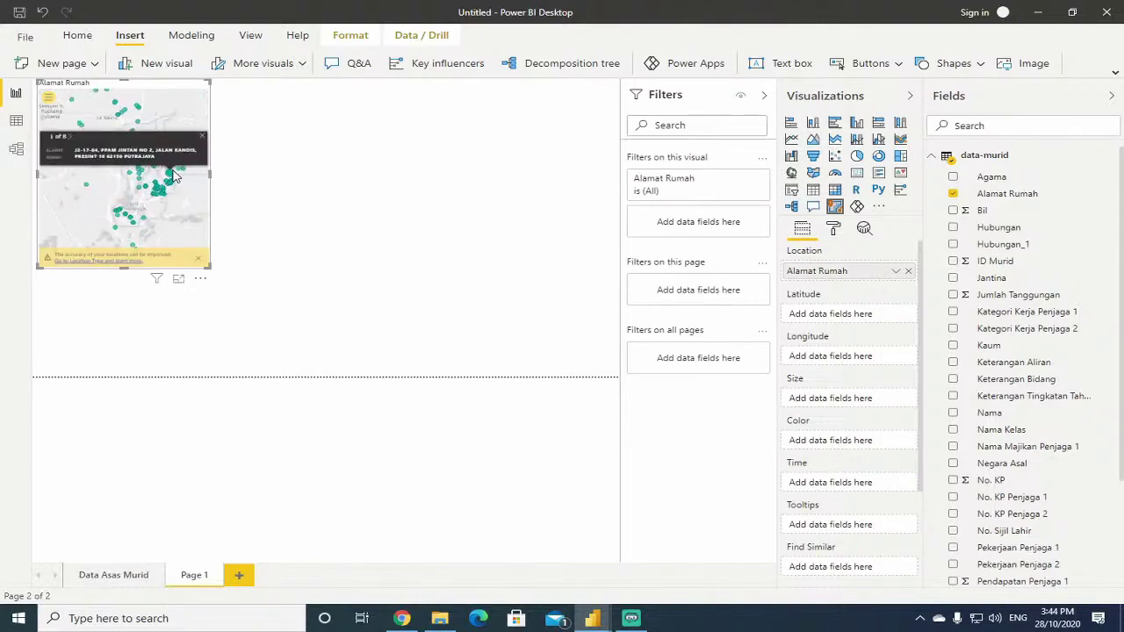
{"action": "scroll", "coordinate": [153, 215], "scroll_direction": "up", "scroll_amount": 3}
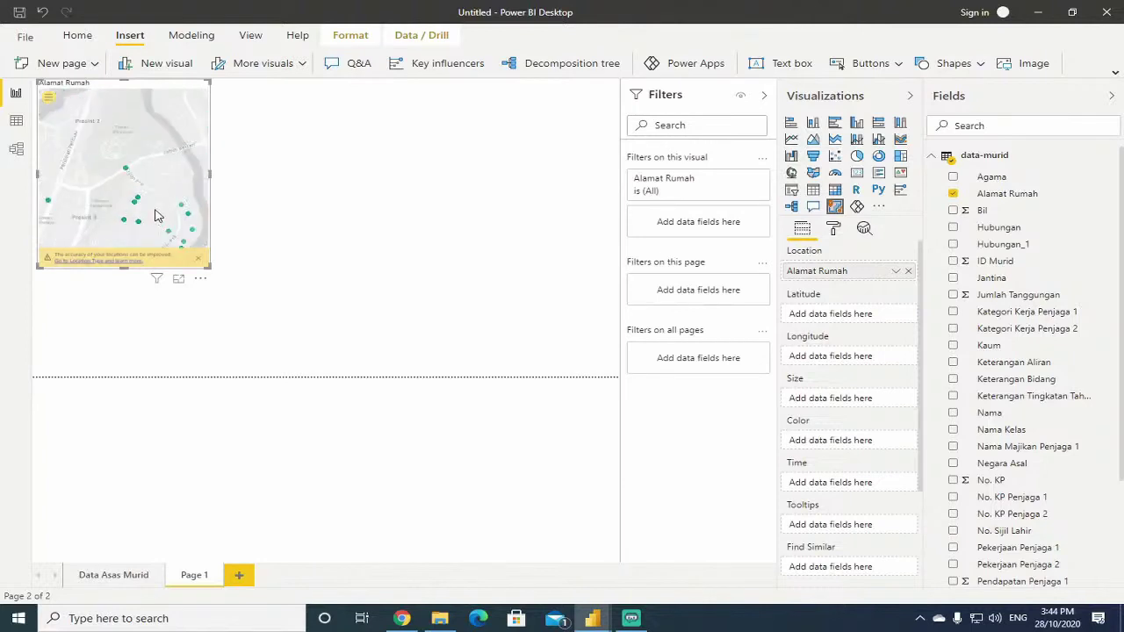
{"action": "scroll", "coordinate": [156, 216], "scroll_direction": "down", "scroll_amount": 2}
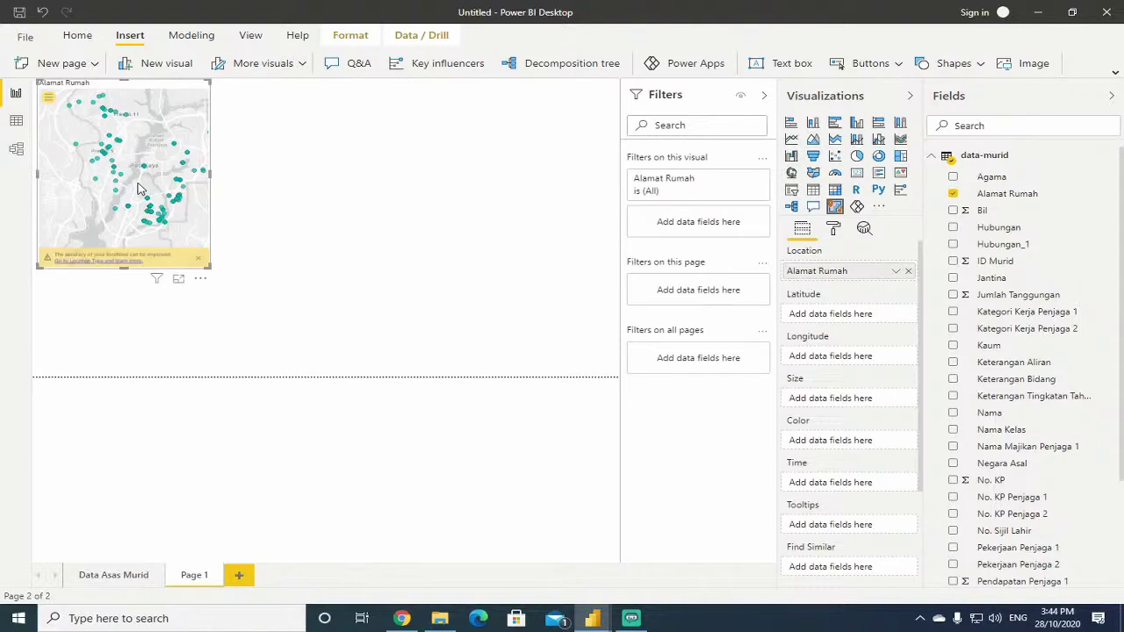
{"action": "scroll", "coordinate": [112, 145], "scroll_direction": "up", "scroll_amount": 3}
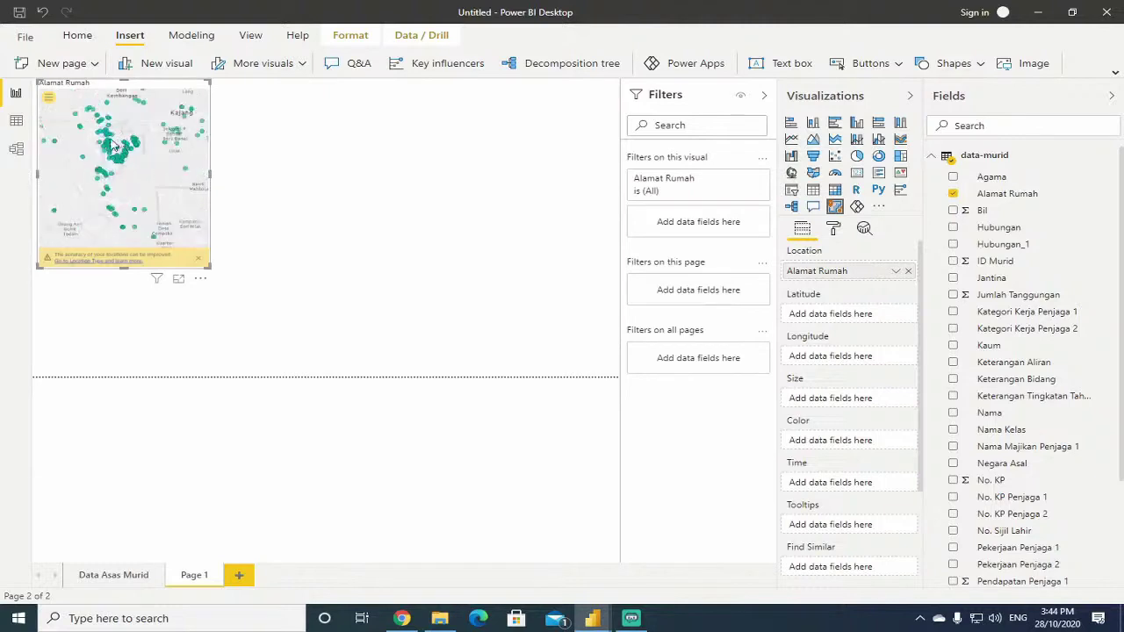
{"action": "scroll", "coordinate": [112, 145], "scroll_direction": "down", "scroll_amount": 2}
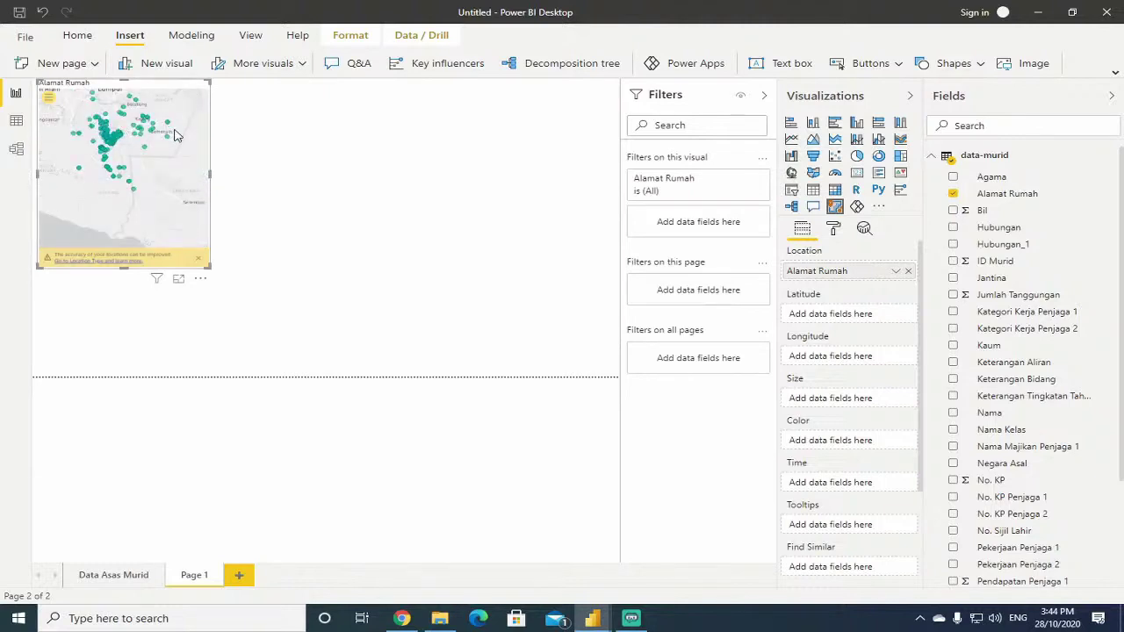
{"action": "left_click_drag", "start_coordinate": [73, 107], "coordinate": [83, 175]}
{"action": "scroll", "coordinate": [104, 148], "scroll_direction": "up", "scroll_amount": 2}
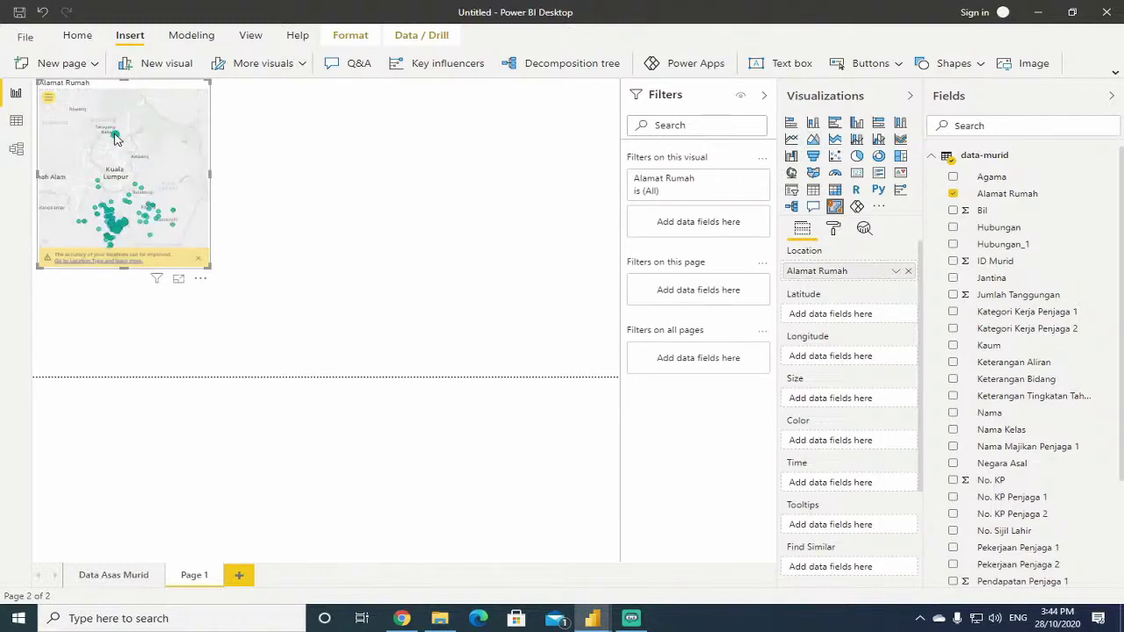
{"action": "mouse_move", "coordinate": [116, 138]}
{"action": "scroll", "coordinate": [118, 139], "scroll_direction": "up", "scroll_amount": 3}
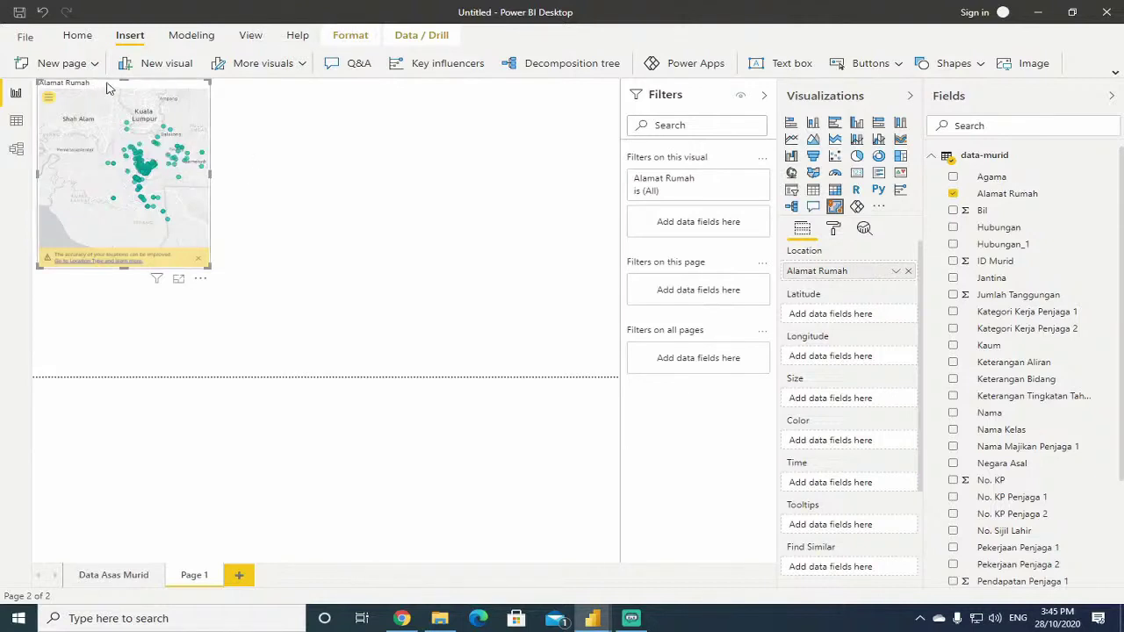
Move the Alamat Rumah map to the lower-left corner of the page and enlarge it.
{"action": "left_click_drag", "start_coordinate": [109, 91], "coordinate": [113, 191]}
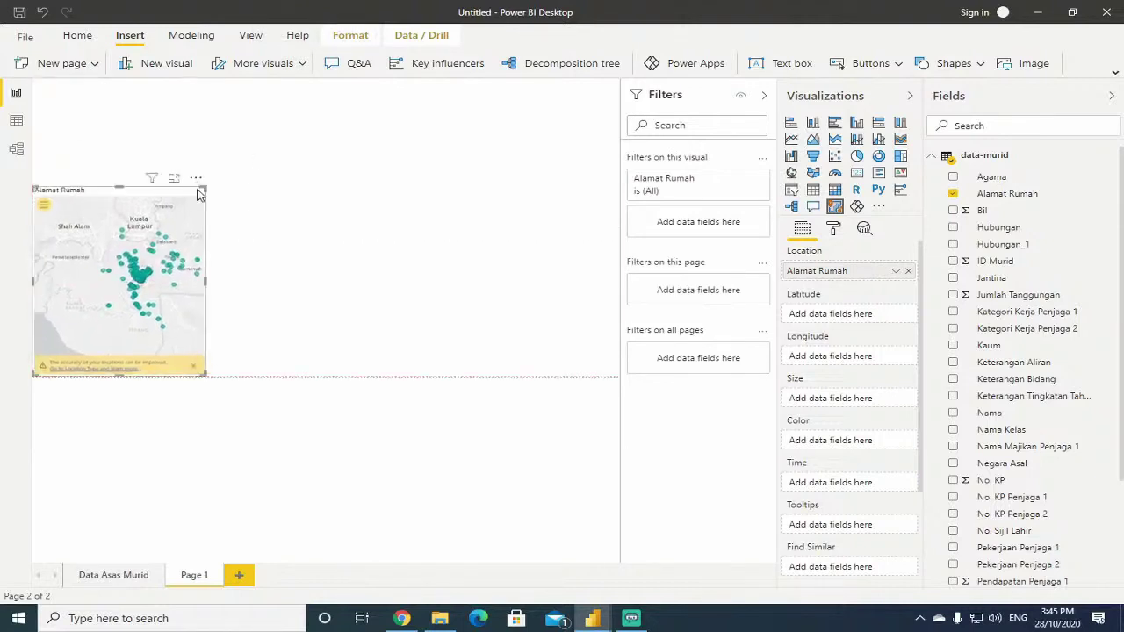
{"action": "left_click_drag", "start_coordinate": [208, 184], "coordinate": [270, 155]}
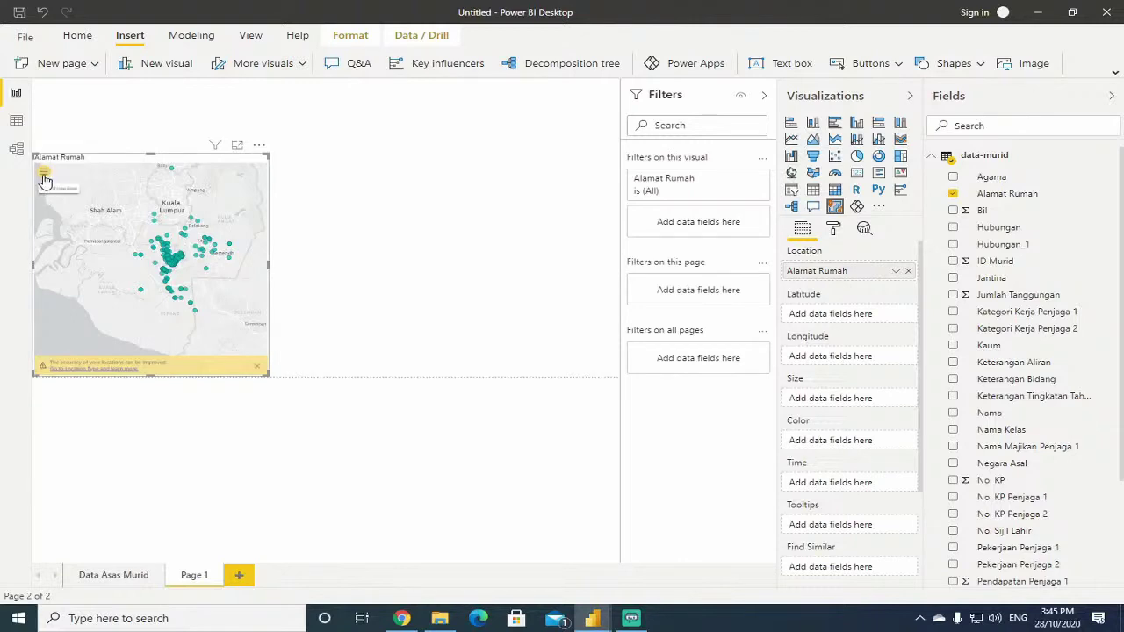
Open the map's tools and try to select the cluster of home locations south of Kuala Lumpur by area.
{"action": "left_click", "coordinate": [43, 177]}
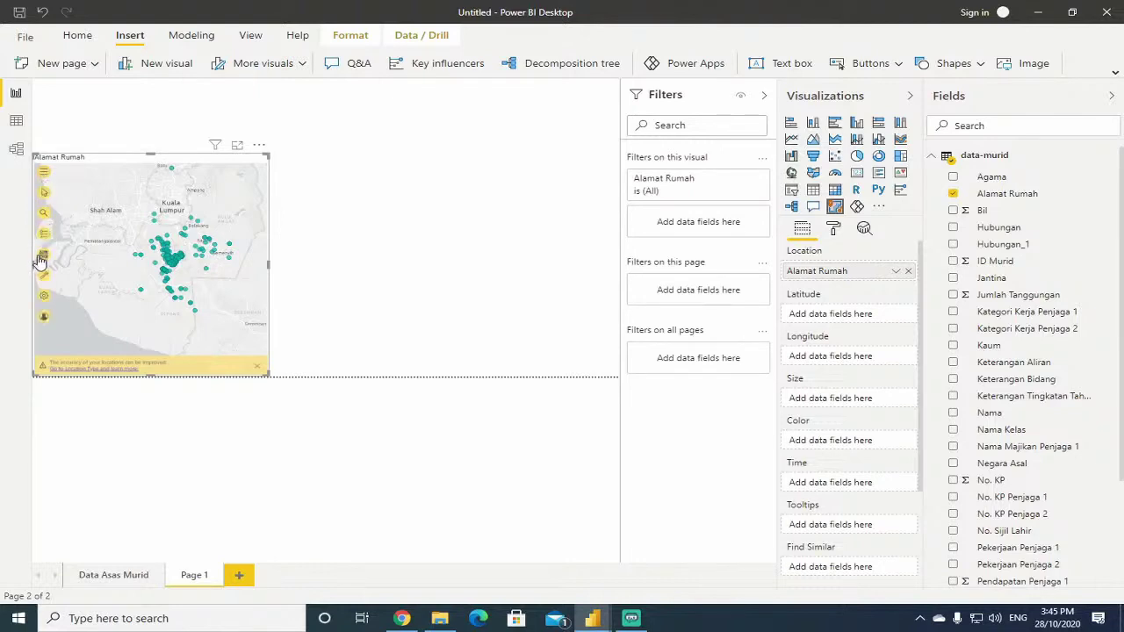
{"action": "left_click", "coordinate": [49, 198]}
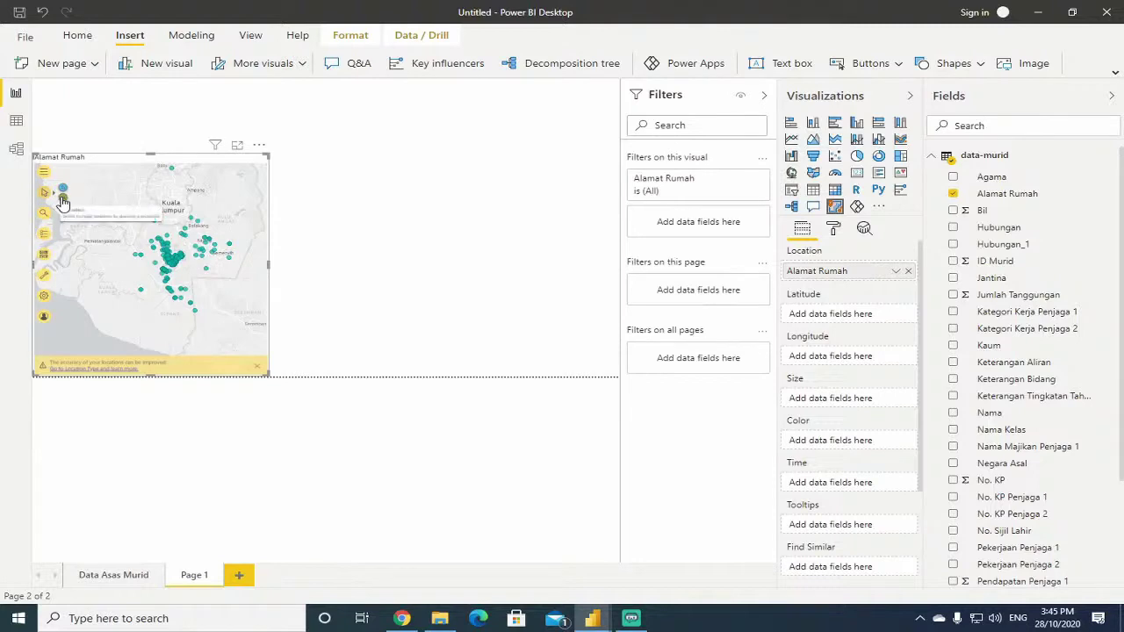
{"action": "left_click", "coordinate": [63, 201]}
{"action": "left_click_drag", "start_coordinate": [136, 233], "coordinate": [190, 272]}
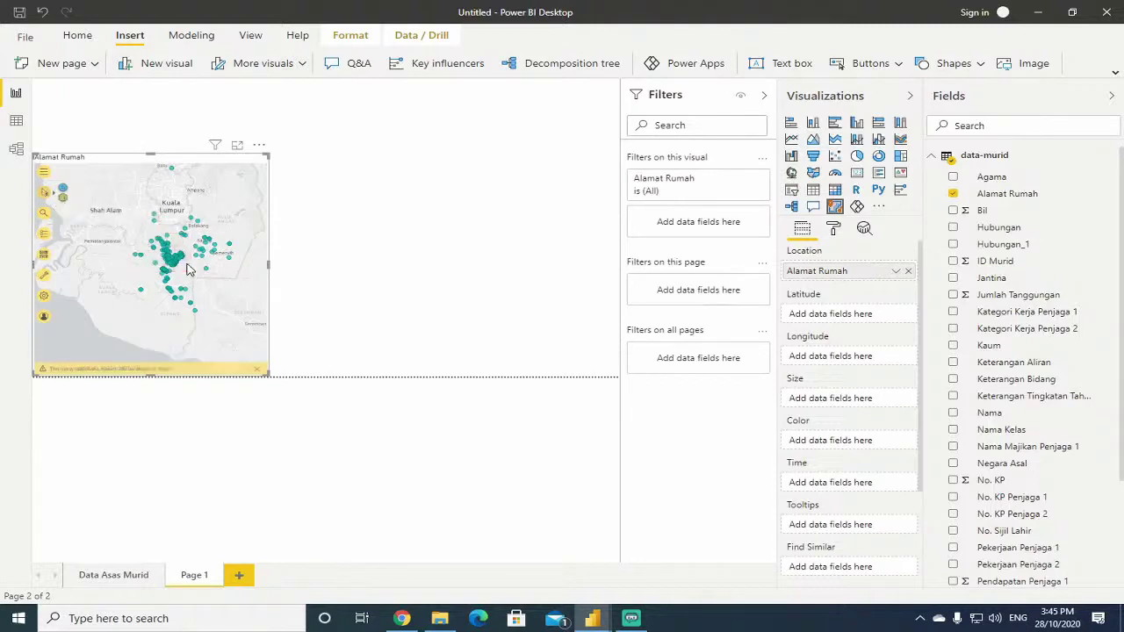
{"action": "left_click_drag", "start_coordinate": [137, 221], "coordinate": [230, 288]}
{"action": "left_click_drag", "start_coordinate": [138, 237], "coordinate": [195, 286]}
{"action": "left_click_drag", "start_coordinate": [146, 237], "coordinate": [204, 284]}
Collapse the Filters, Visualizations and Fields panes to give the report page more room.
{"action": "left_click", "coordinate": [763, 96]}
{"action": "left_click", "coordinate": [910, 96]}
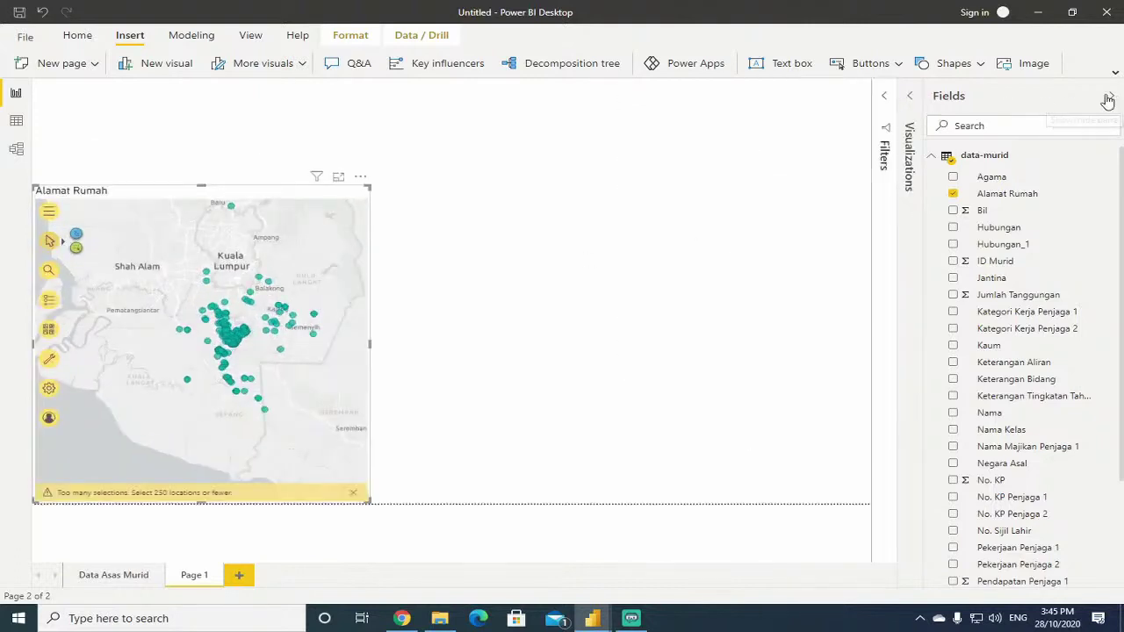
{"action": "left_click", "coordinate": [1112, 96]}
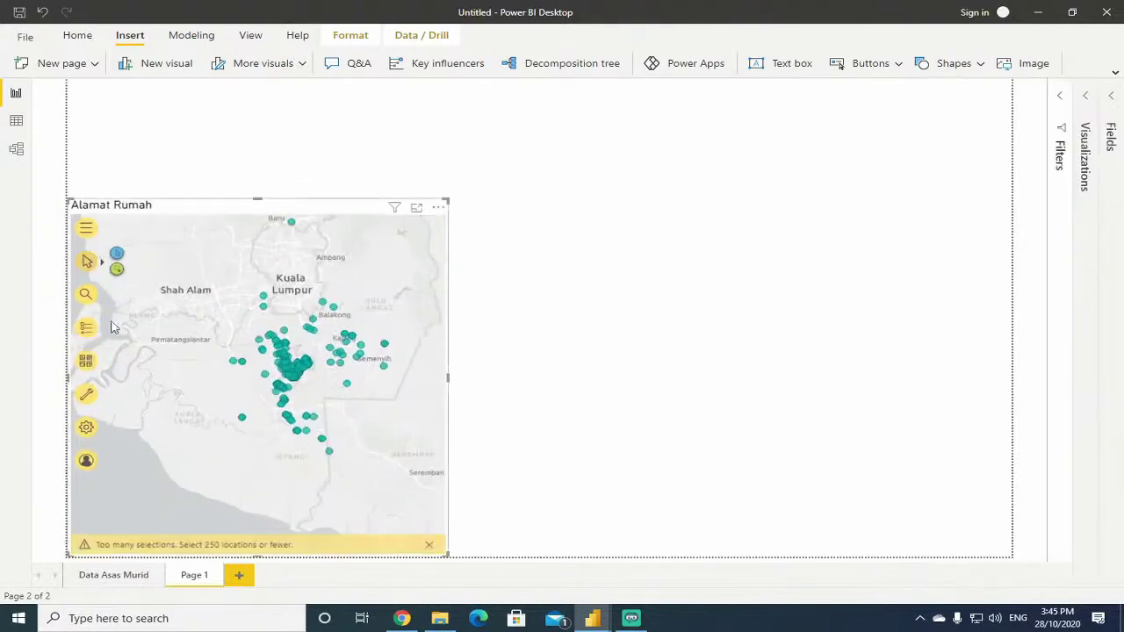
Try the OpenStreetMap basemap on the Alamat Rumah map, set it to Streets and check the locations around Putrajaya.
{"action": "left_click", "coordinate": [86, 365]}
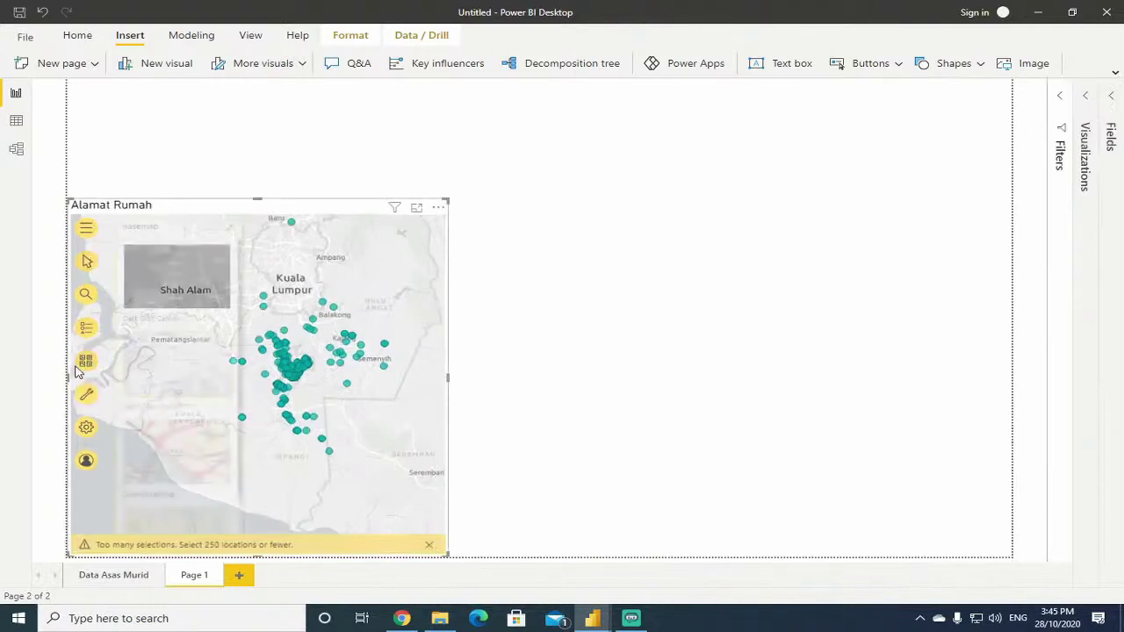
{"action": "scroll", "coordinate": [167, 413], "scroll_direction": "down", "scroll_amount": 1}
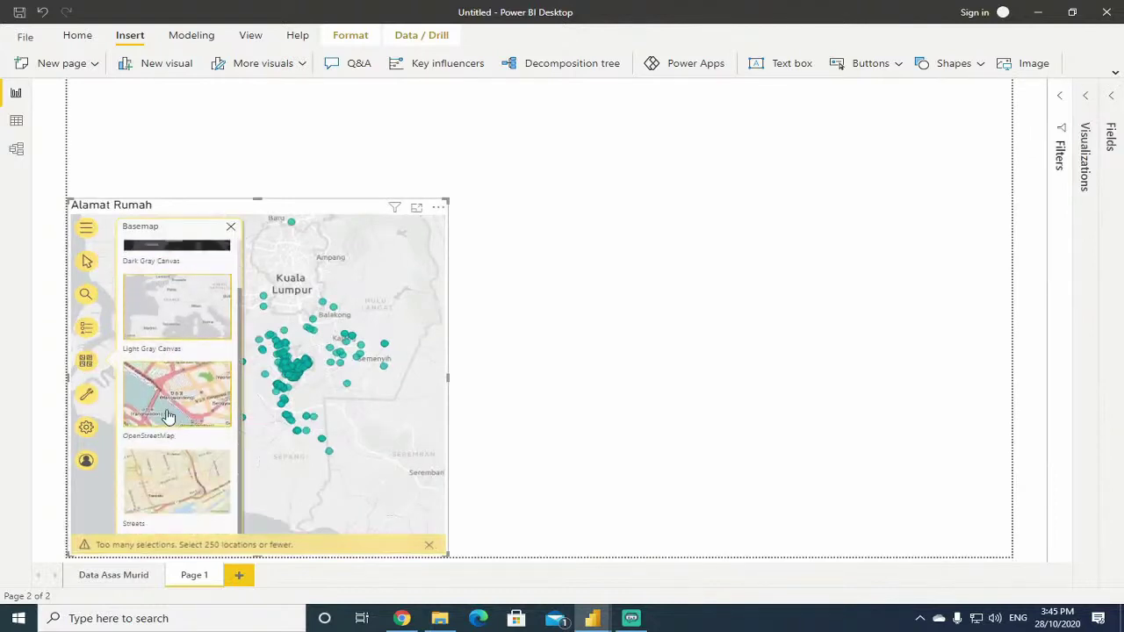
{"action": "left_click", "coordinate": [180, 409]}
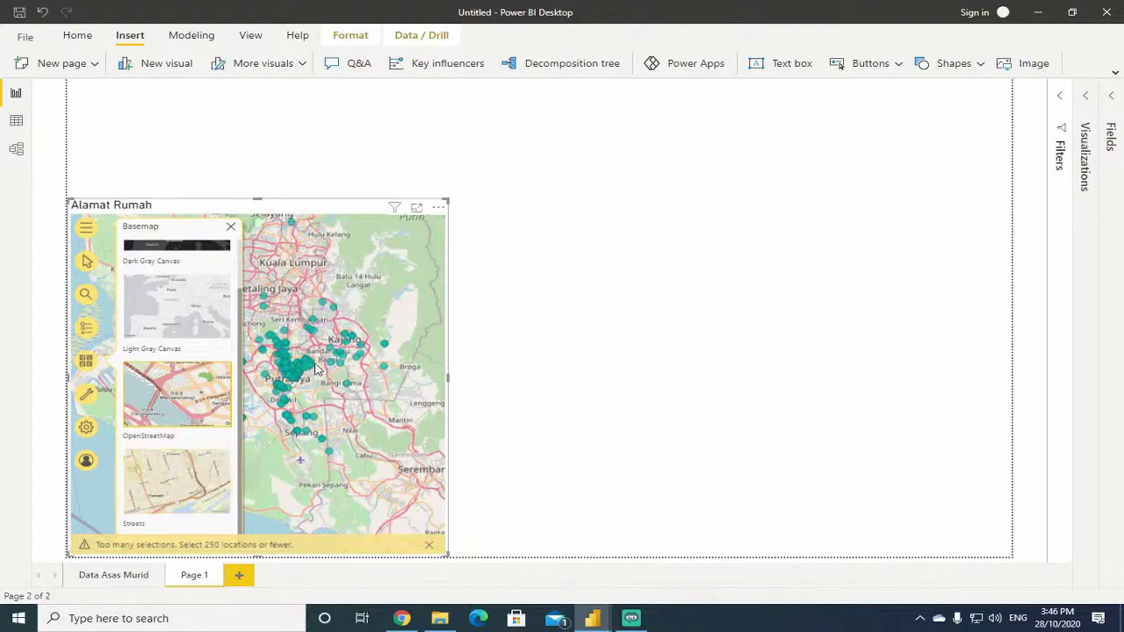
{"action": "left_click", "coordinate": [173, 494]}
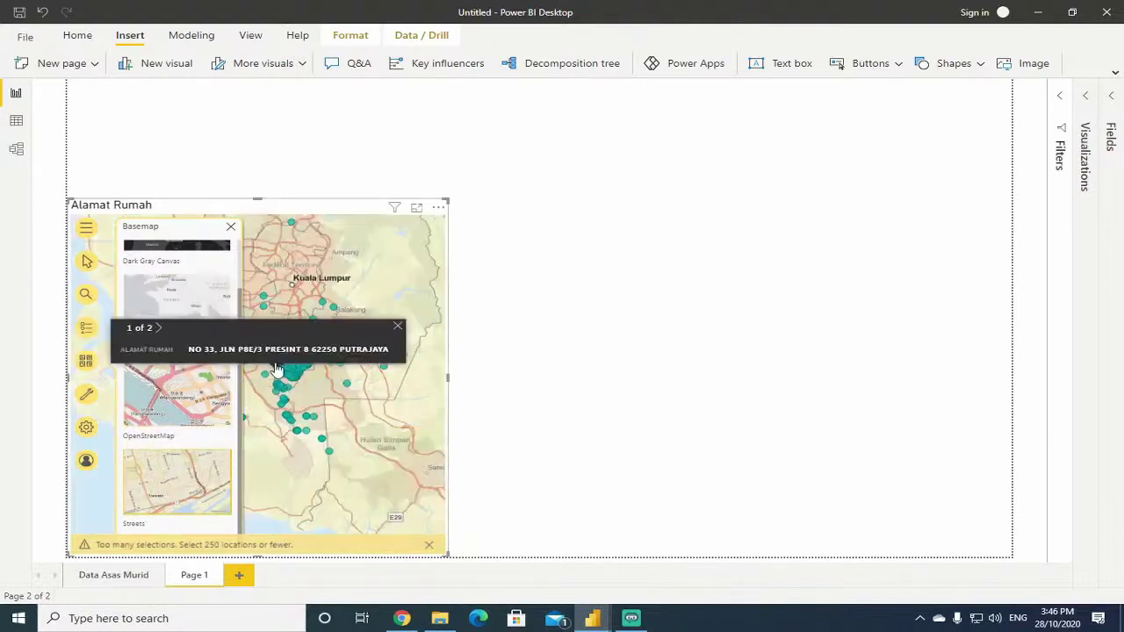
{"action": "scroll", "coordinate": [303, 377], "scroll_direction": "up", "scroll_amount": 3}
{"action": "scroll", "coordinate": [309, 384], "scroll_direction": "up", "scroll_amount": 2}
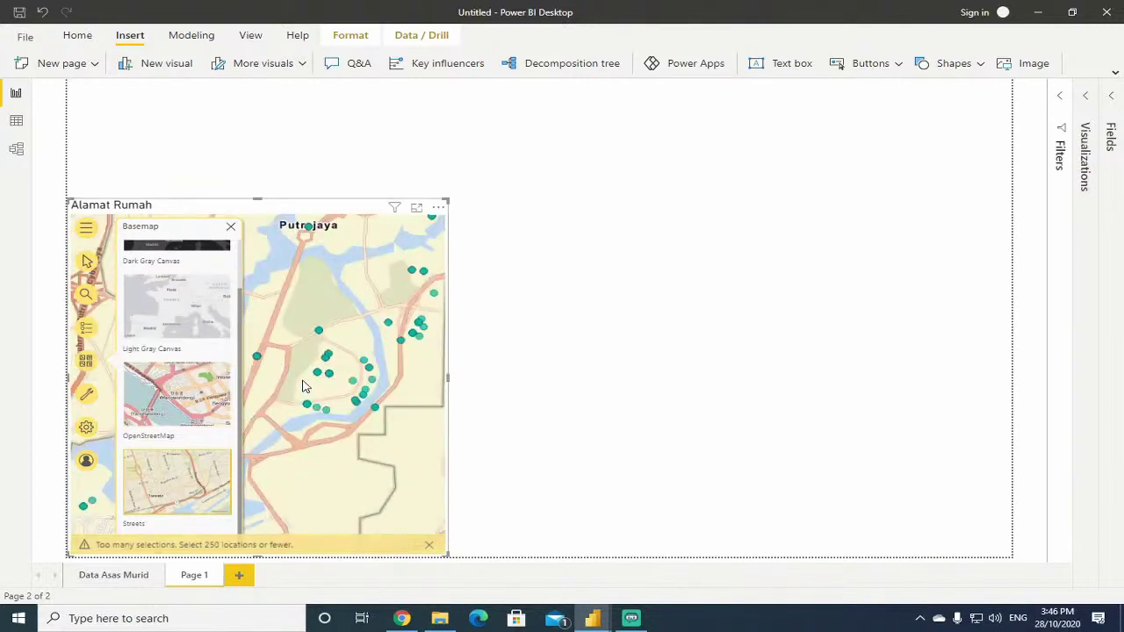
{"action": "scroll", "coordinate": [350, 369], "scroll_direction": "up", "scroll_amount": 2}
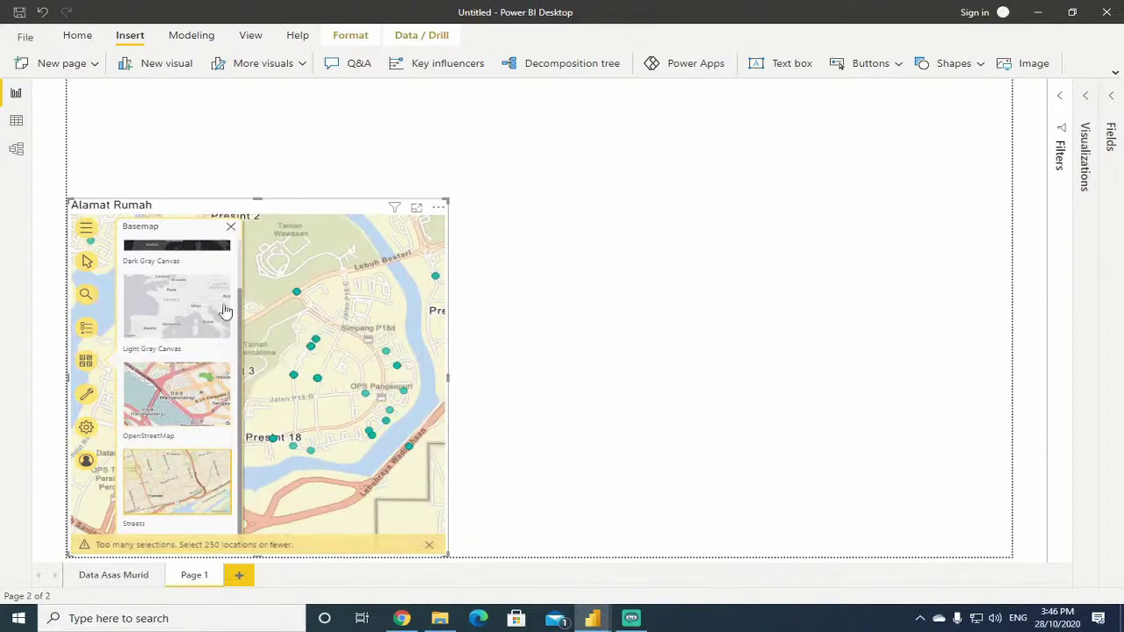
{"action": "left_click", "coordinate": [231, 227]}
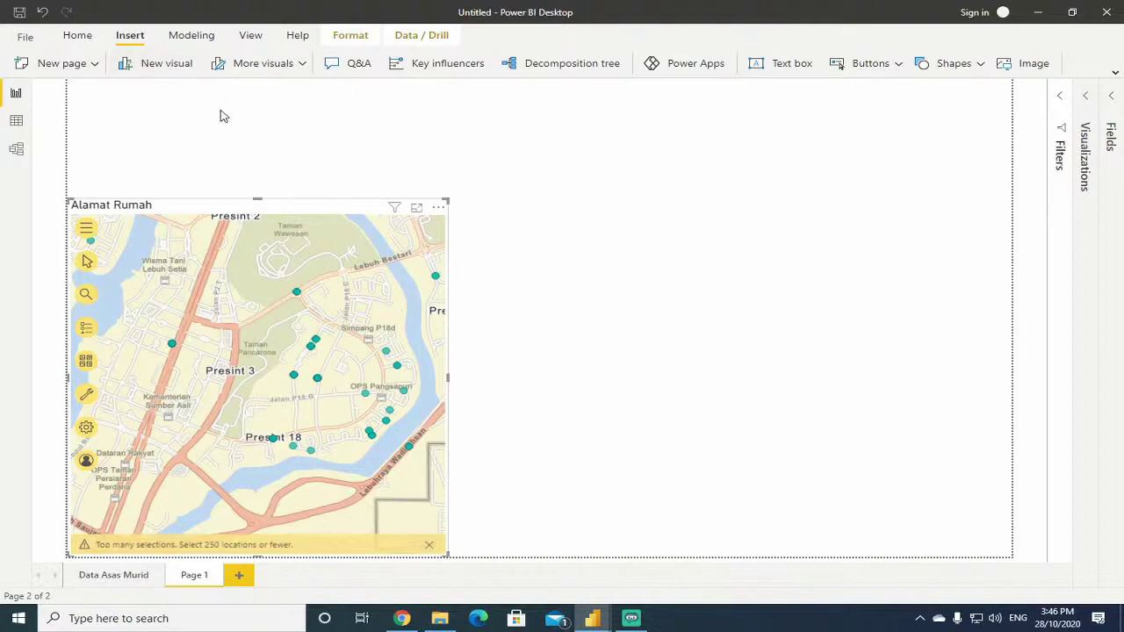
{"action": "scroll", "coordinate": [308, 292], "scroll_direction": "down", "scroll_amount": 3}
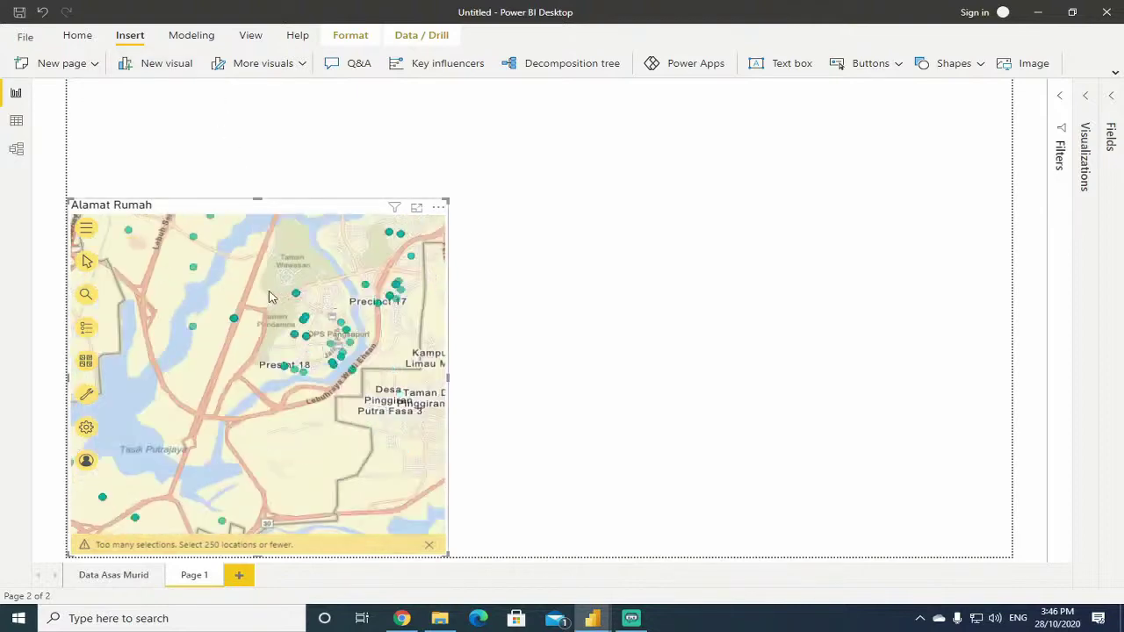
{"action": "scroll", "coordinate": [273, 299], "scroll_direction": "down", "scroll_amount": 3}
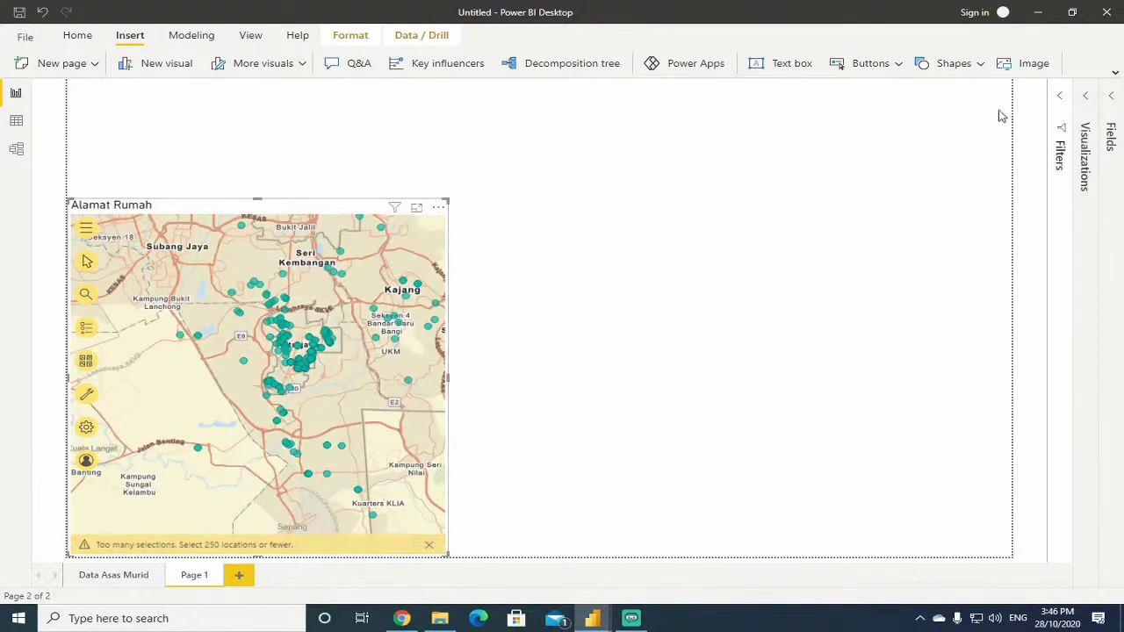
Expand the Filters, Visualizations and Fields panes again and show the data-murid table in Data view.
{"action": "left_click", "coordinate": [1065, 95]}
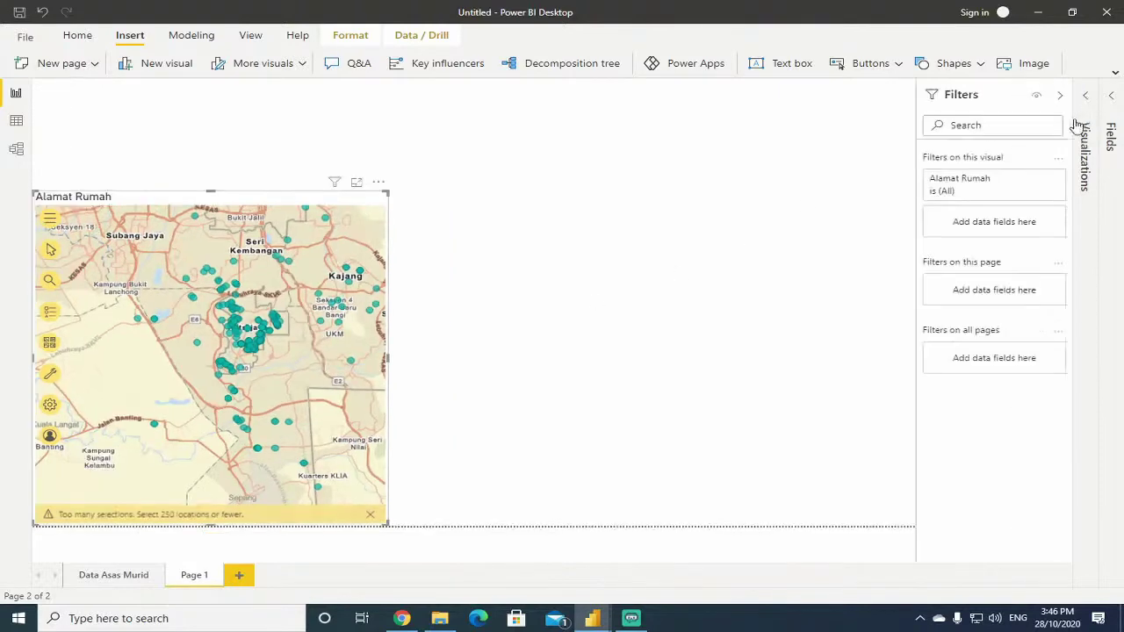
{"action": "left_click", "coordinate": [1081, 127]}
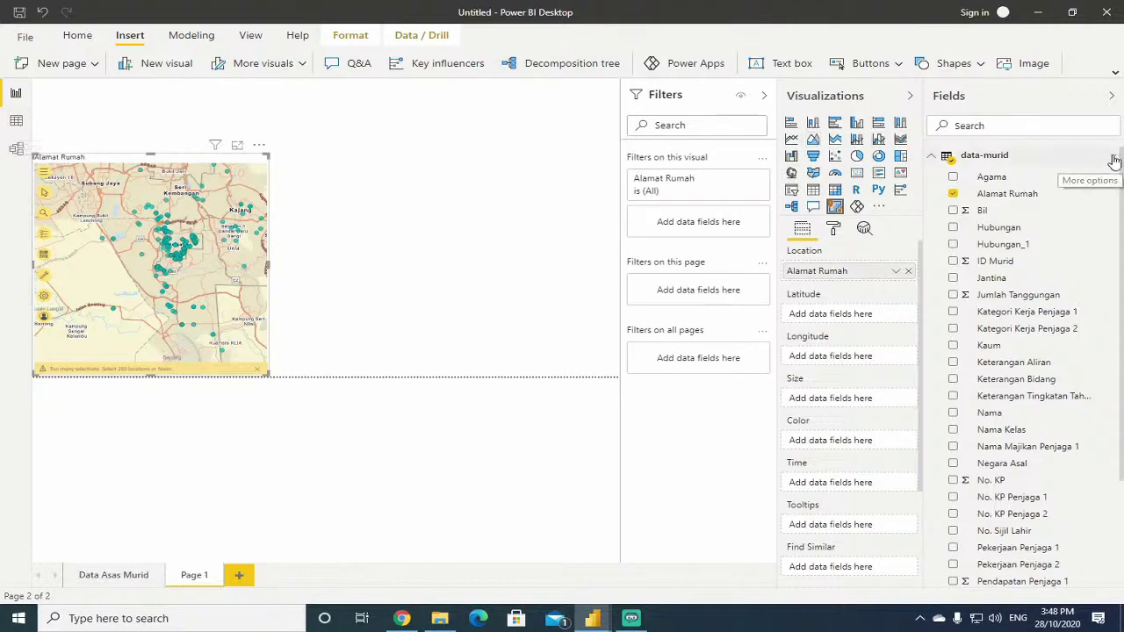
{"action": "left_click", "coordinate": [1112, 162]}
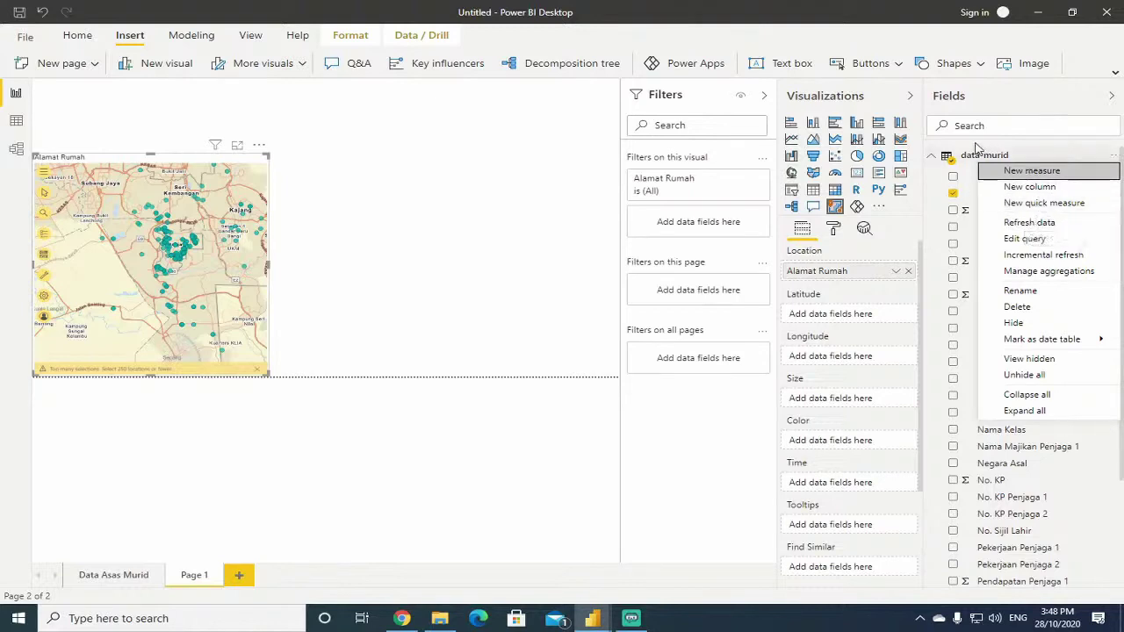
{"action": "left_click", "coordinate": [600, 12]}
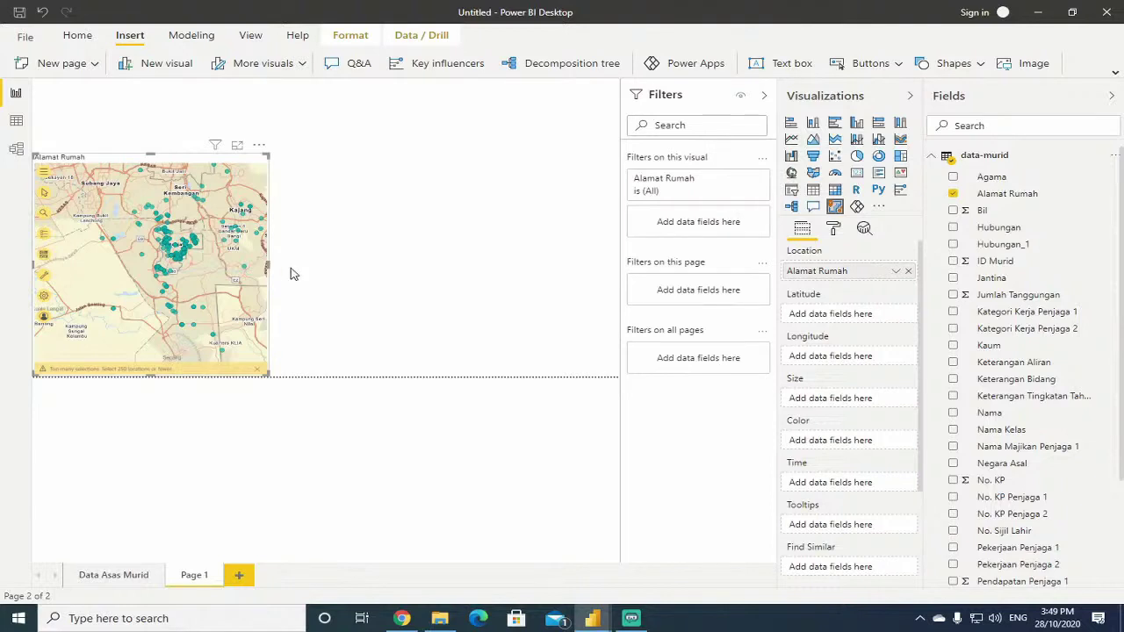
{"action": "left_click", "coordinate": [16, 123]}
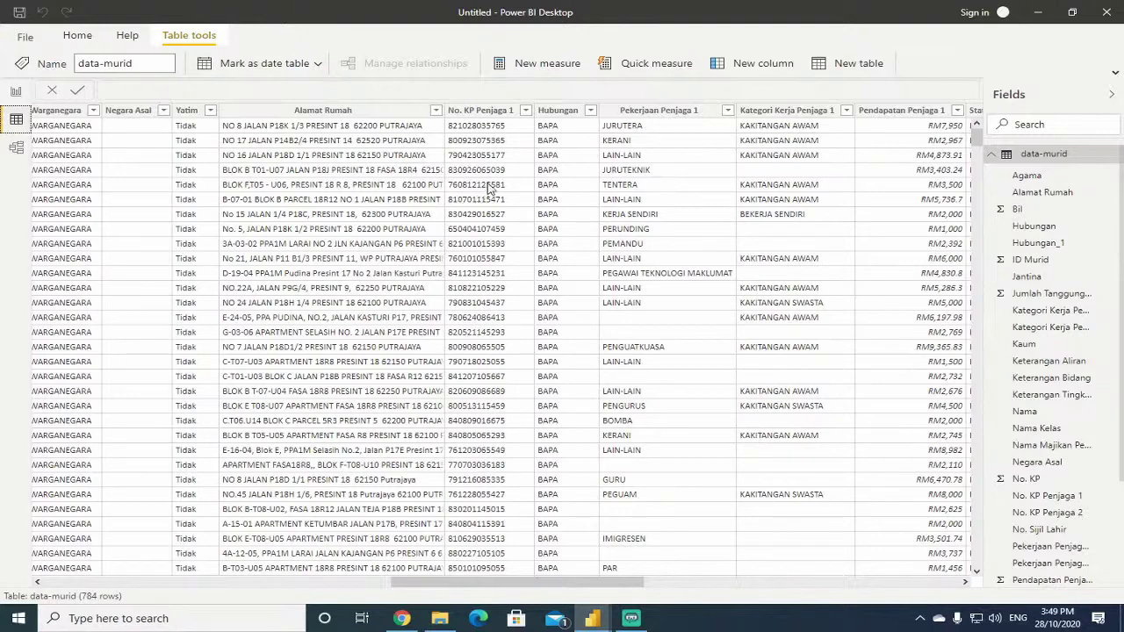
Add a new calculated column to the data-murid table and name it Jumlah Pendapatan Ibubapa.
{"action": "left_click", "coordinate": [753, 76]}
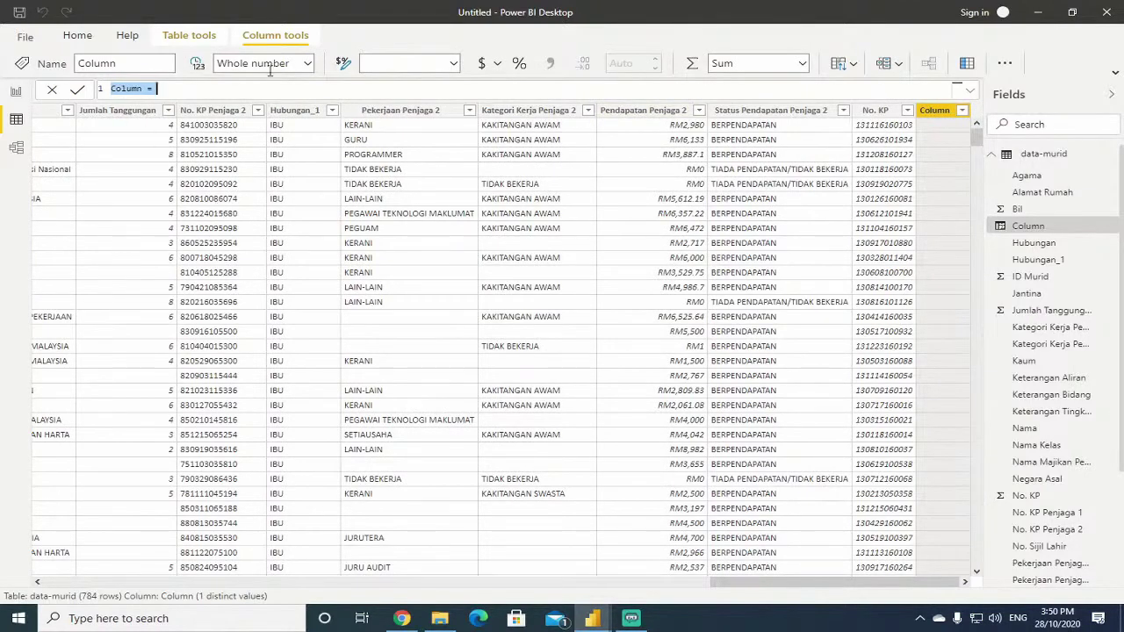
{"action": "double_click", "coordinate": [141, 89]}
{"action": "type", "text": "Jum"}
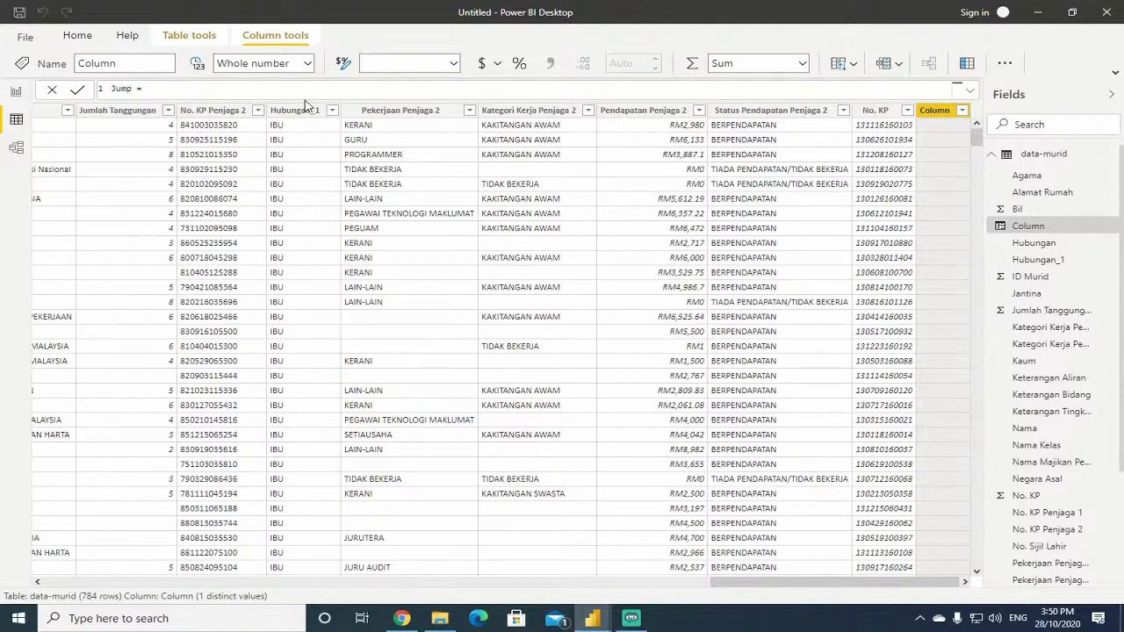
{"action": "type", "text": "lah Pendapatan Ibubapa"}
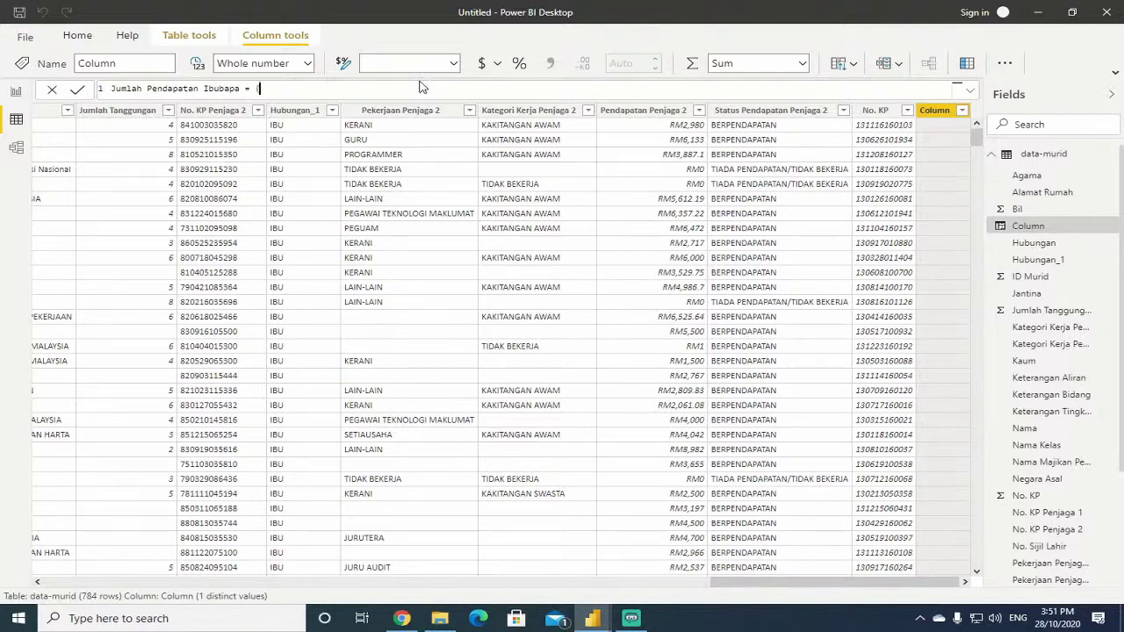
Enter 'data-murid'[Pendapatan Penjaga 1] as the first bracketed term of the Jumlah Pendapatan Ibubapa formula.
{"action": "type", "text": "da"}
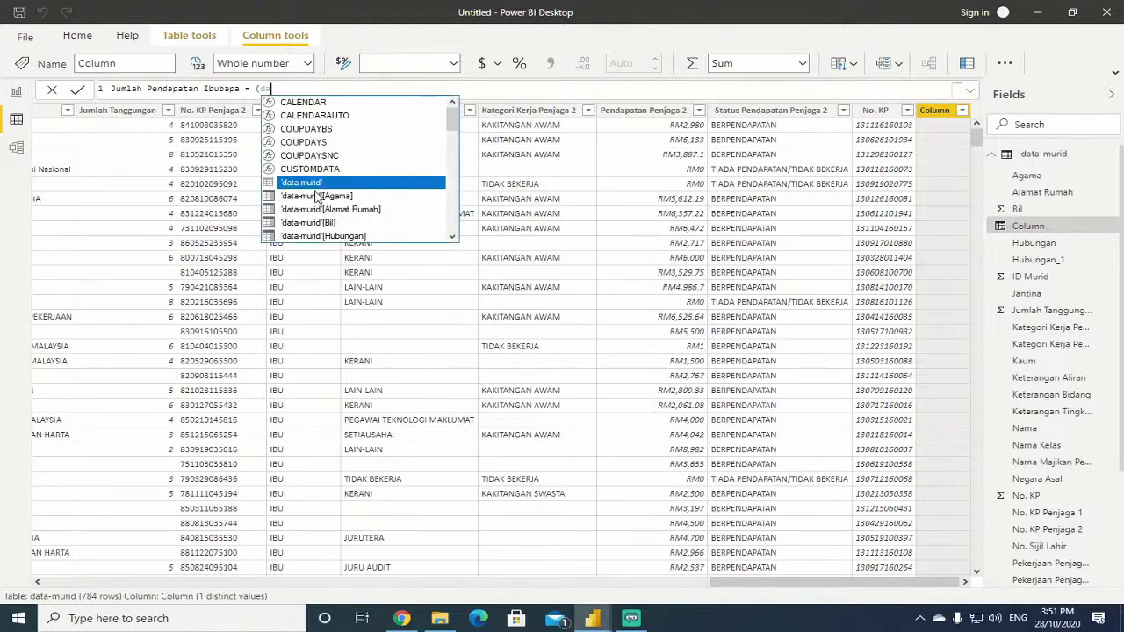
{"action": "scroll", "coordinate": [347, 209], "scroll_direction": "down", "scroll_amount": 1}
{"action": "scroll", "coordinate": [347, 209], "scroll_direction": "down", "scroll_amount": 3}
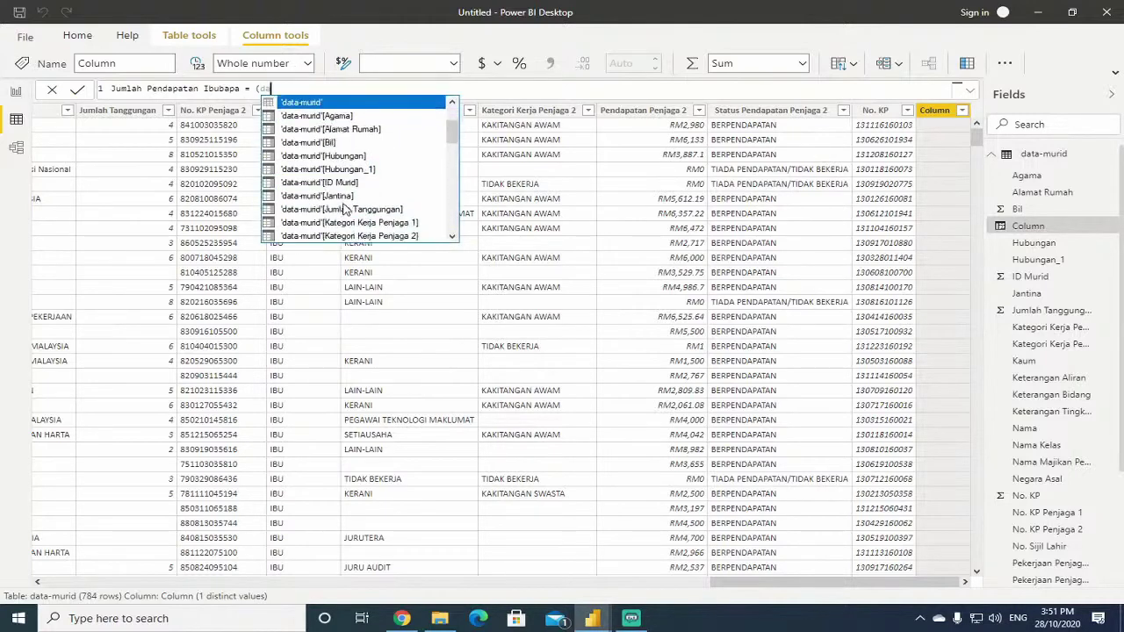
{"action": "scroll", "coordinate": [358, 207], "scroll_direction": "down", "scroll_amount": 5}
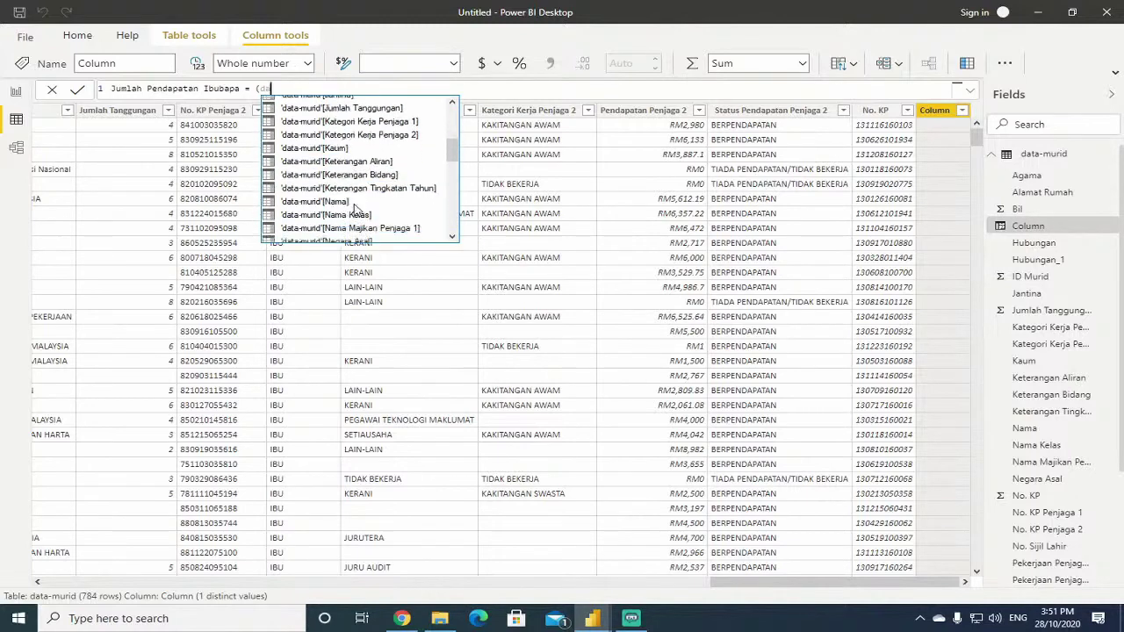
{"action": "scroll", "coordinate": [352, 211], "scroll_direction": "down", "scroll_amount": 1}
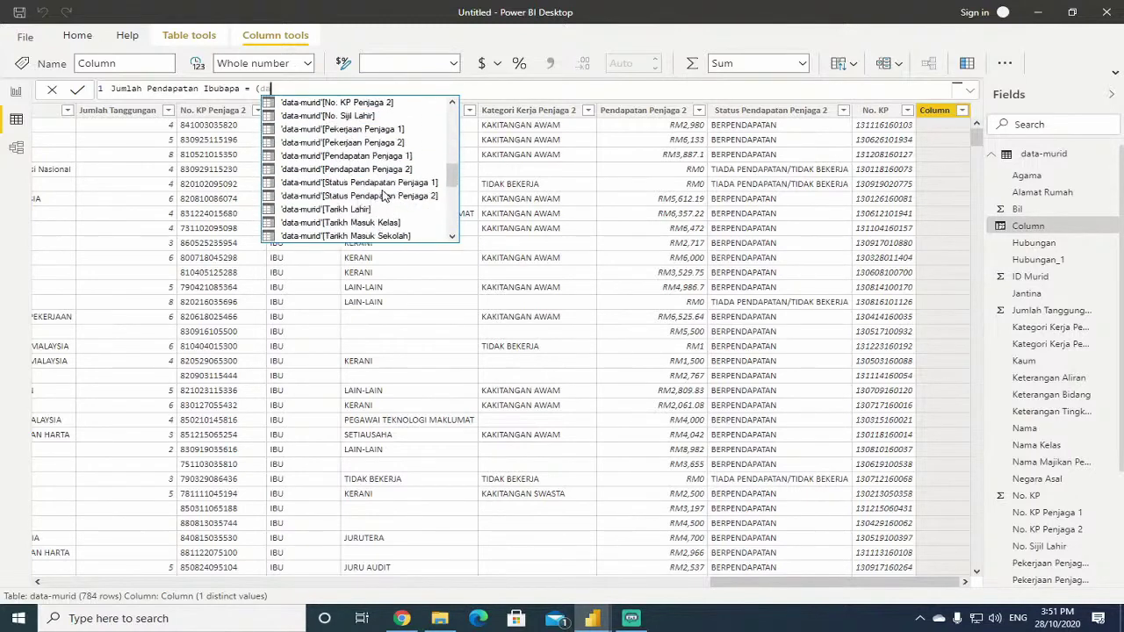
{"action": "left_click", "coordinate": [389, 156]}
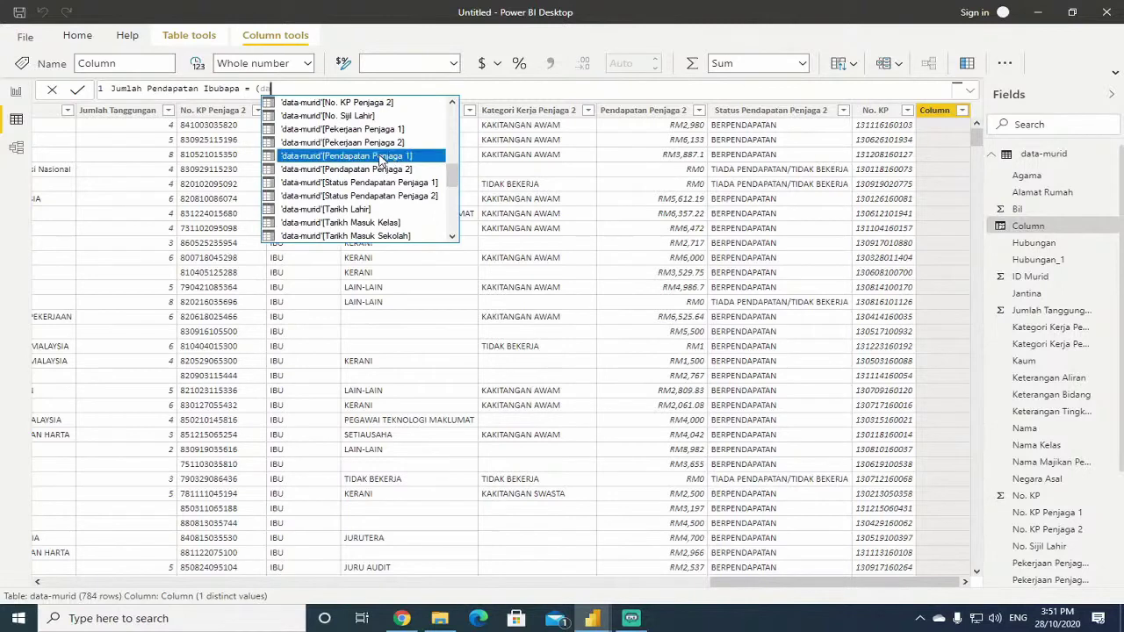
{"action": "double_click", "coordinate": [389, 157]}
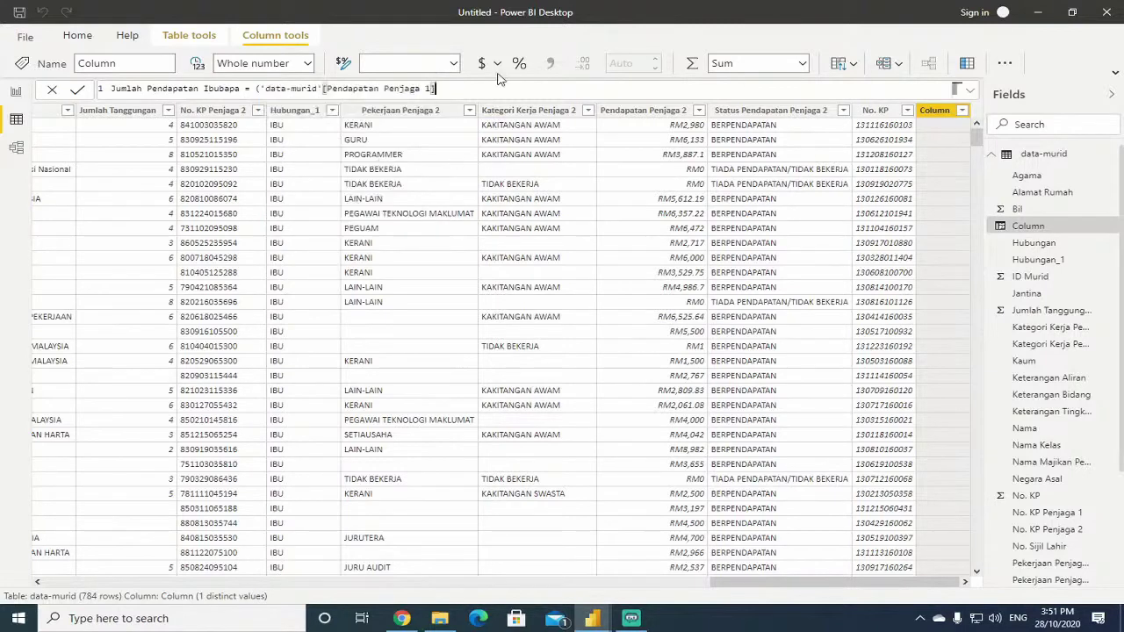
Complete the formula by adding +('data-murid'[Pendapatan Penjaga 2]) and commit the calculated column.
{"action": "type", "text": ")+("}
{"action": "type", "text": "da"}
{"action": "scroll", "coordinate": [554, 211], "scroll_direction": "down", "scroll_amount": 5}
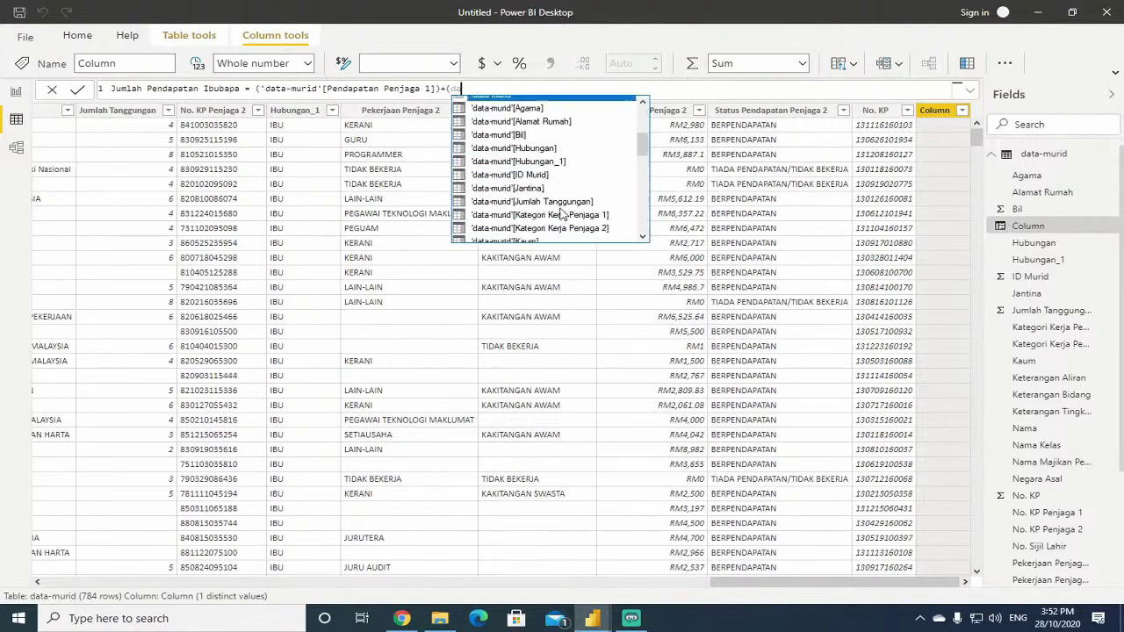
{"action": "scroll", "coordinate": [561, 214], "scroll_direction": "down", "scroll_amount": 5}
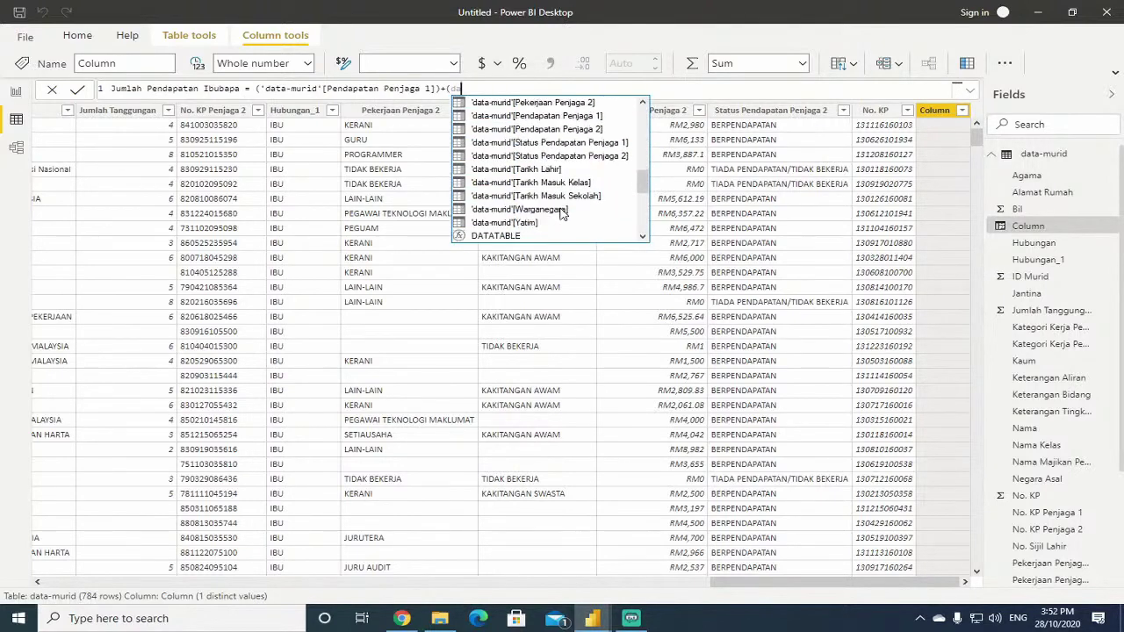
{"action": "left_click", "coordinate": [555, 130]}
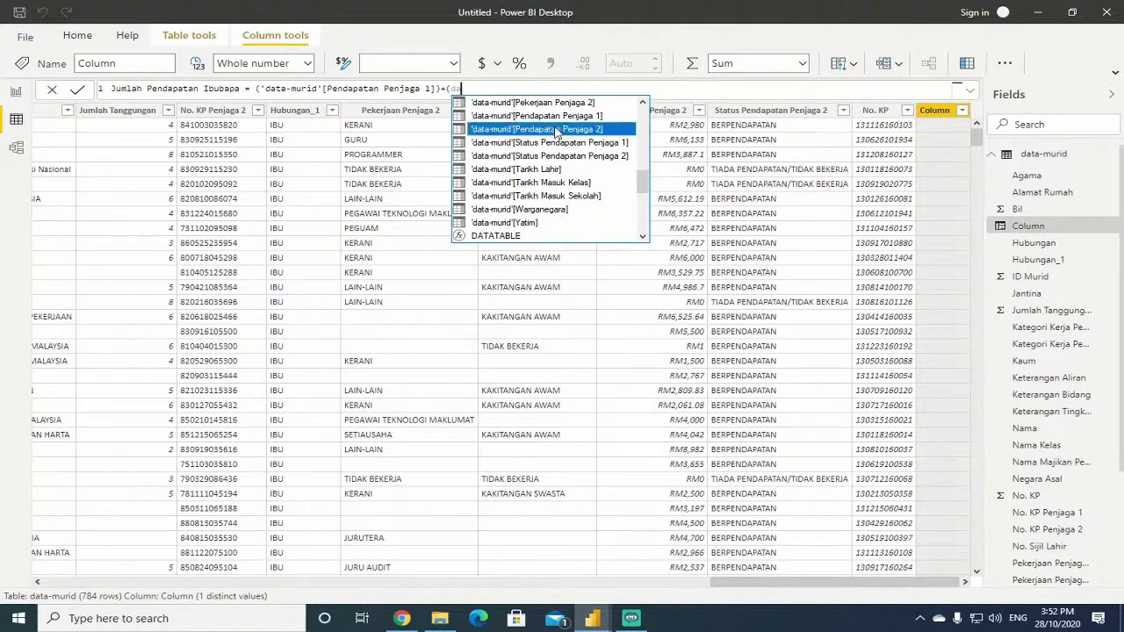
{"action": "double_click", "coordinate": [555, 130]}
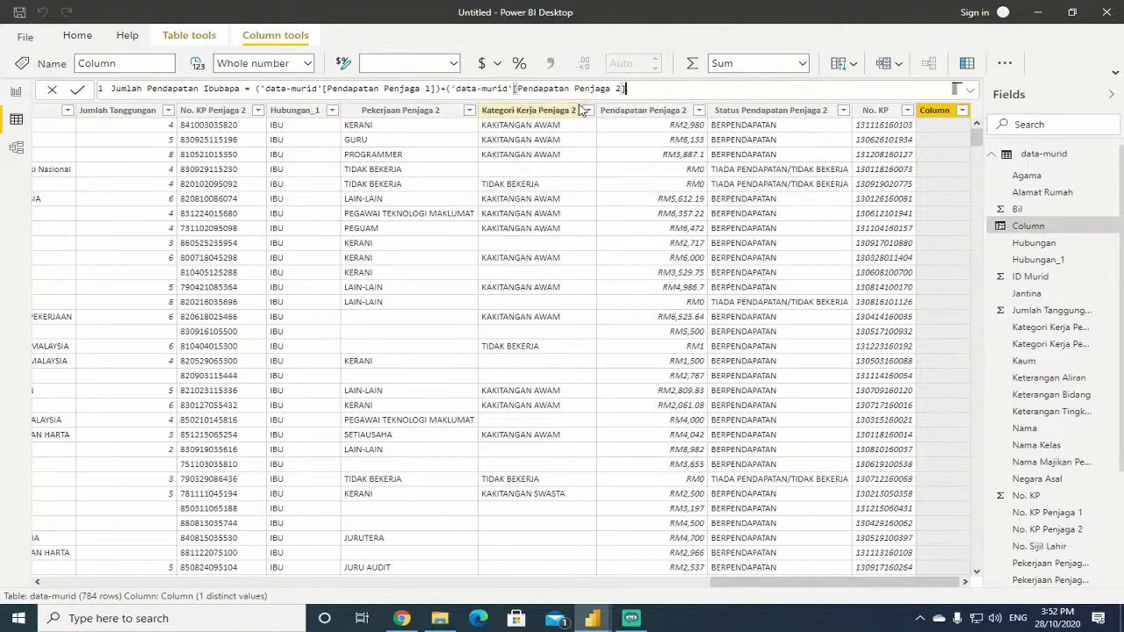
{"action": "type", "text": ")"}
{"action": "key", "text": "Return"}
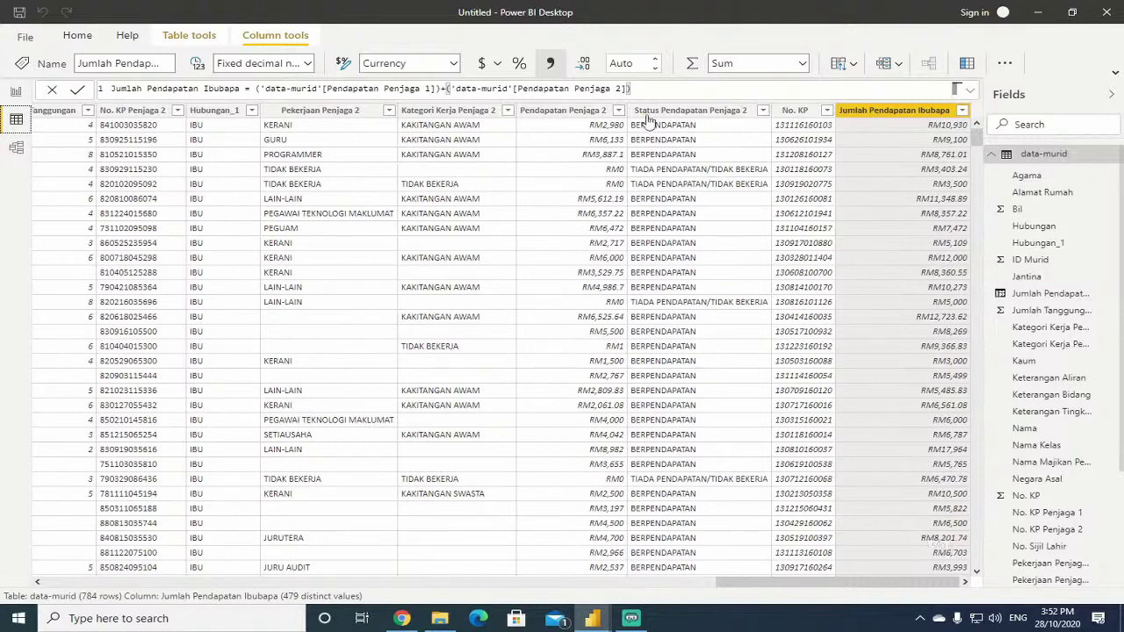
Clear the Jumlah Pendapatan Ibubapa formula and delete the column from the data-murid table.
{"action": "left_click_drag", "start_coordinate": [652, 90], "coordinate": [277, 91]}
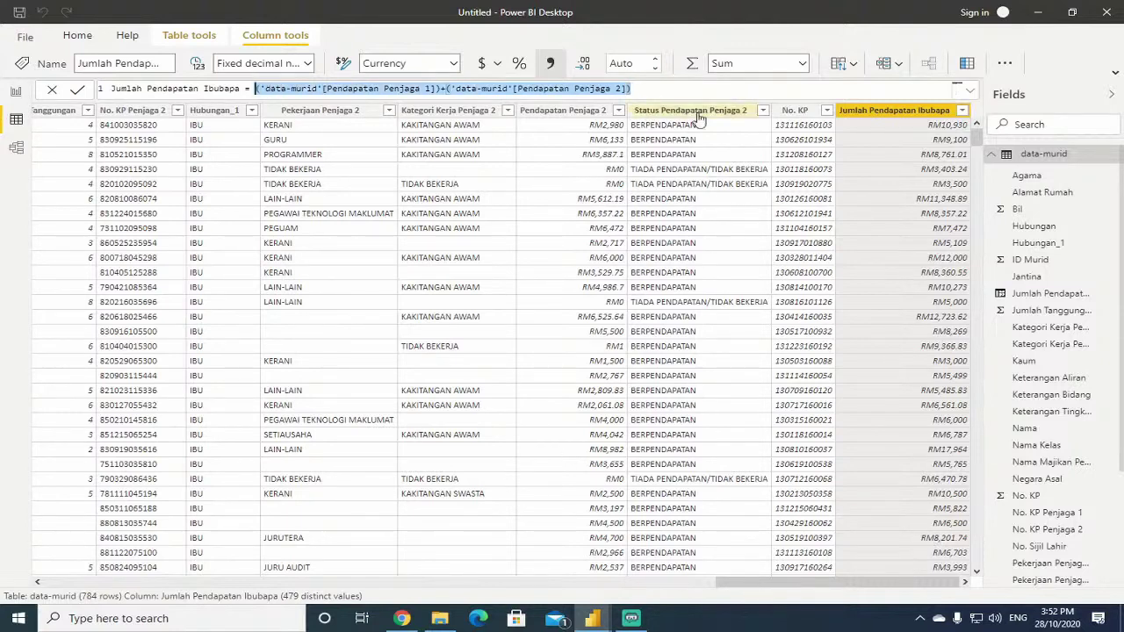
{"action": "key", "text": "BackSpace"}
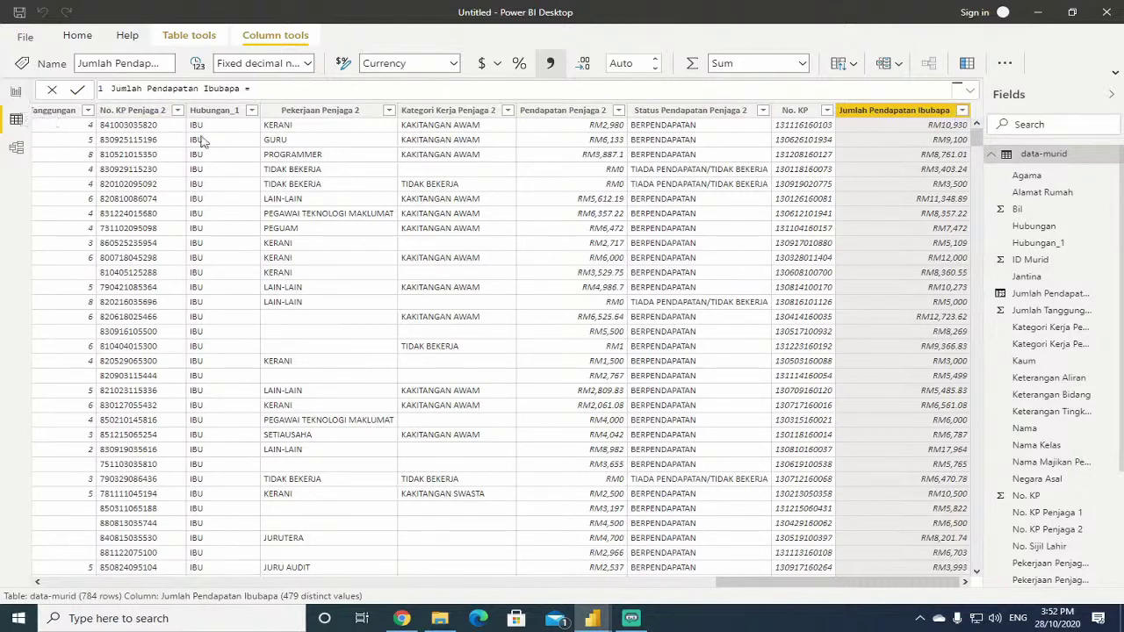
{"action": "left_click", "coordinate": [472, 186]}
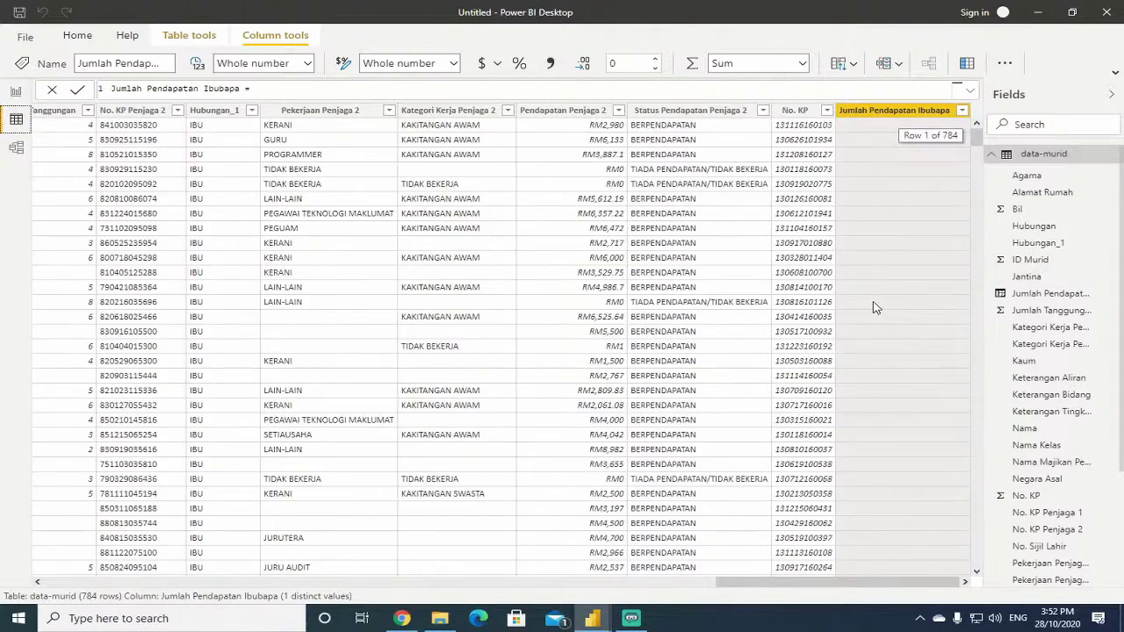
{"action": "left_click", "coordinate": [1111, 297]}
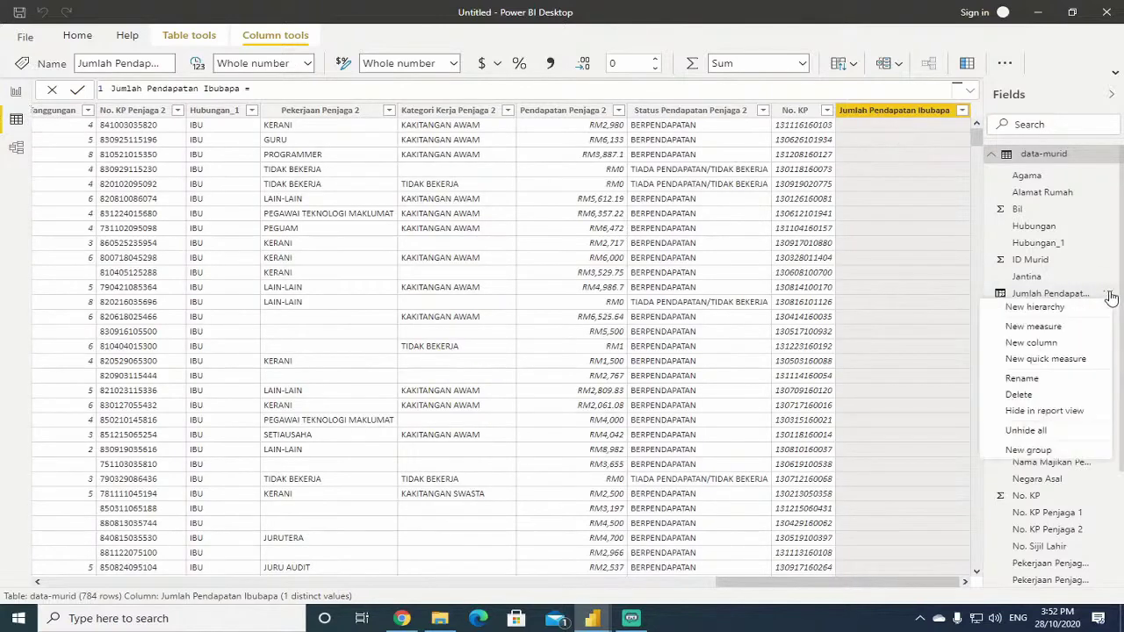
{"action": "left_click", "coordinate": [1041, 395]}
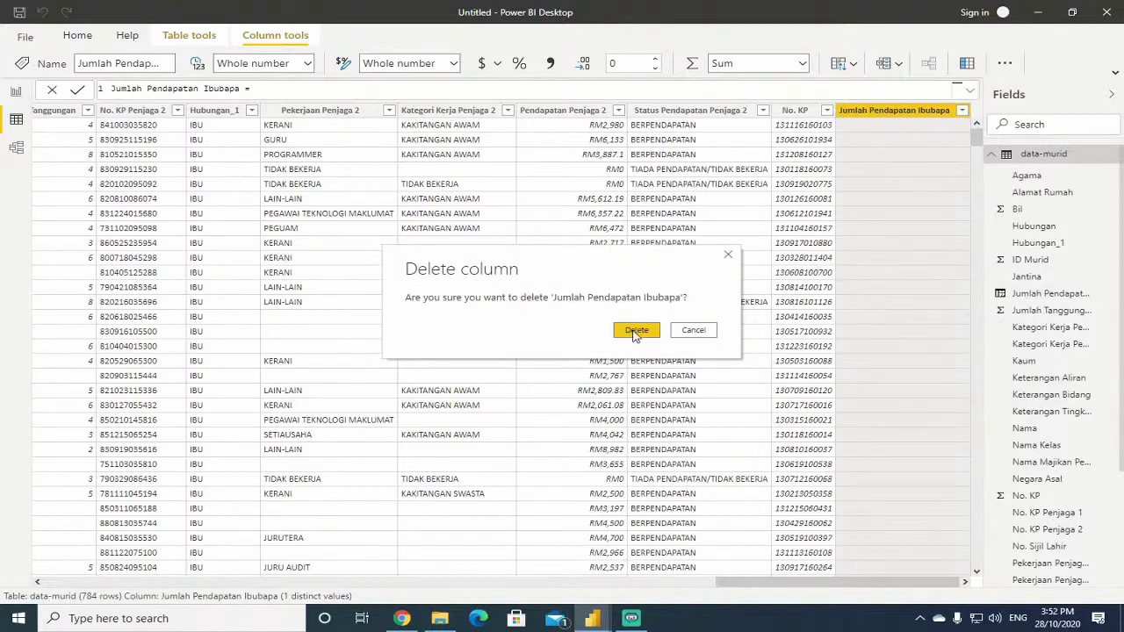
{"action": "left_click", "coordinate": [633, 332]}
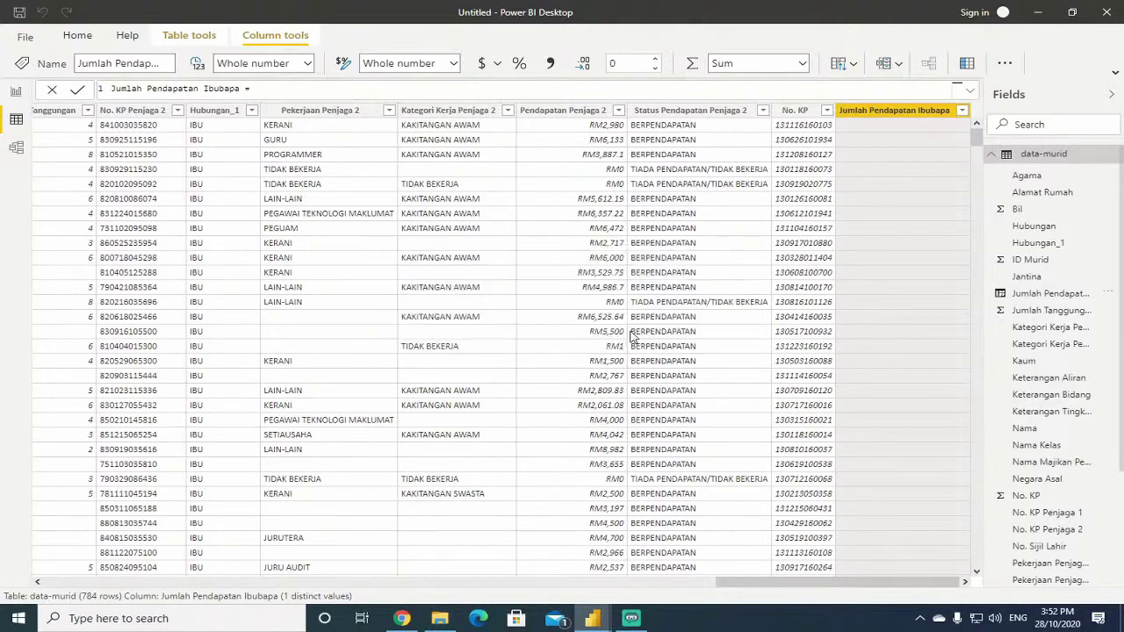
{"action": "left_click", "coordinate": [52, 91]}
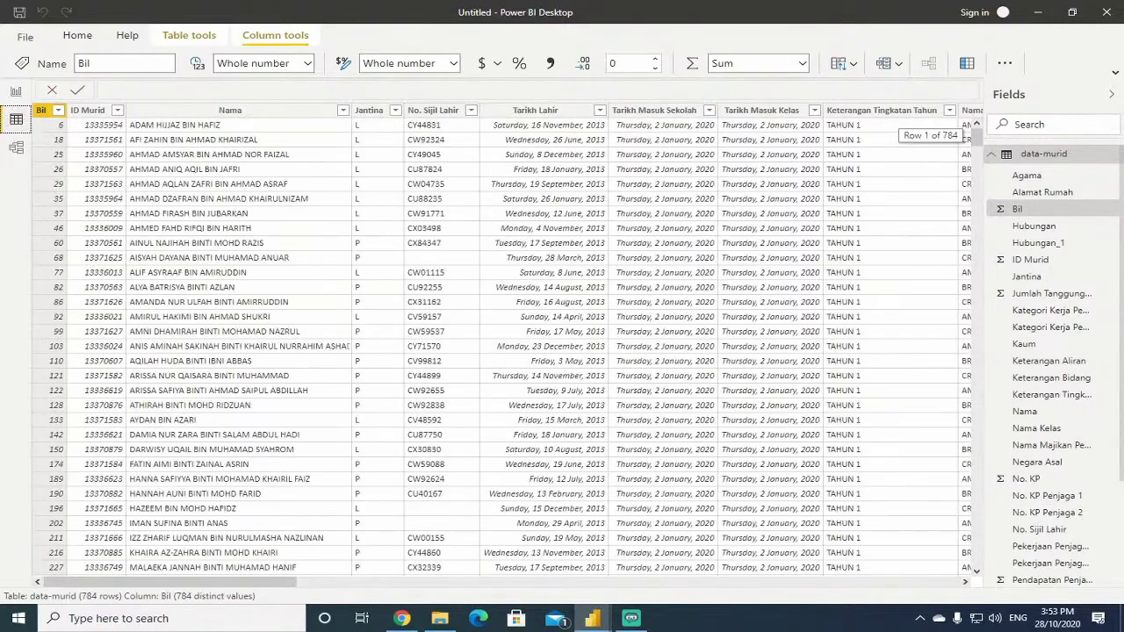
Create a calculated column in data-murid again, replacing its default name with Jumlah Pendapatan Ibubapa.
{"action": "left_click", "coordinate": [188, 35]}
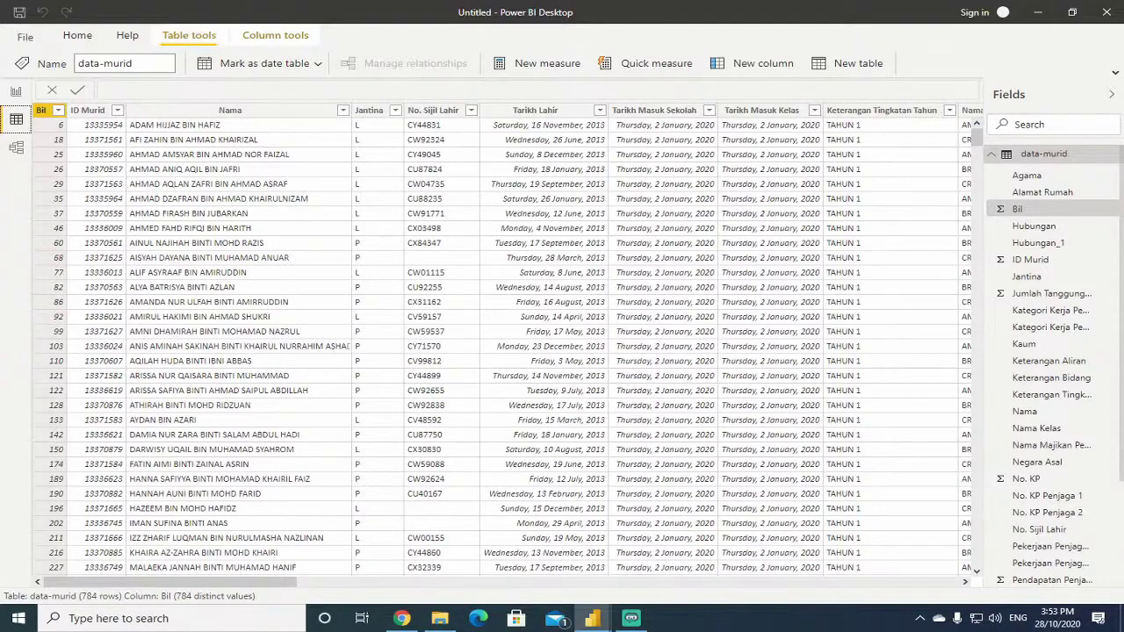
{"action": "left_click", "coordinate": [401, 619]}
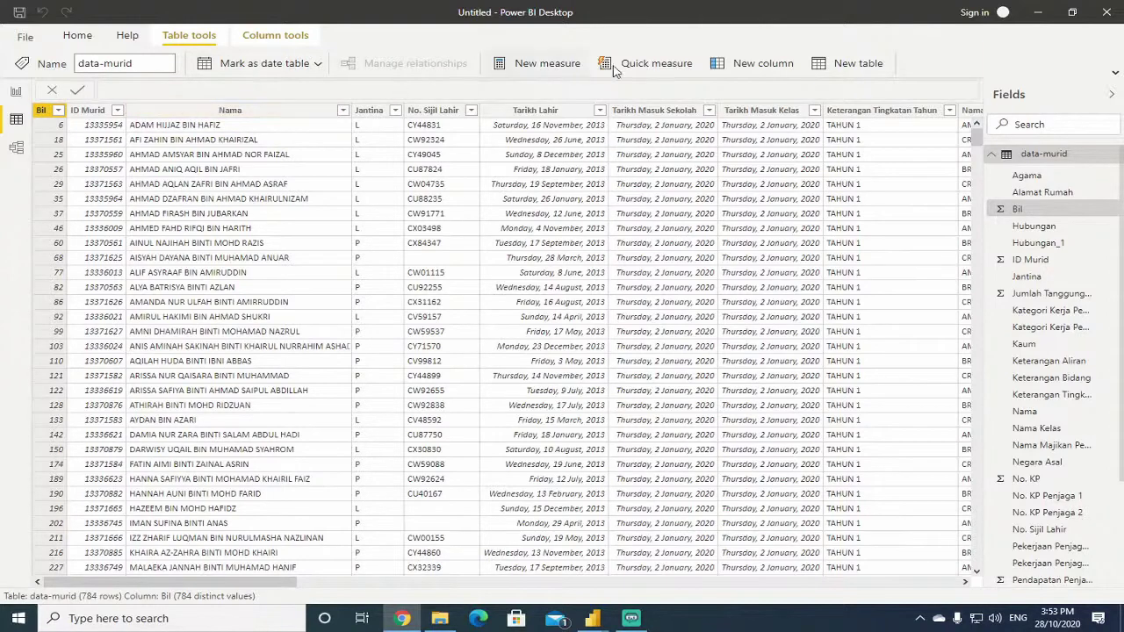
{"action": "left_click", "coordinate": [763, 65]}
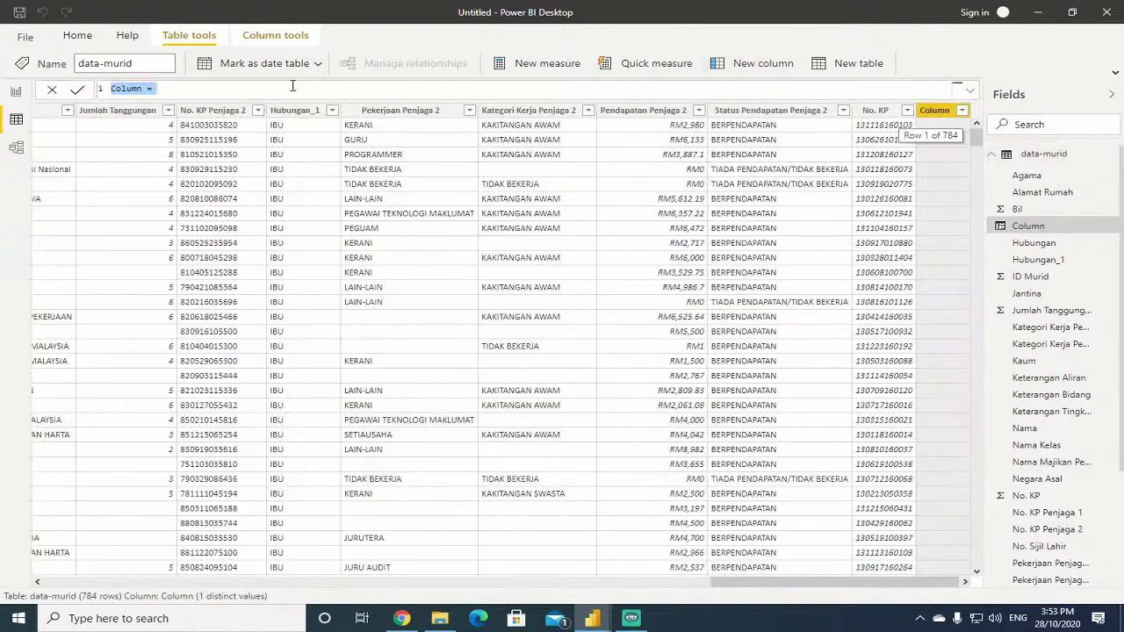
{"action": "left_click_drag", "start_coordinate": [140, 89], "coordinate": [111, 97]}
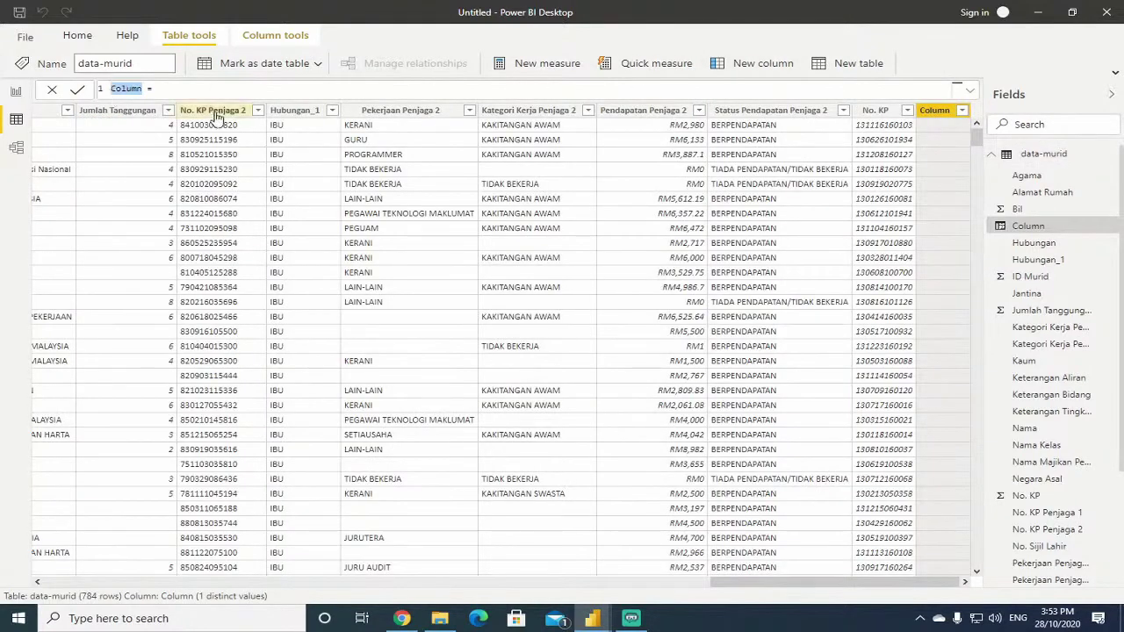
{"action": "type", "text": "Jumlah Pendapatan "}
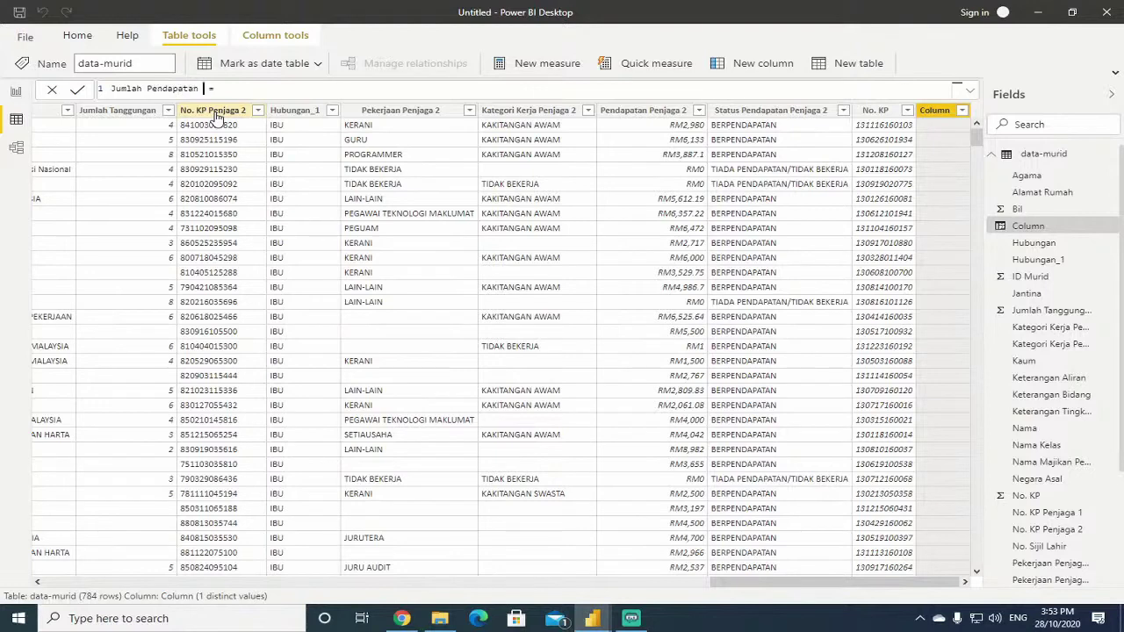
{"action": "type", "text": "Ibubapa"}
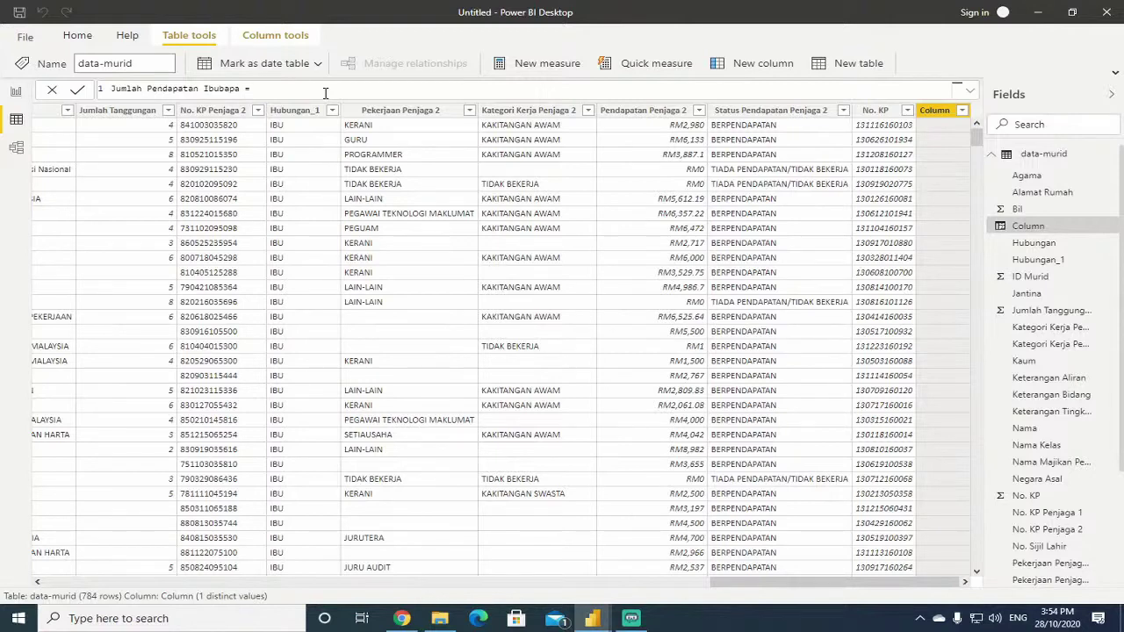
Enter 'data-murid'[Pendapatan Penjaga 1] as the first term of the Jumlah Pendapatan Ibubapa formula.
{"action": "type", "text": "da"}
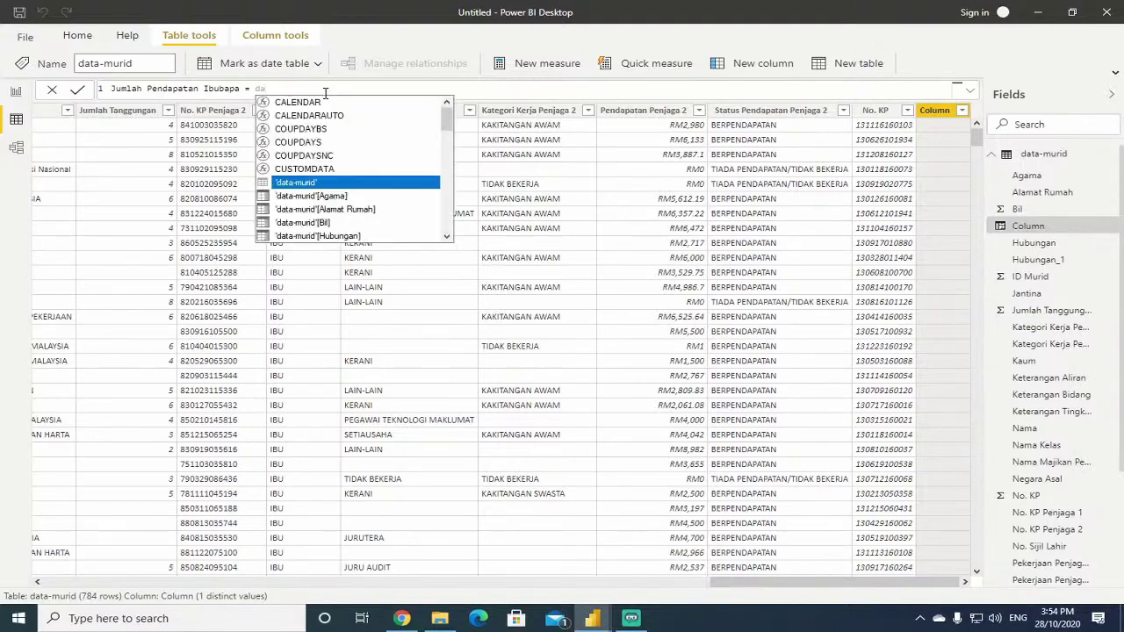
{"action": "key", "text": "Down"}
{"action": "key", "text": "Down"}
{"action": "key", "text": "Down"}
{"action": "key", "text": "Down"}
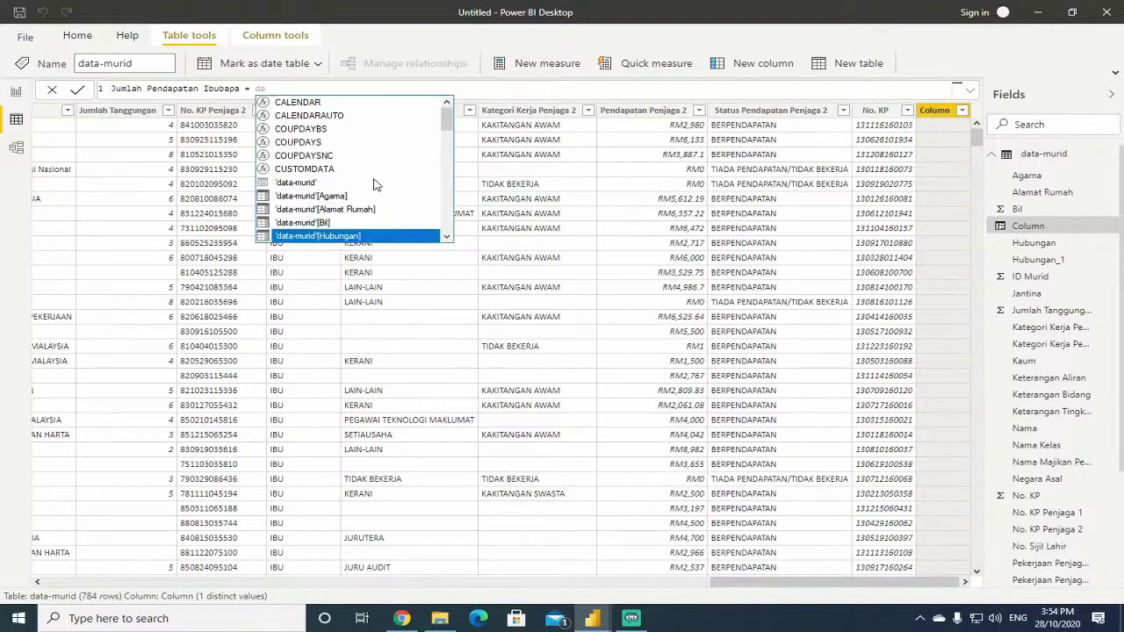
{"action": "scroll", "coordinate": [372, 184], "scroll_direction": "down", "scroll_amount": 3}
{"action": "scroll", "coordinate": [373, 187], "scroll_direction": "down", "scroll_amount": 5}
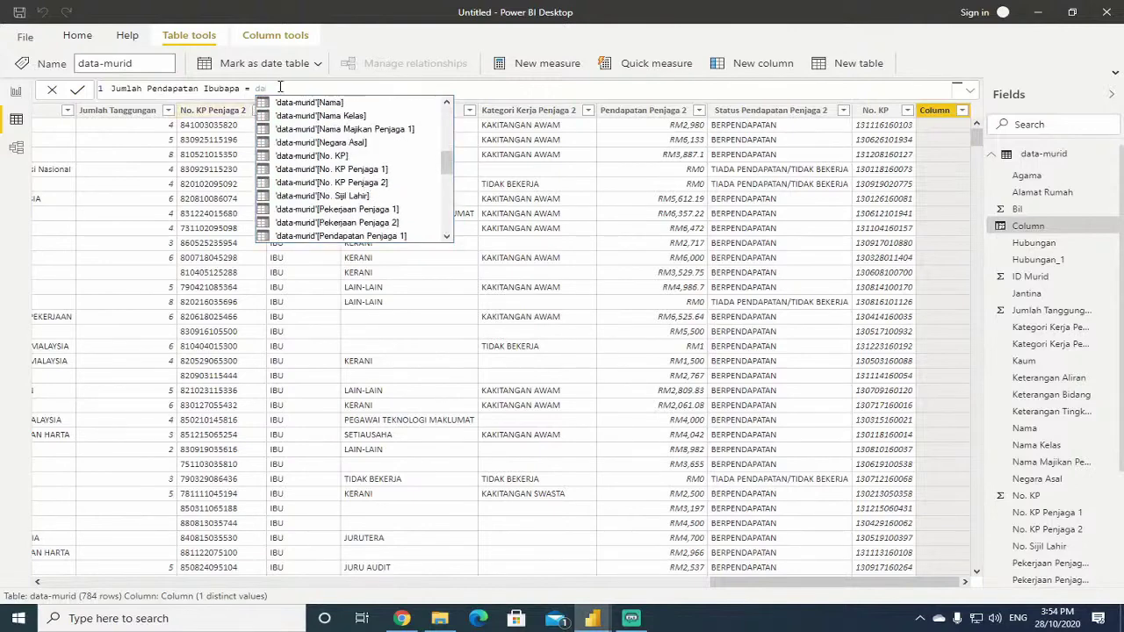
{"action": "key", "text": "Escape"}
{"action": "key", "text": "ctrl+space"}
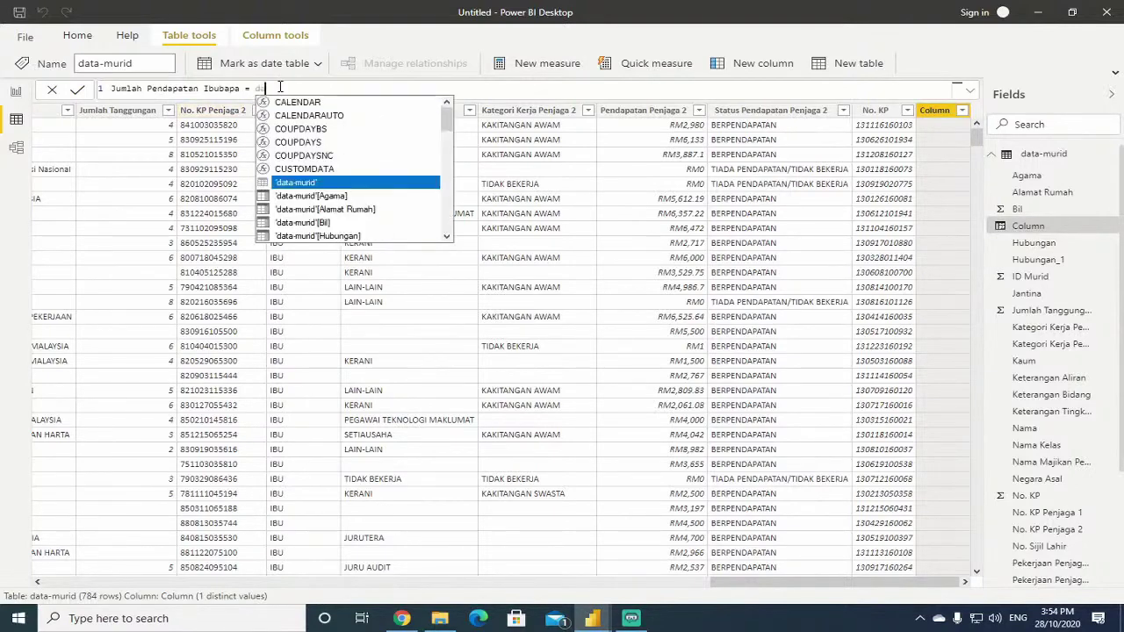
{"action": "key", "text": "Escape"}
{"action": "key", "text": "ctrl+space"}
{"action": "key", "text": "Escape"}
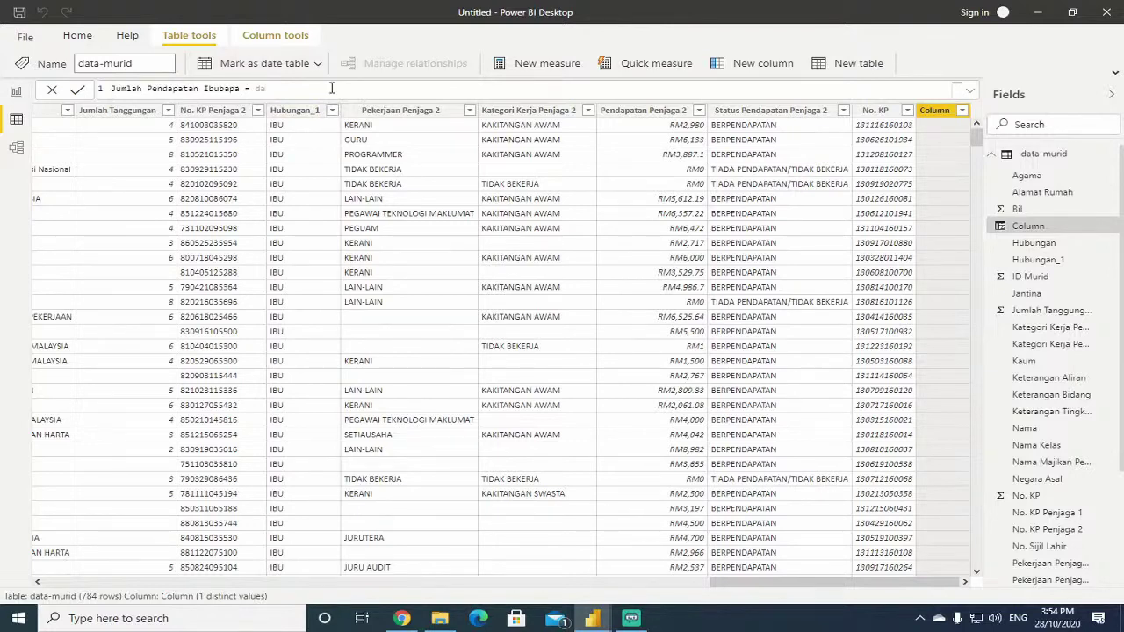
{"action": "type", "text": "t"}
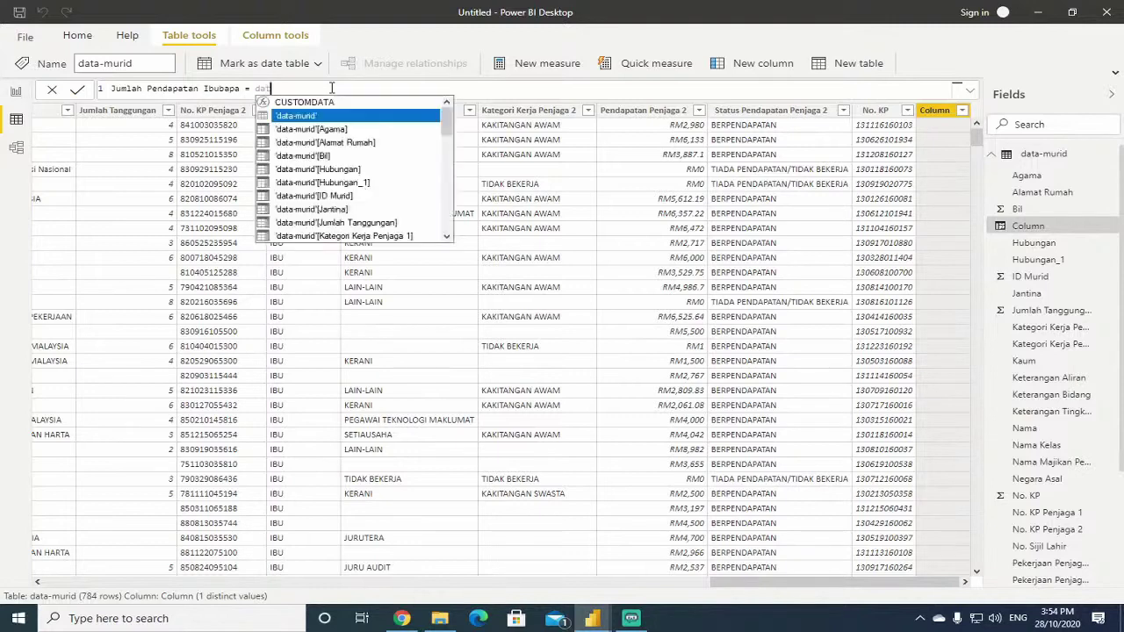
{"action": "scroll", "coordinate": [364, 206], "scroll_direction": "down", "scroll_amount": 4}
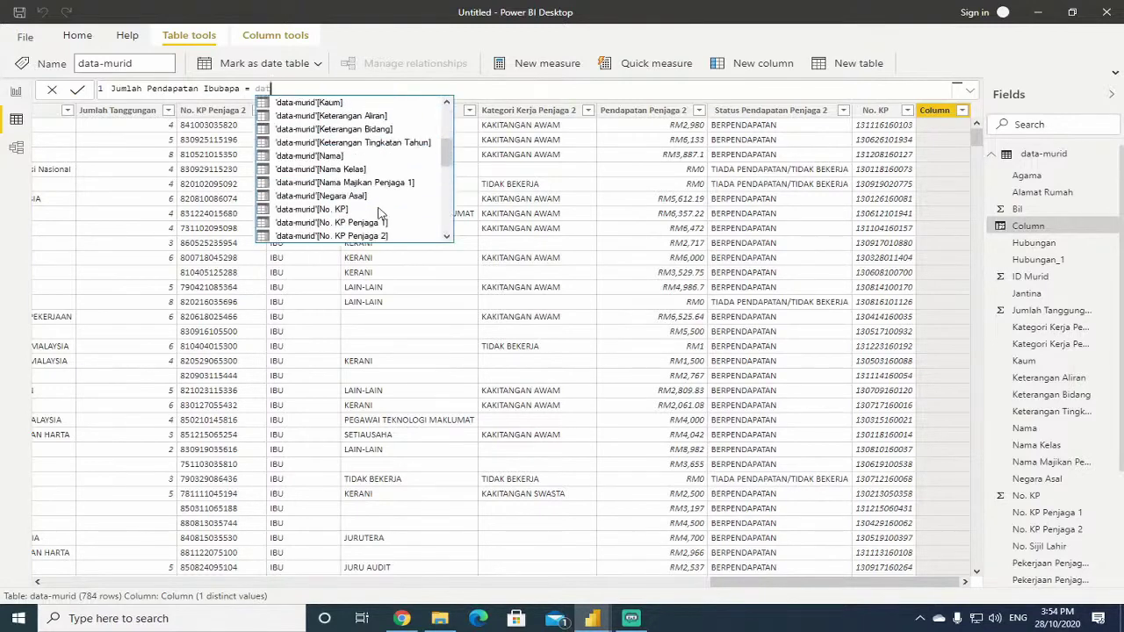
{"action": "scroll", "coordinate": [378, 215], "scroll_direction": "down", "scroll_amount": 4}
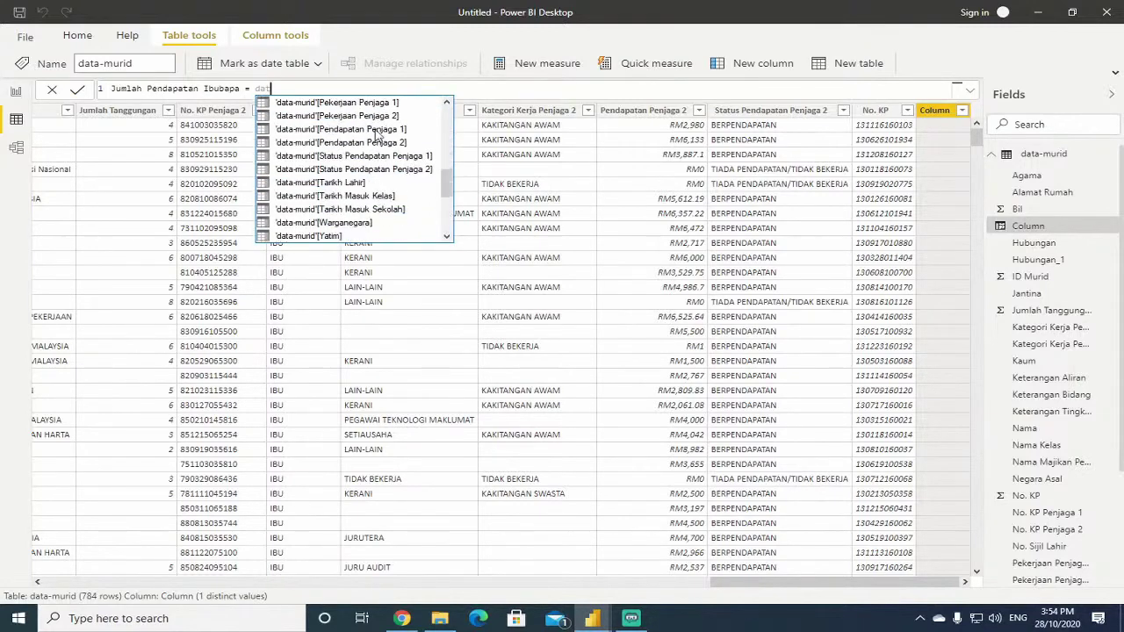
{"action": "left_click", "coordinate": [376, 137]}
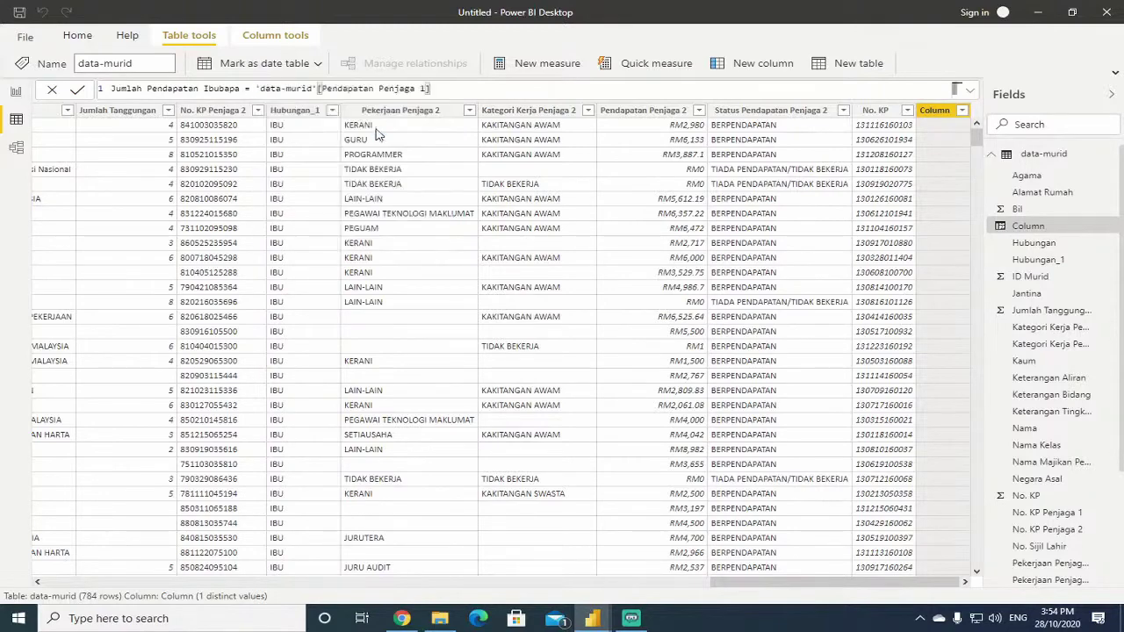
Add +'data-murid'[Pendapatan Penjaga 2] to the formula and commit the calculated column.
{"action": "type", "text": "+da"}
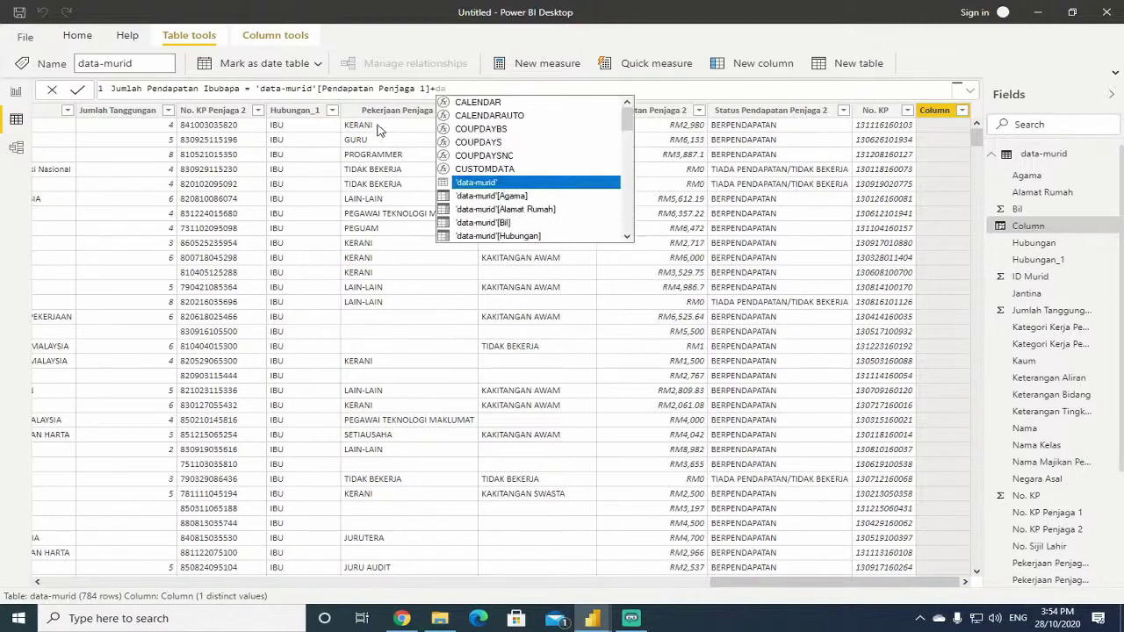
{"action": "scroll", "coordinate": [537, 188], "scroll_direction": "down", "scroll_amount": 9}
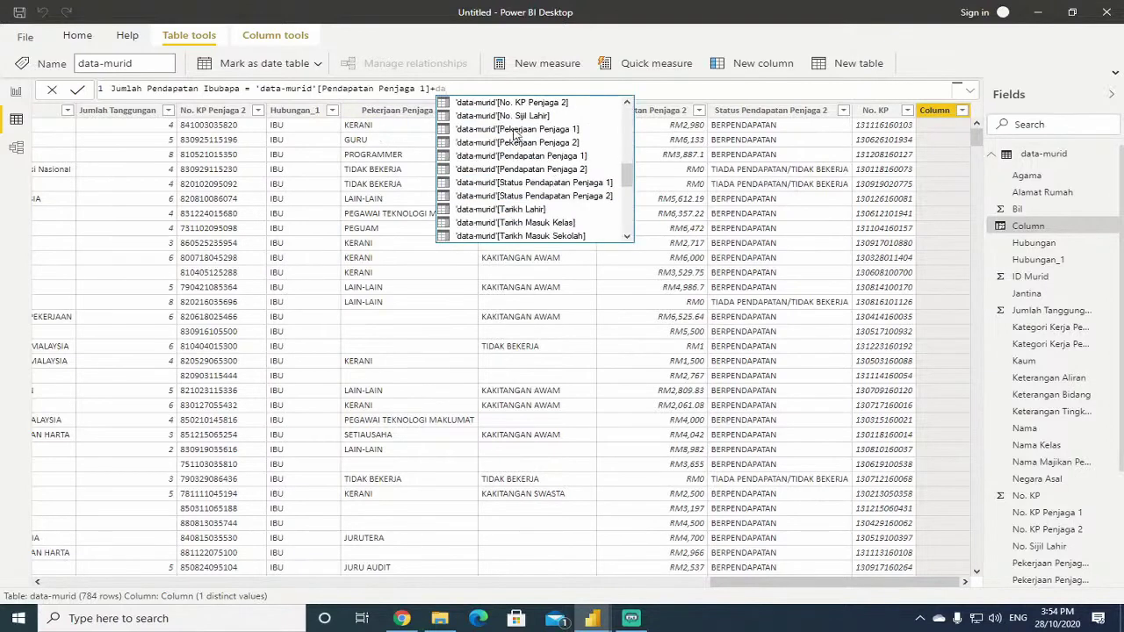
{"action": "scroll", "coordinate": [544, 184], "scroll_direction": "down", "scroll_amount": 2}
{"action": "scroll", "coordinate": [545, 185], "scroll_direction": "up", "scroll_amount": 2}
{"action": "left_click", "coordinate": [531, 168]}
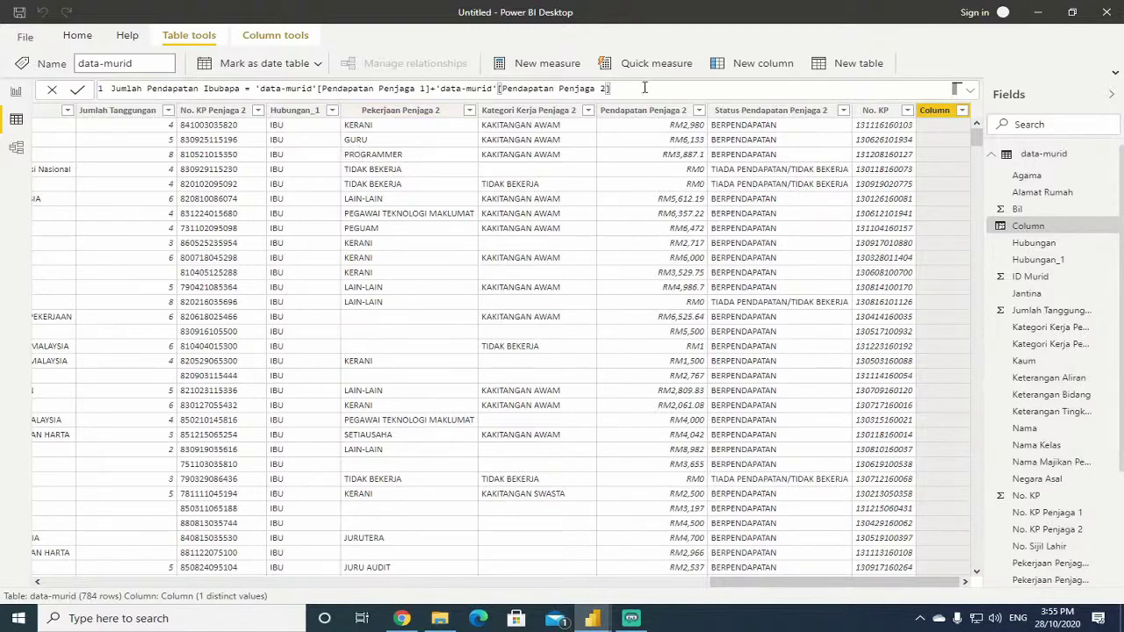
{"action": "key", "text": "Return"}
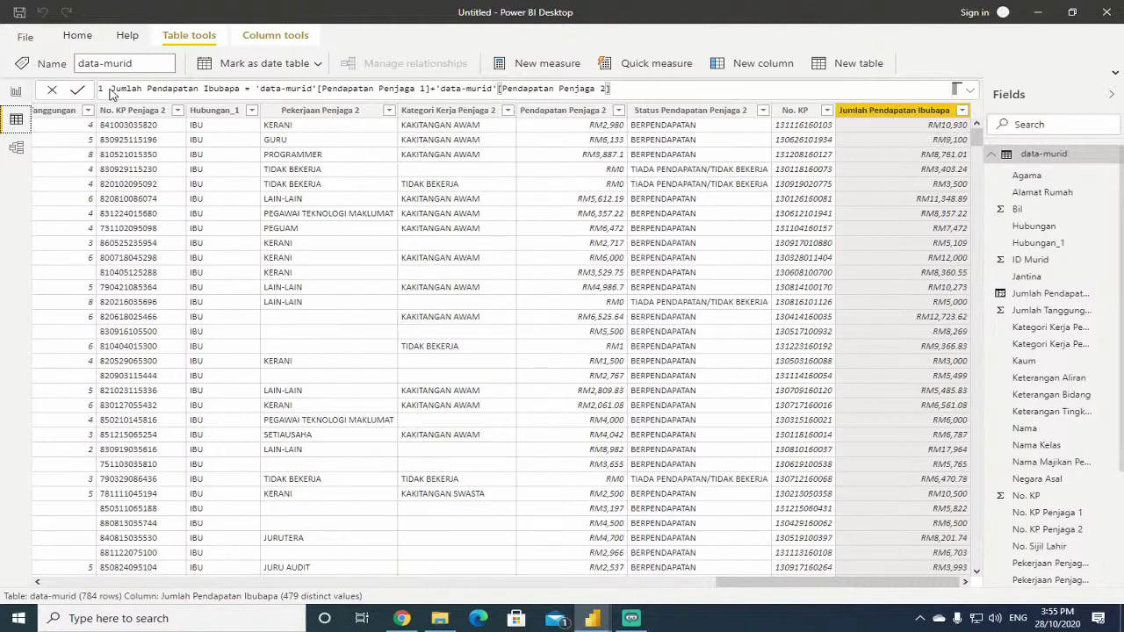
Review the Jumlah Pendapatan Ibubapa formula, the column's format settings and its calculated values in the data-murid table.
{"action": "left_click_drag", "start_coordinate": [112, 88], "coordinate": [615, 93]}
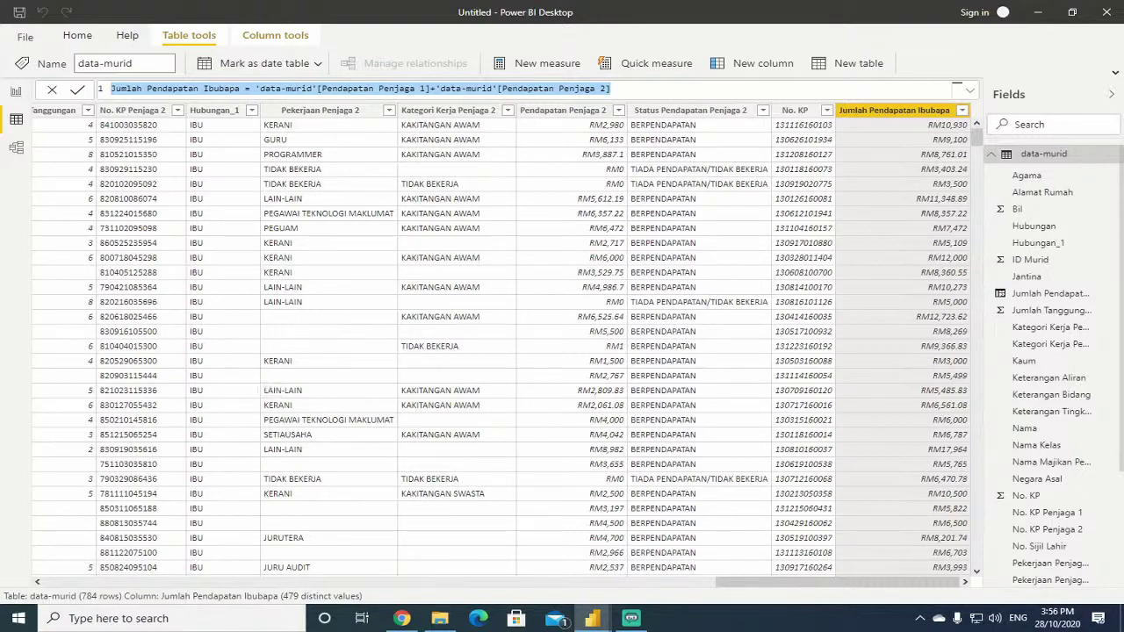
{"action": "left_click", "coordinate": [644, 88]}
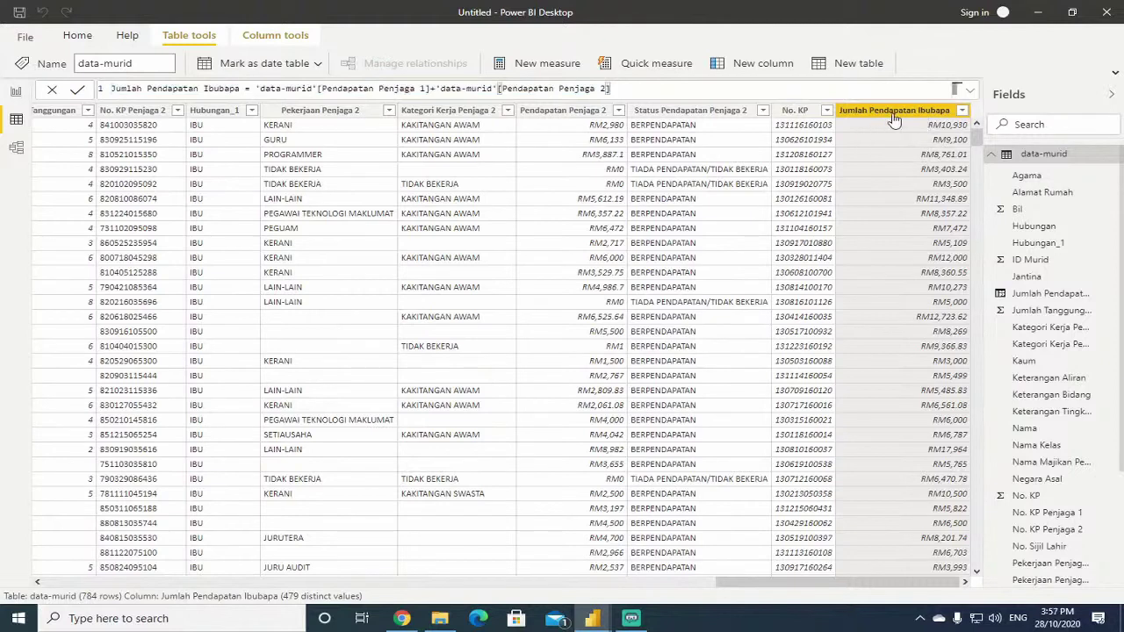
{"action": "left_click", "coordinate": [266, 36]}
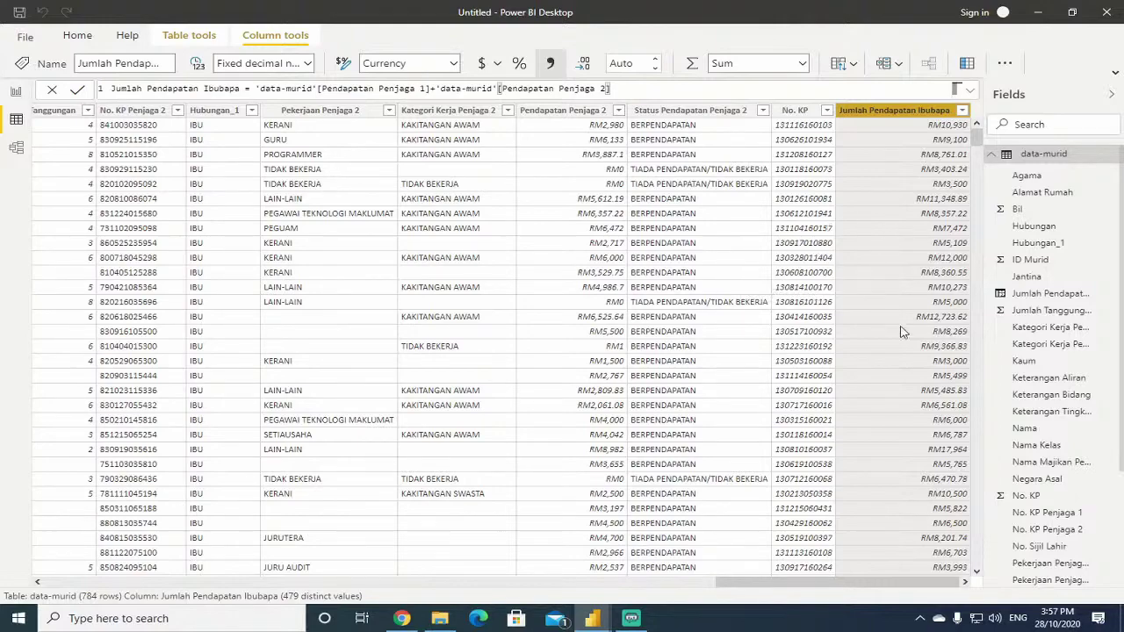
{"action": "scroll", "coordinate": [892, 312], "scroll_direction": "down", "scroll_amount": 4}
{"action": "scroll", "coordinate": [896, 316], "scroll_direction": "up", "scroll_amount": 4}
Zoom the Alamat Rumah map on report Page 1 in to the Kuala Lumpur area and change the visual to a slicer.
{"action": "left_click", "coordinate": [17, 95]}
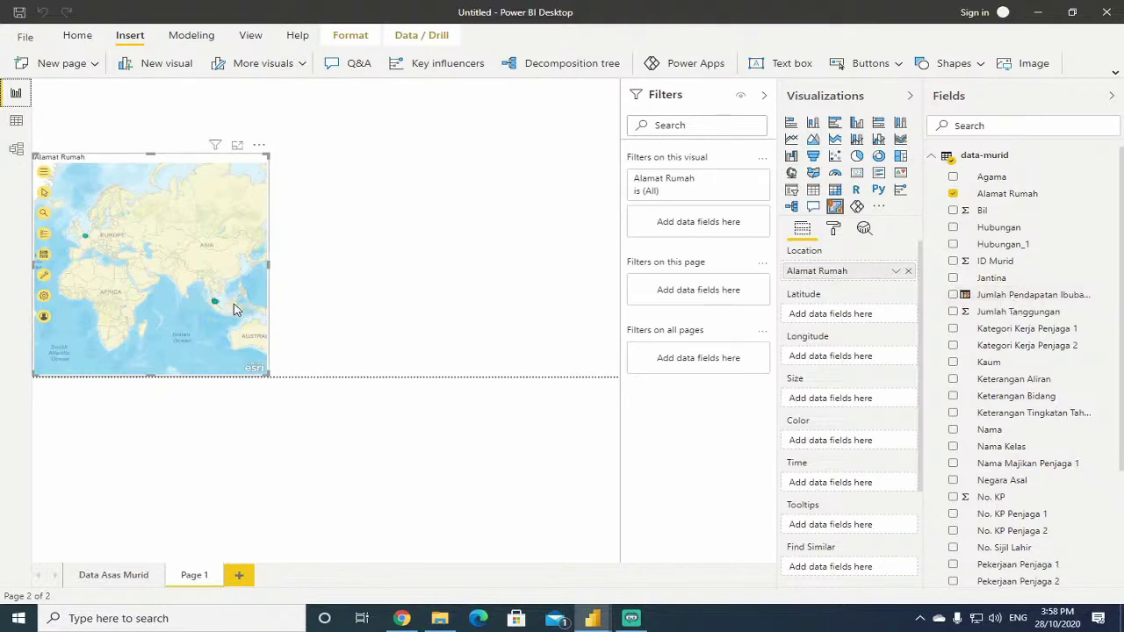
{"action": "scroll", "coordinate": [220, 305], "scroll_direction": "up", "scroll_amount": 5}
{"action": "scroll", "coordinate": [83, 294], "scroll_direction": "up", "scroll_amount": 4}
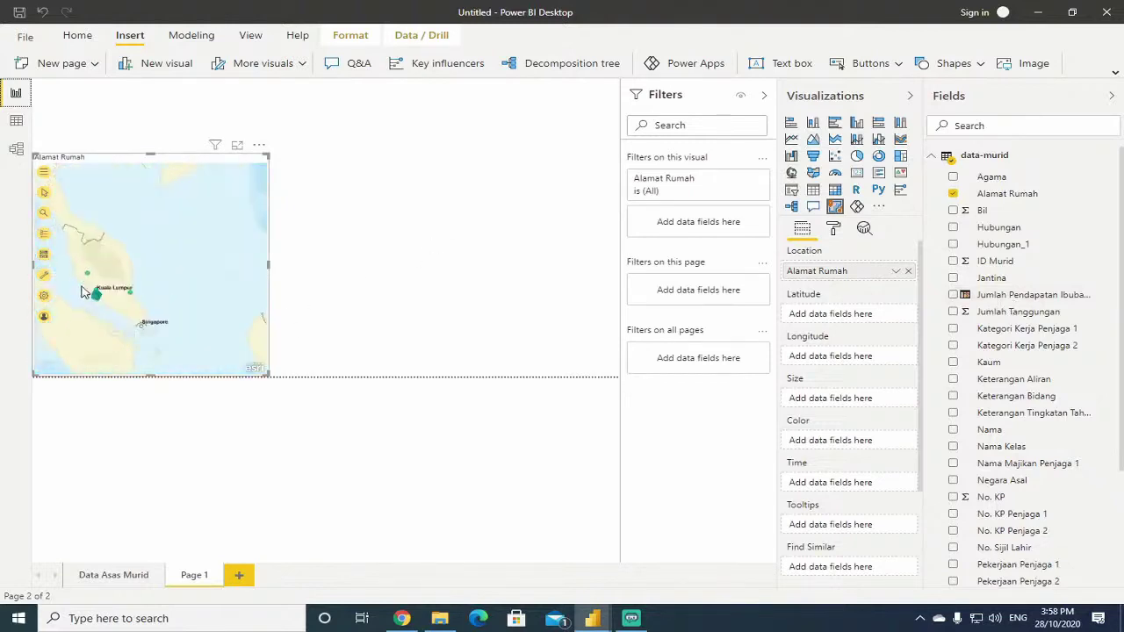
{"action": "scroll", "coordinate": [176, 317], "scroll_direction": "up", "scroll_amount": 2}
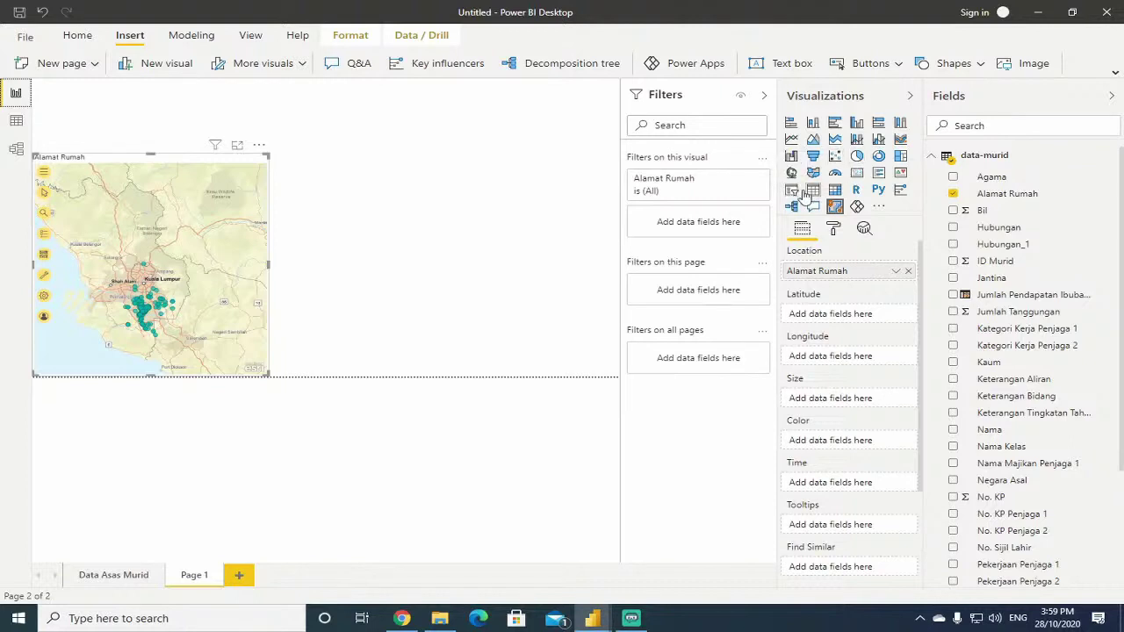
{"action": "left_click", "coordinate": [791, 190]}
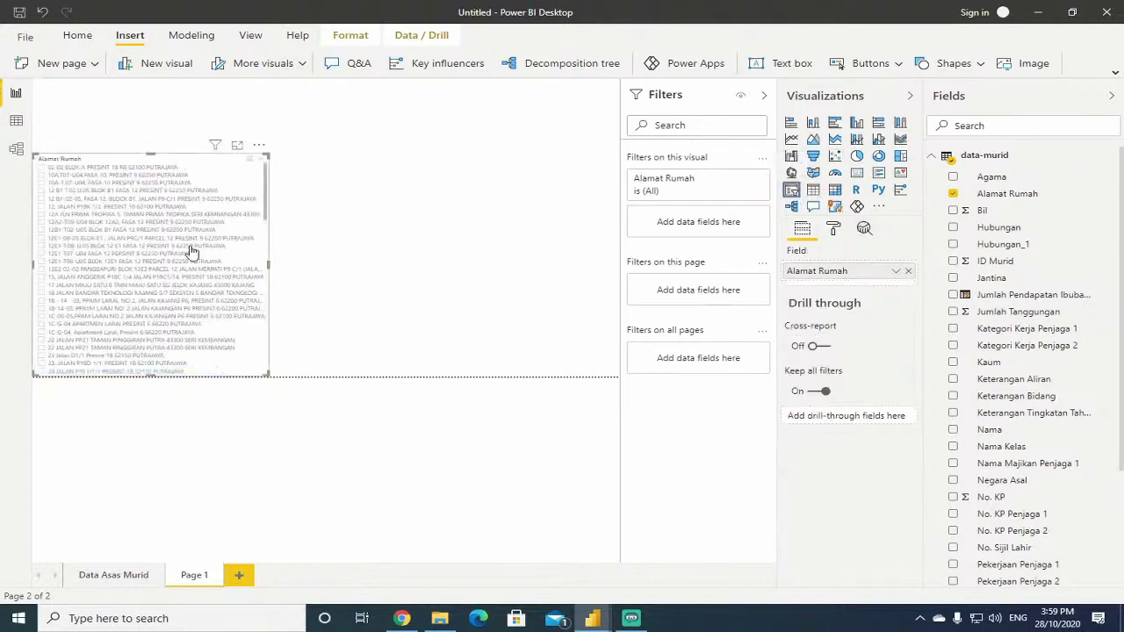